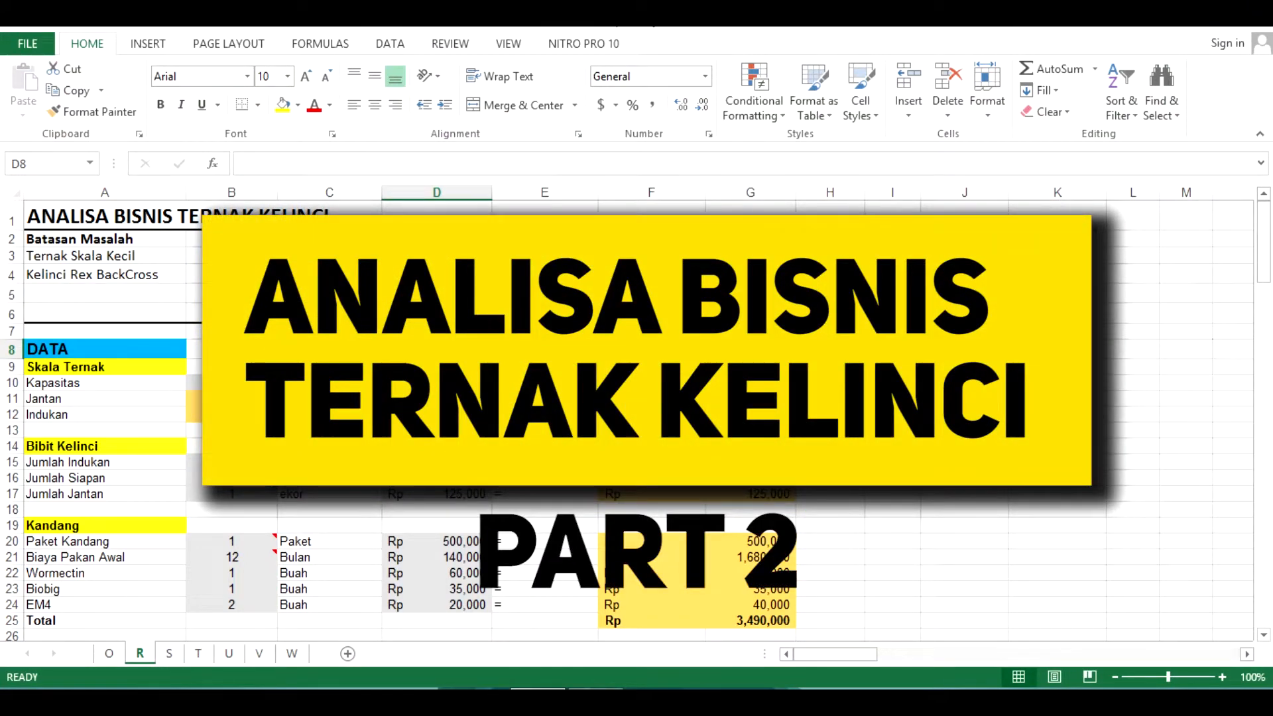
Review the rabbit farming analysis from the colour legend and DATA section through PLAN to the ANALYZE tables.
click(544, 366)
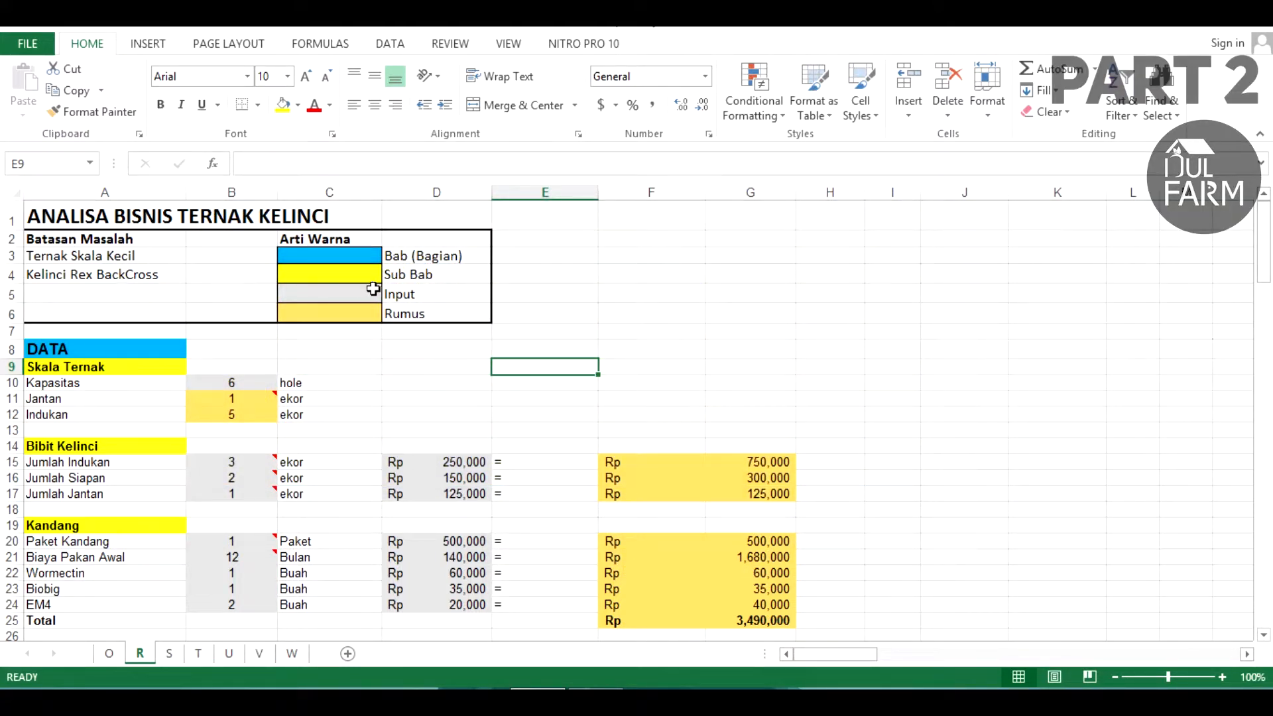
click(507, 318)
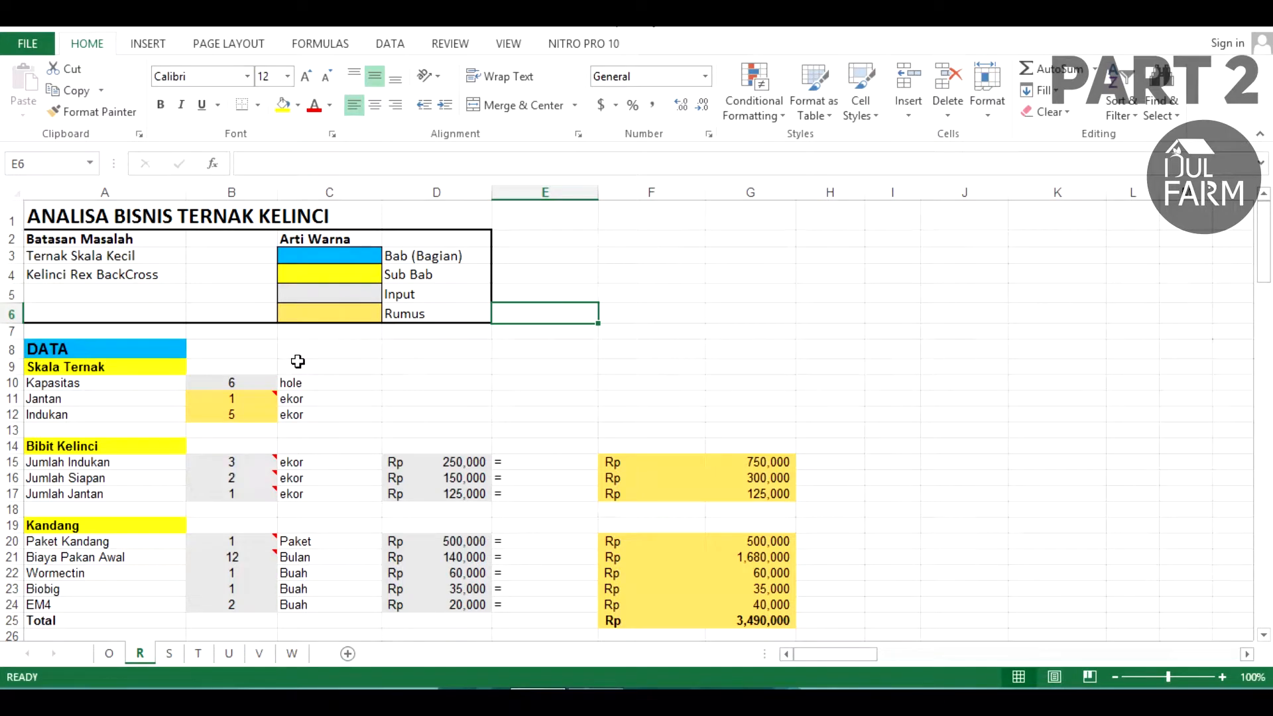
click(159, 350)
scroll(197, 376, down, 2)
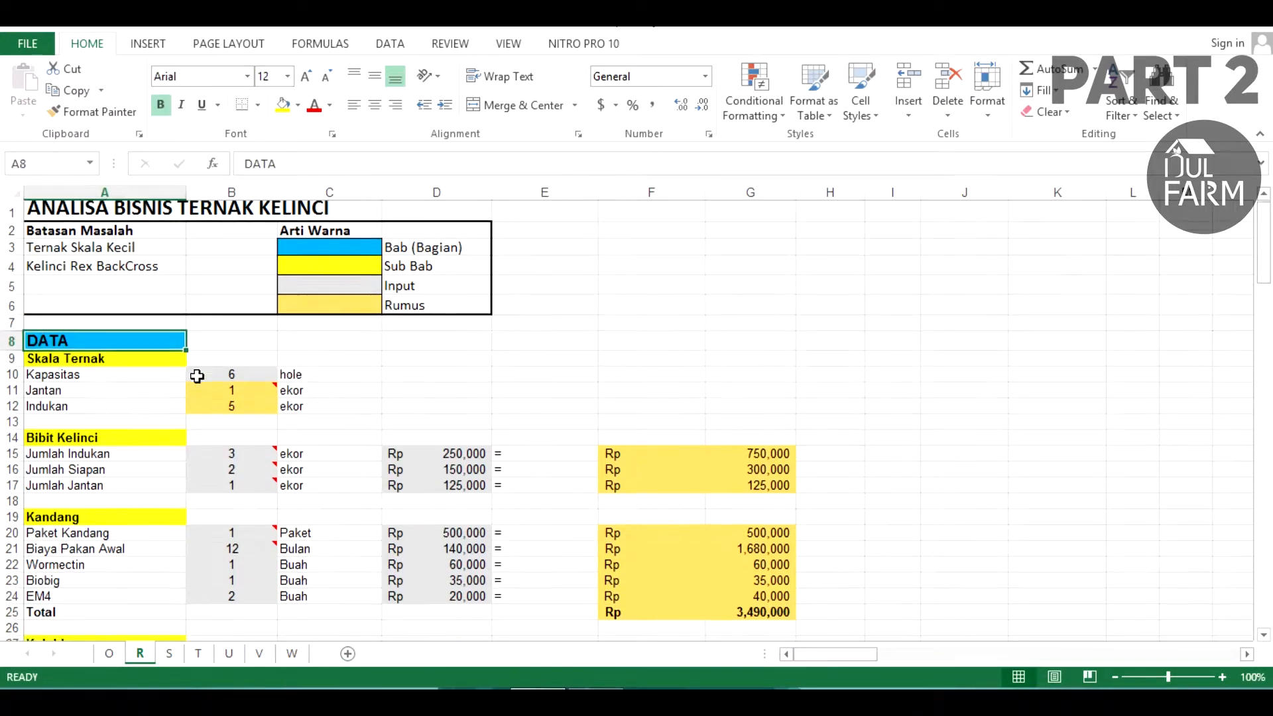
scroll(196, 376, down, 7)
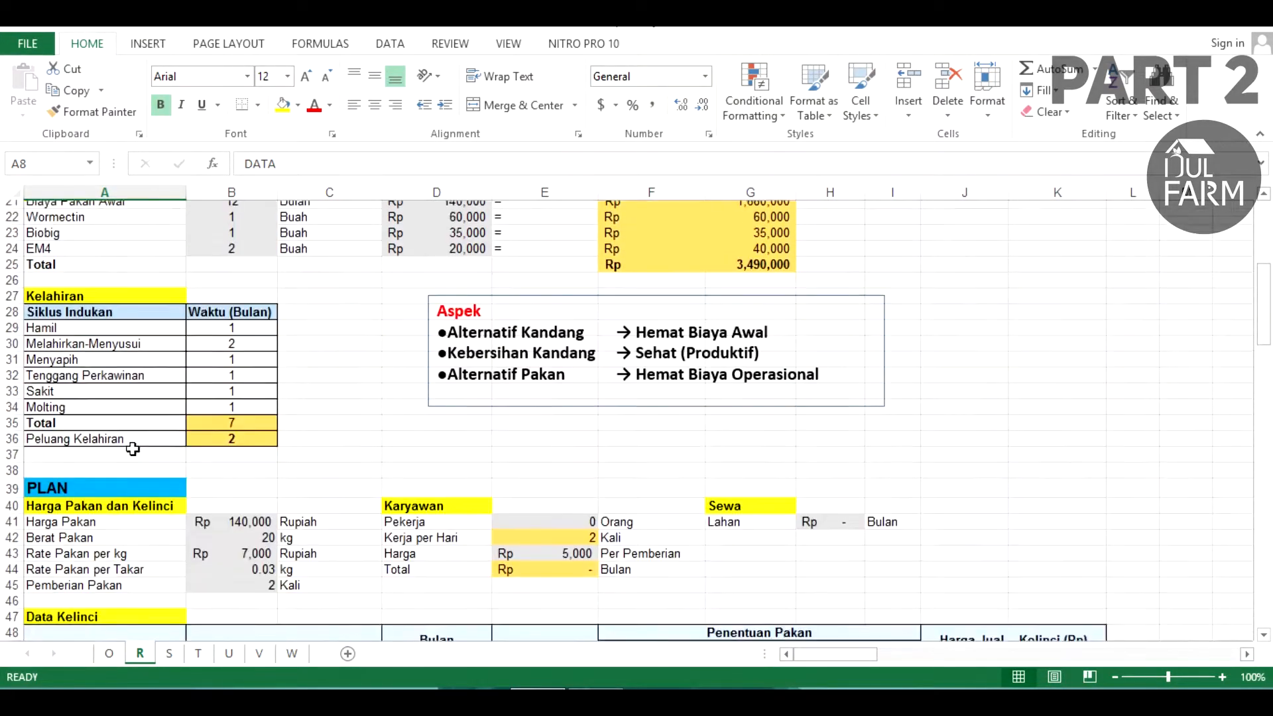
scroll(133, 449, down, 1)
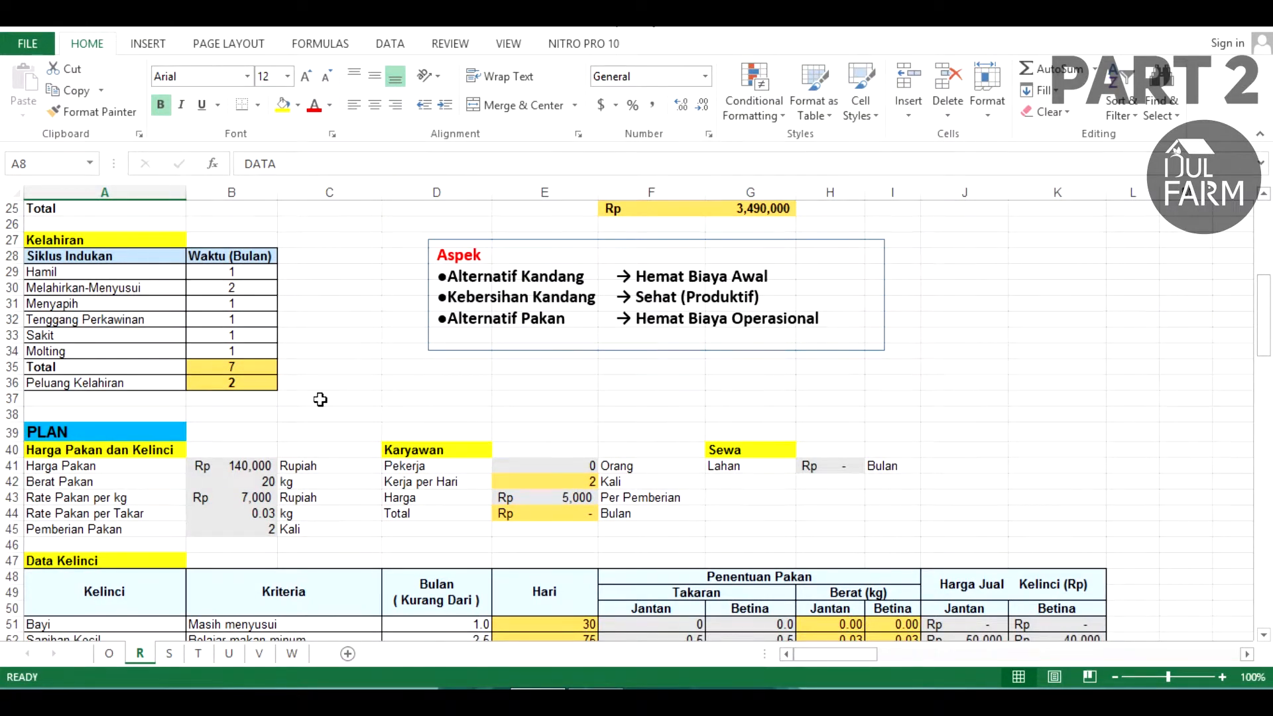
scroll(328, 398, down, 1)
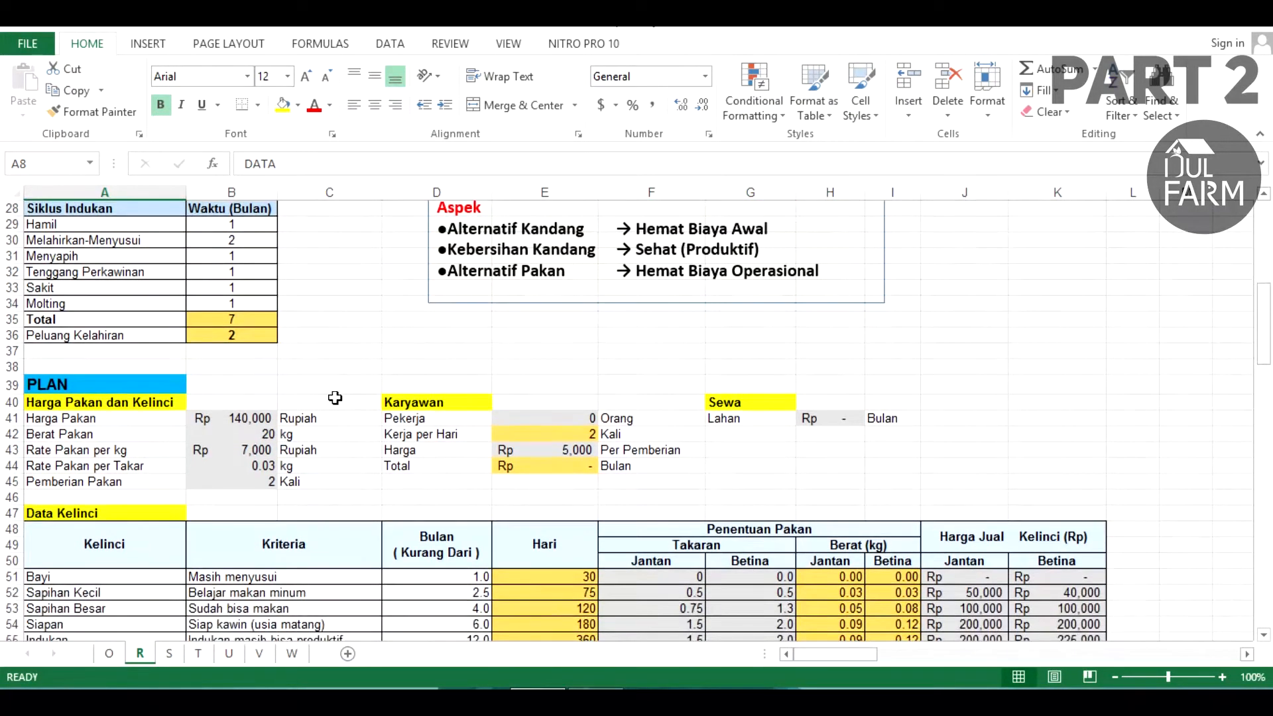
scroll(351, 394, down, 1)
scroll(345, 391, down, 2)
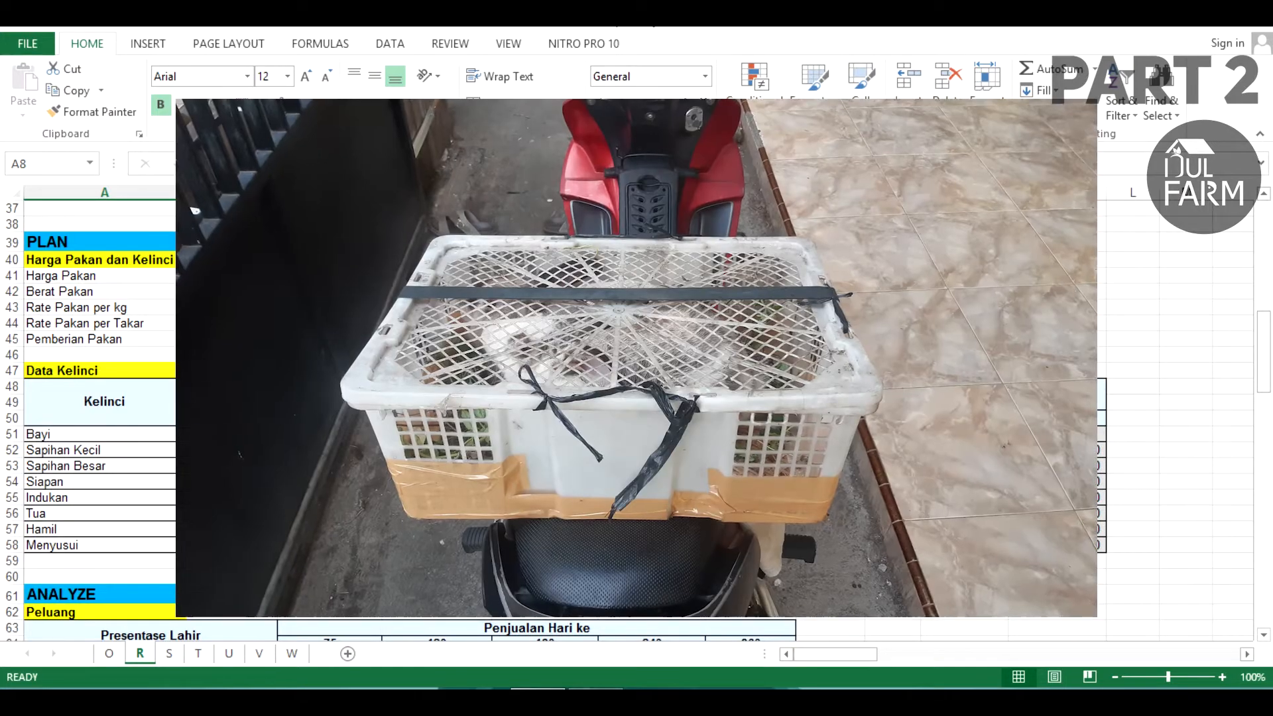
scroll(992, 466, down, 2)
scroll(992, 467, down, 2)
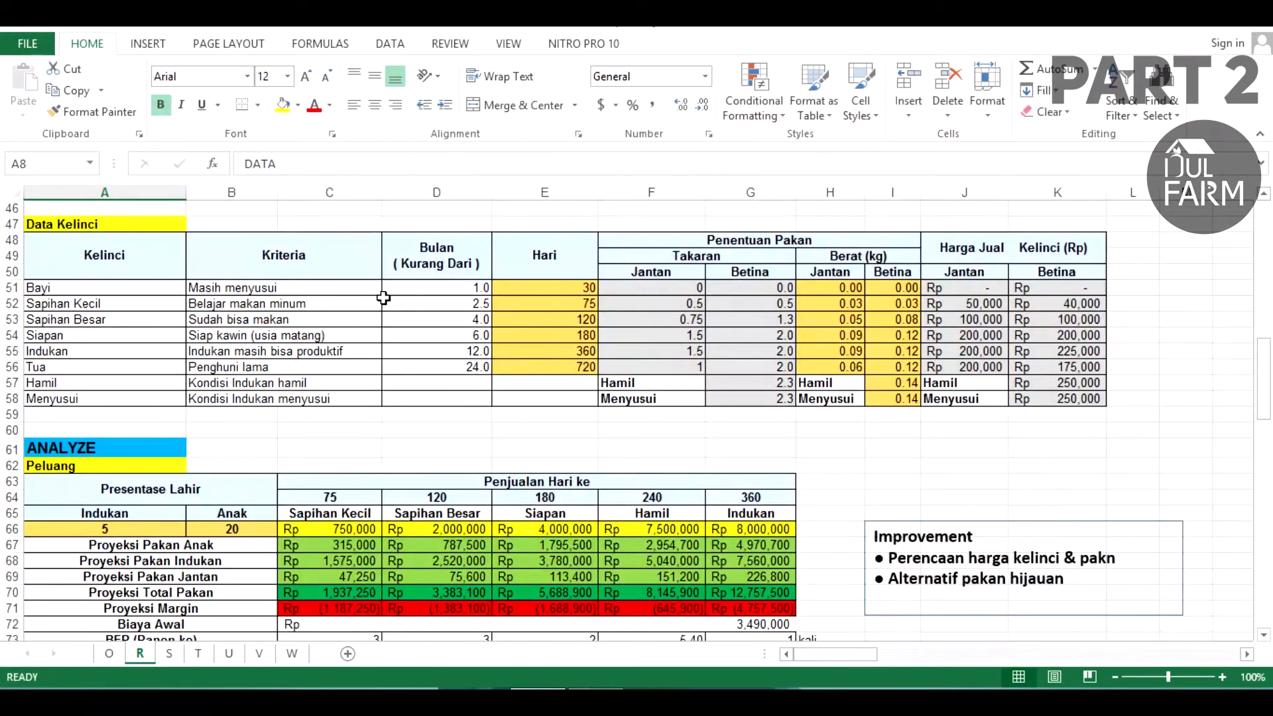
scroll(384, 297, down, 3)
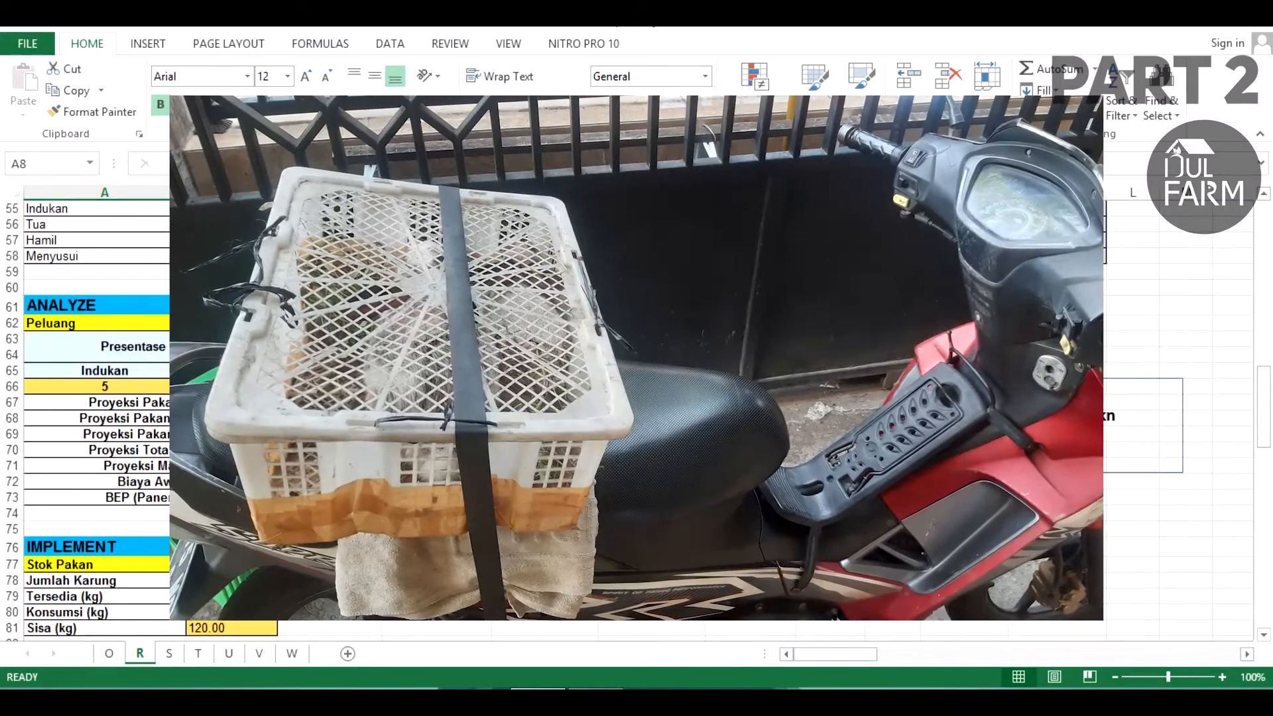
scroll(383, 298, up, 1)
scroll(383, 298, down, 1)
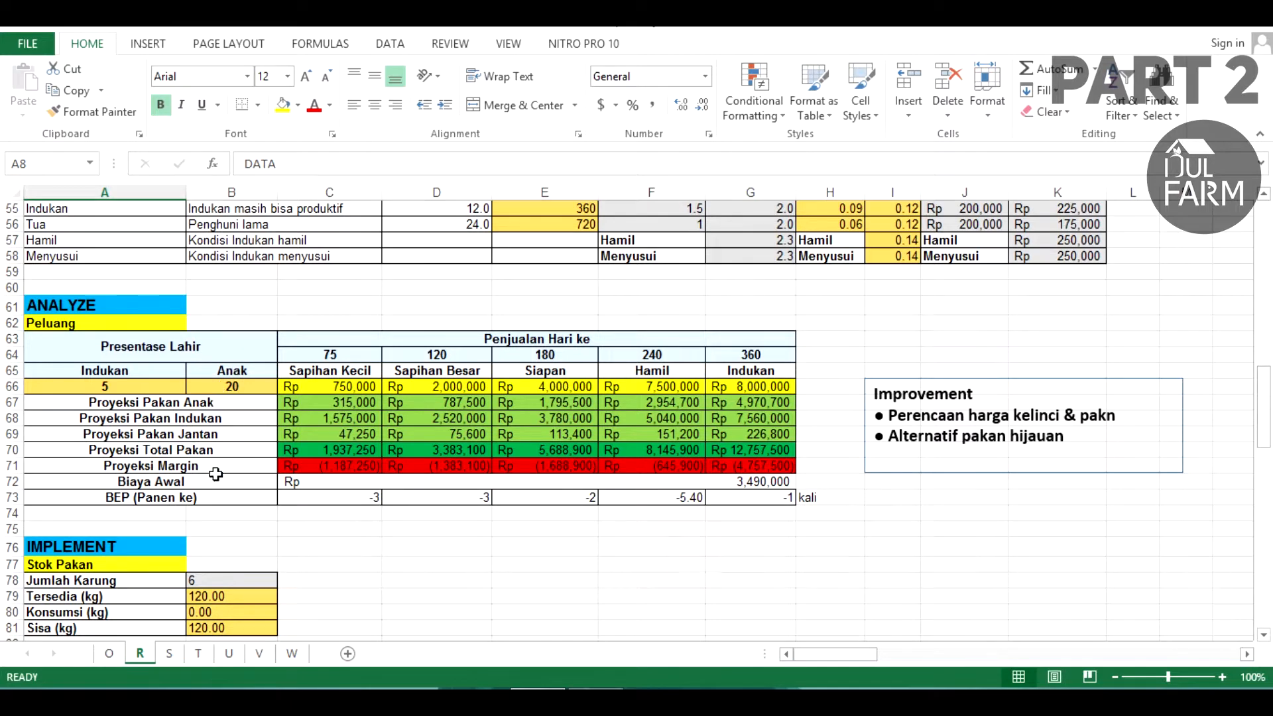
Enlarge the sheet to 115% and examine the Presentase Lahir headings and the Indukan cell in the Peluang table.
scroll(438, 404, up, 1)
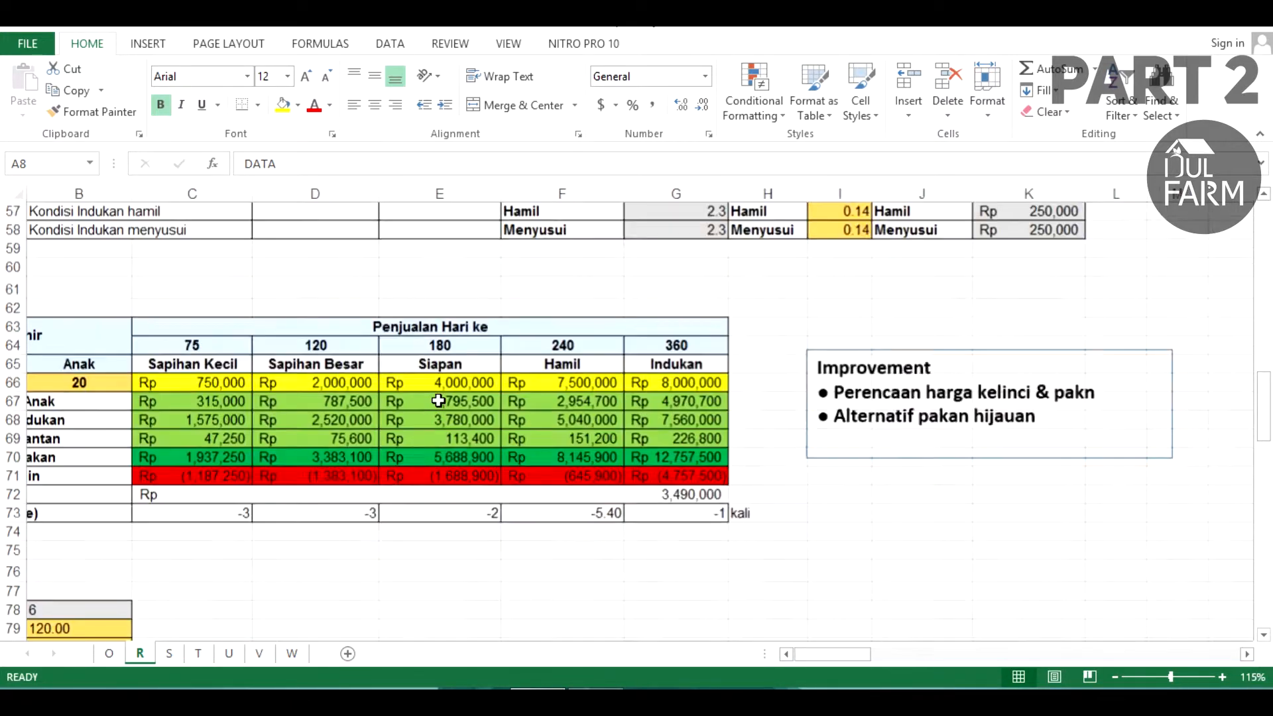
drag(797, 655, 795, 654)
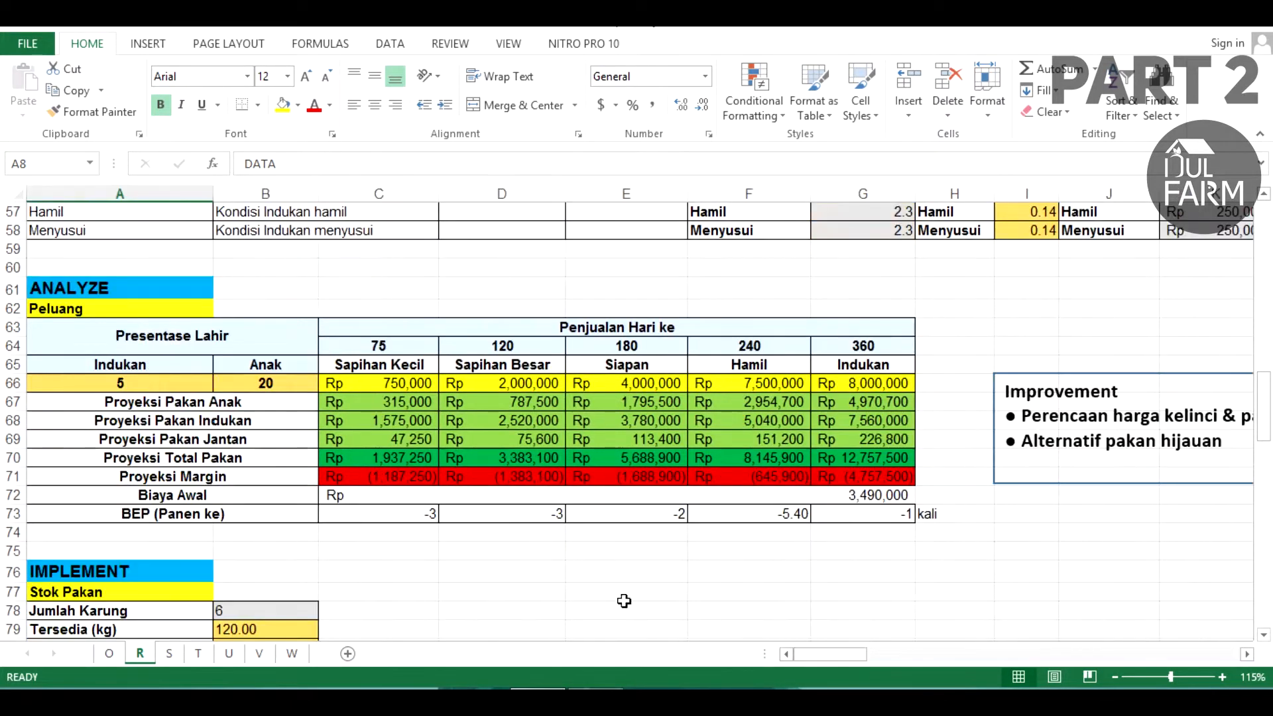
scroll(230, 460, up, 1)
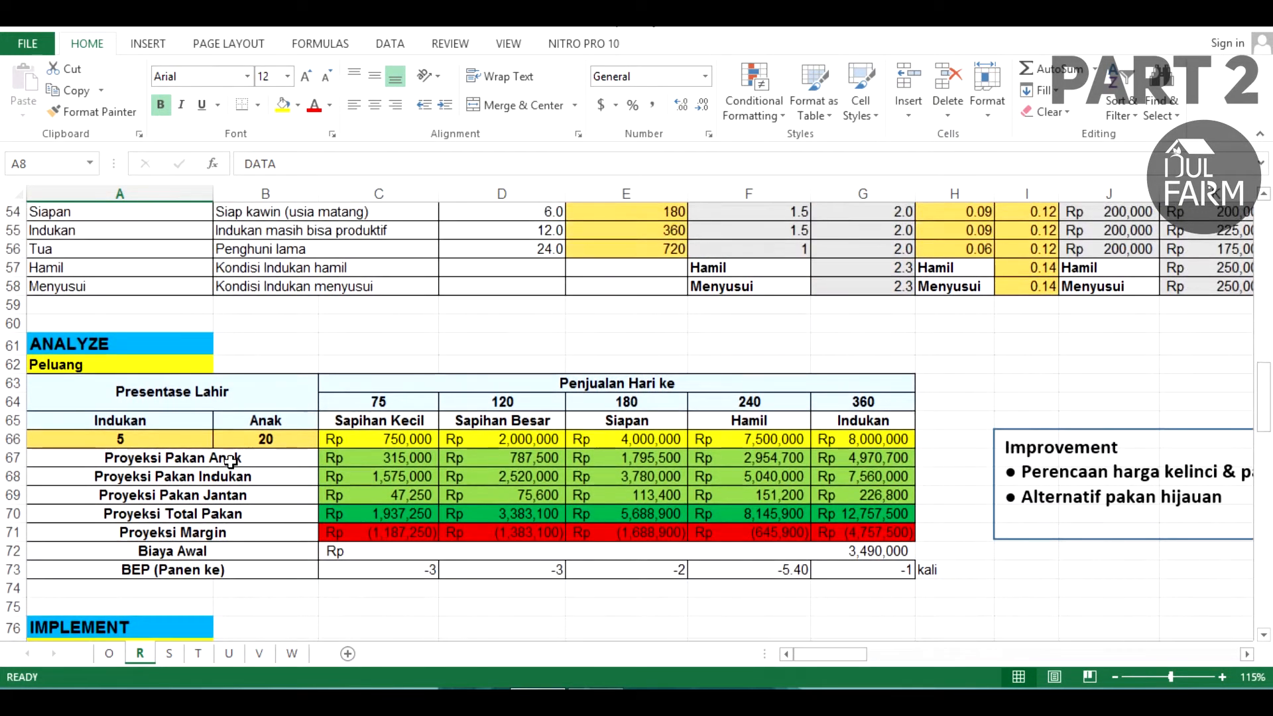
click(1264, 194)
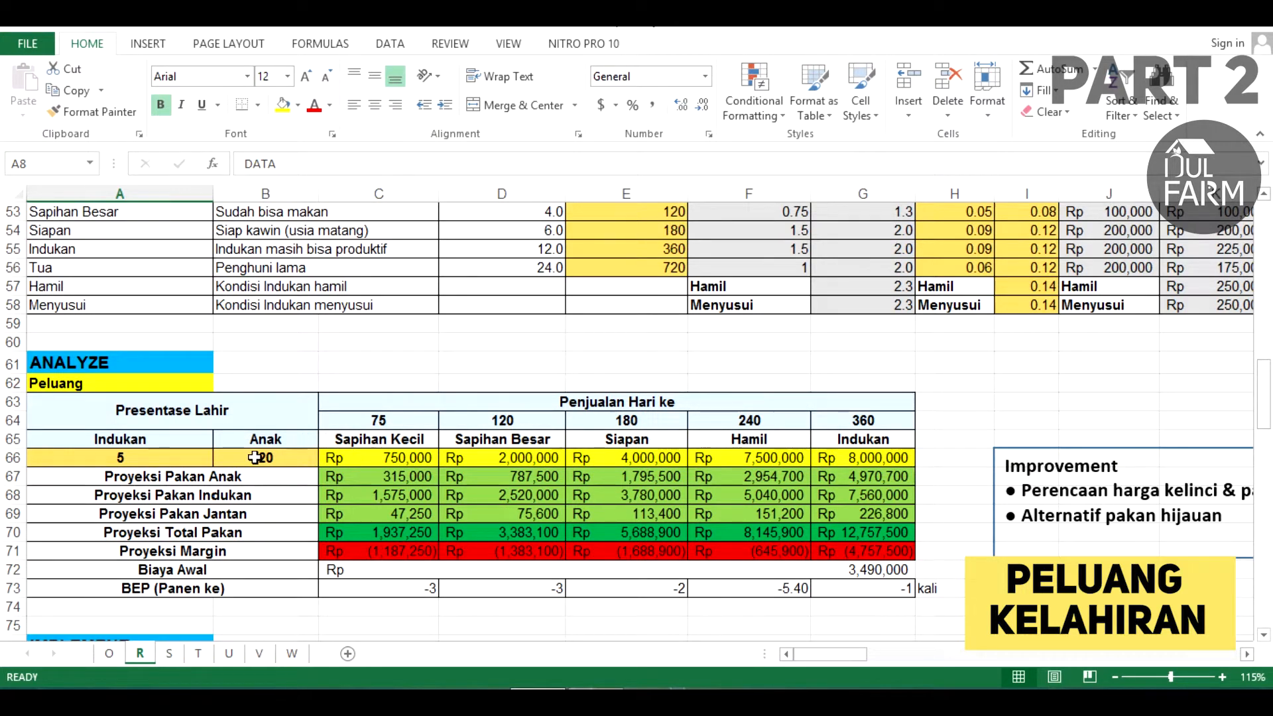
click(199, 415)
key(Down)
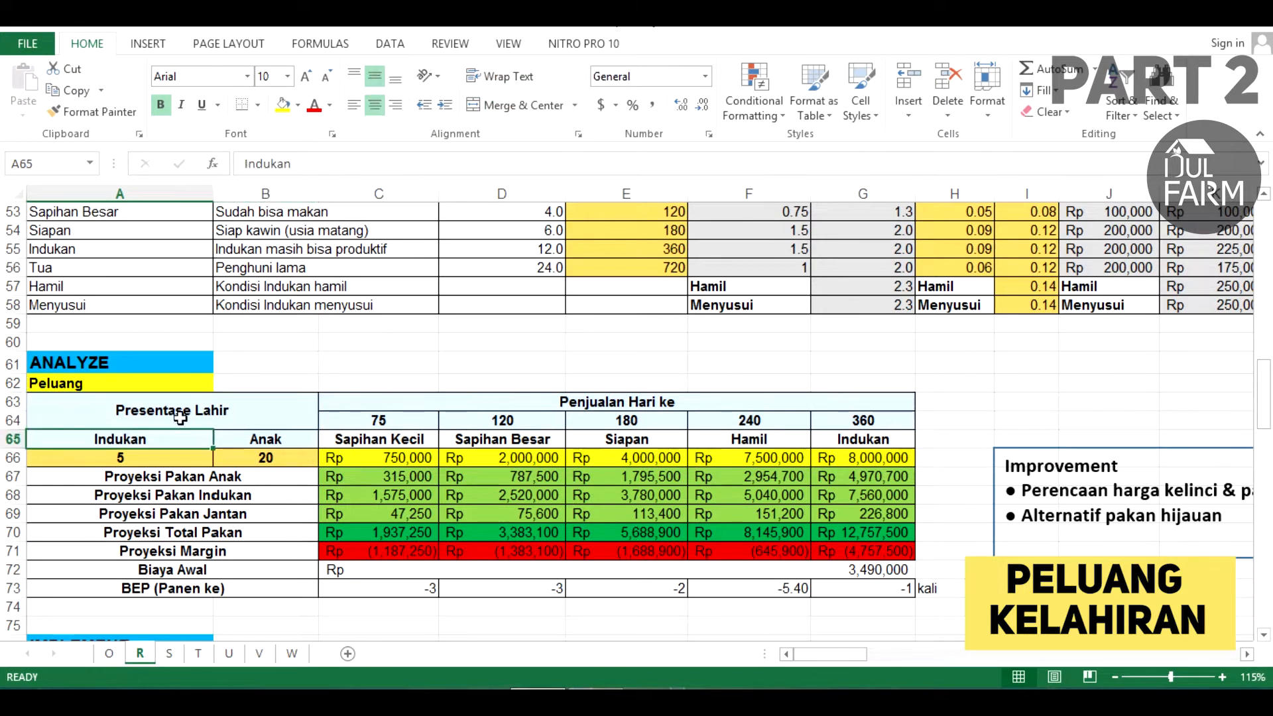
click(179, 418)
click(174, 441)
click(169, 461)
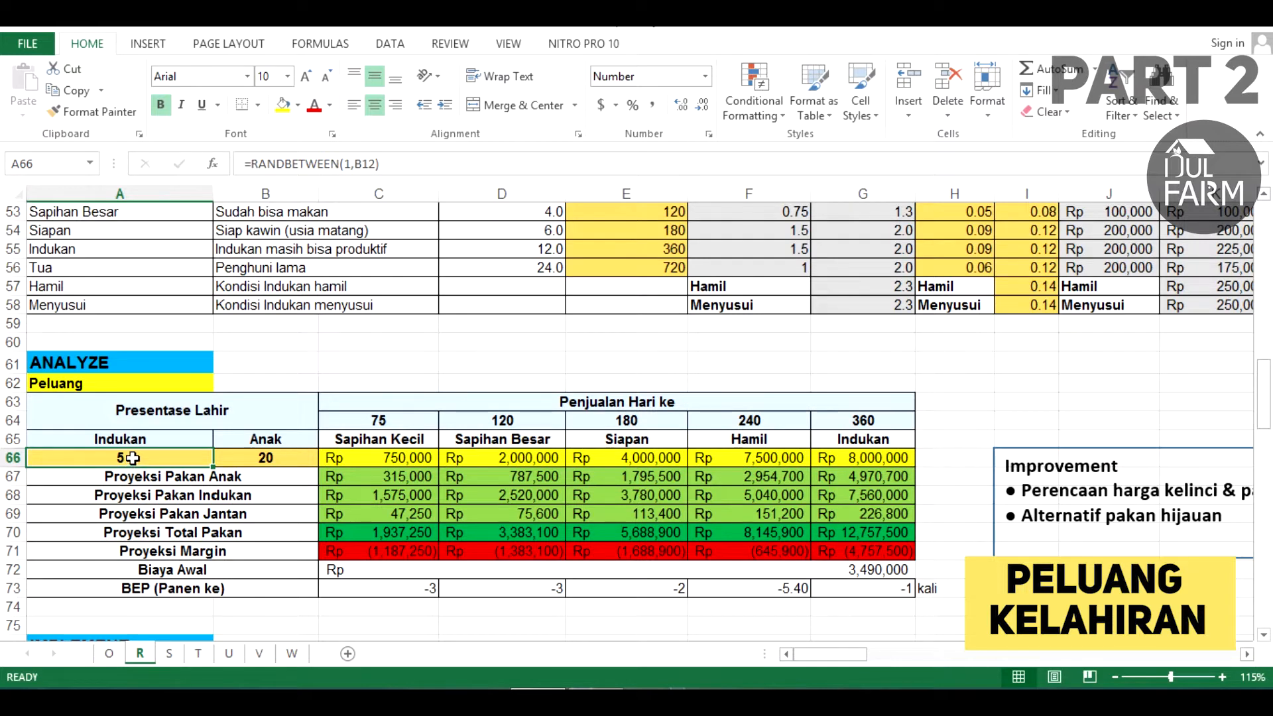
Examine the lower and upper bounds of the RANDBETWEEN formula in the Indukan cell A66.
click(370, 169)
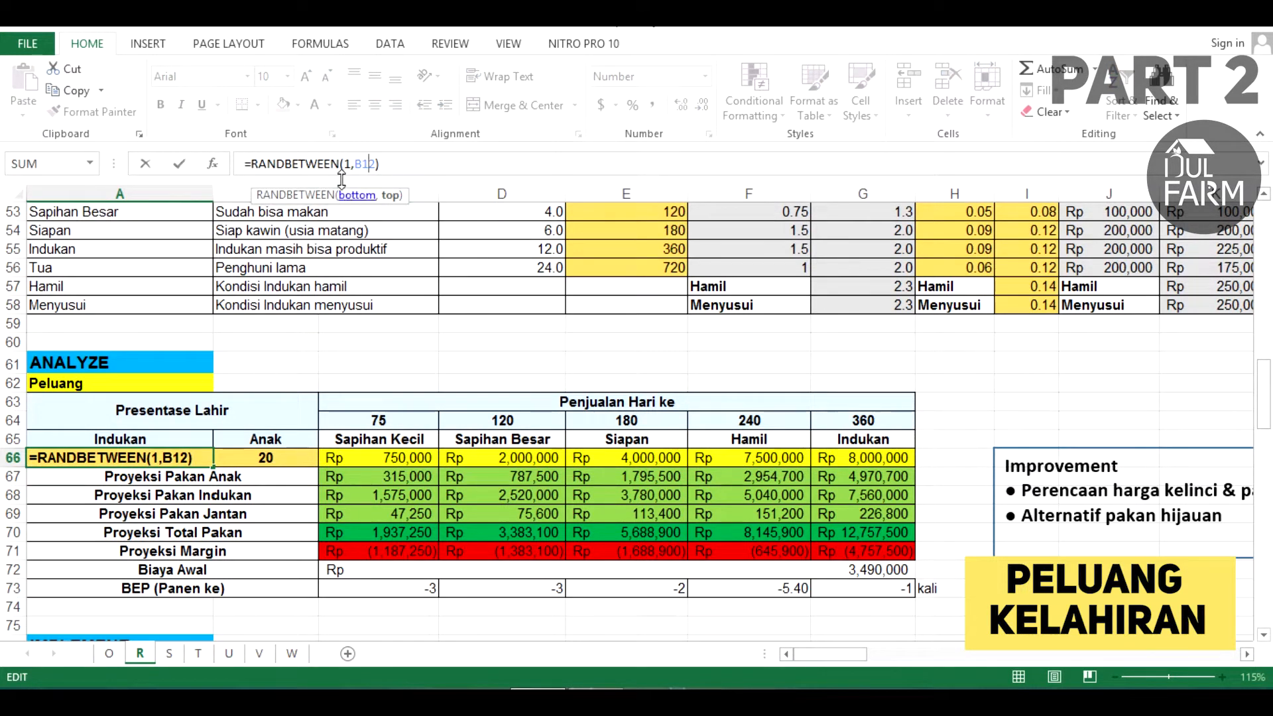
click(299, 164)
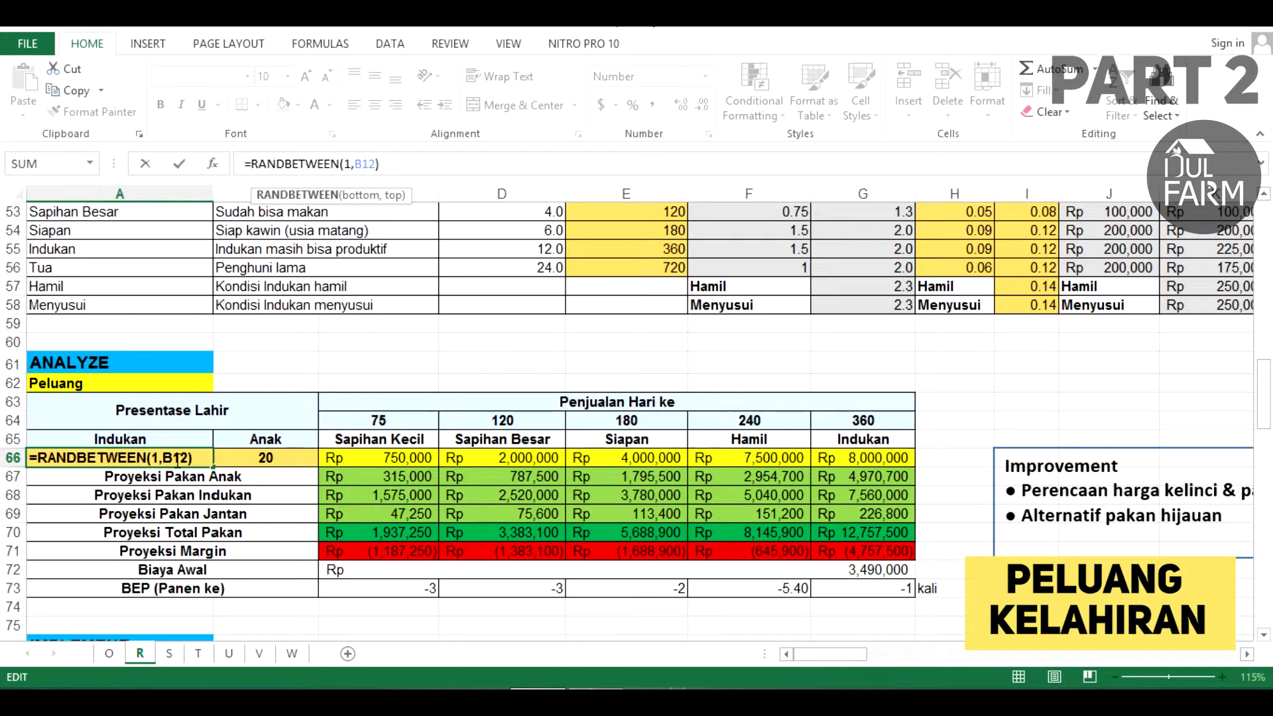
key(ctrl+Return)
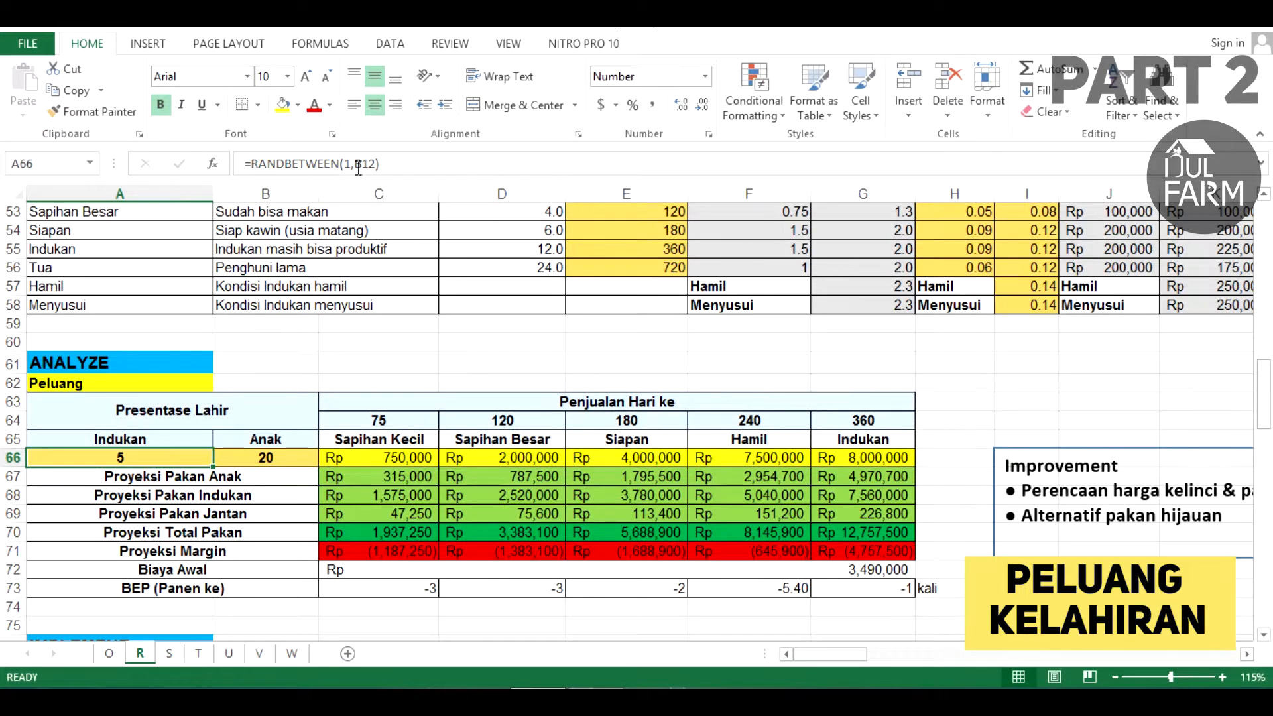
click(358, 165)
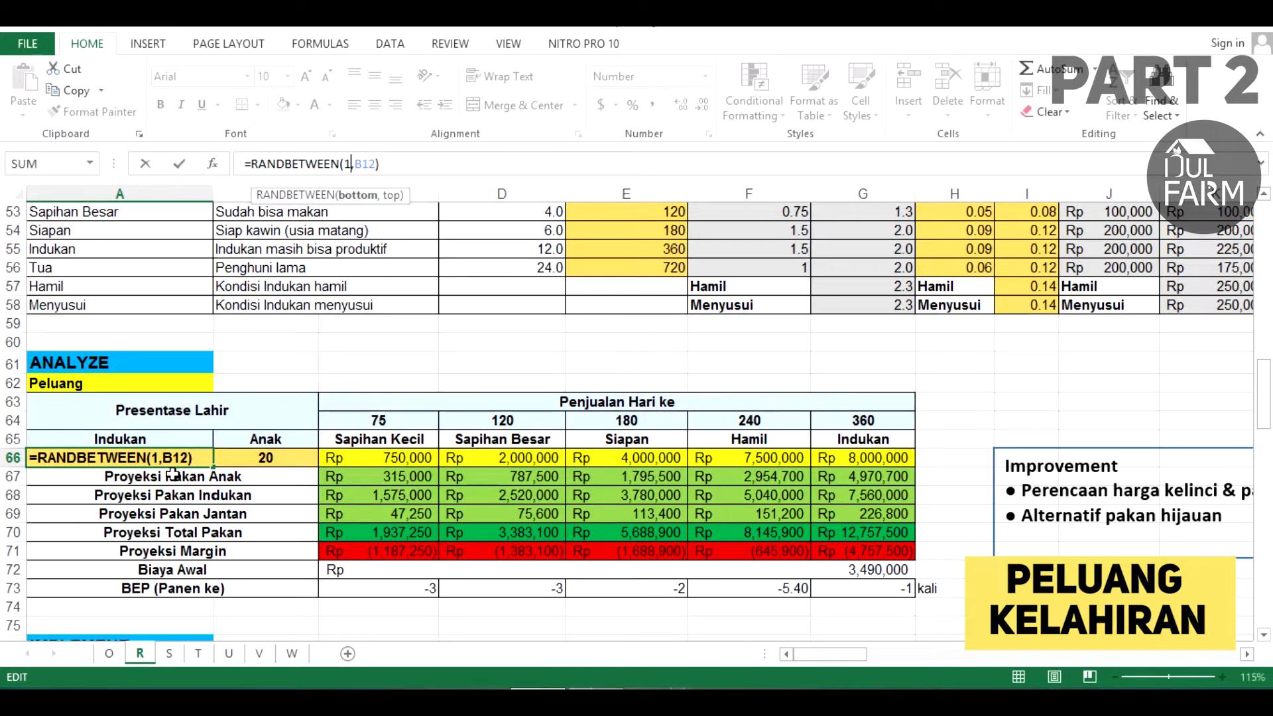
key(Escape)
double_click(163, 457)
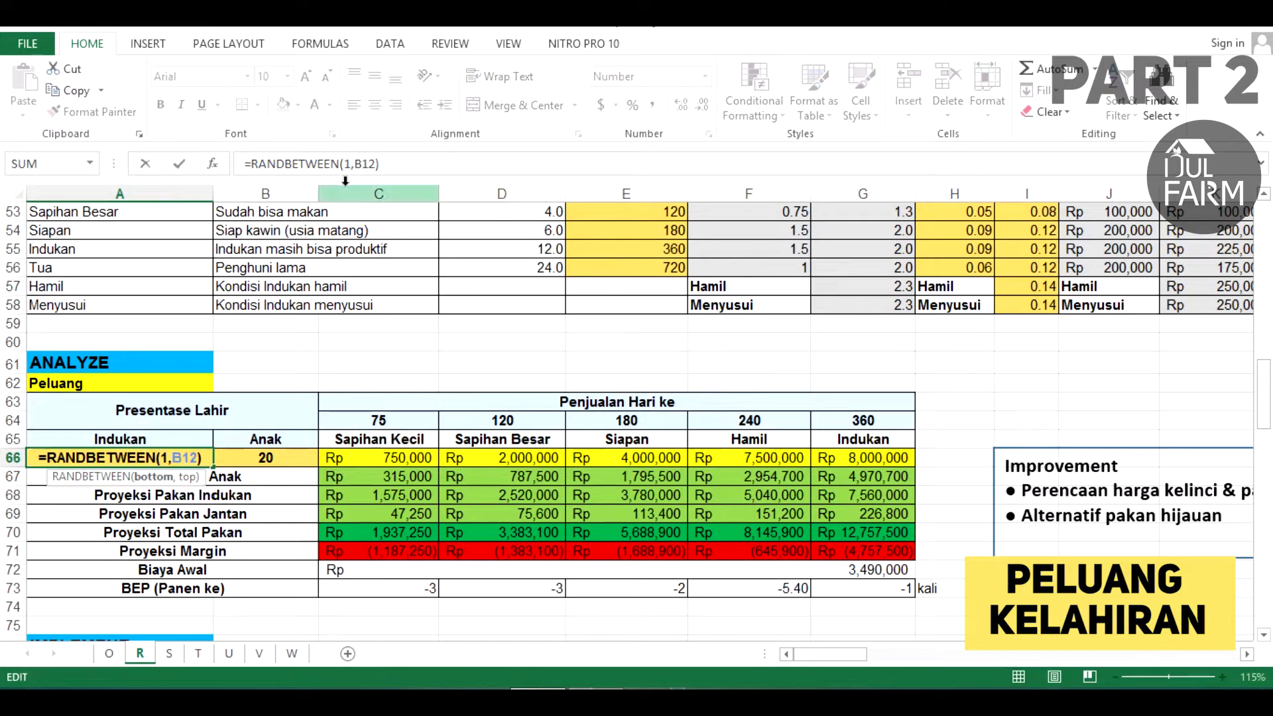
click(351, 164)
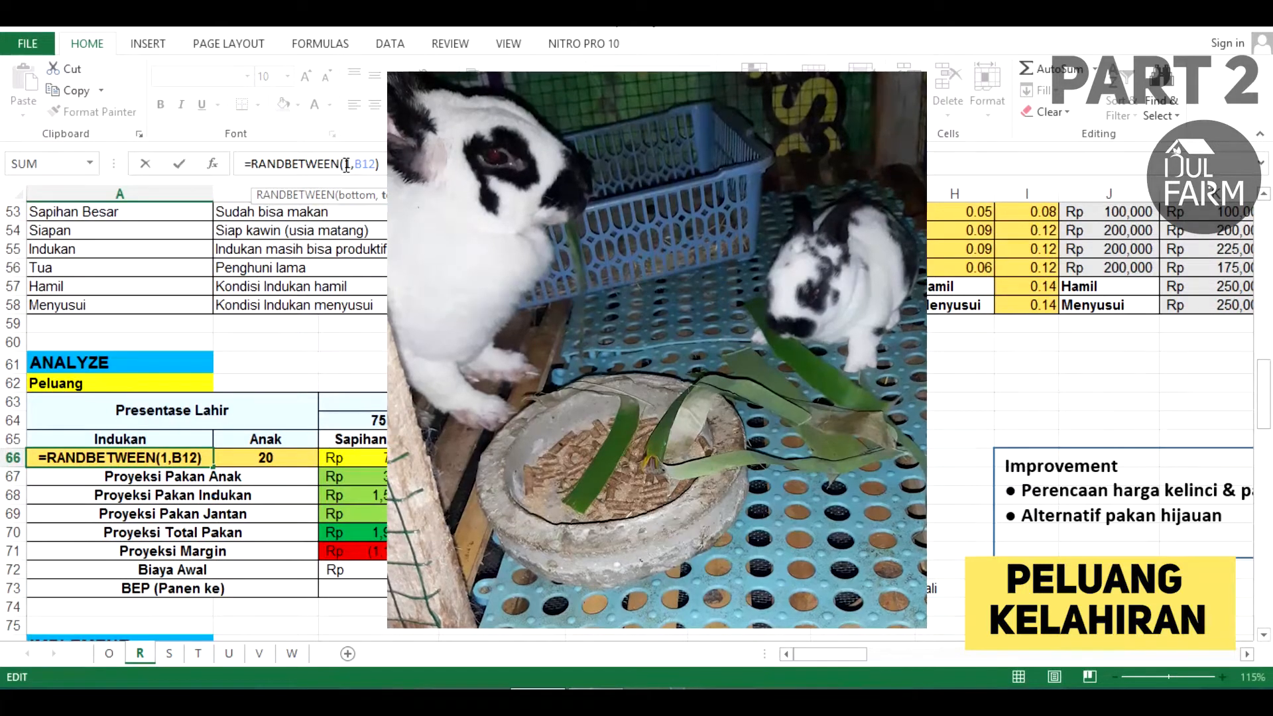
click(103, 456)
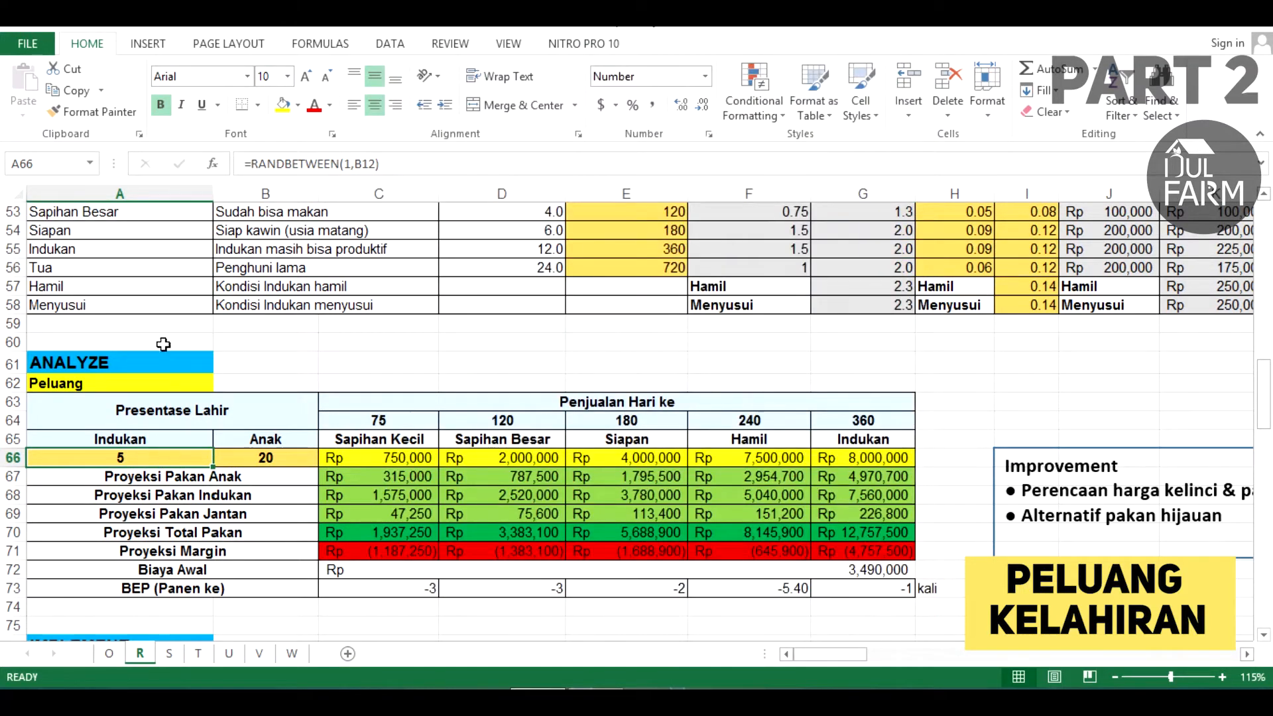
Trace the upper bound of the A66 formula to its source cell B12 in the Skala Ternak data.
double_click(163, 457)
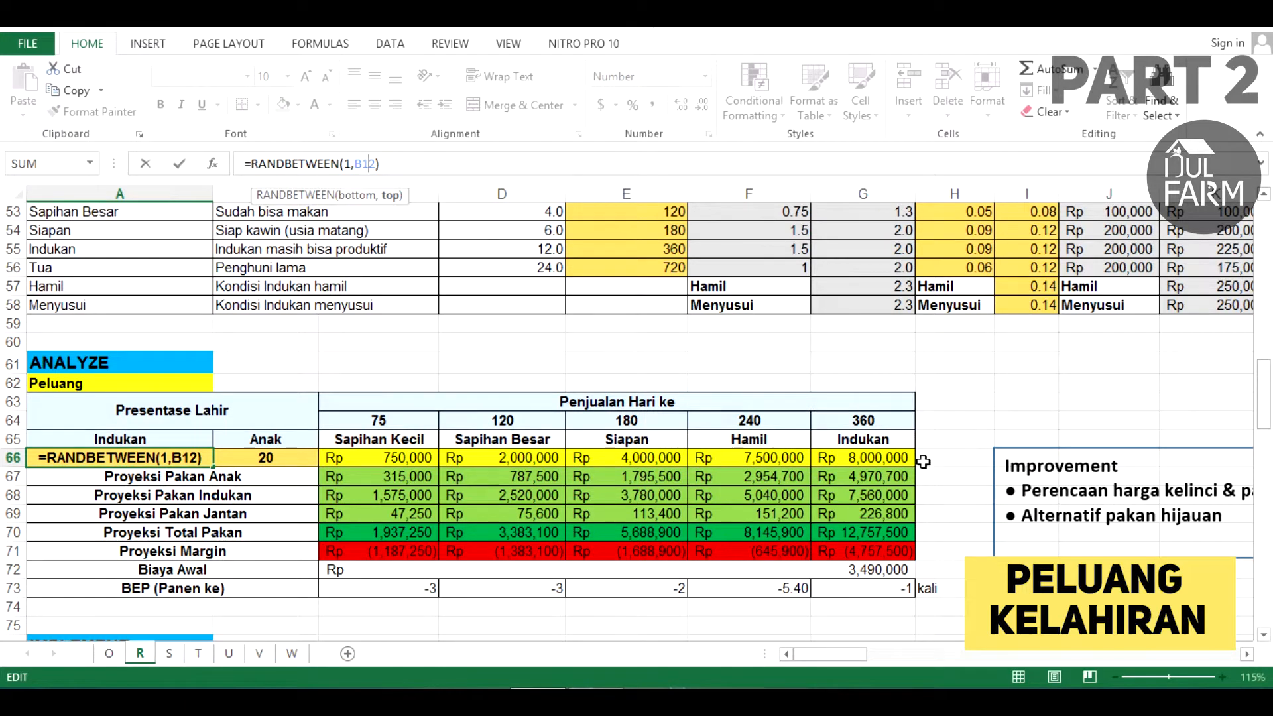
scroll(923, 463, up, 17)
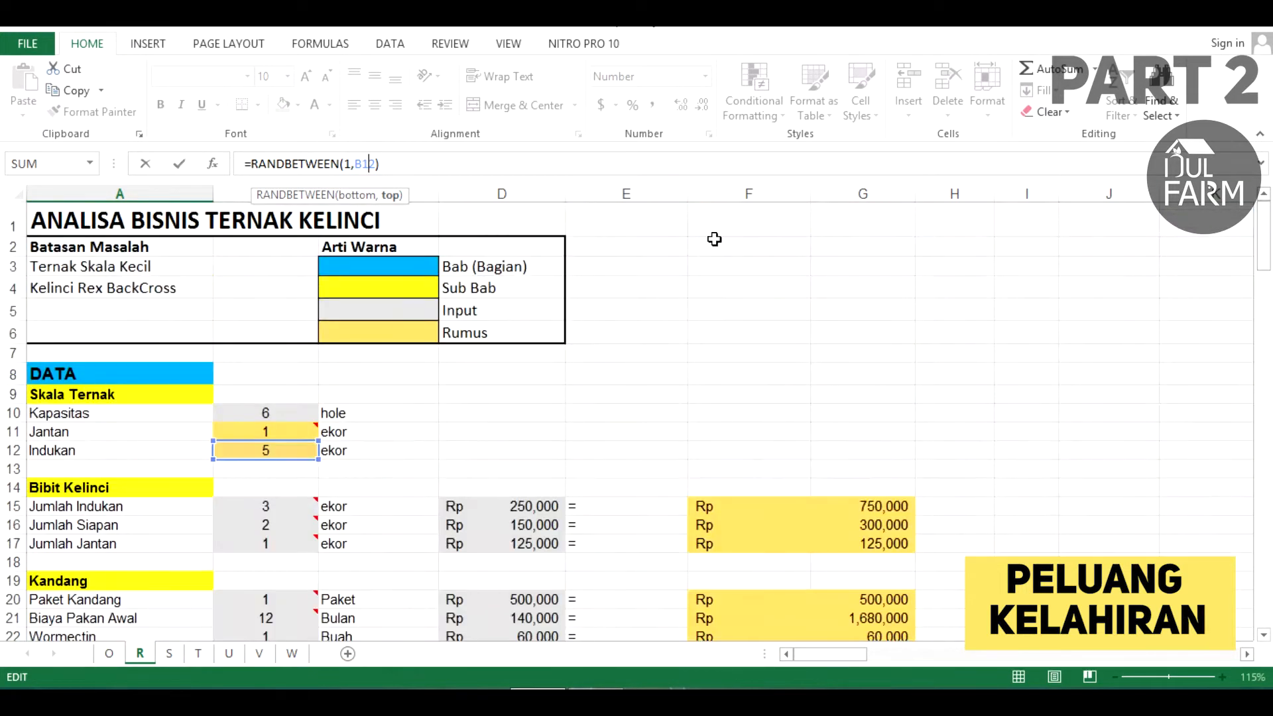
drag(1267, 228, 1266, 383)
key(Escape)
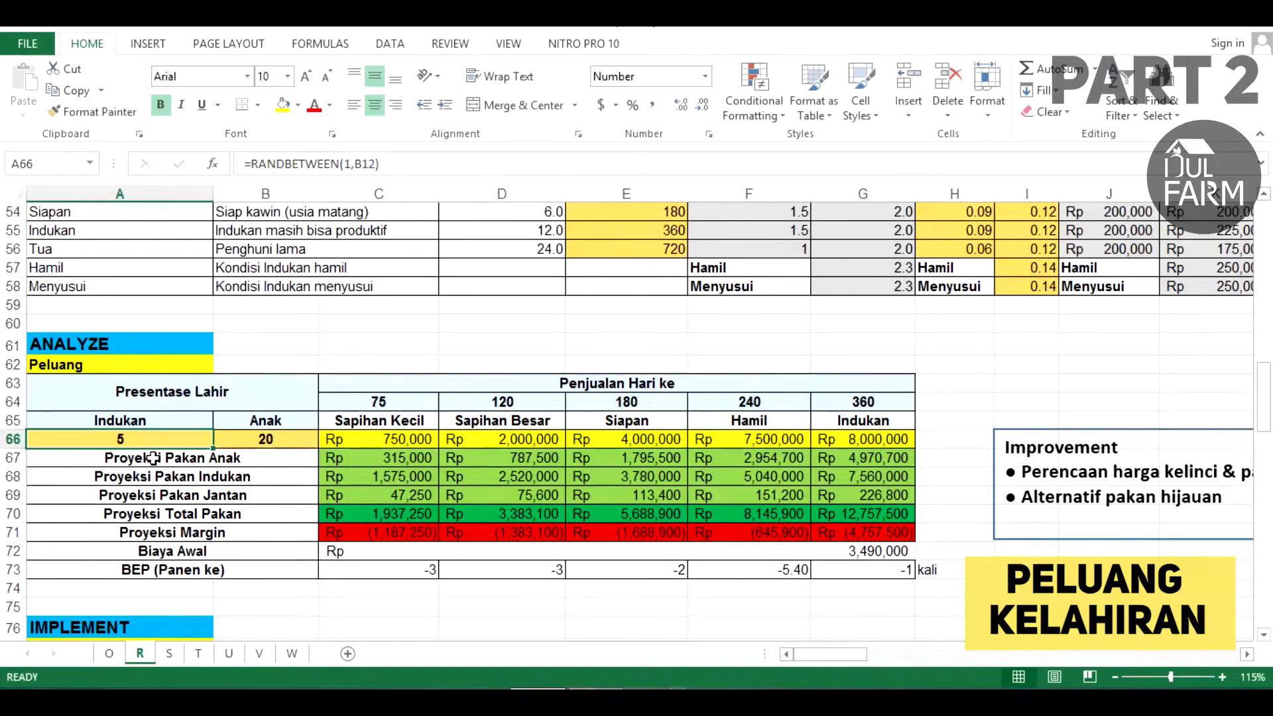
Examine the RANDBETWEEN formula in the Anak cell B66 and its reference to A66.
click(242, 439)
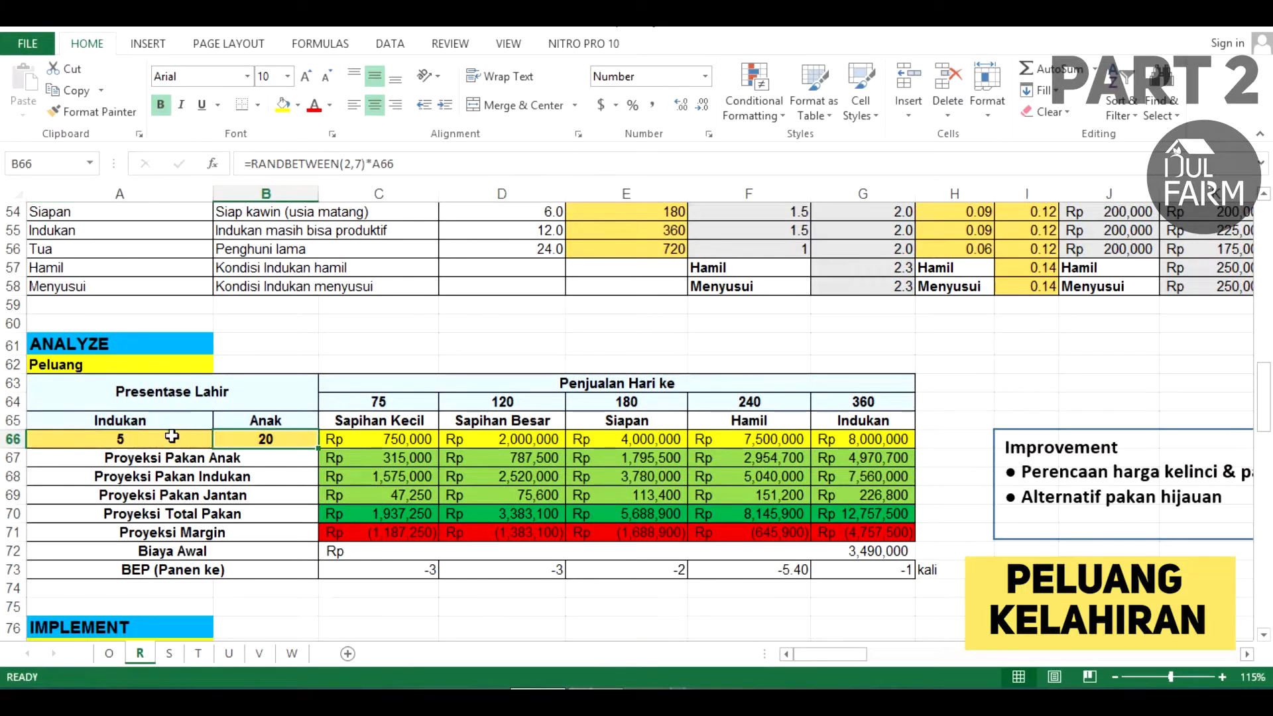
double_click(292, 439)
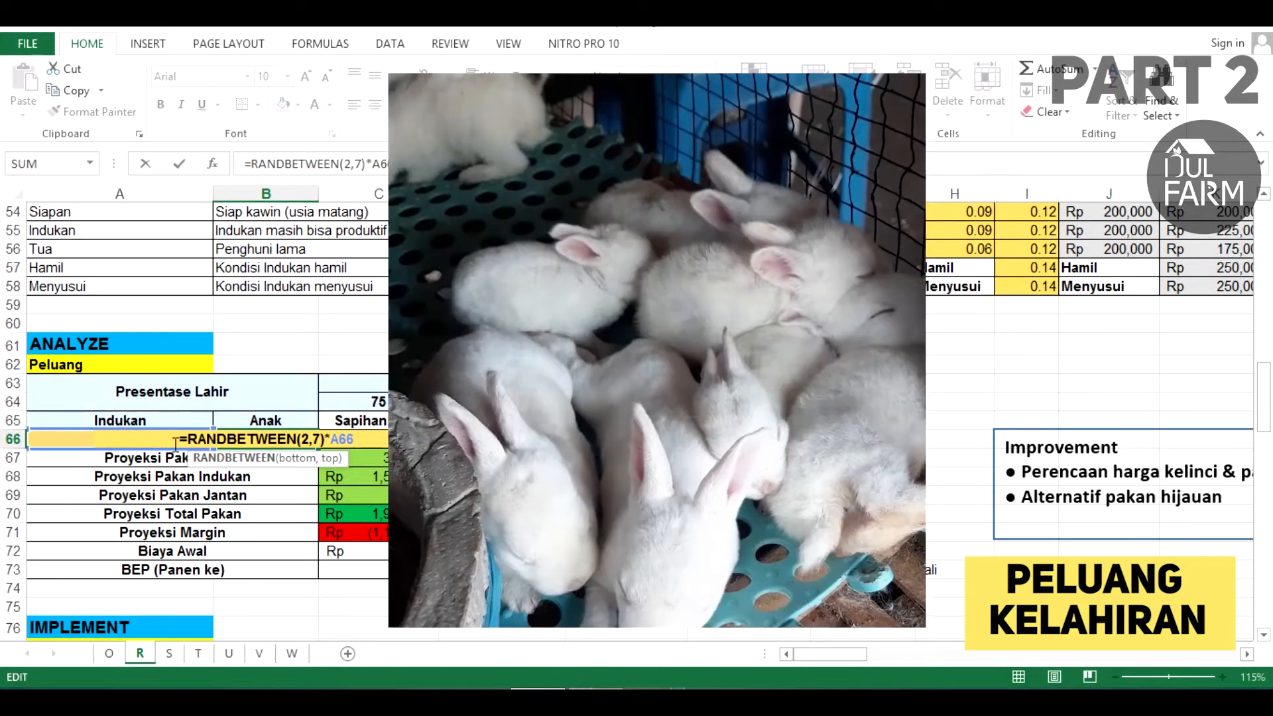
key(Escape)
Try a lower bound of 1 in the Anak cell's RANDBETWEEN formula and look at its upper bound.
double_click(277, 440)
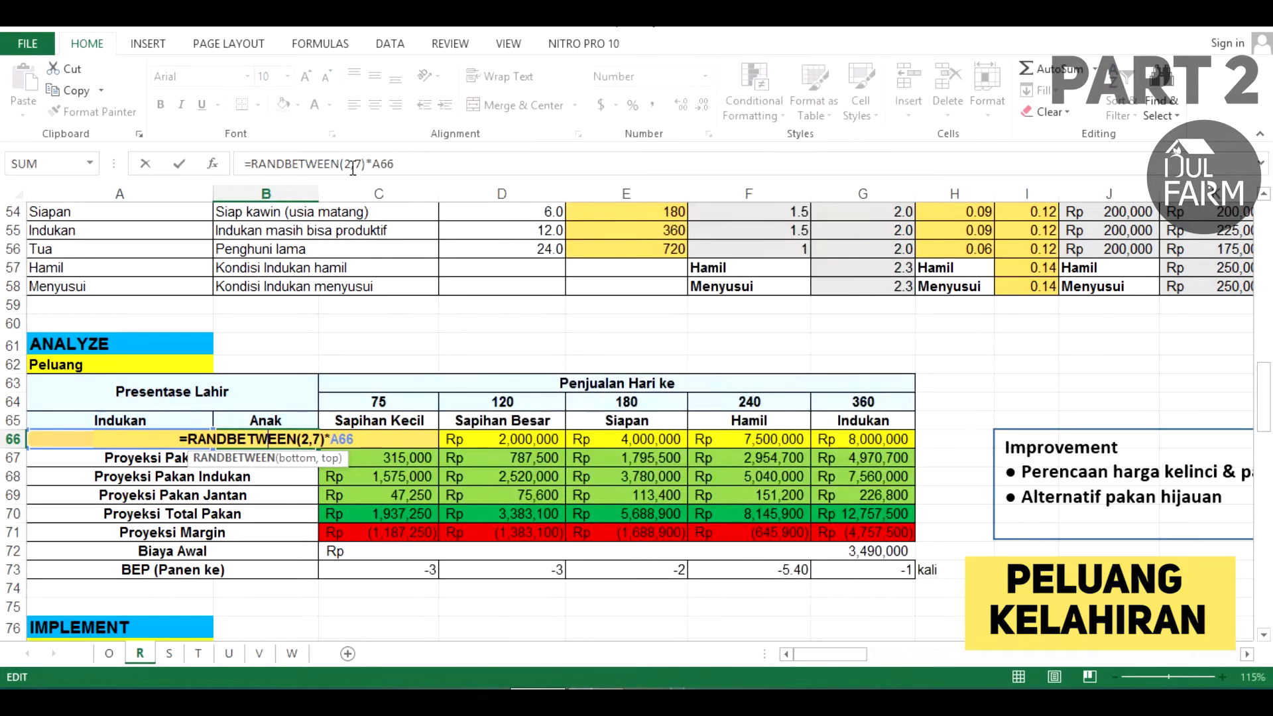
click(346, 164)
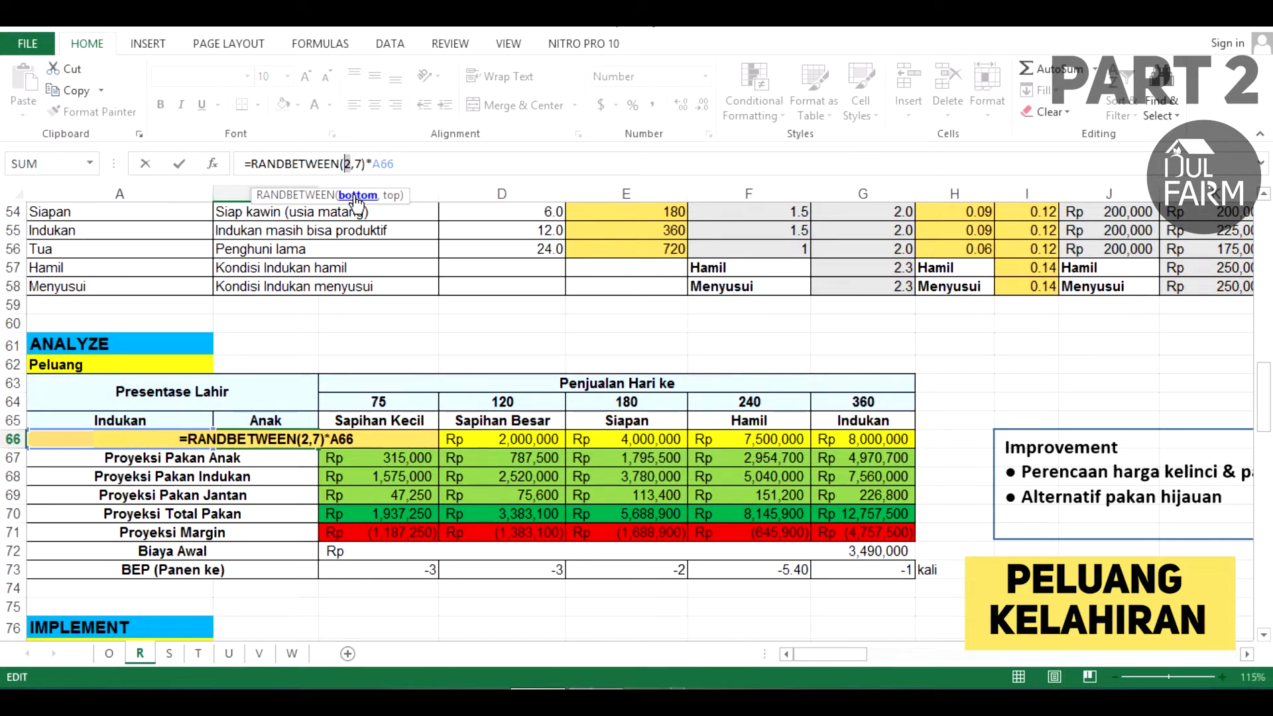
text(1)
double_click(359, 165)
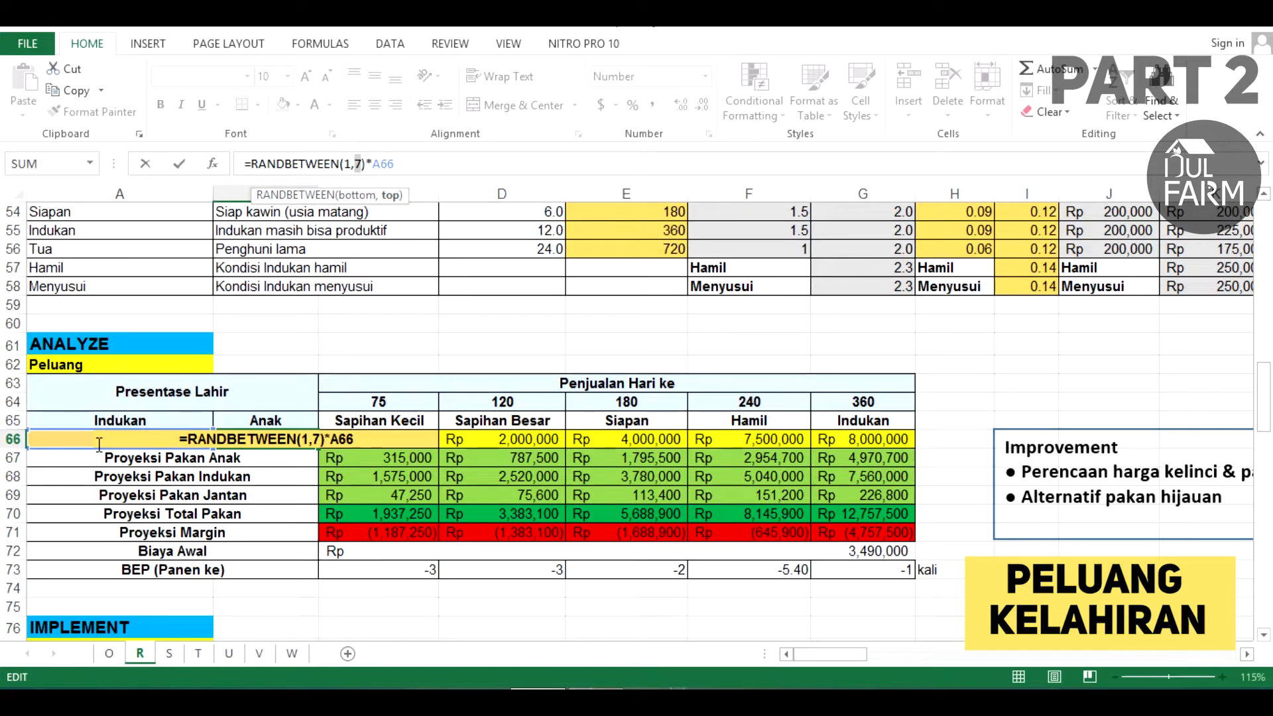
key(Escape)
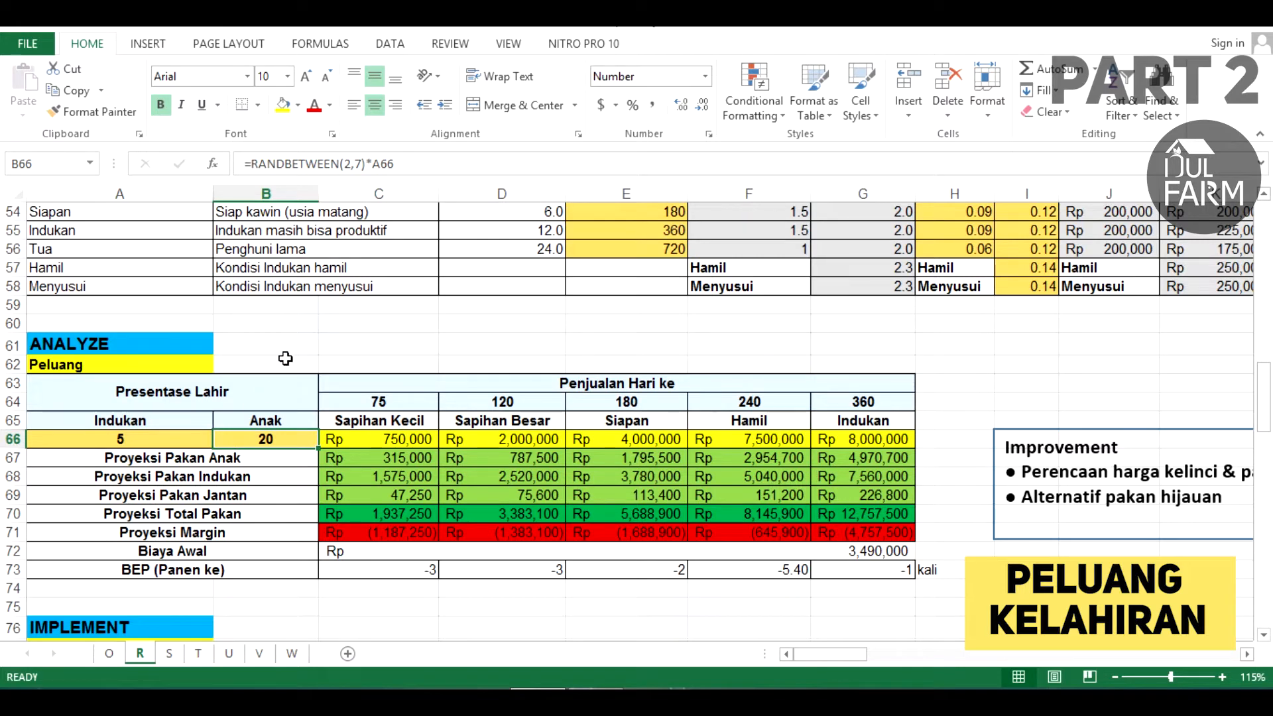
Enter 1 in cell B61 to recalculate the random birth values, and check the Indukan and Anak cells in row 66.
click(296, 338)
text(1)
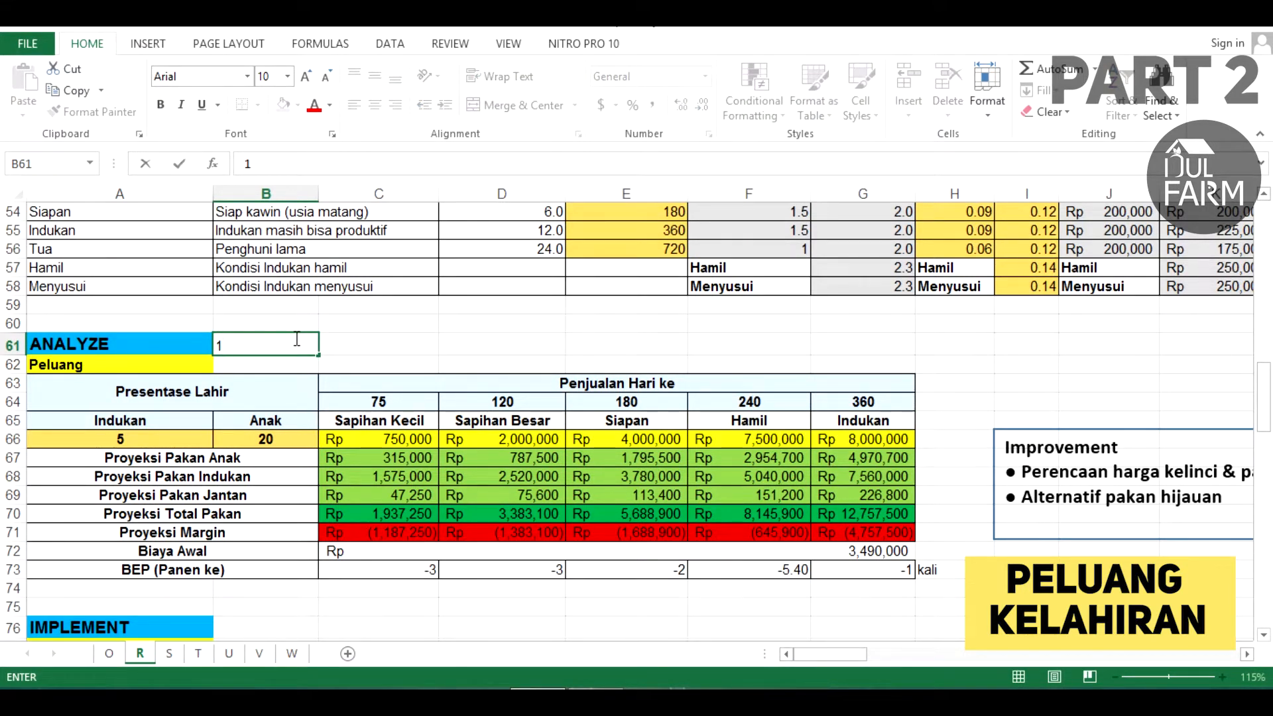
key(Return)
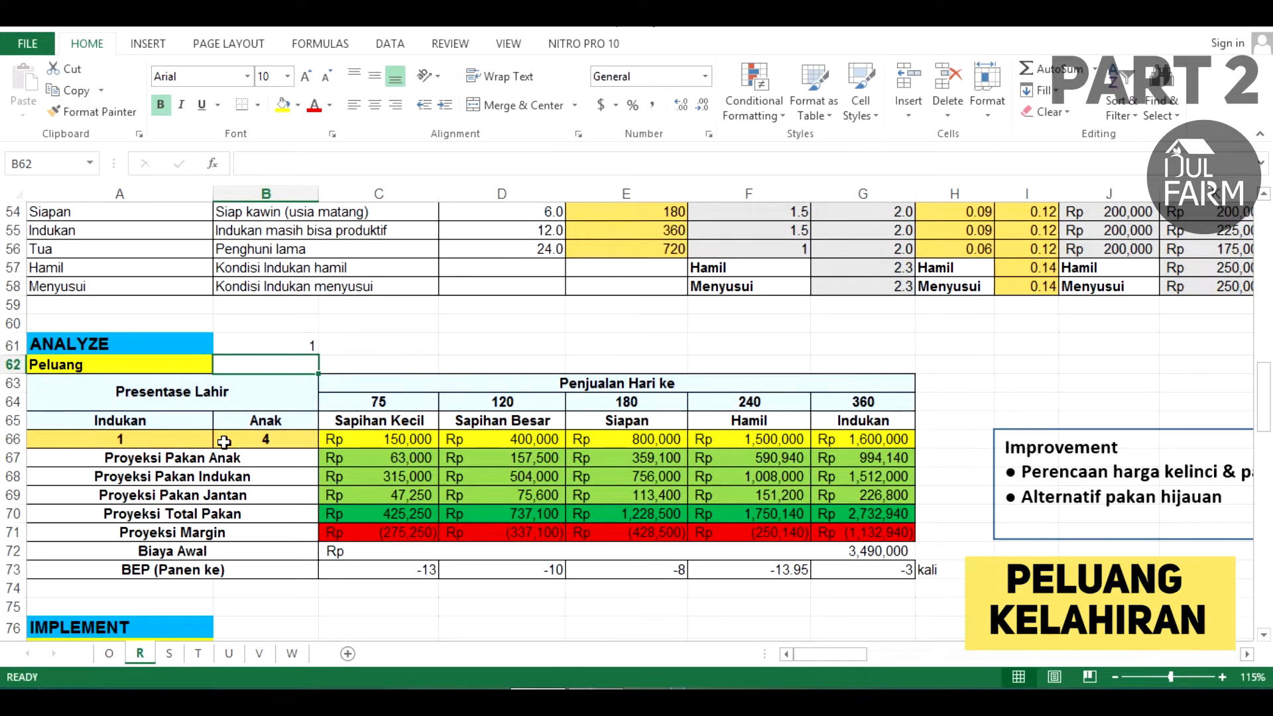
click(224, 441)
click(175, 430)
click(274, 443)
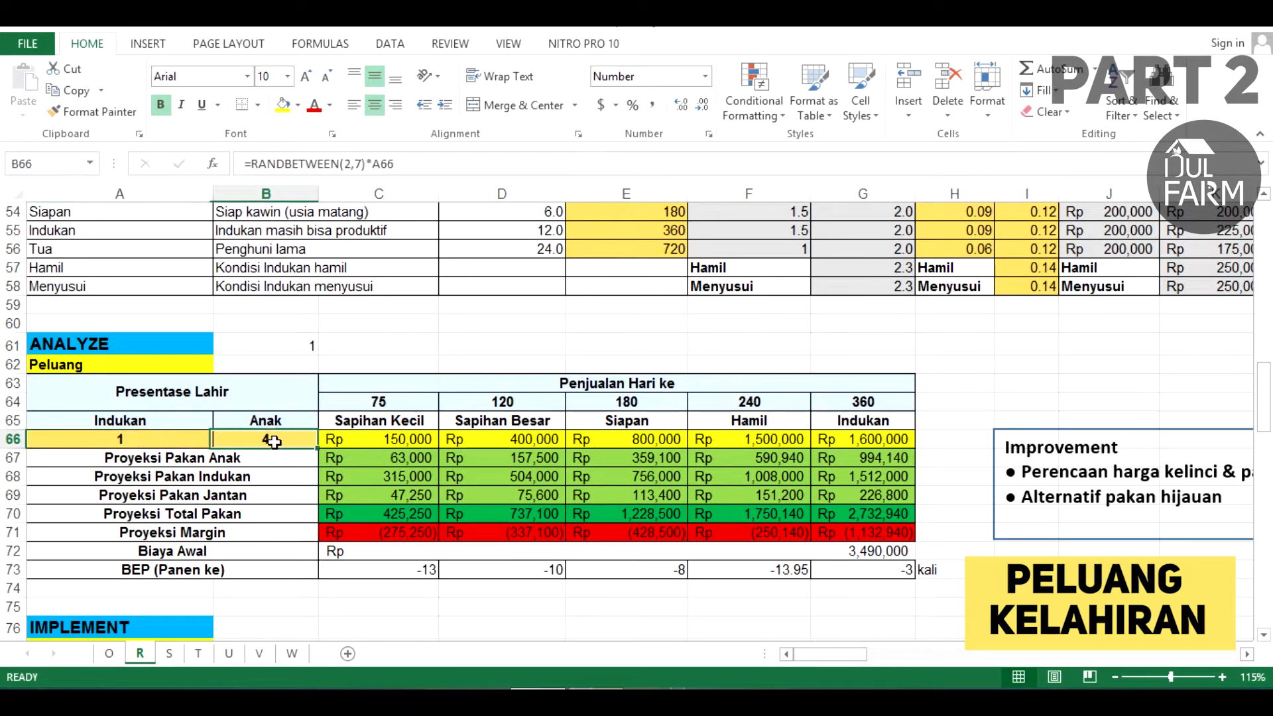
Clear cell B61 to recalculate the random birth values, and check the Indukan and Anak cells in row 66.
click(291, 342)
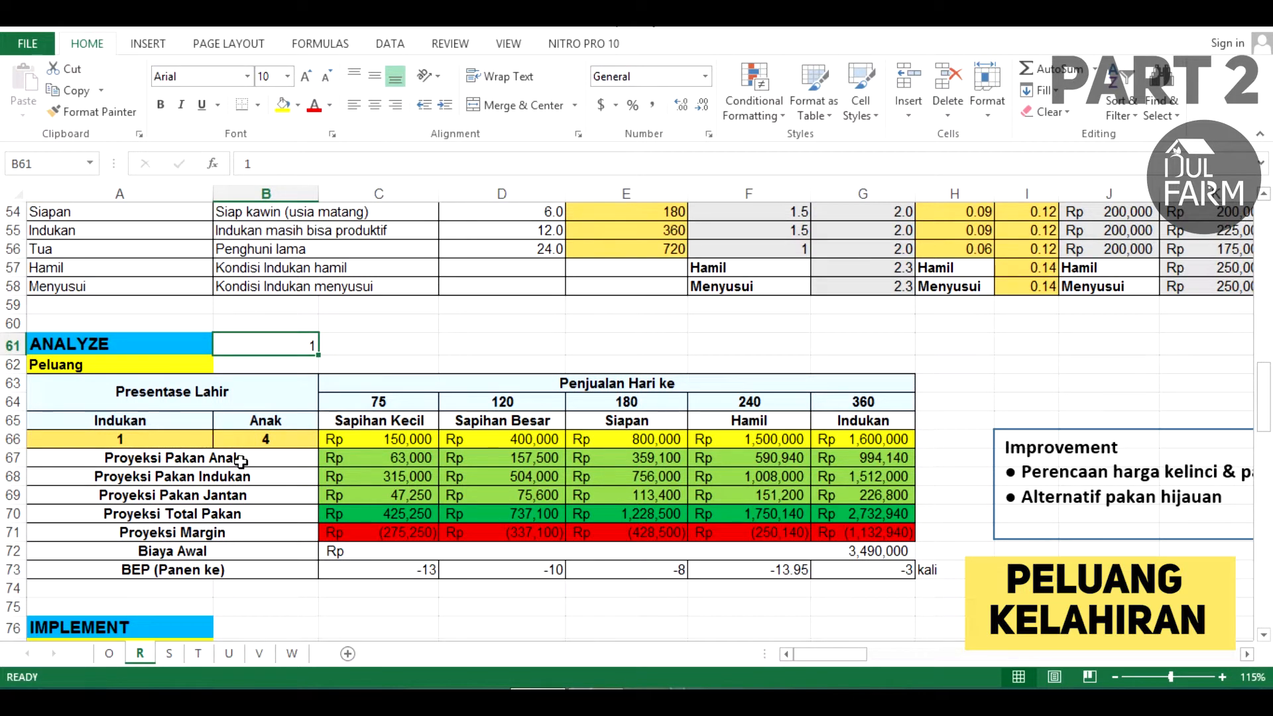
key(Delete)
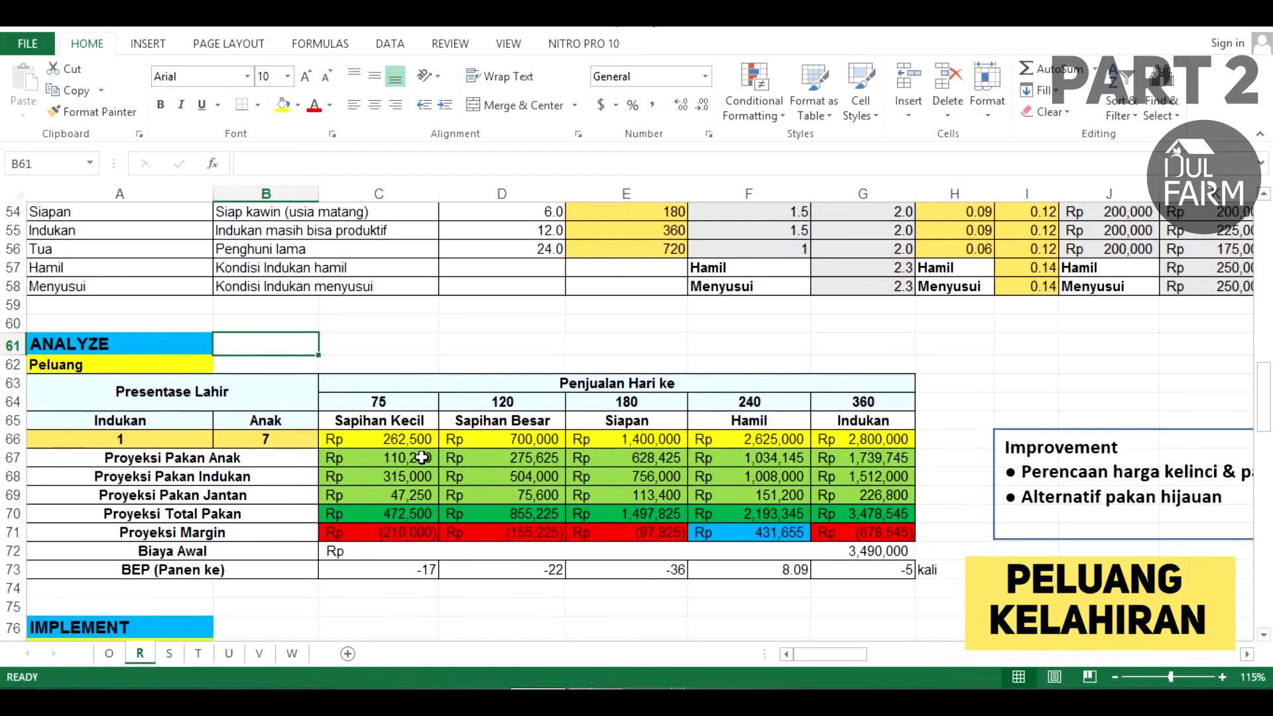
click(35, 14)
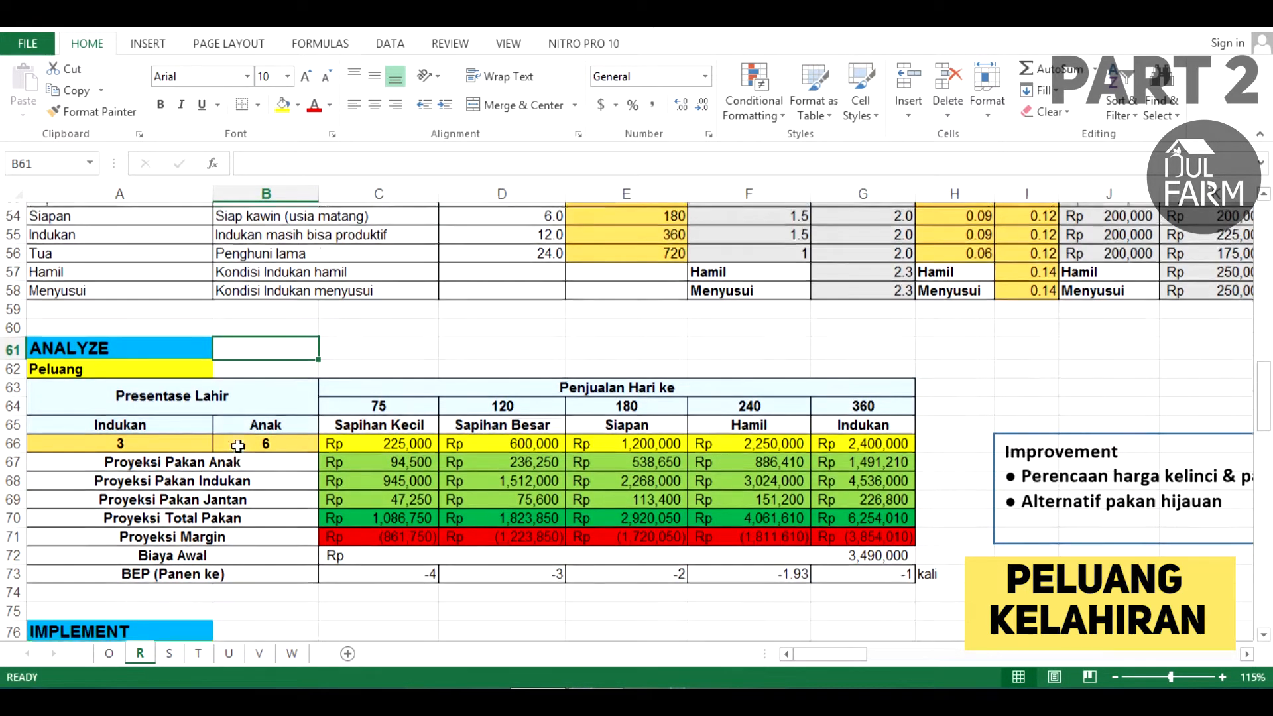
scroll(233, 458, up, 1)
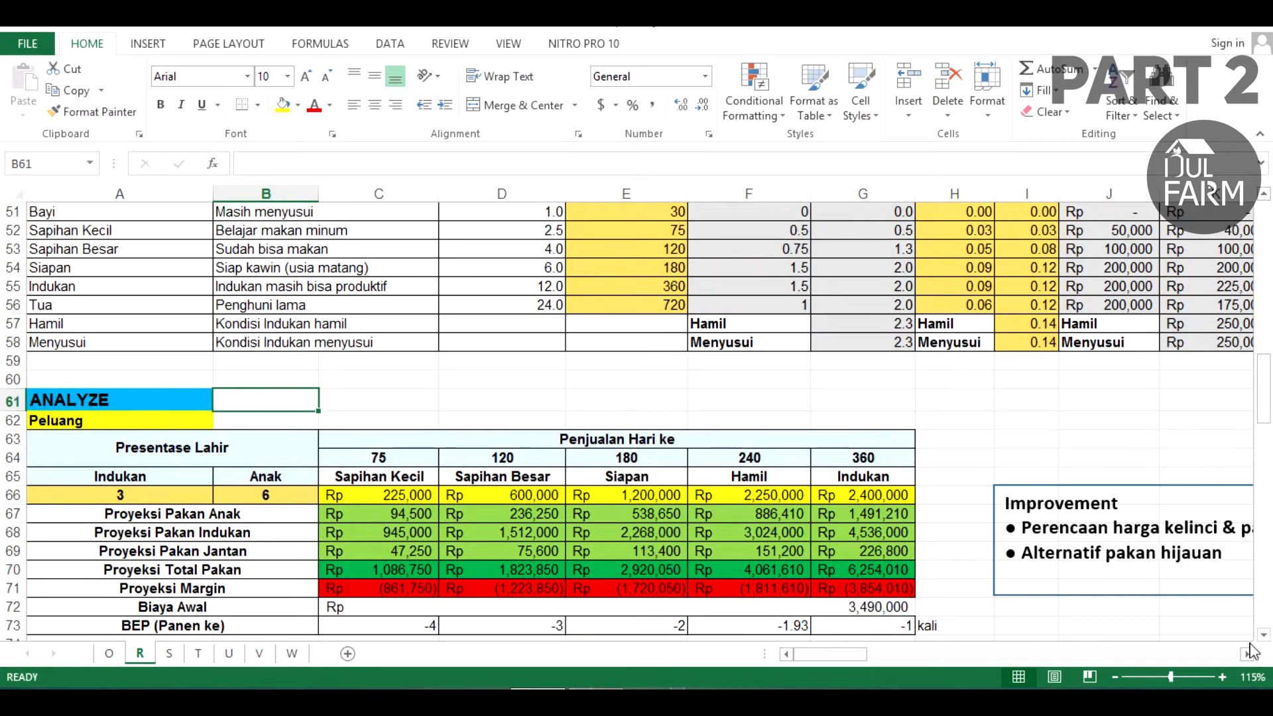
scroll(474, 349, down, 1)
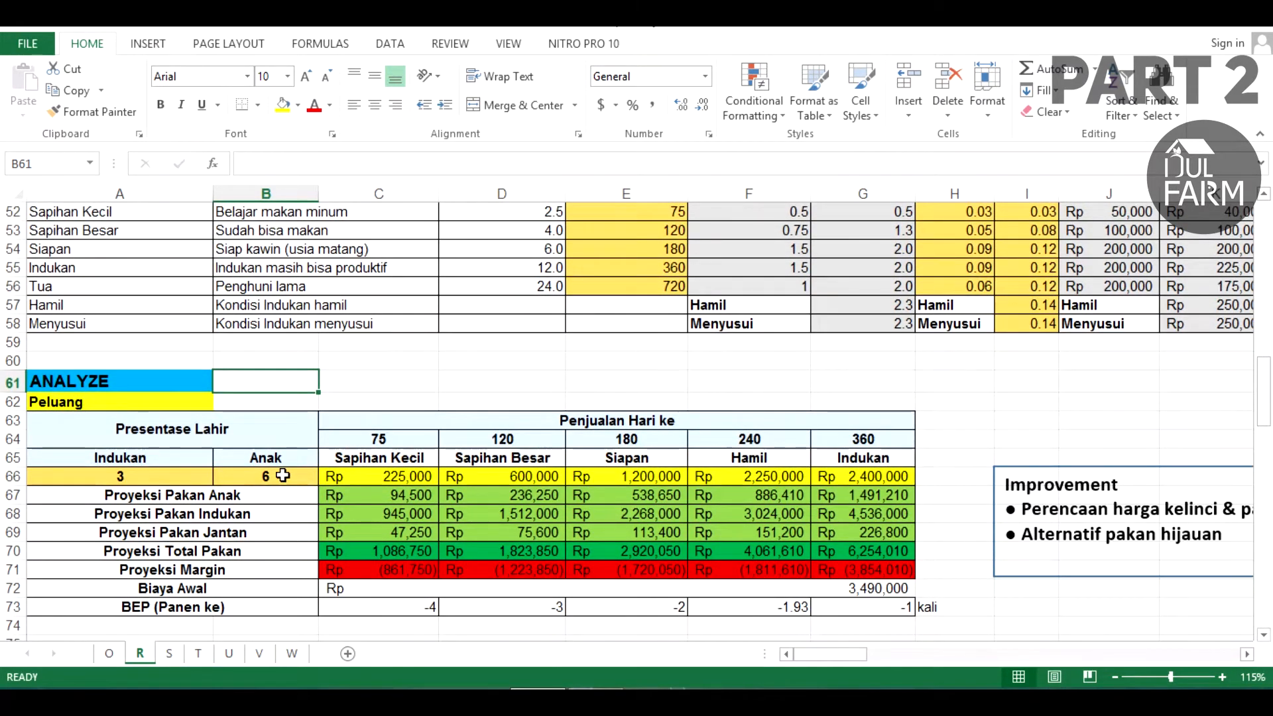
Examine the Penjualan Hari ke heading with its first sale-day cell C64 and the Sapihan Kecil category below it.
click(514, 424)
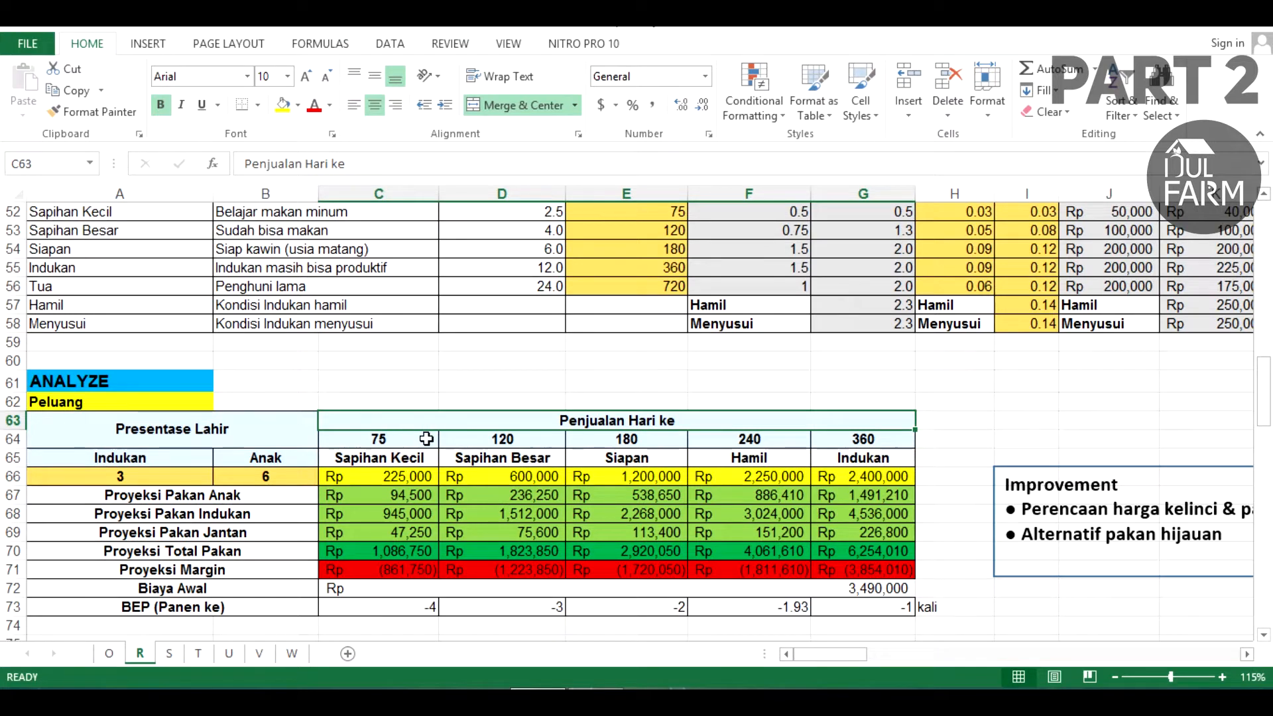
click(392, 435)
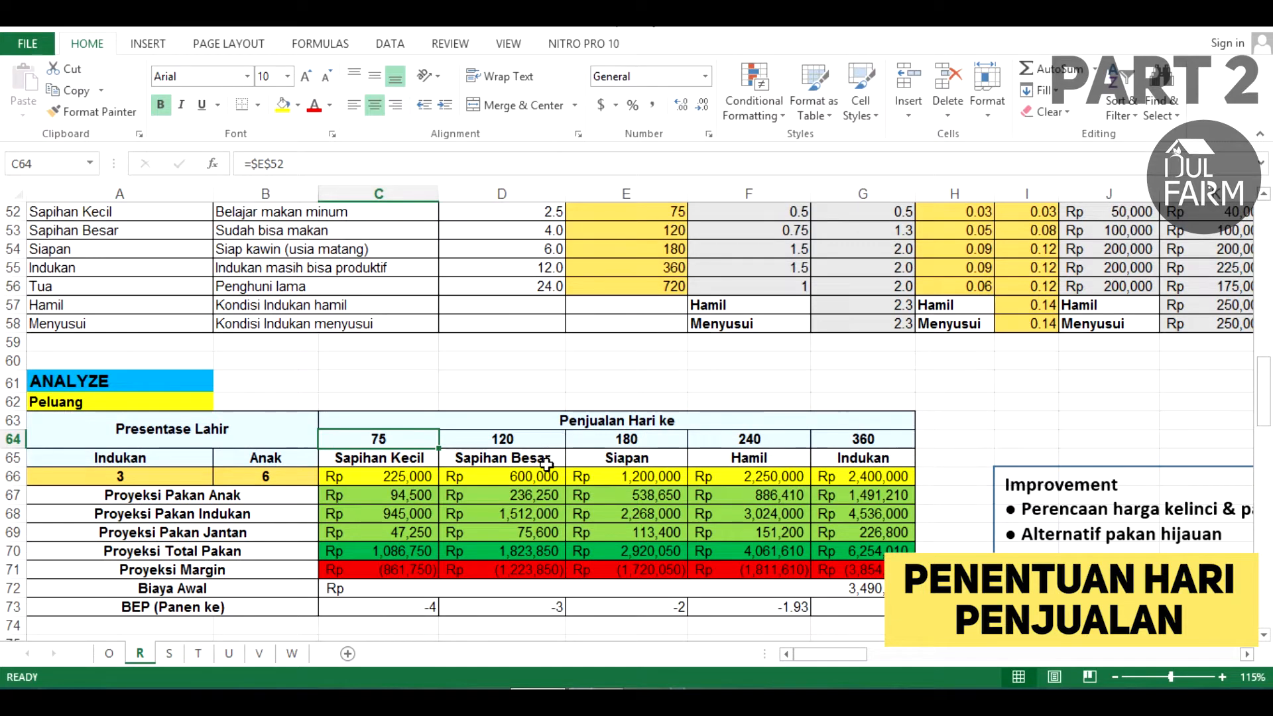
click(385, 455)
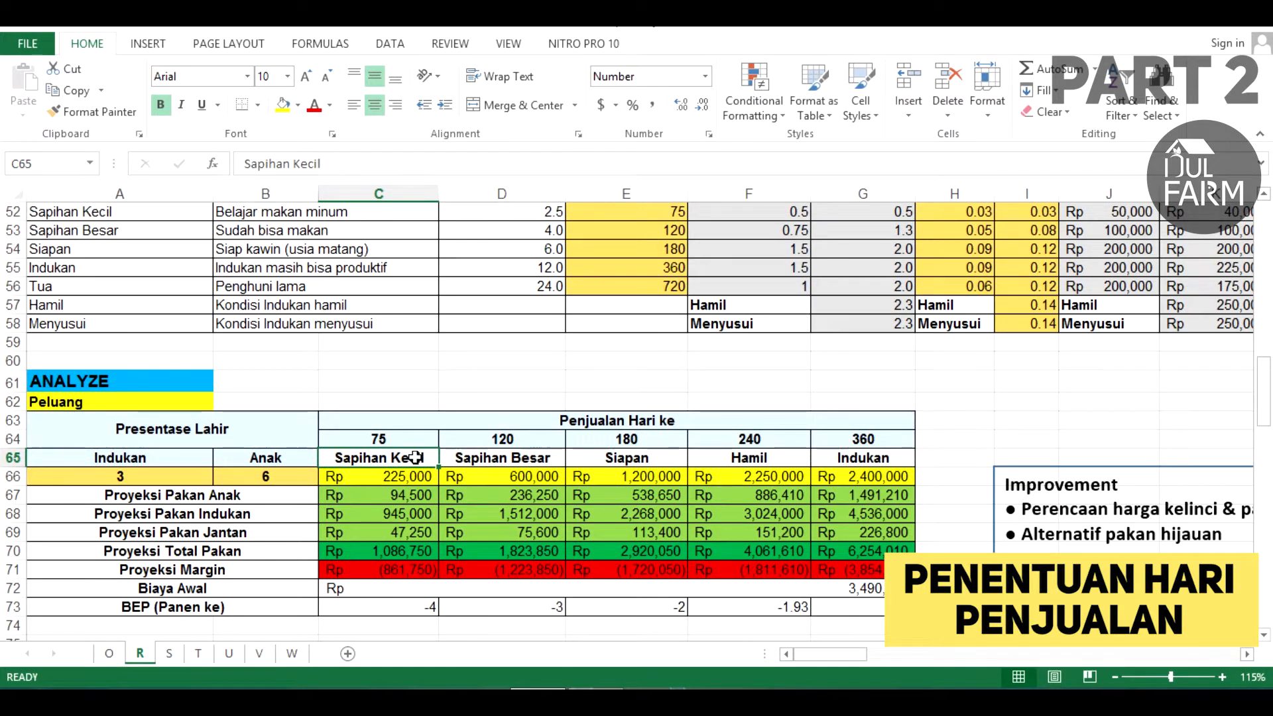
click(419, 439)
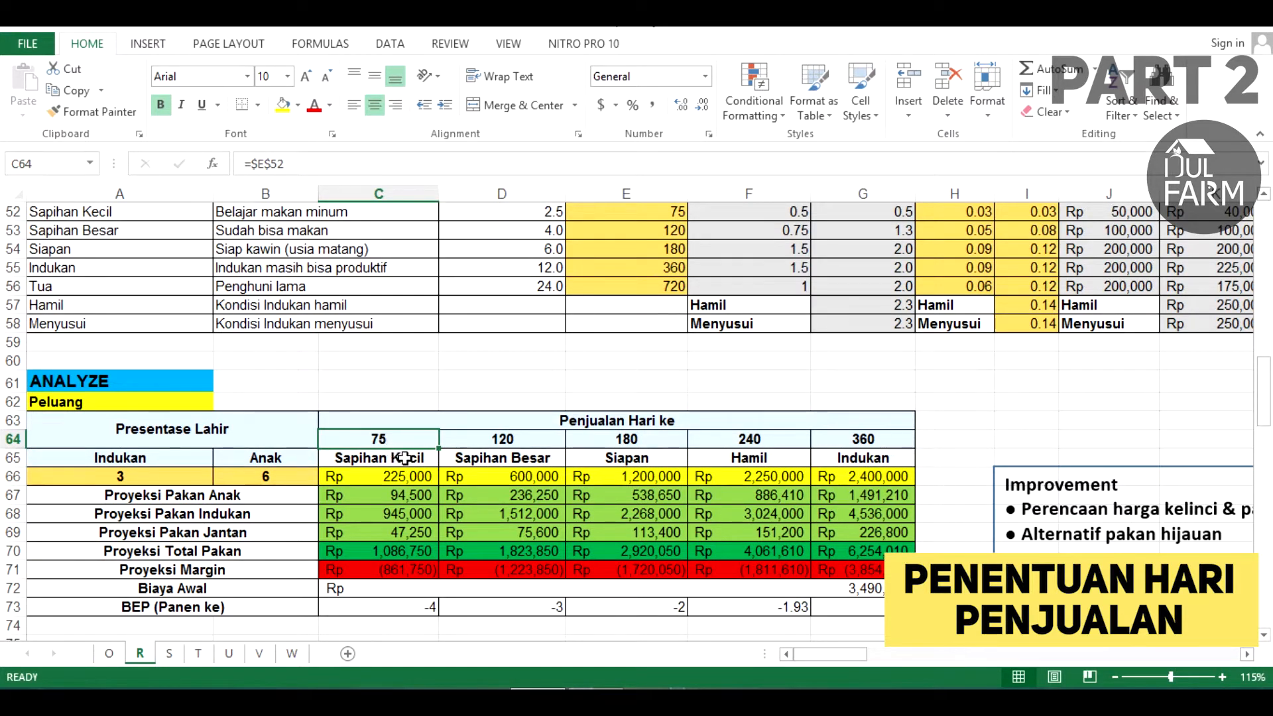
click(406, 458)
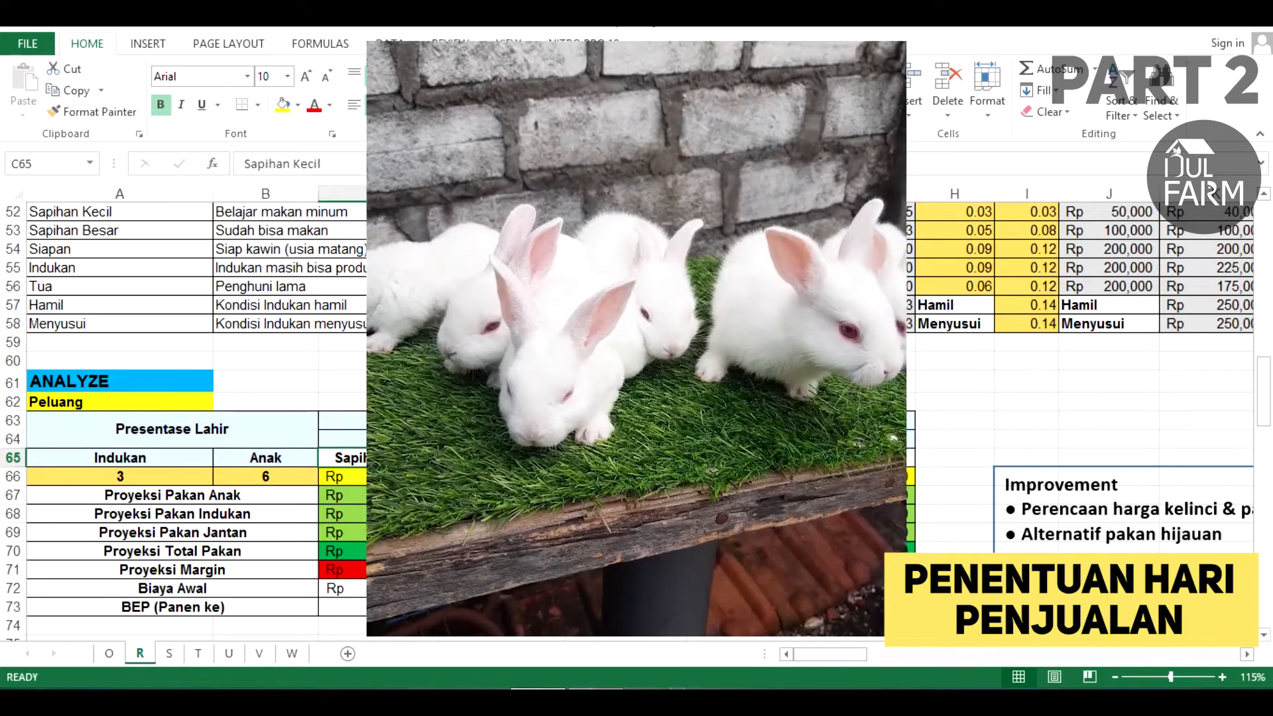
Trace the formula of the first sale-day cell C64 to its source E52 in the Data Kelinci table.
click(391, 440)
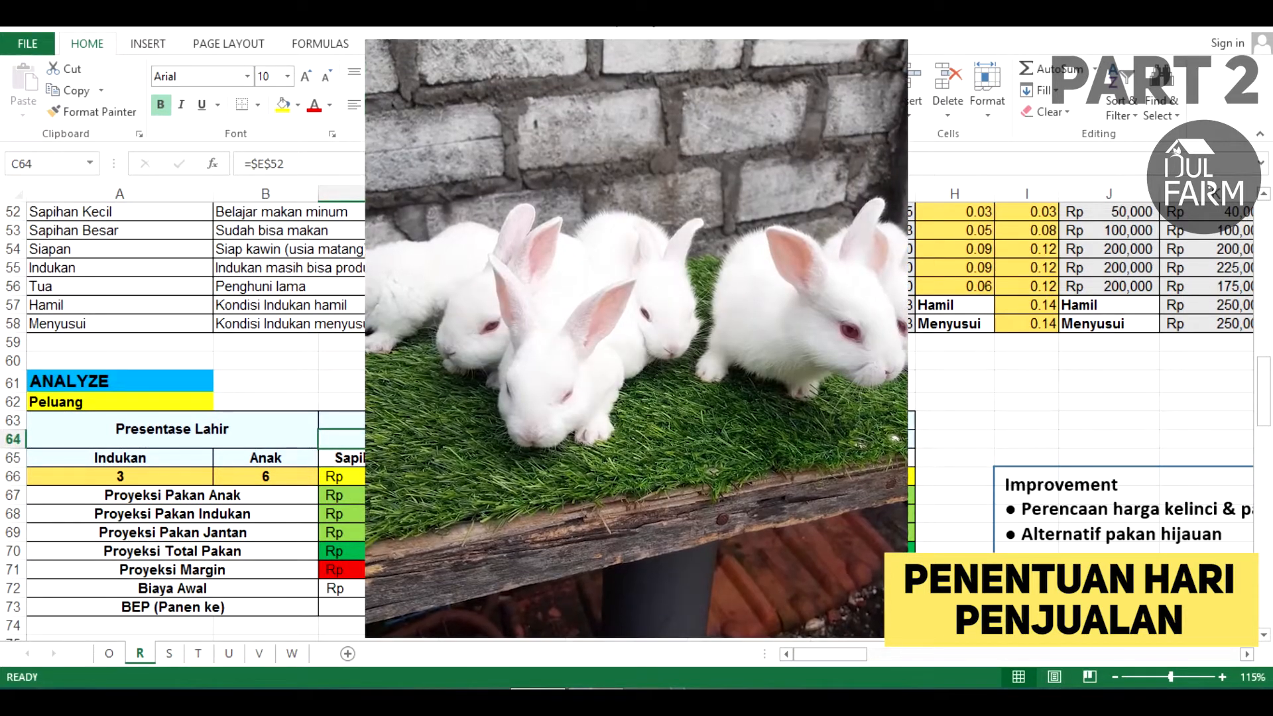
click(265, 164)
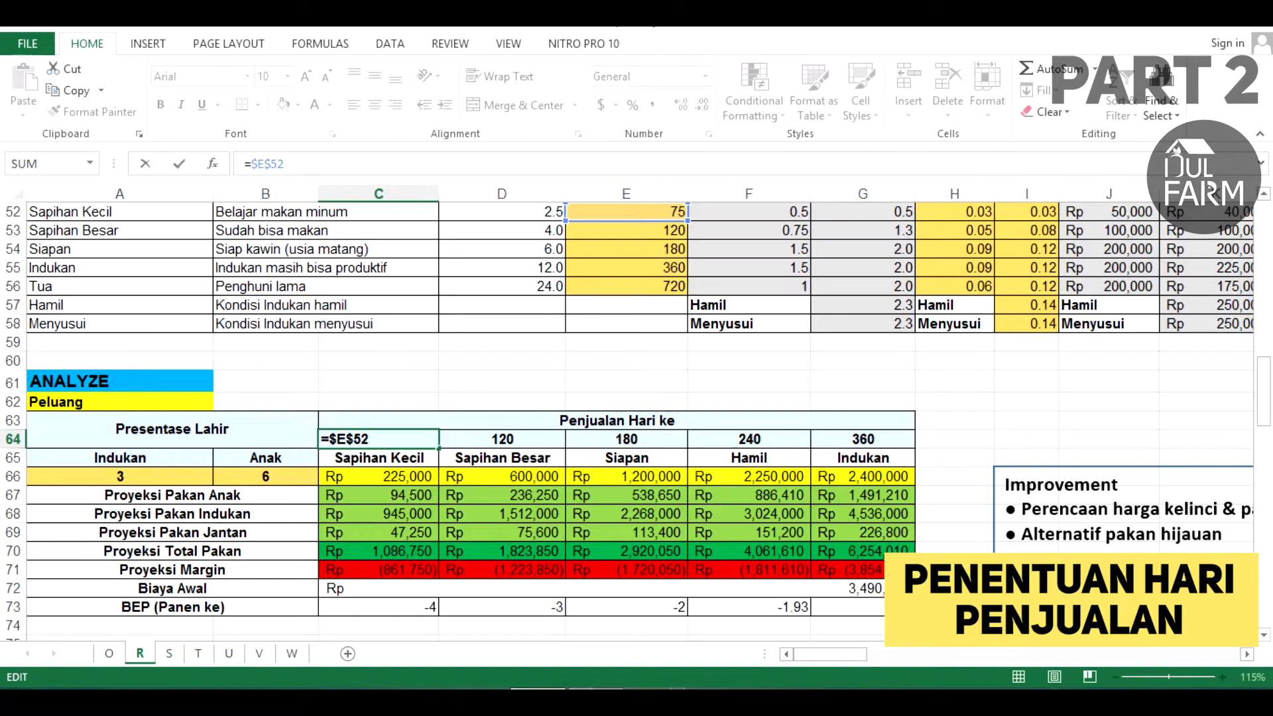
click(1265, 194)
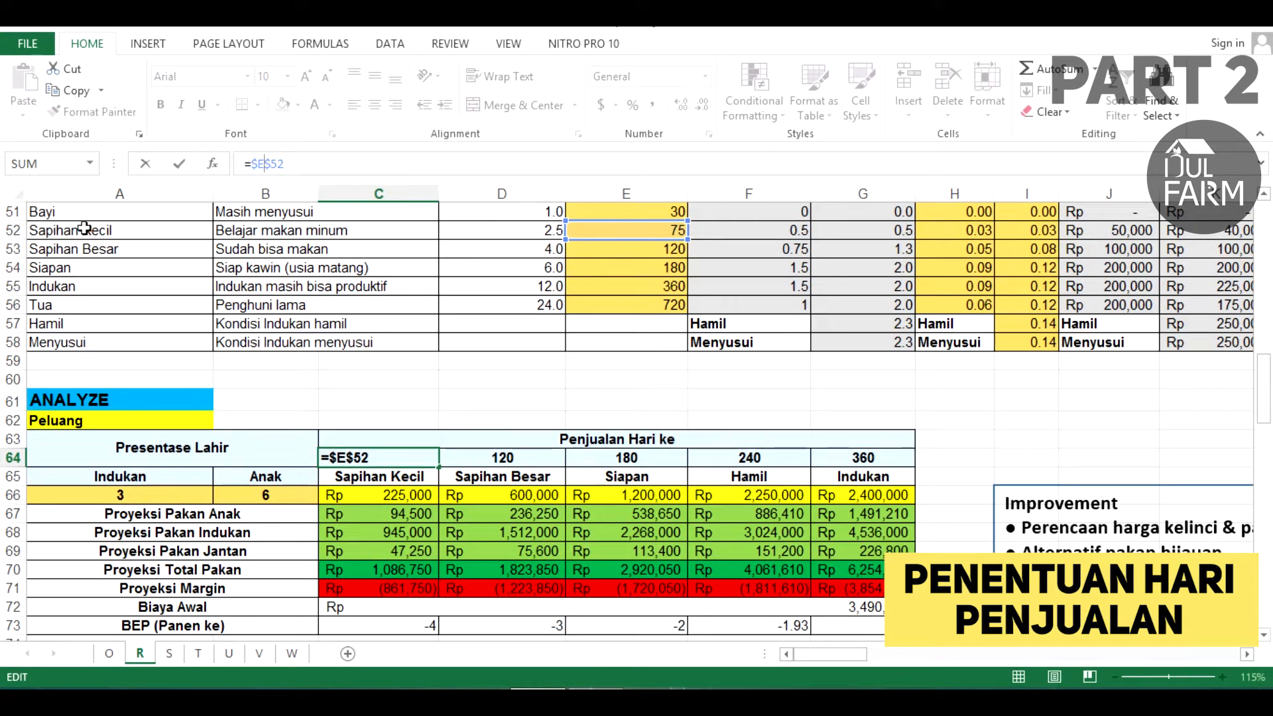
key(ctrl+Return)
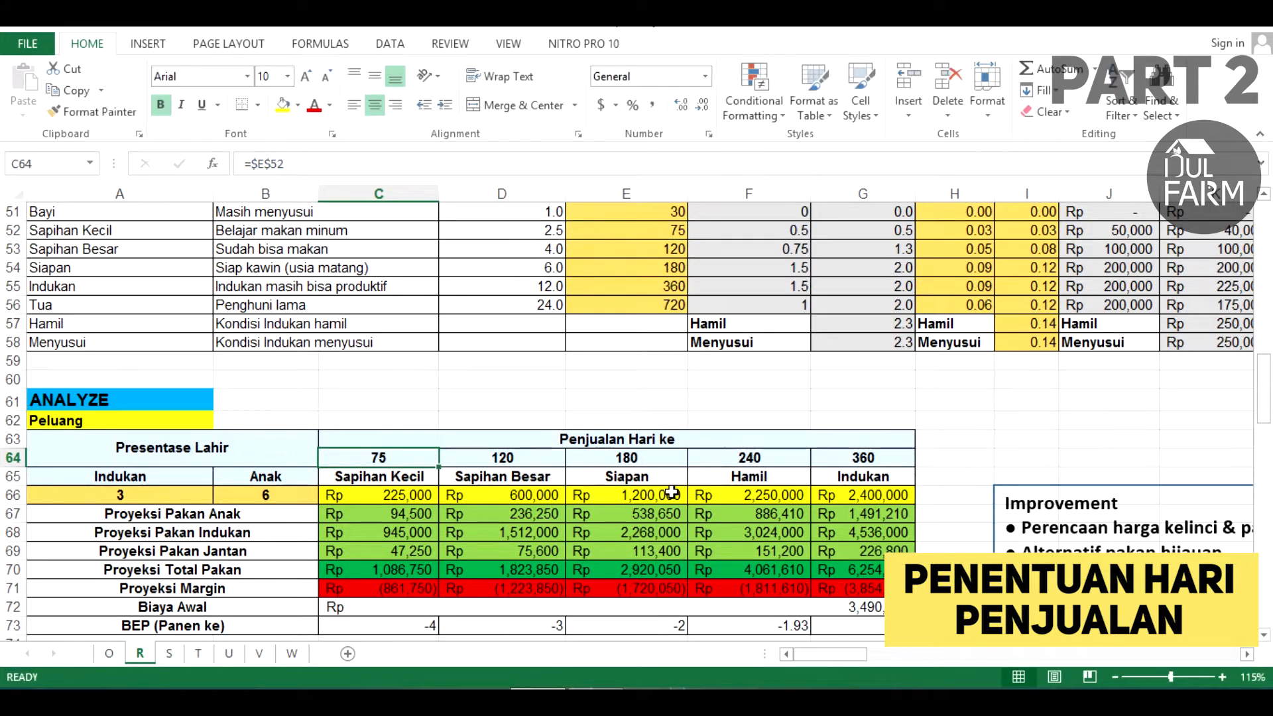
Trace the last sale-day cell G64 to the Indukan row's Hari value in E55 and check that row's category name.
click(862, 456)
scroll(499, 386, down, 1)
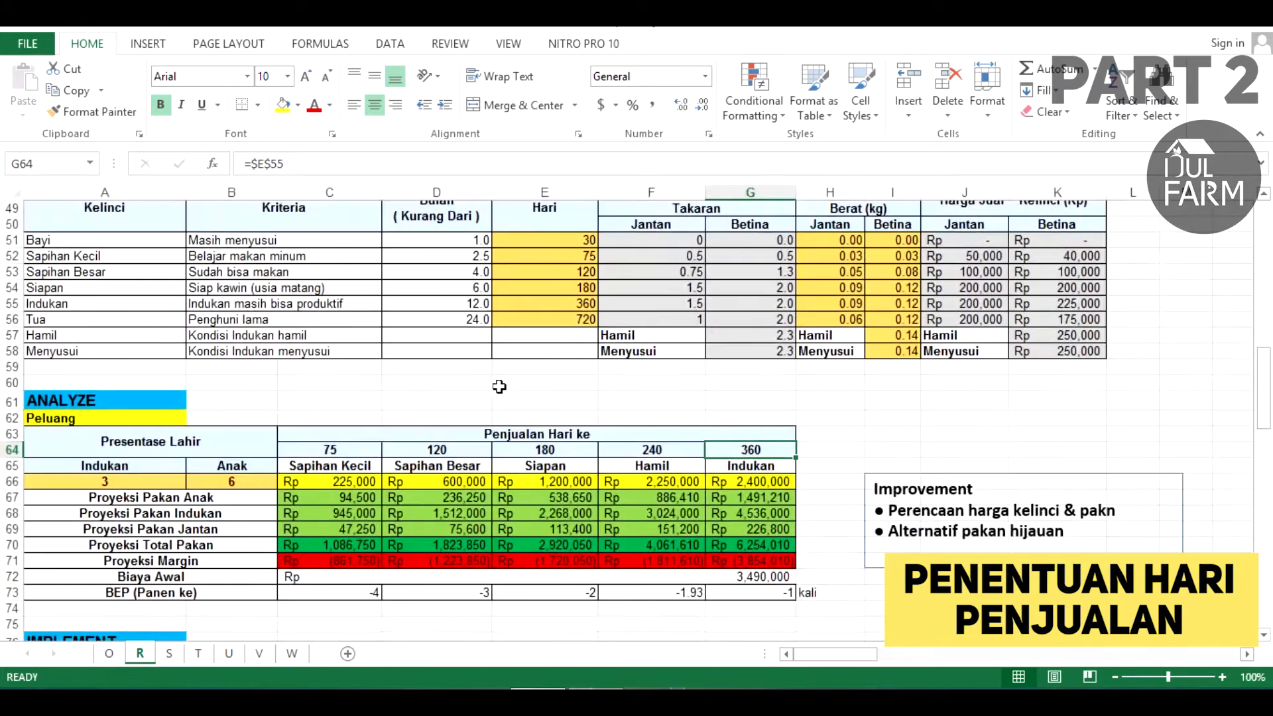
scroll(719, 454, up, 1)
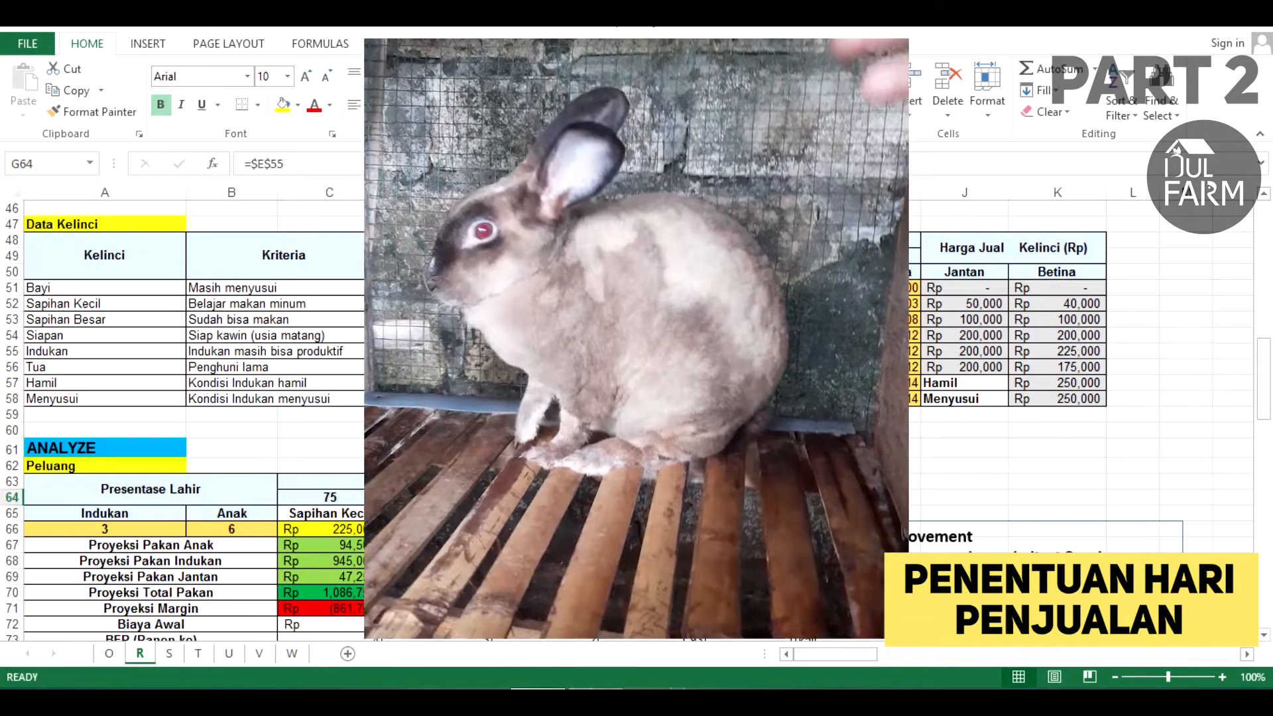
click(540, 352)
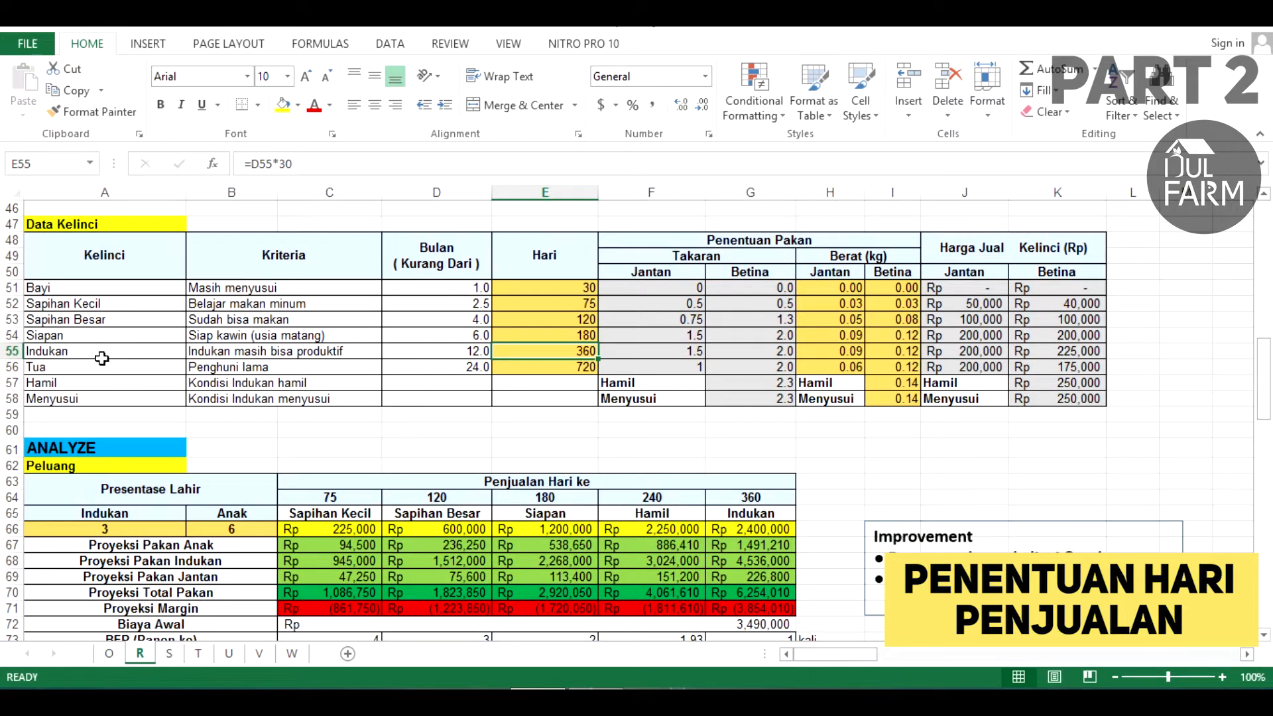
click(125, 353)
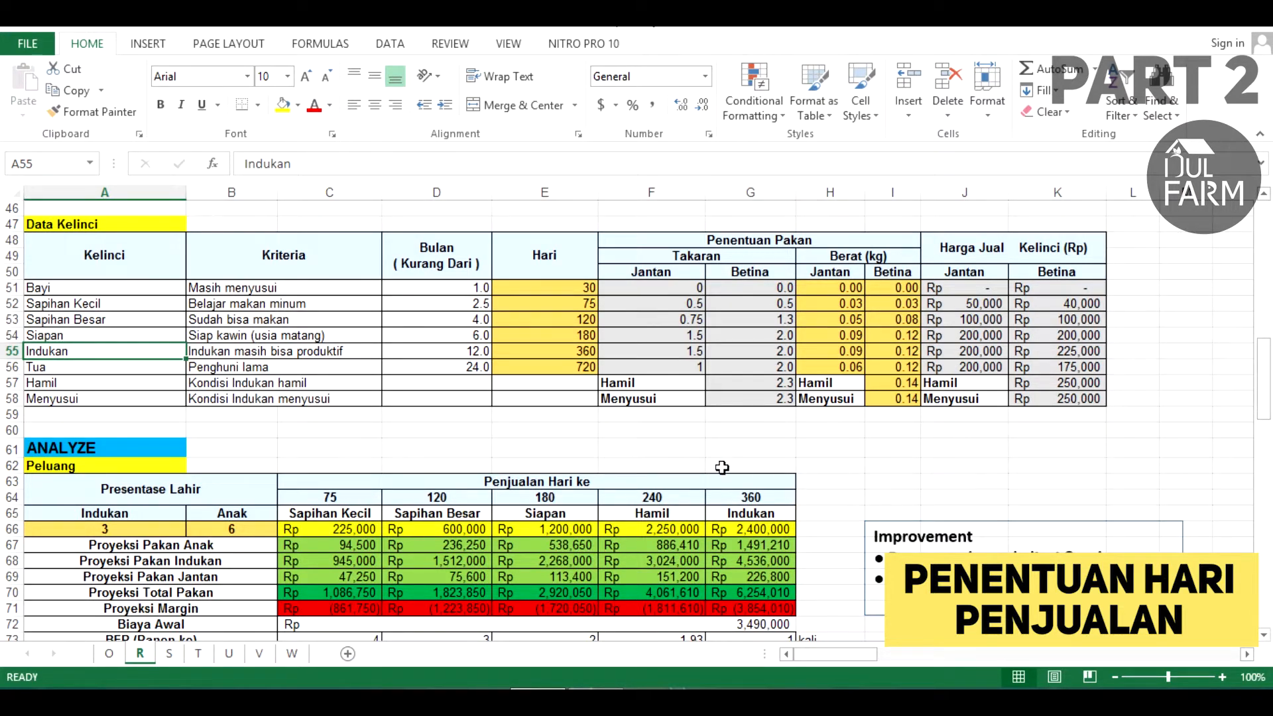
Examine the VLOOKUP formula in the Sapihan Kecil price projection cell C66 and the cells it references.
scroll(722, 472, down, 1)
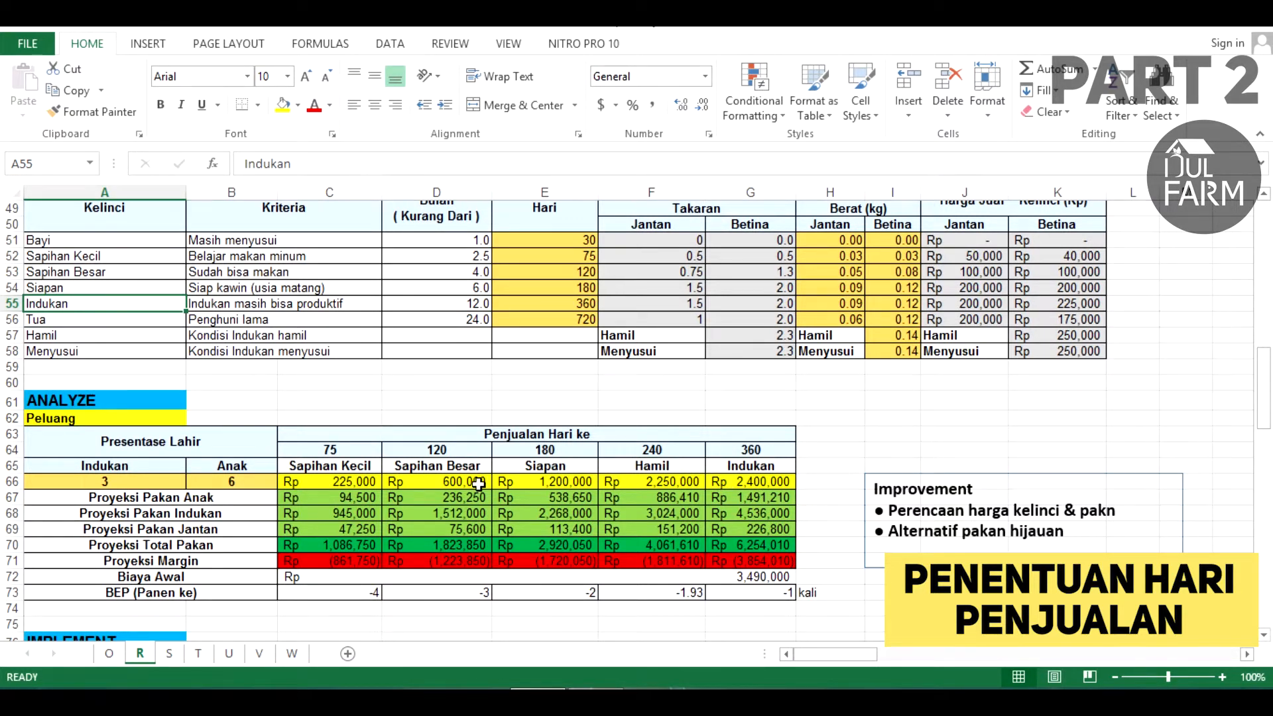
scroll(479, 483, down, 1)
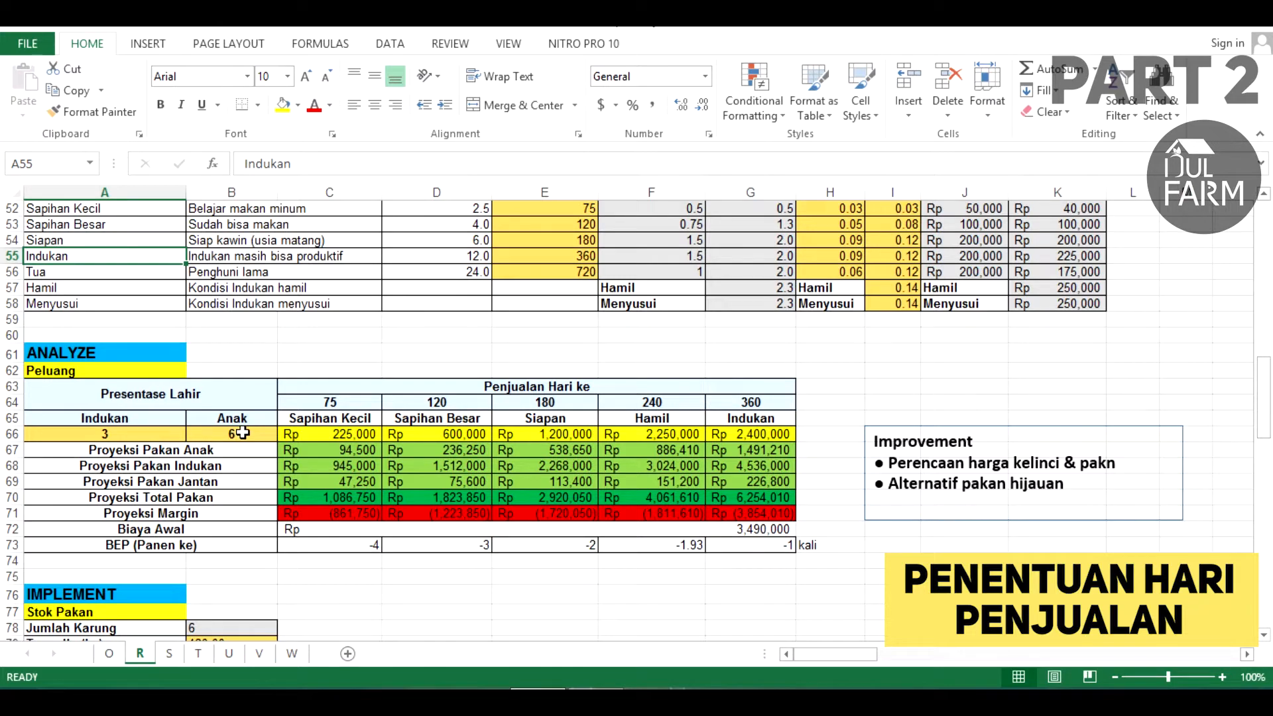
click(343, 436)
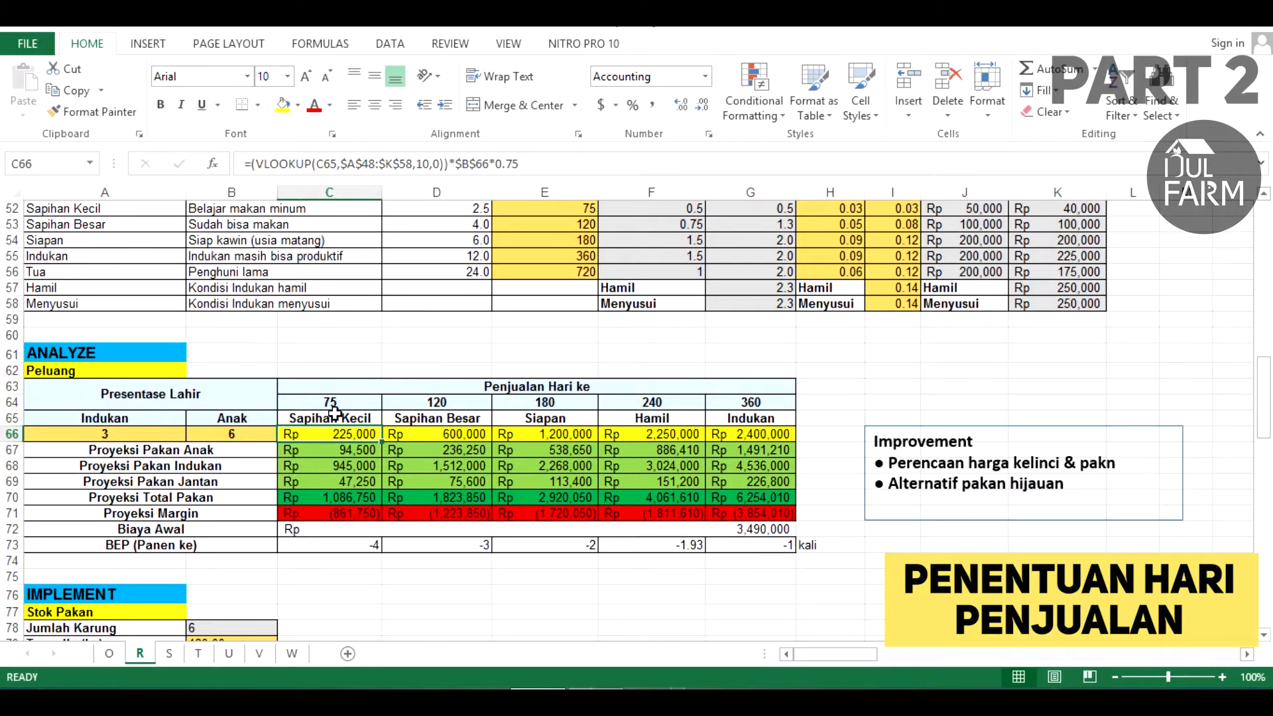
double_click(360, 434)
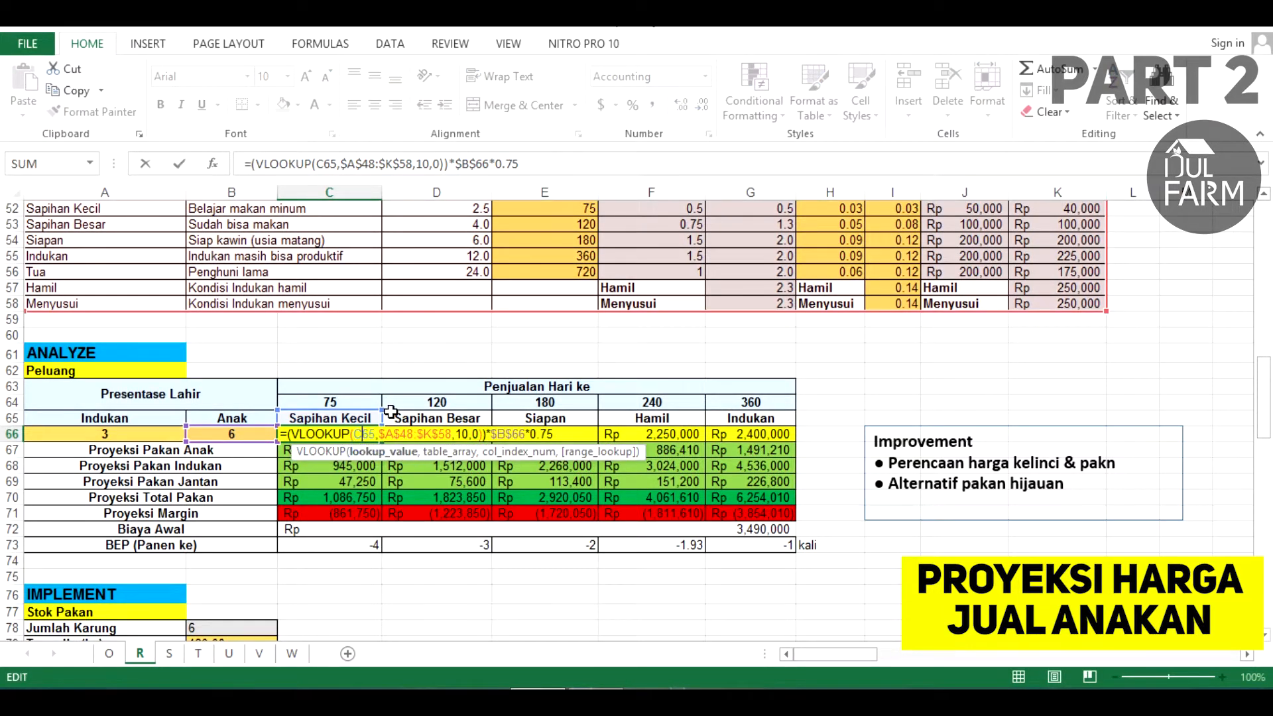
key(Escape)
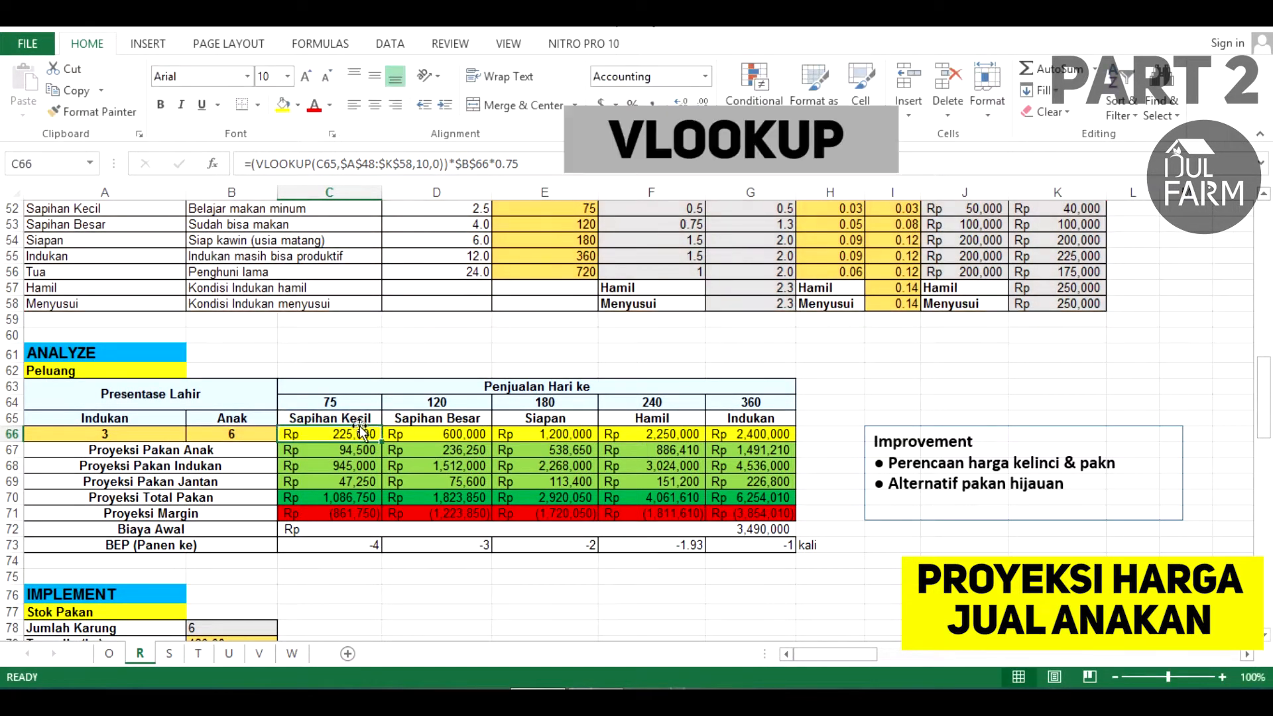
double_click(348, 434)
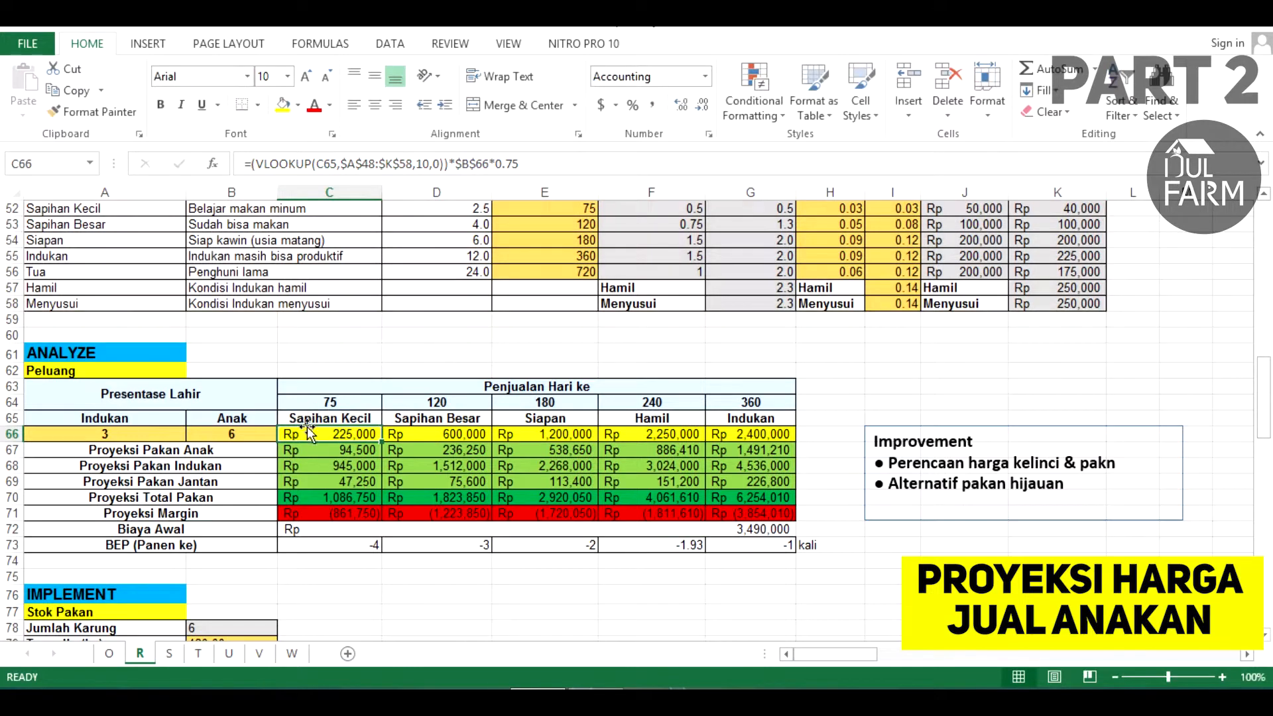
Highlight columns A to D one at a time, and rows 53 and 55, to contrast vertical and horizontal lookup directions.
click(105, 192)
click(232, 191)
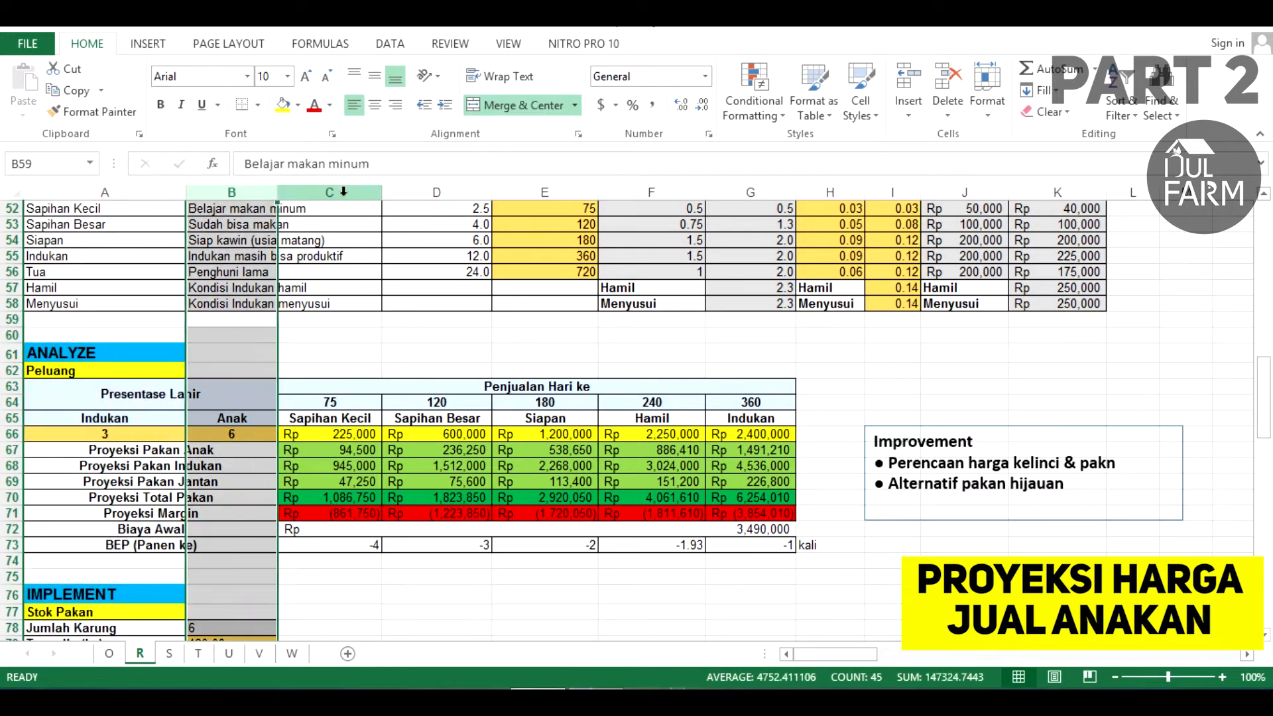
click(343, 192)
click(405, 192)
click(346, 431)
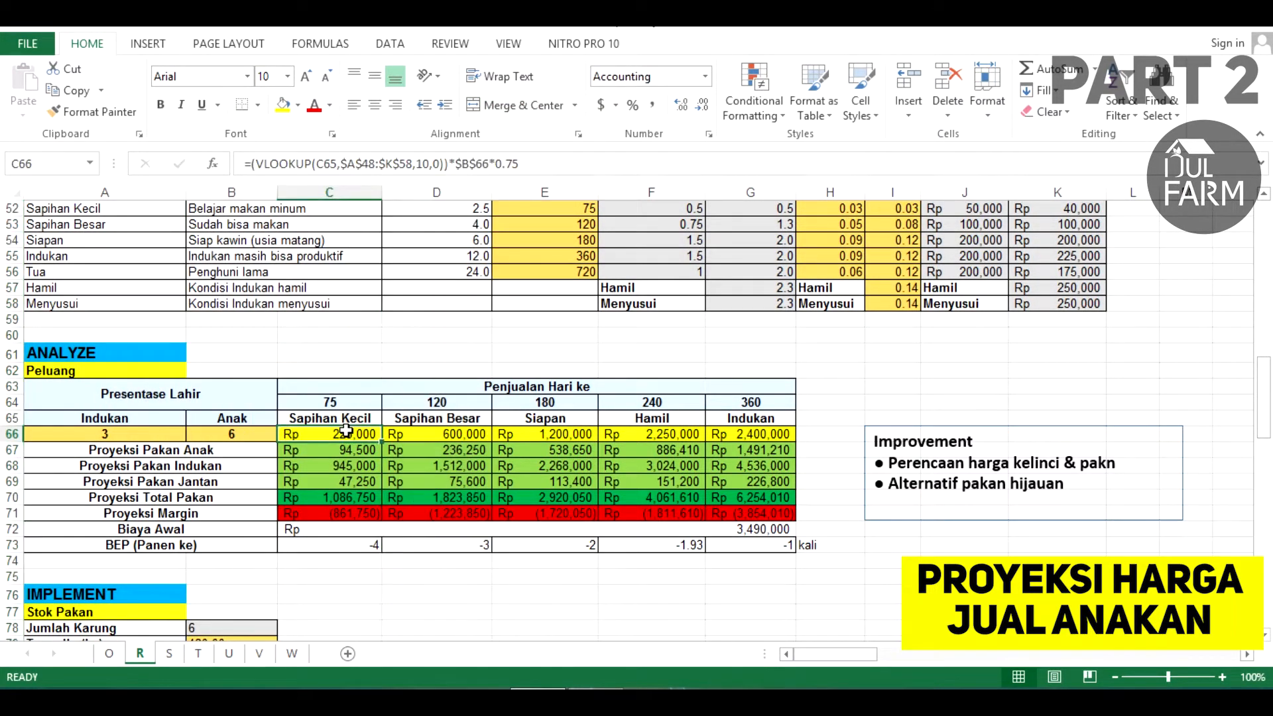
click(12, 224)
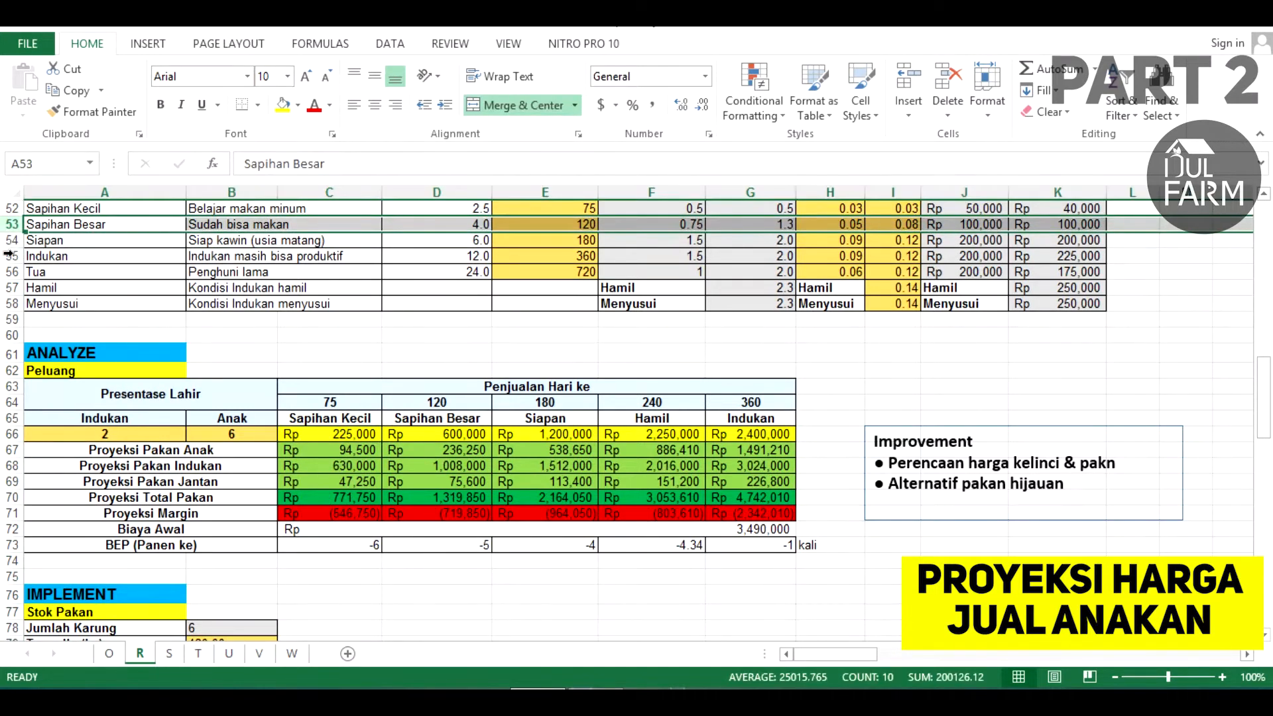
click(9, 256)
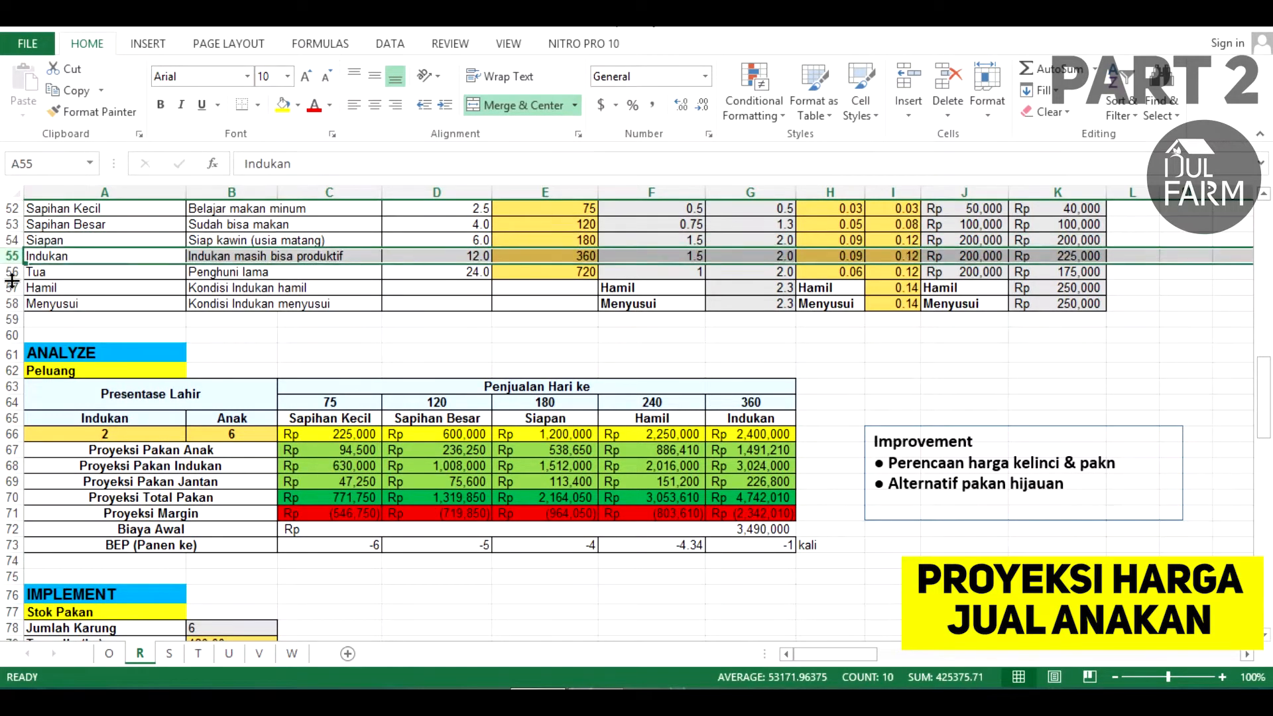
Open the C66 formula for editing and trace its VLOOKUP lookup value to the Sapihan Kecil cell C65.
click(335, 437)
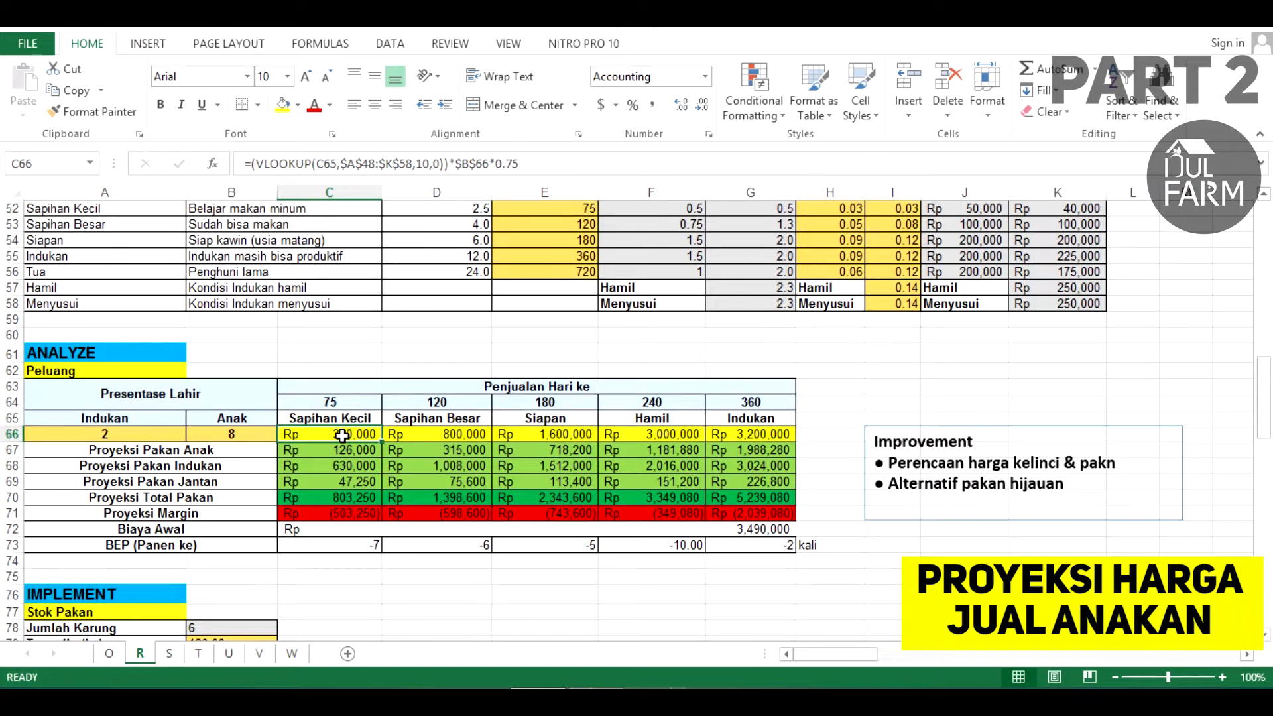
double_click(341, 435)
click(283, 163)
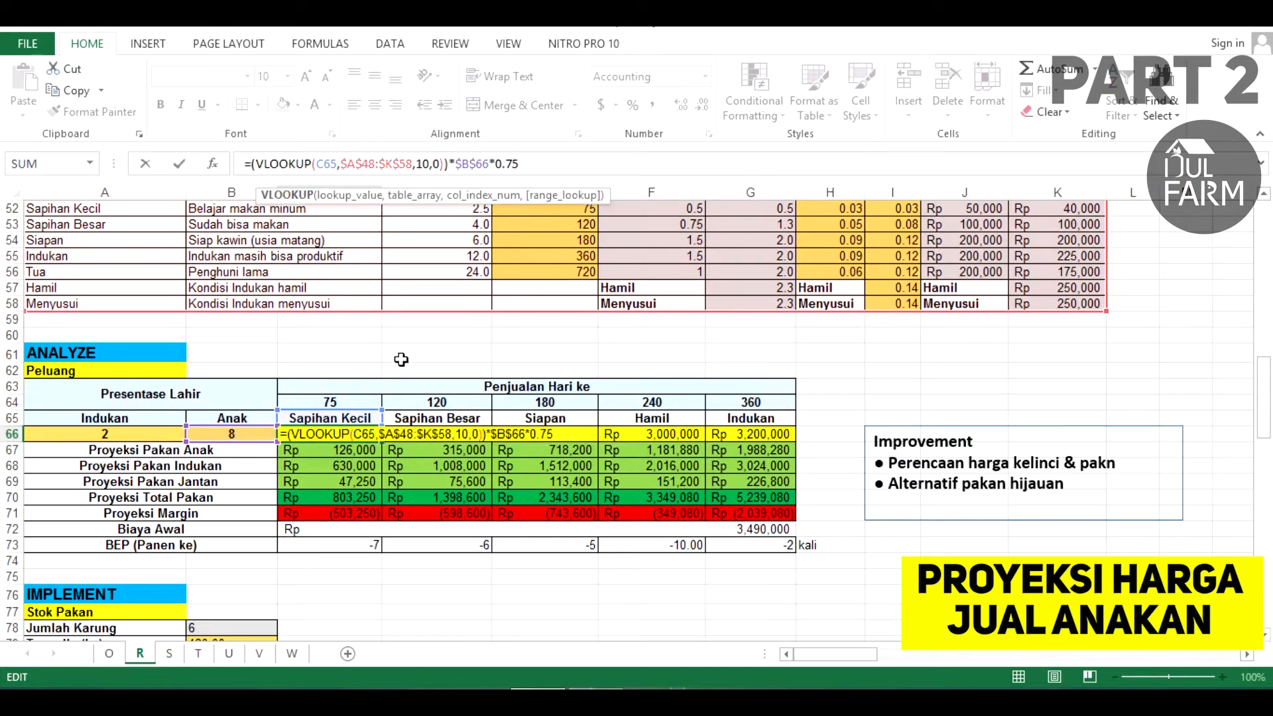
click(331, 164)
scroll(1266, 409, up, 1)
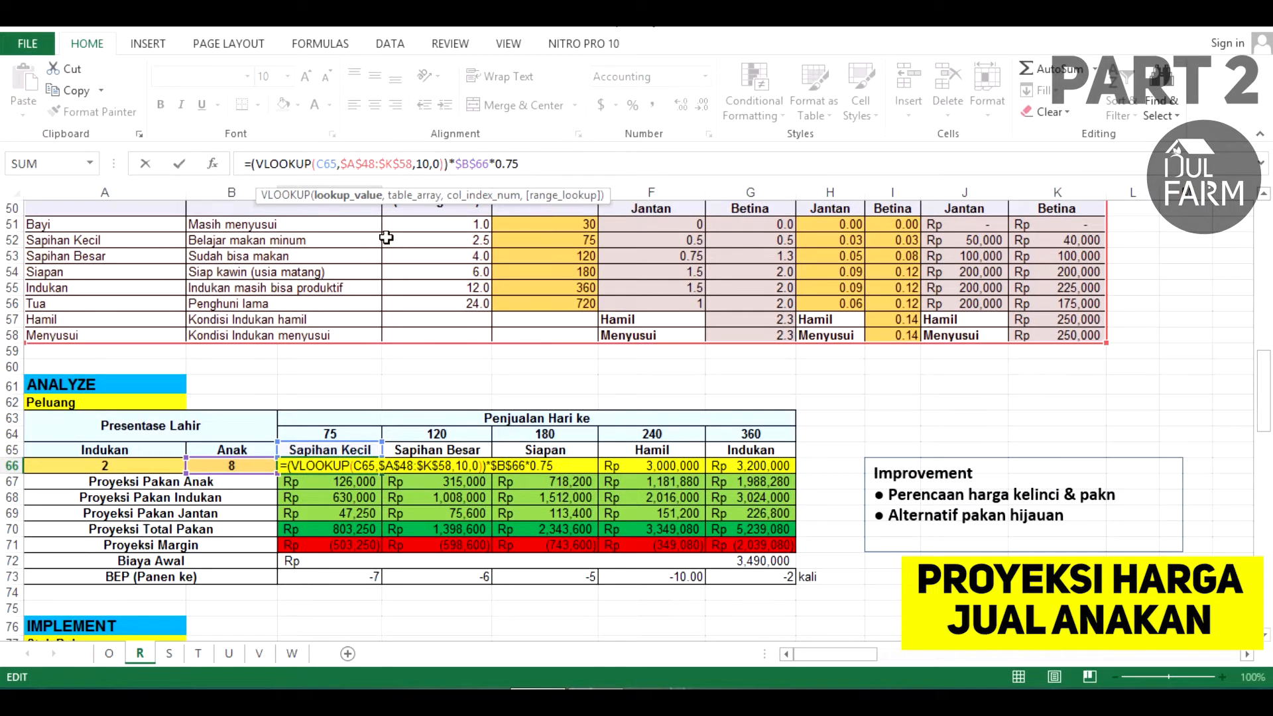
Examine the table array A48:K58 and the column index in C66's VLOOKUP against the Data Kelinci table, and leave the formula unedited.
click(375, 164)
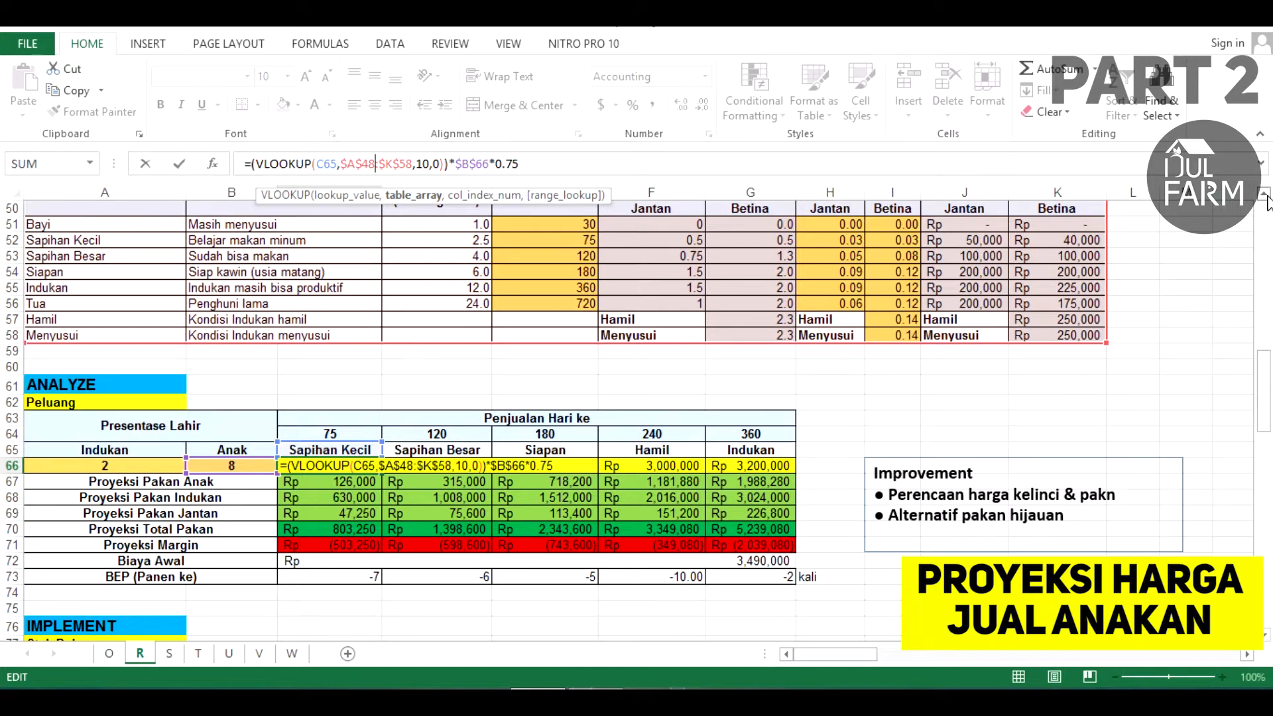
scroll(327, 206, up, 1)
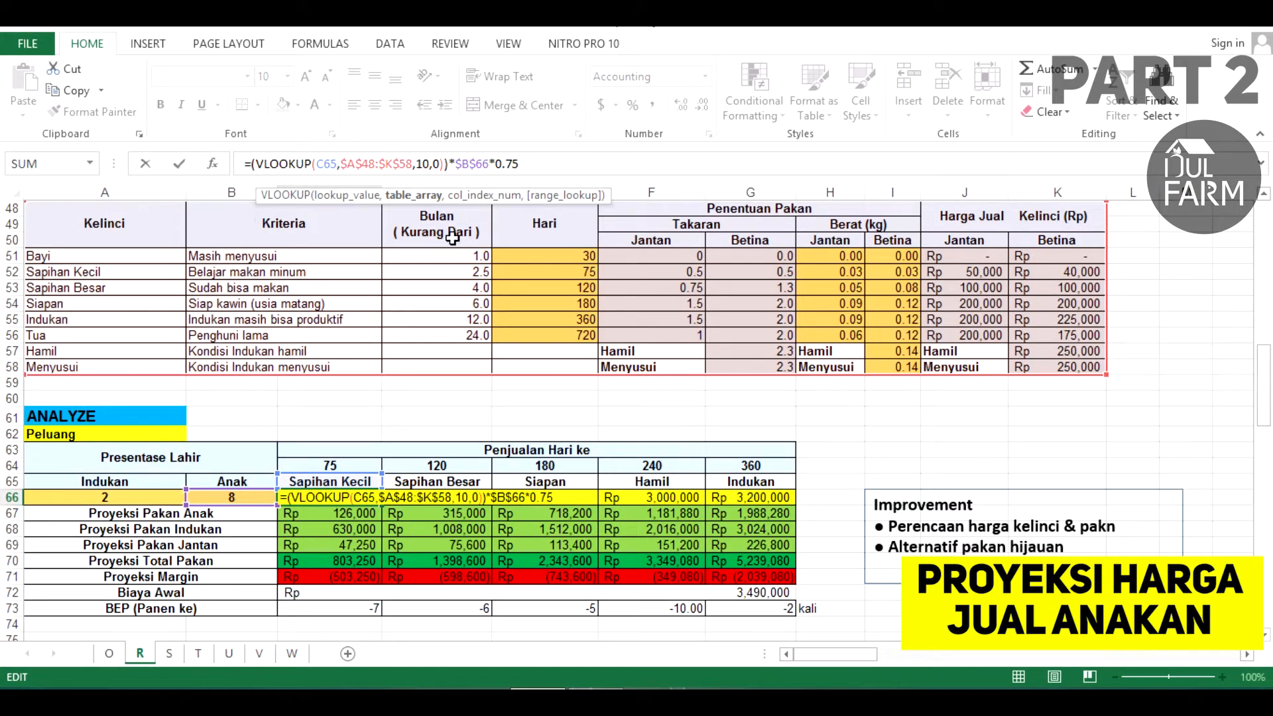
click(425, 164)
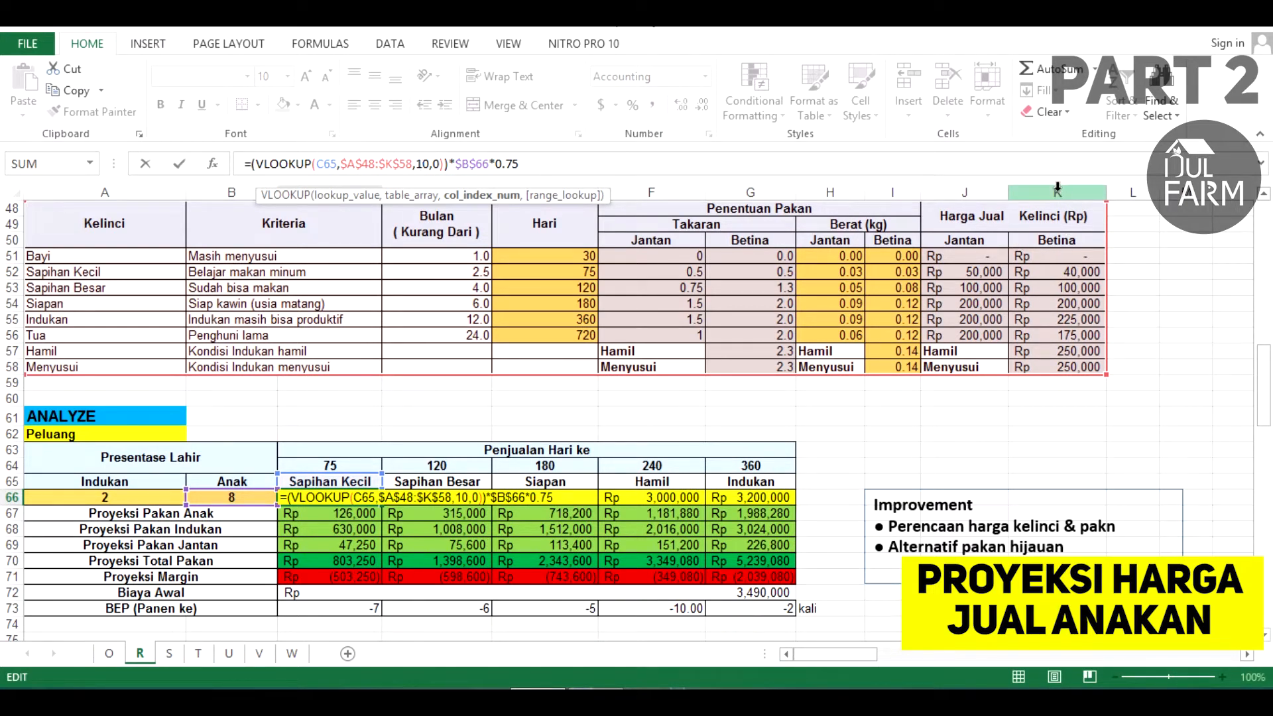
key(Escape)
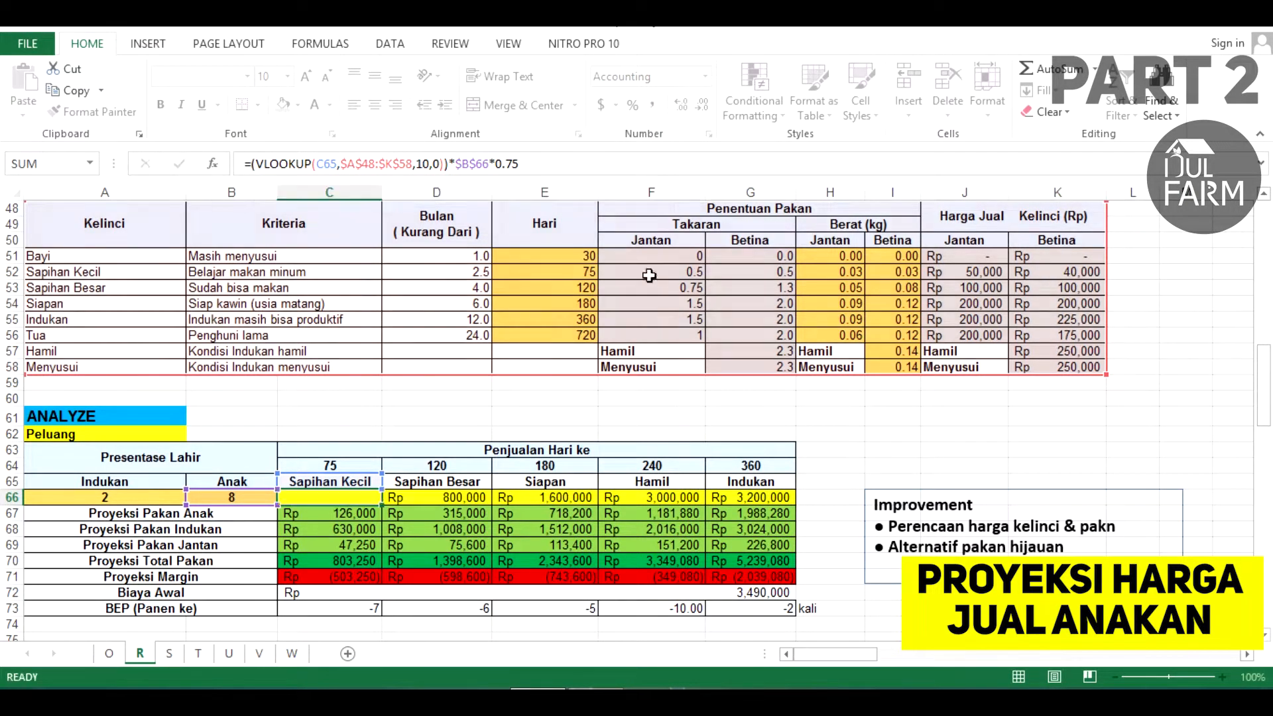
Highlight columns B and C and cells B52 and B51 to show how the merged Kriteria field spans two columns of the table.
click(333, 205)
click(318, 194)
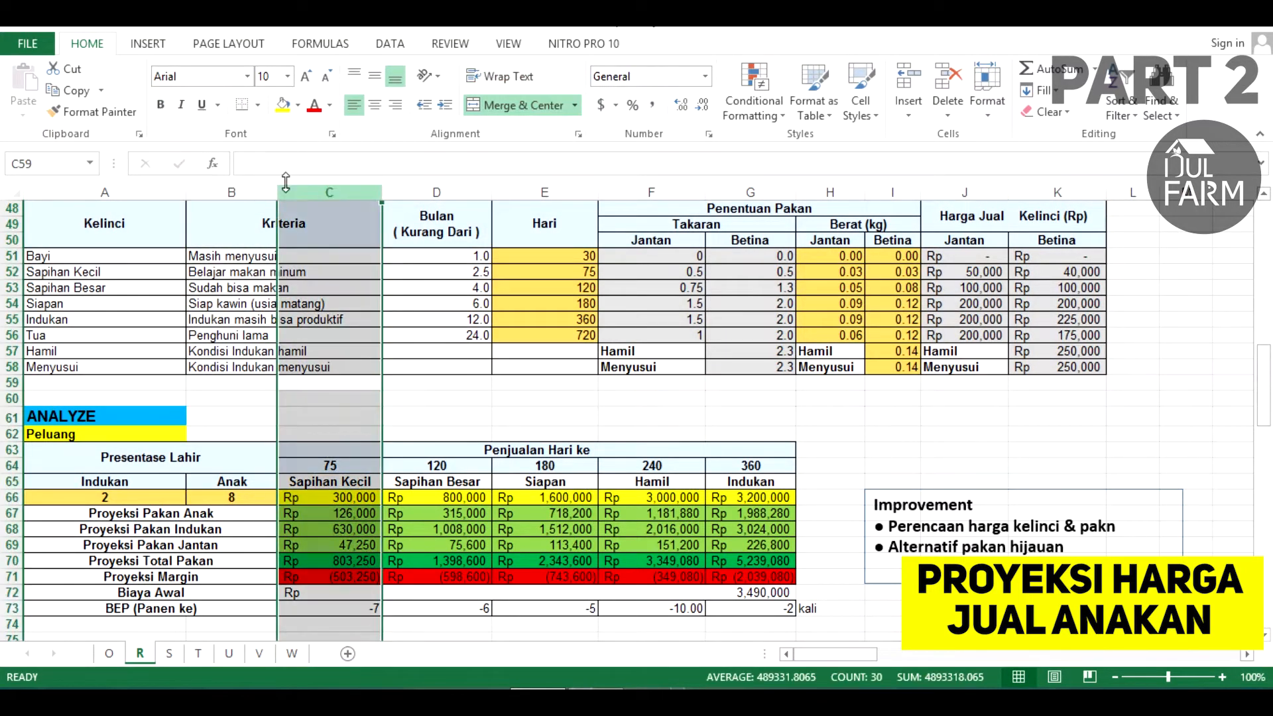
click(259, 197)
drag(259, 197, 290, 199)
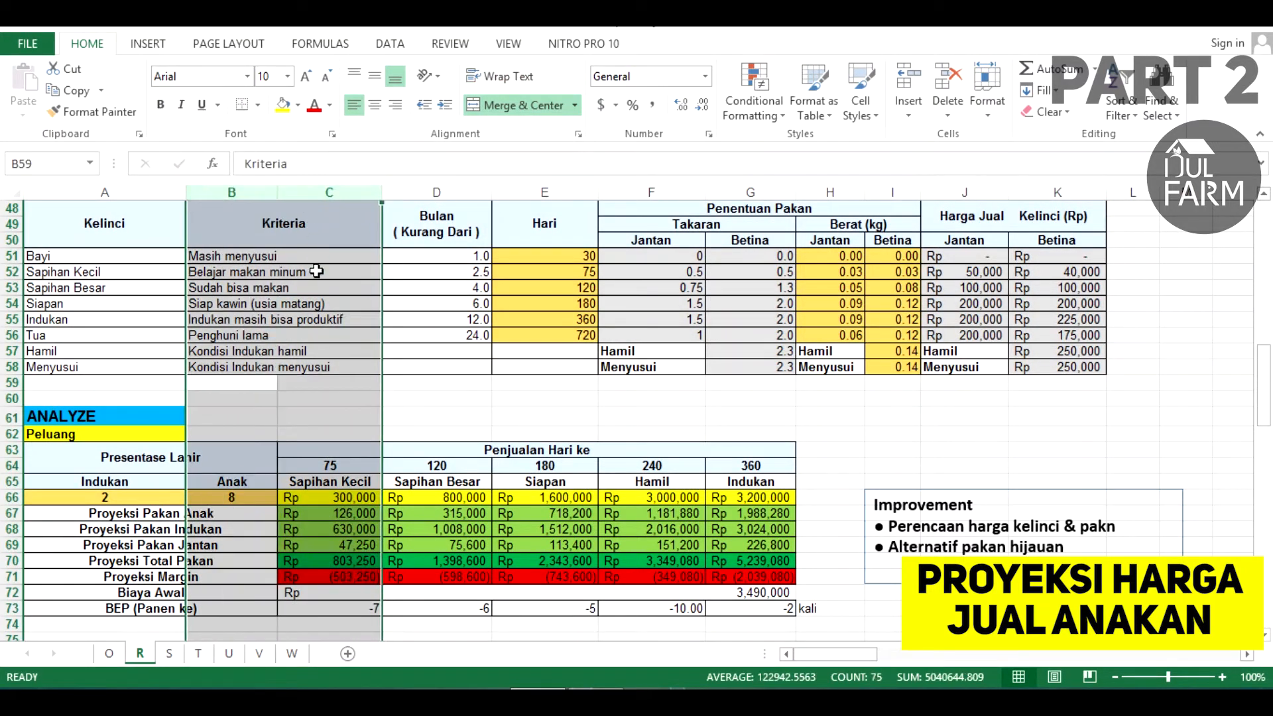
click(323, 273)
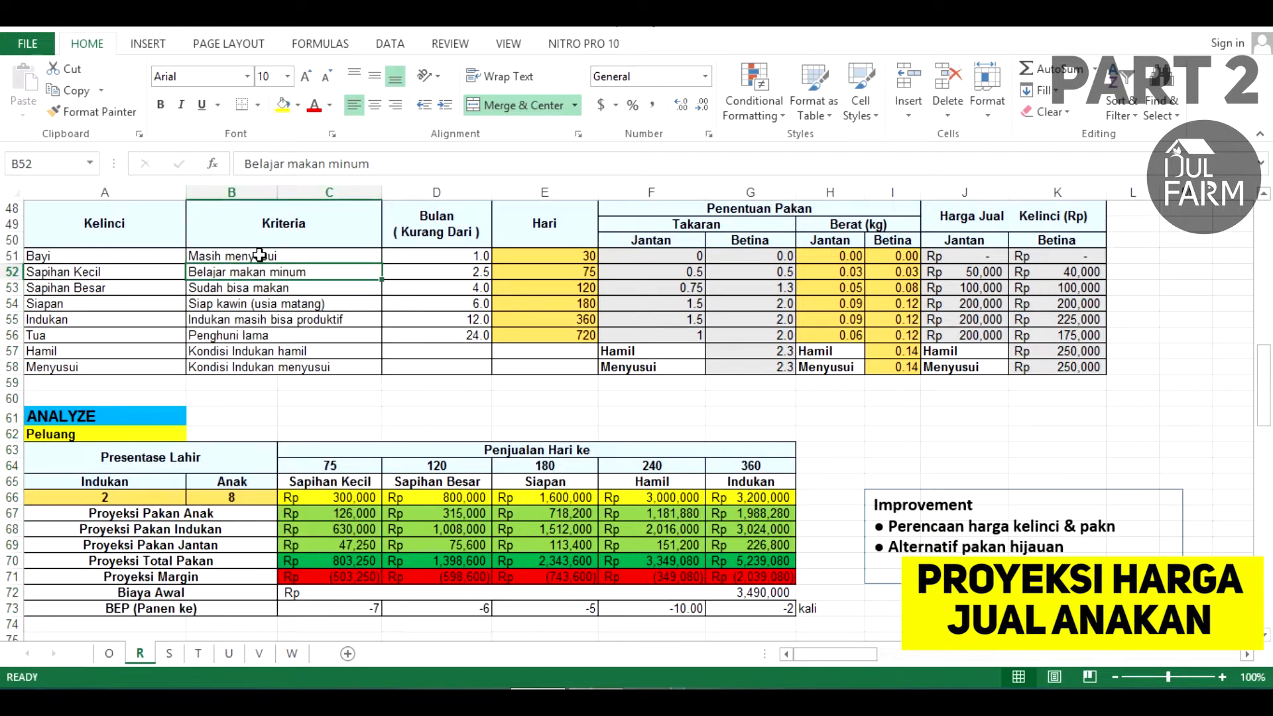
click(260, 254)
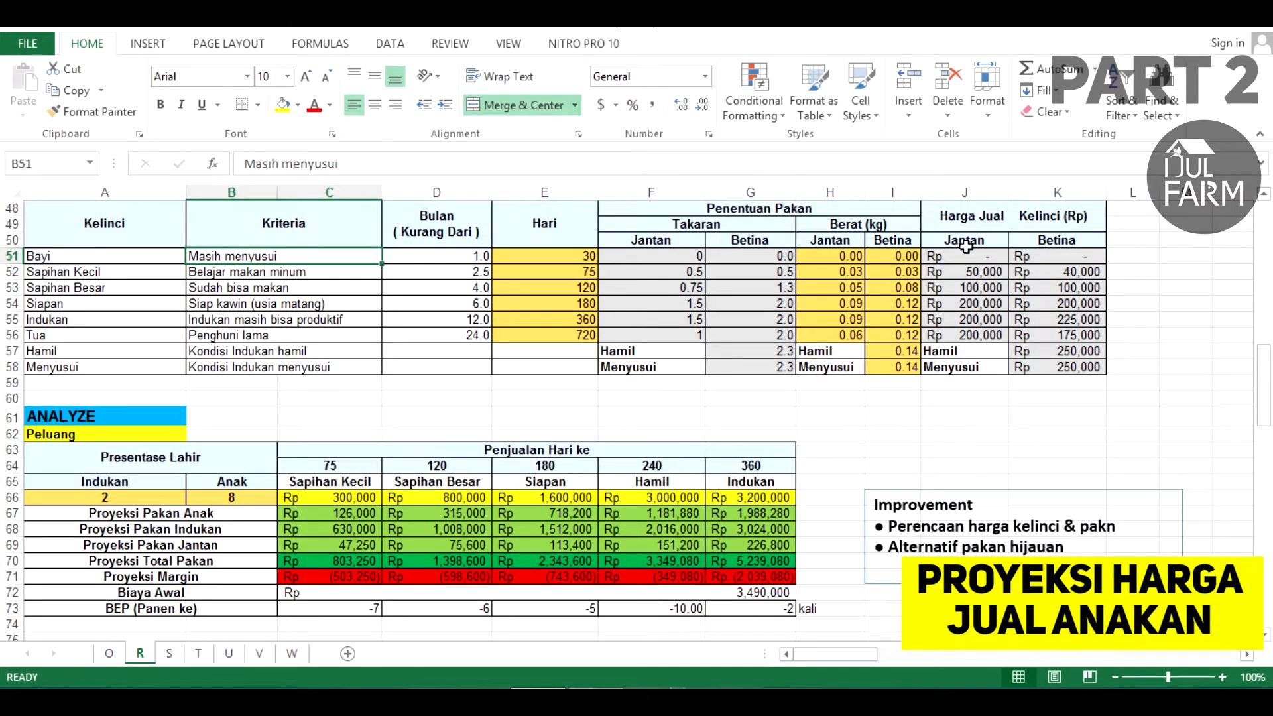
Trace the Jantan selling price column J and the Sapihan Kecil row 52 to their intersection at J52.
click(964, 192)
drag(984, 271, 984, 334)
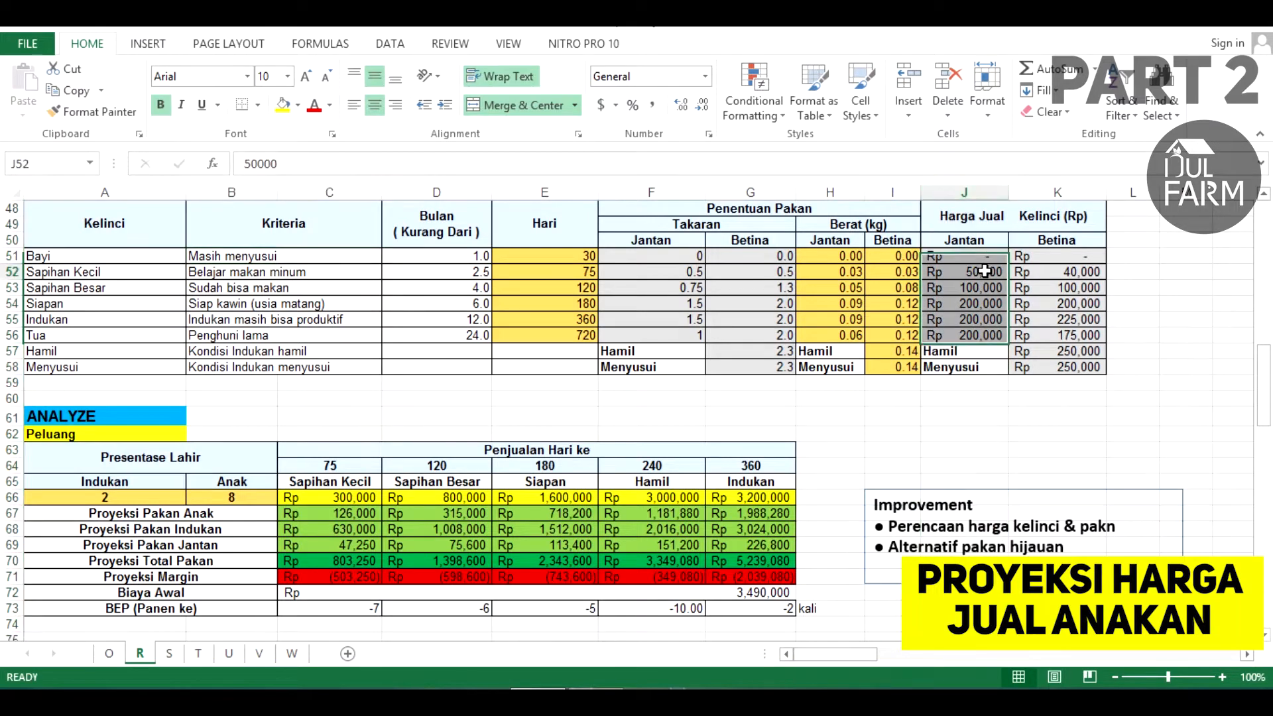
click(983, 270)
click(12, 272)
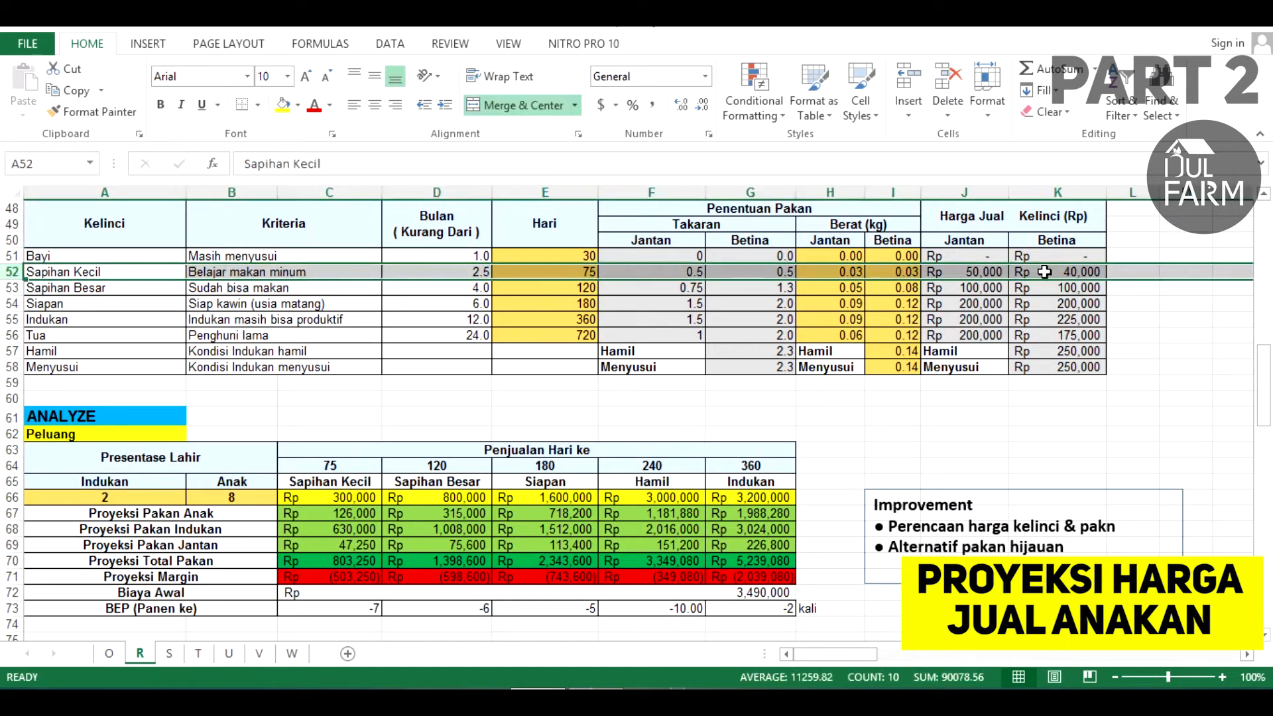
click(980, 270)
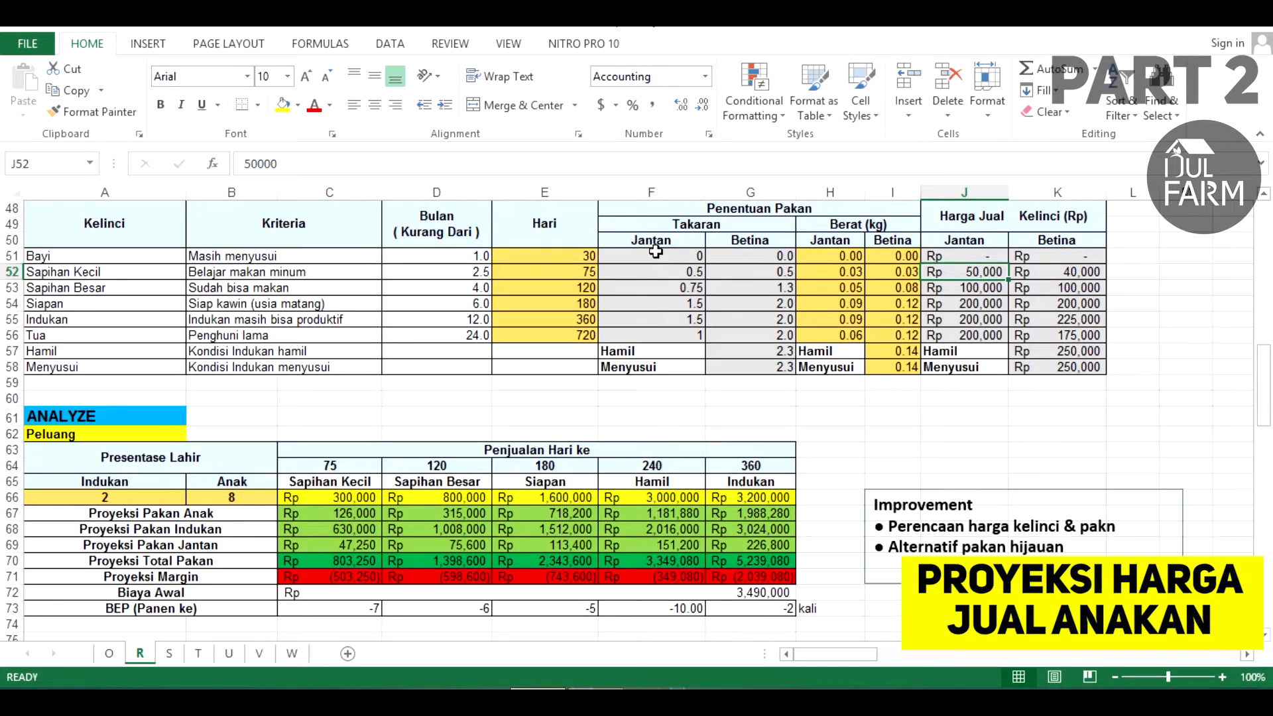
Inspect the table array, column index and closing multiplier in the C66 formula, leaving it unedited.
click(364, 494)
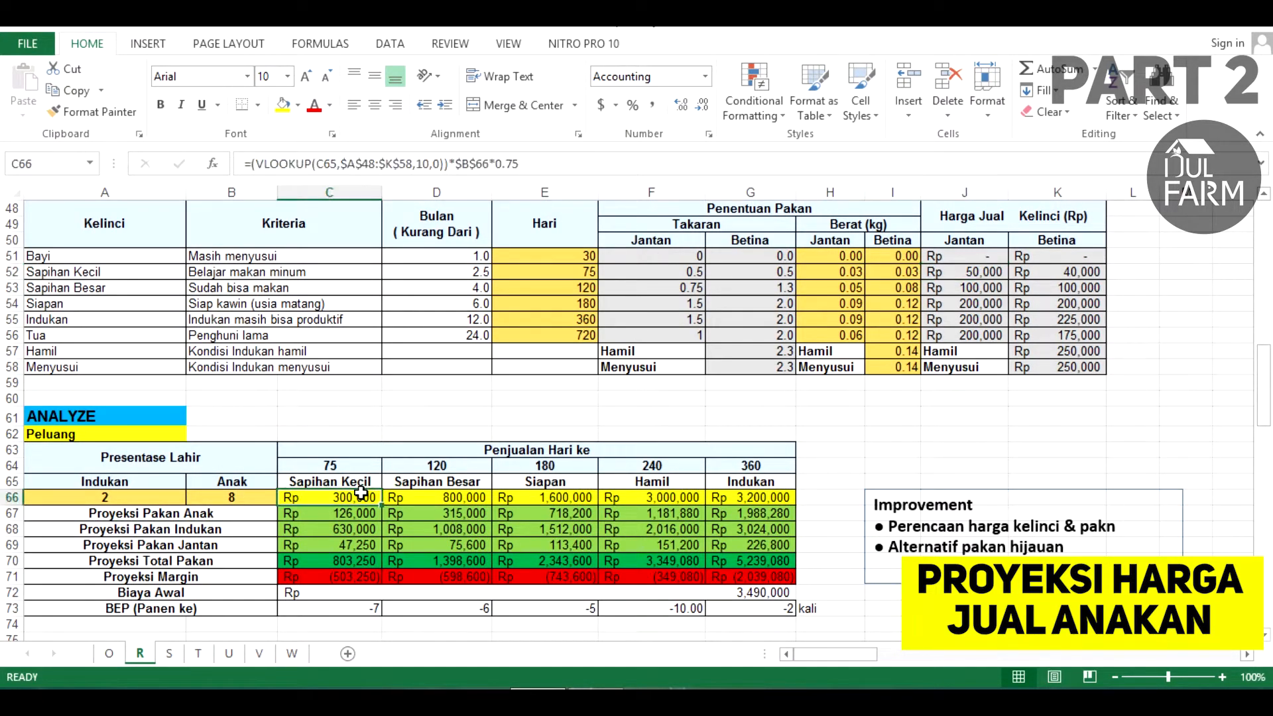
click(374, 164)
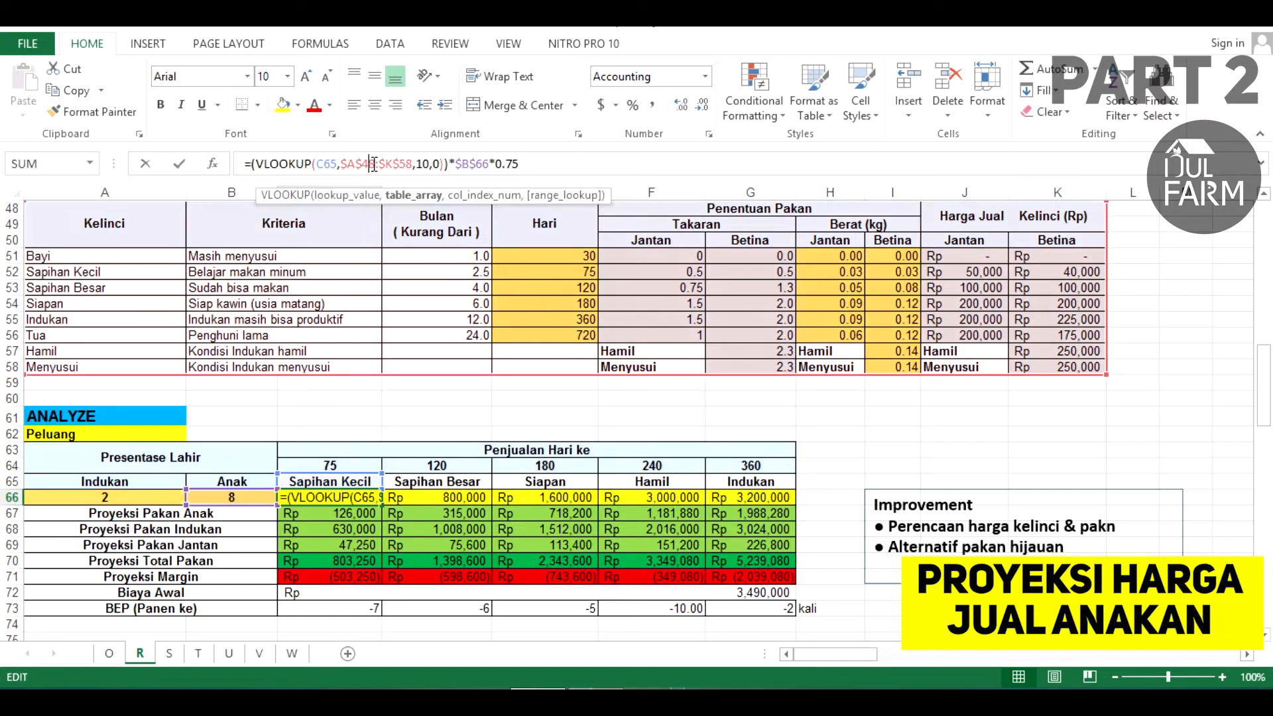
click(420, 165)
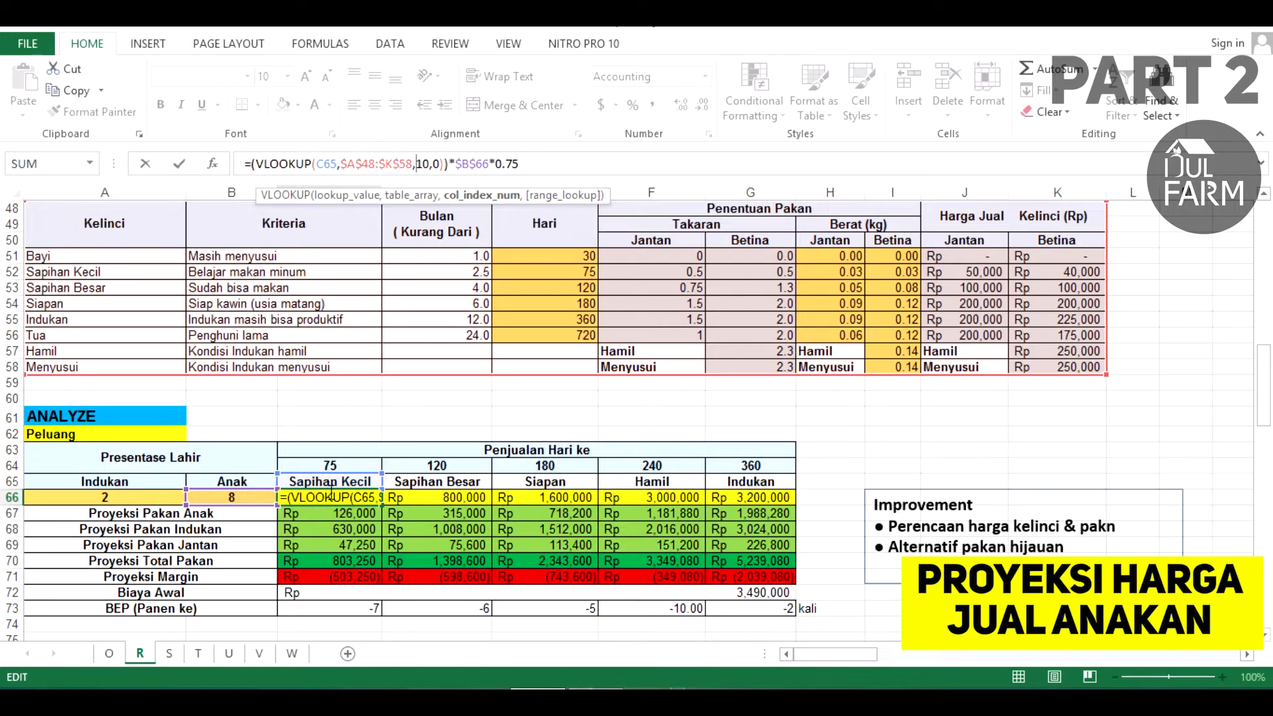
key(Escape)
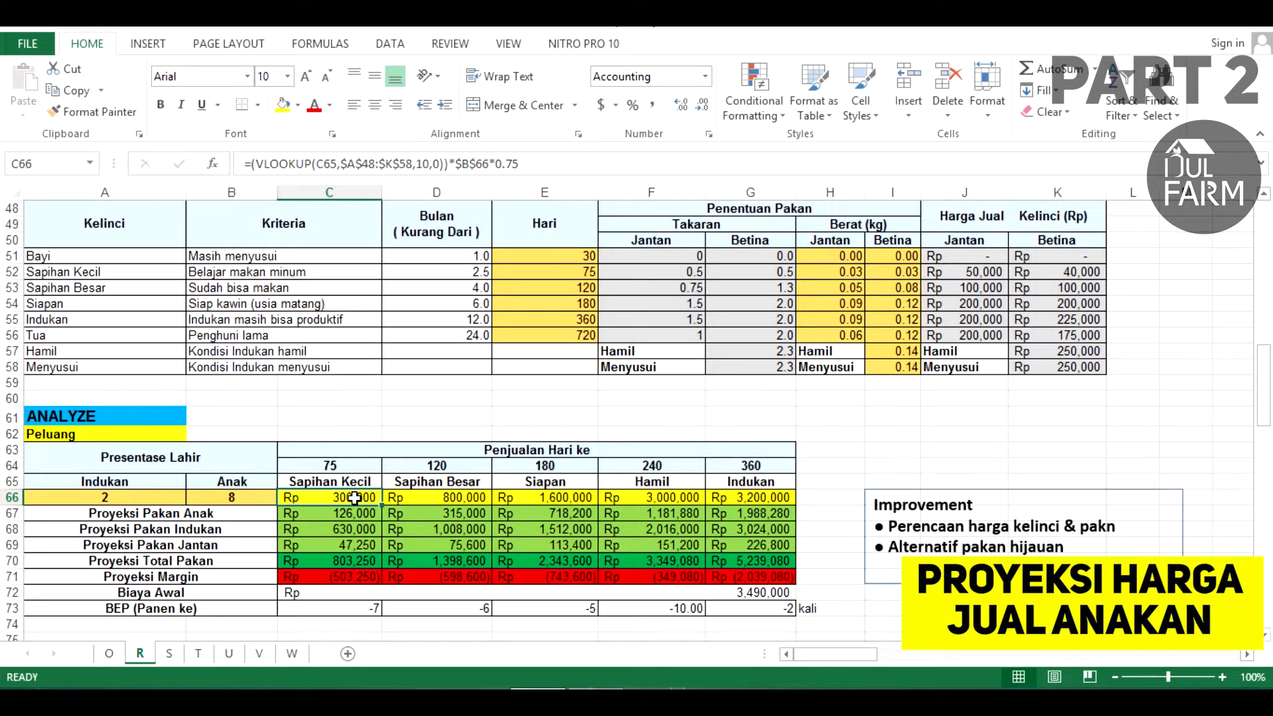
click(507, 164)
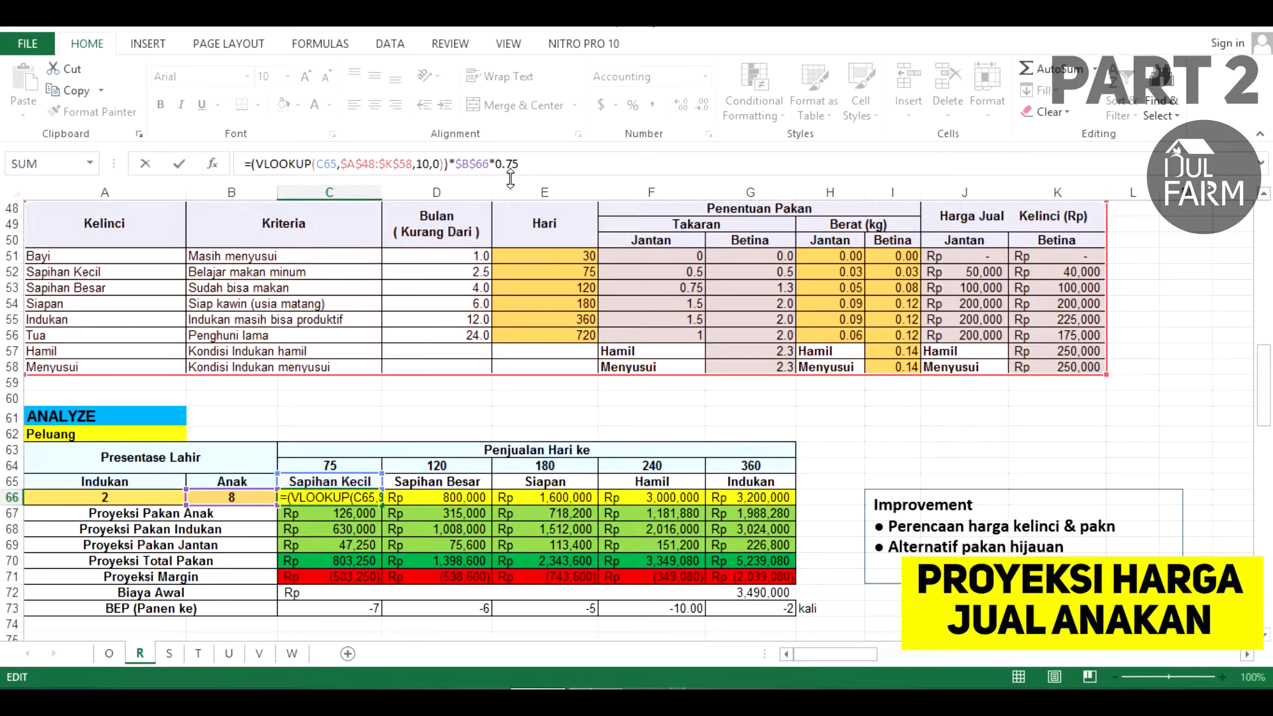
key(Escape)
Review the Kelahiran breeding cycle table in rows 27 to 36, and return to the ANALYZE section.
scroll(487, 456, up, 8)
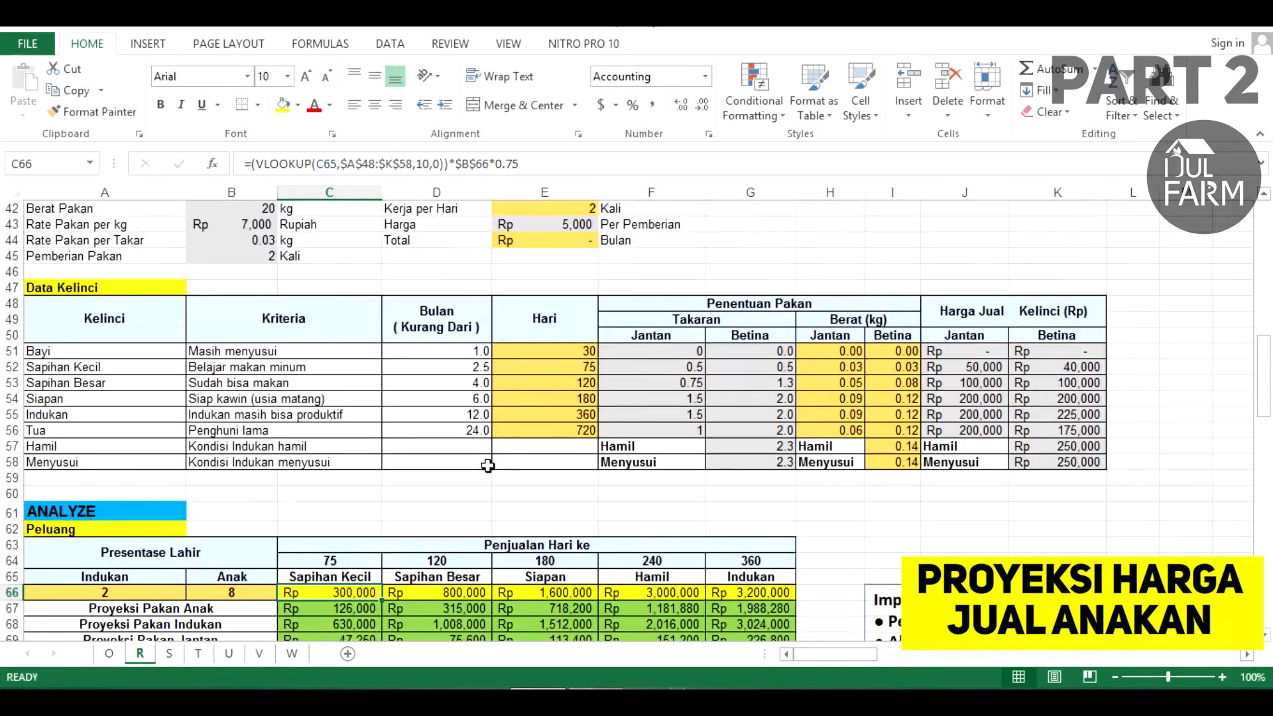
scroll(487, 456, up, 8)
scroll(347, 426, down, 5)
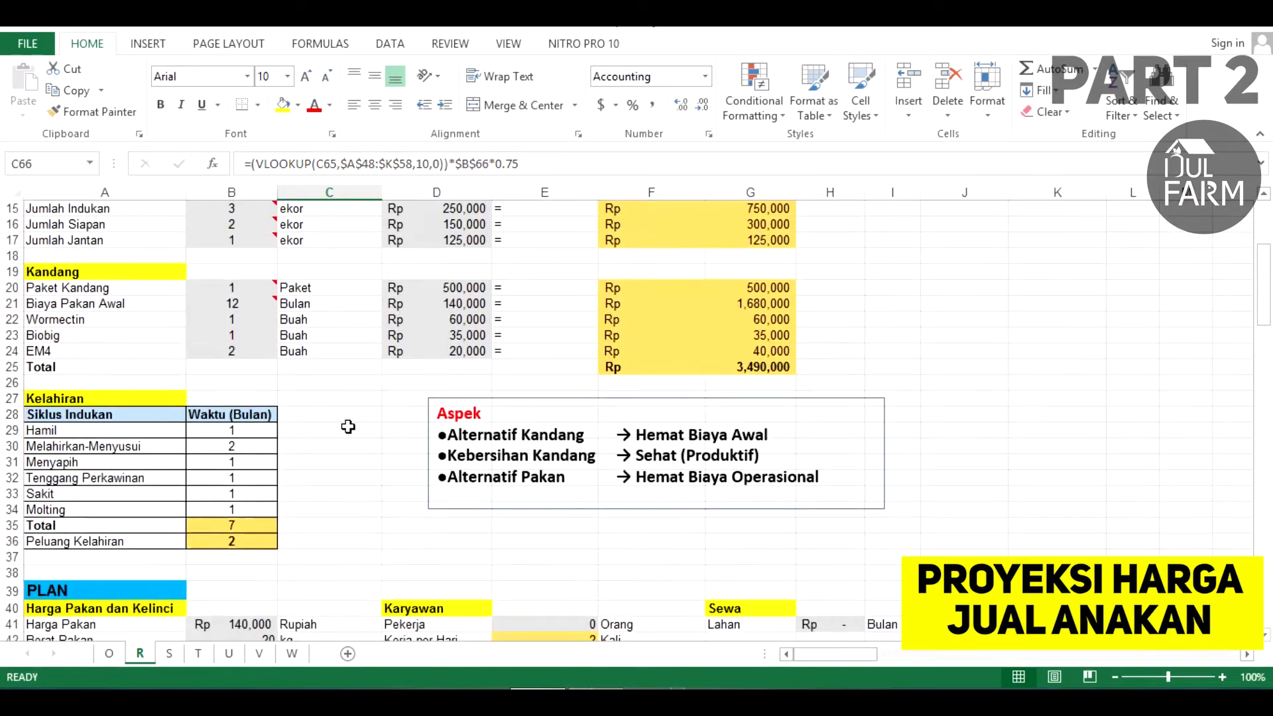
scroll(292, 506, down, 4)
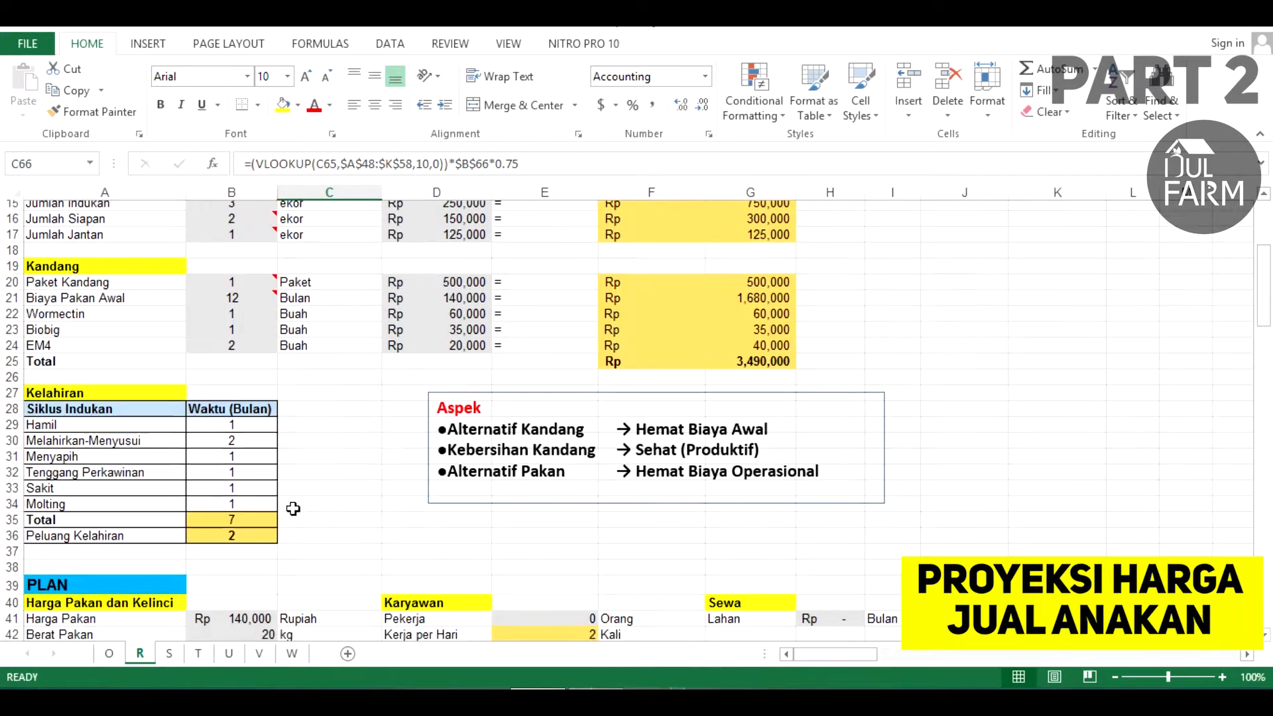
scroll(519, 468, down, 8)
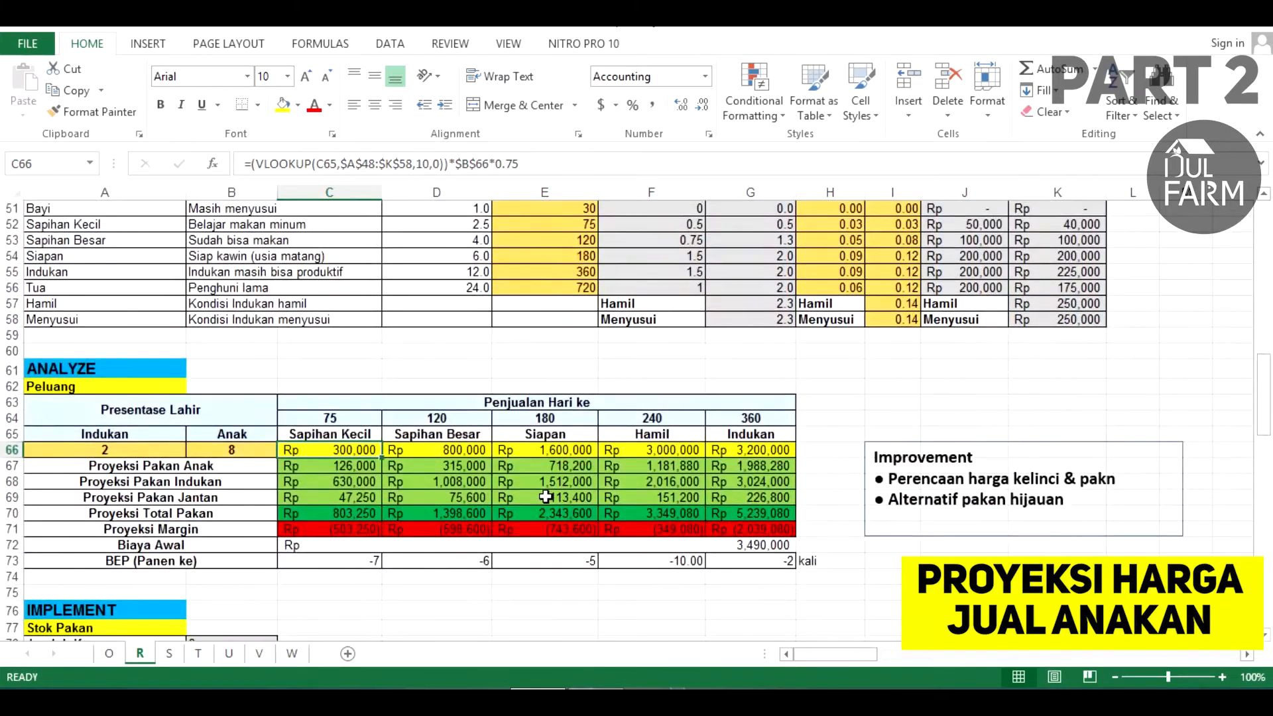
Examine the Sapihan Kecil sale day, label and projected price in C64:C66, and the random Indukan formula in A66.
click(329, 419)
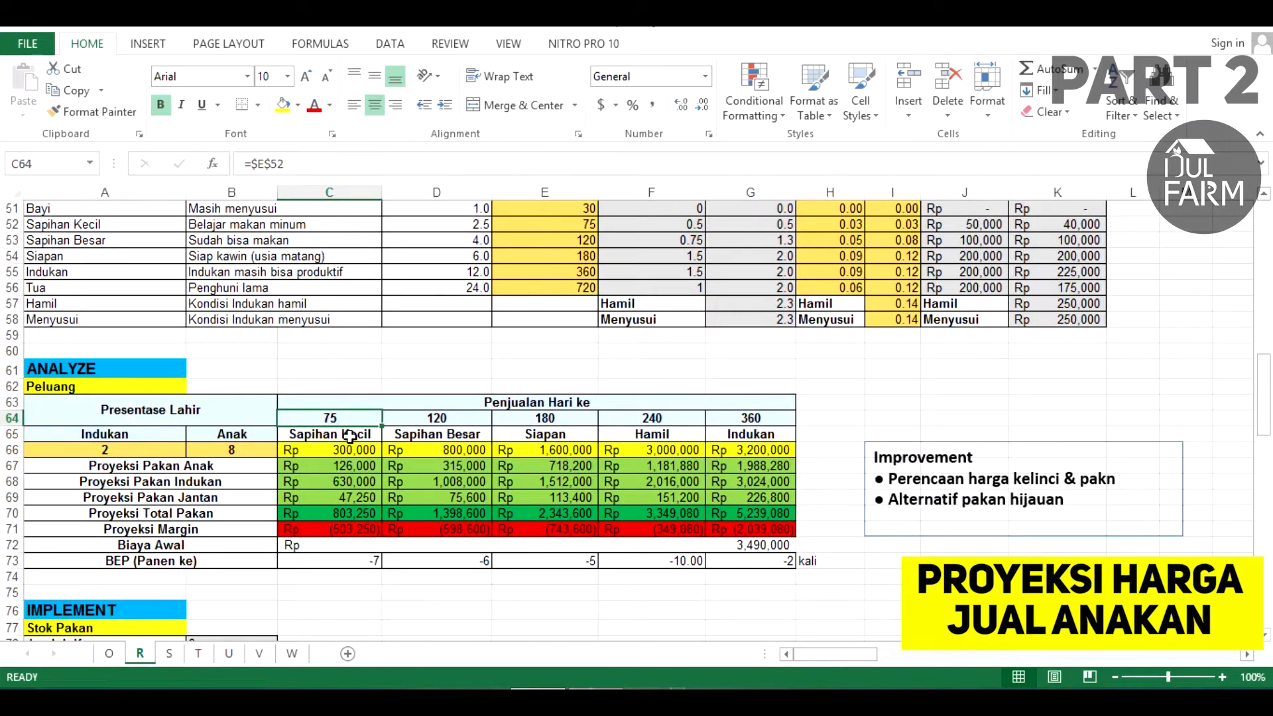
click(352, 437)
click(353, 451)
click(358, 419)
click(154, 449)
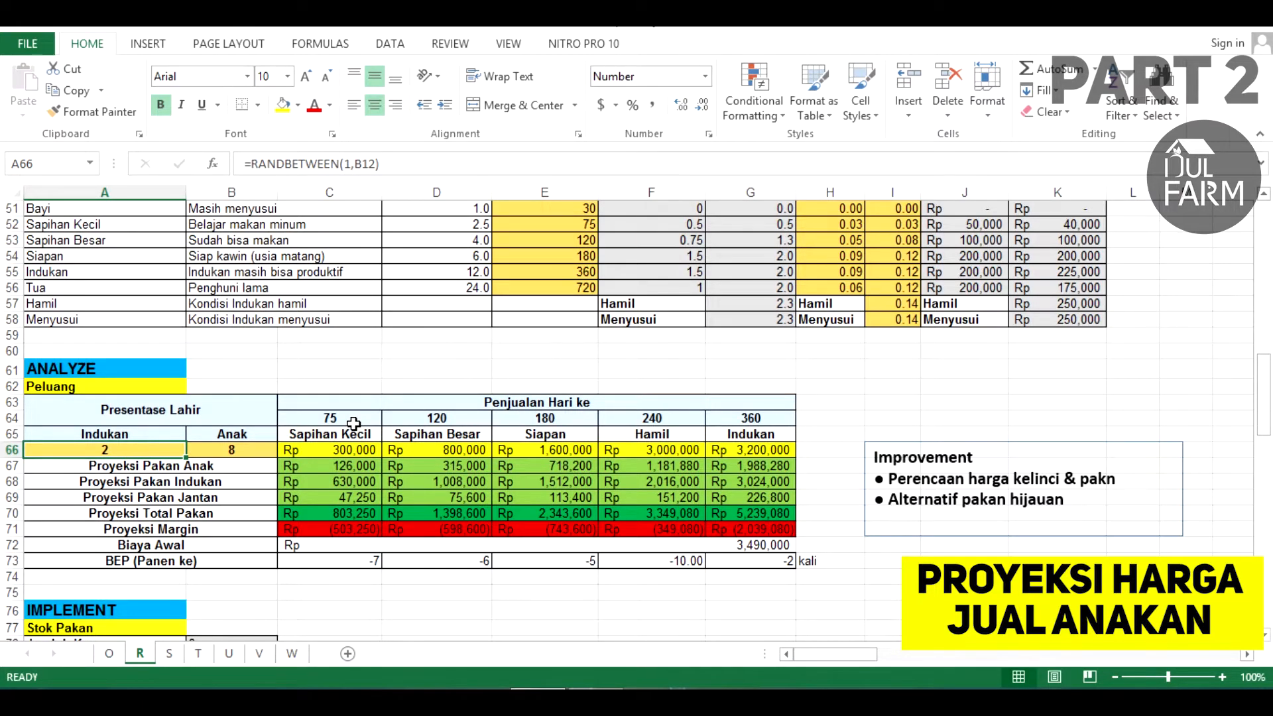
Compare the closing multipliers in the price projection formulas of C66, D66 and E66 without changing them.
click(330, 448)
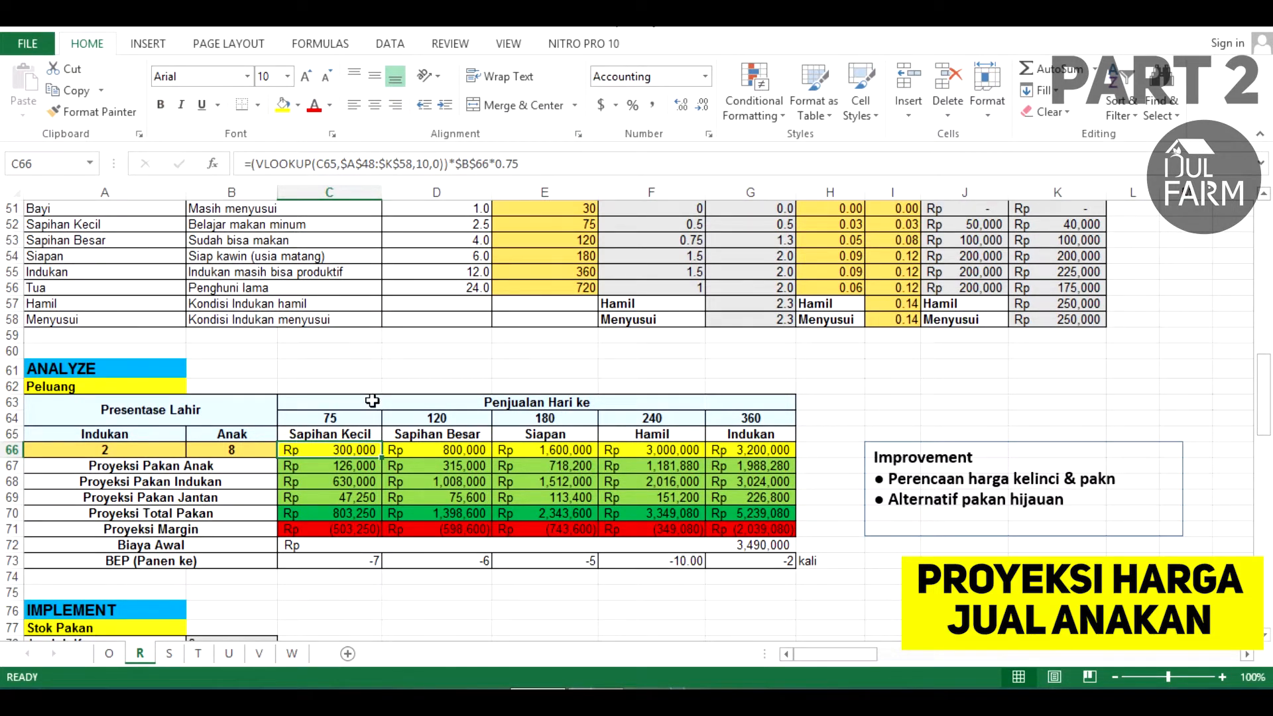
click(501, 165)
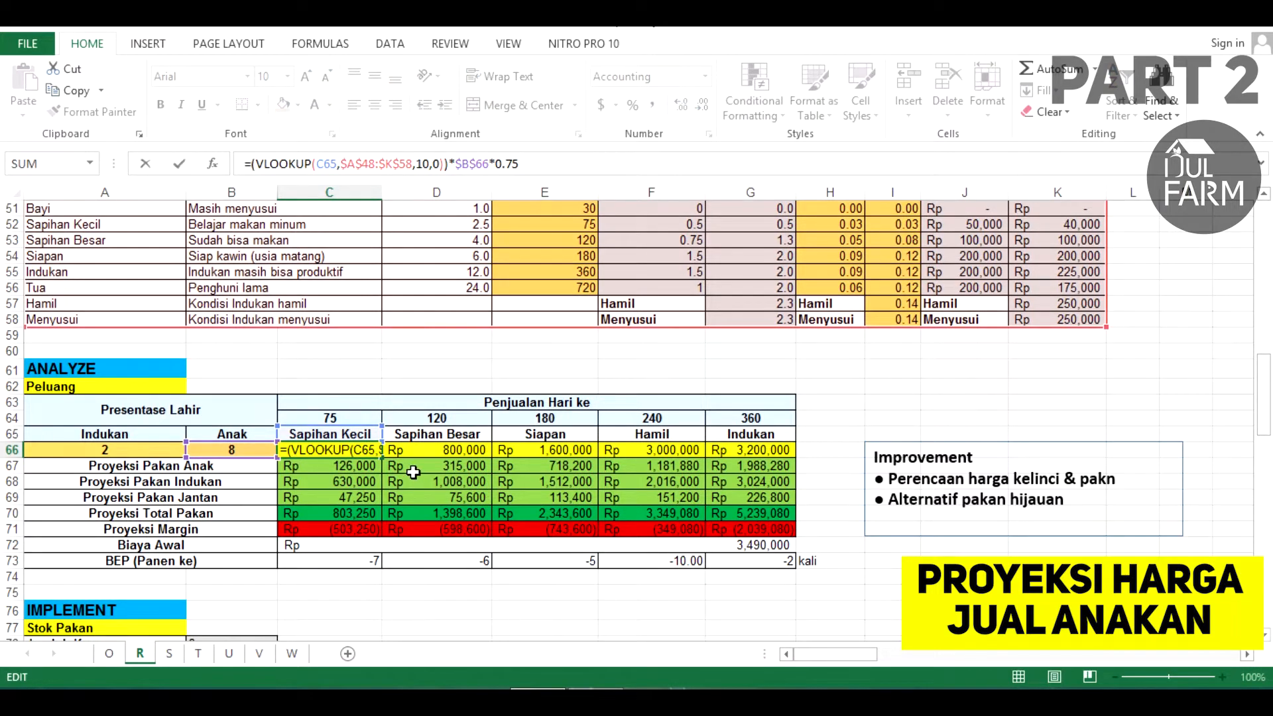
click(366, 457)
click(443, 453)
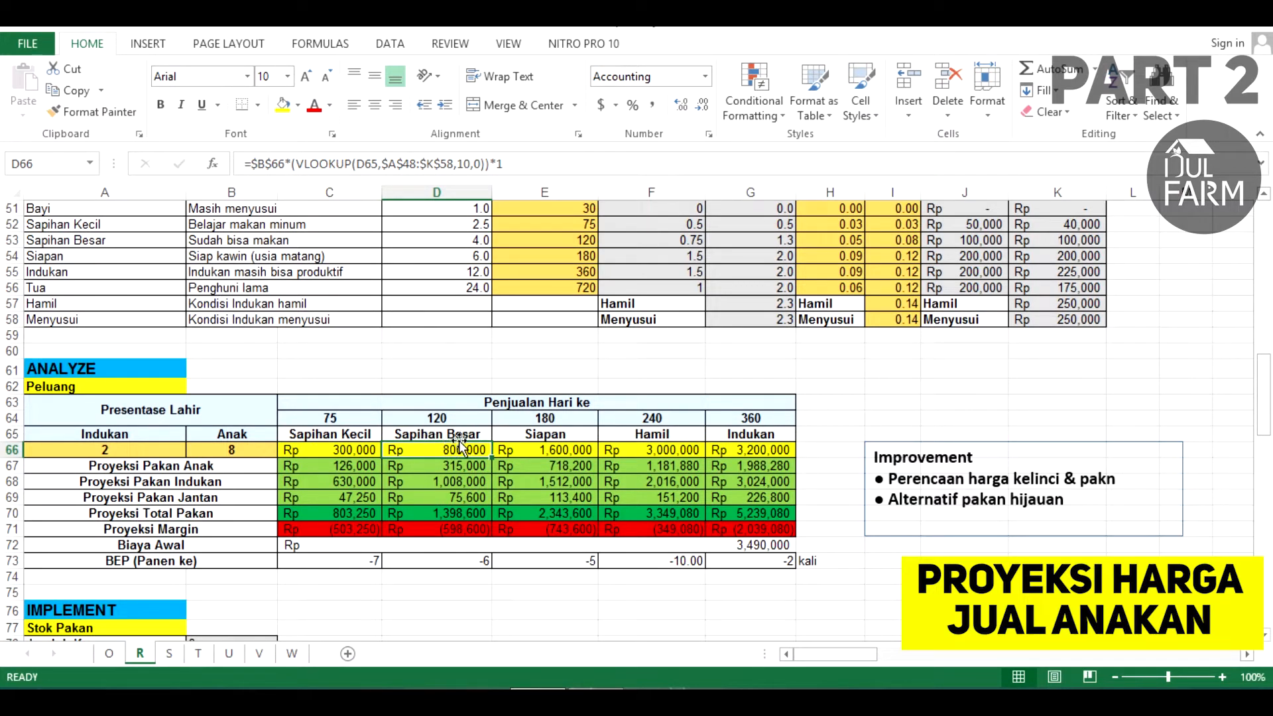
click(551, 450)
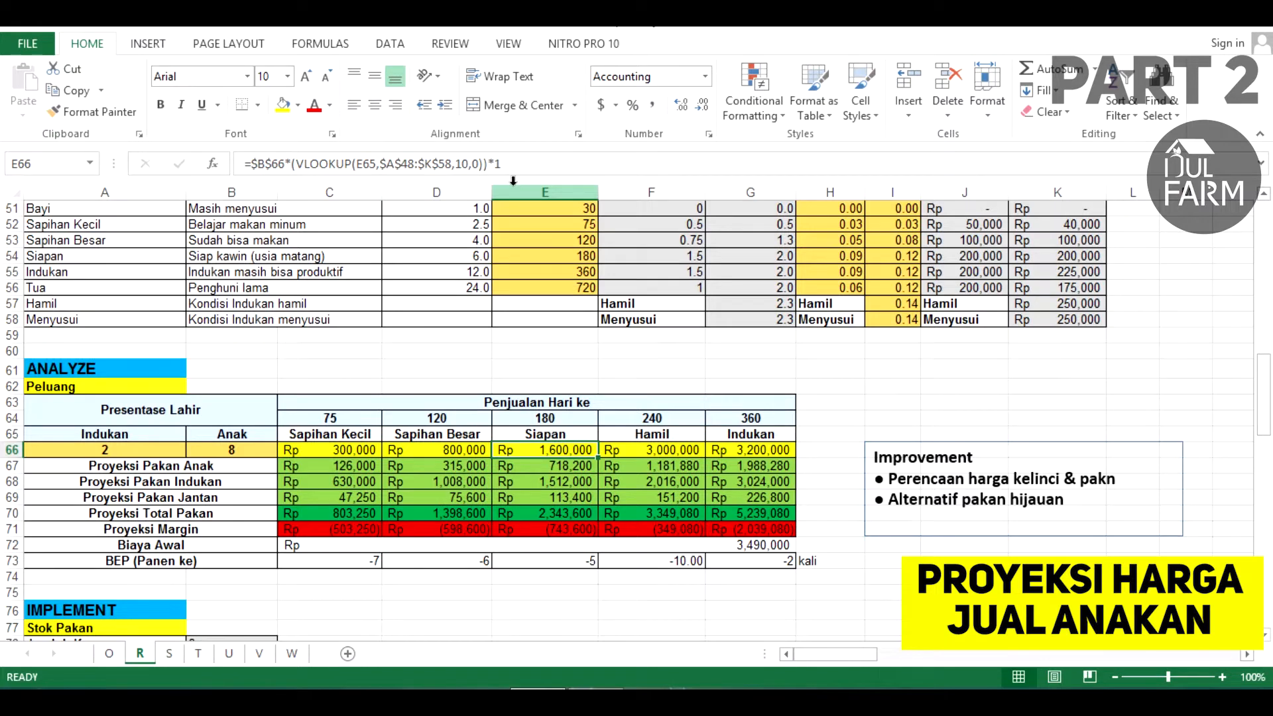
click(502, 164)
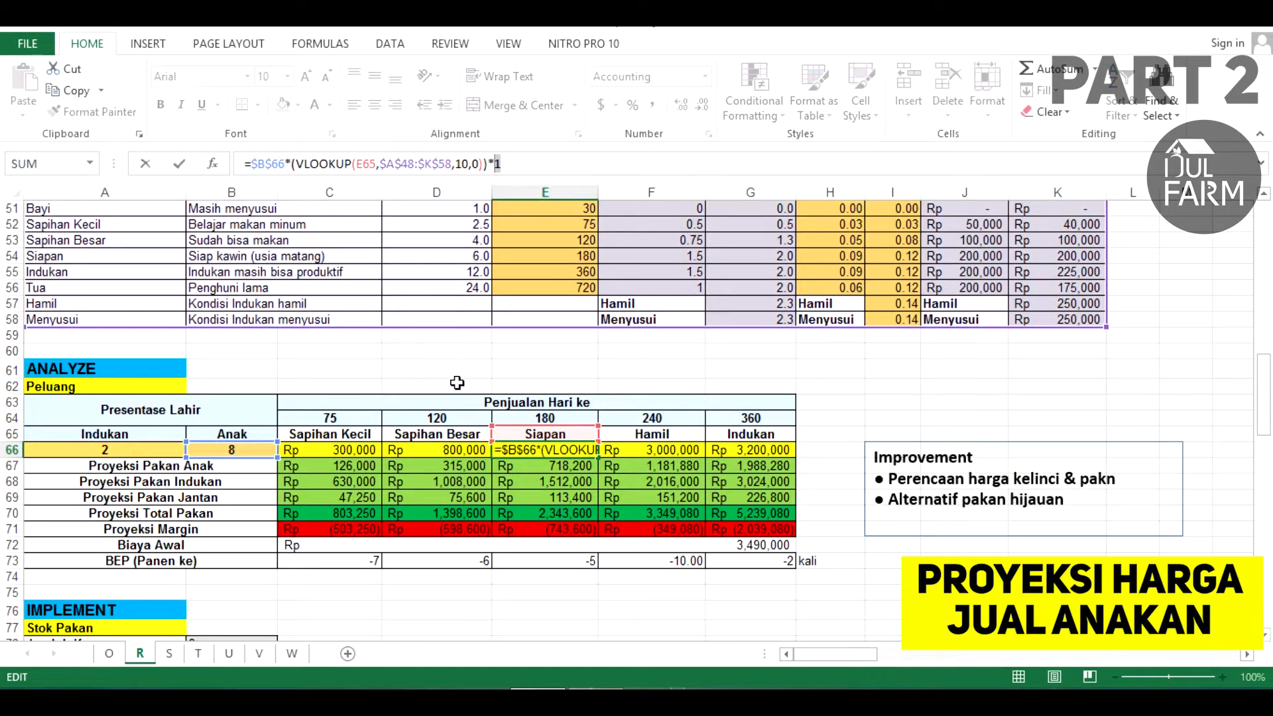
key(ctrl+Return)
Check the Siapan and Sapihan Besar sale days in E64 and D64 against the price projection in D66.
click(581, 418)
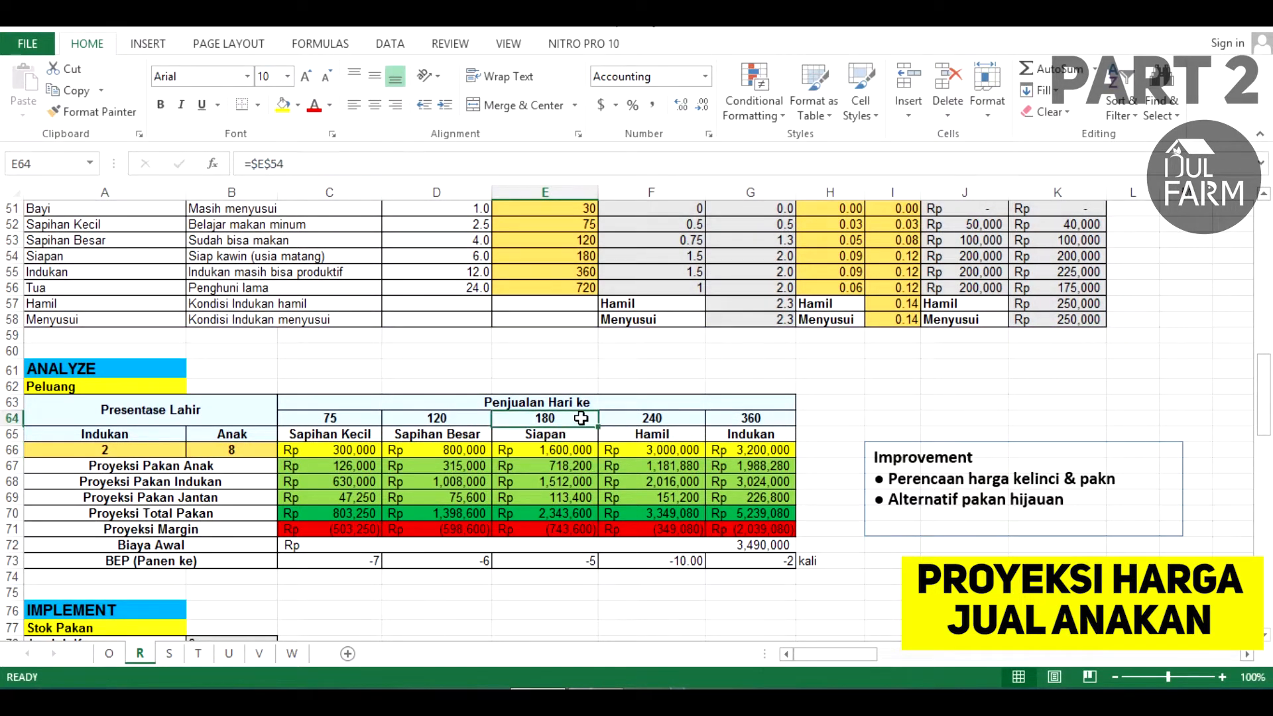
click(458, 420)
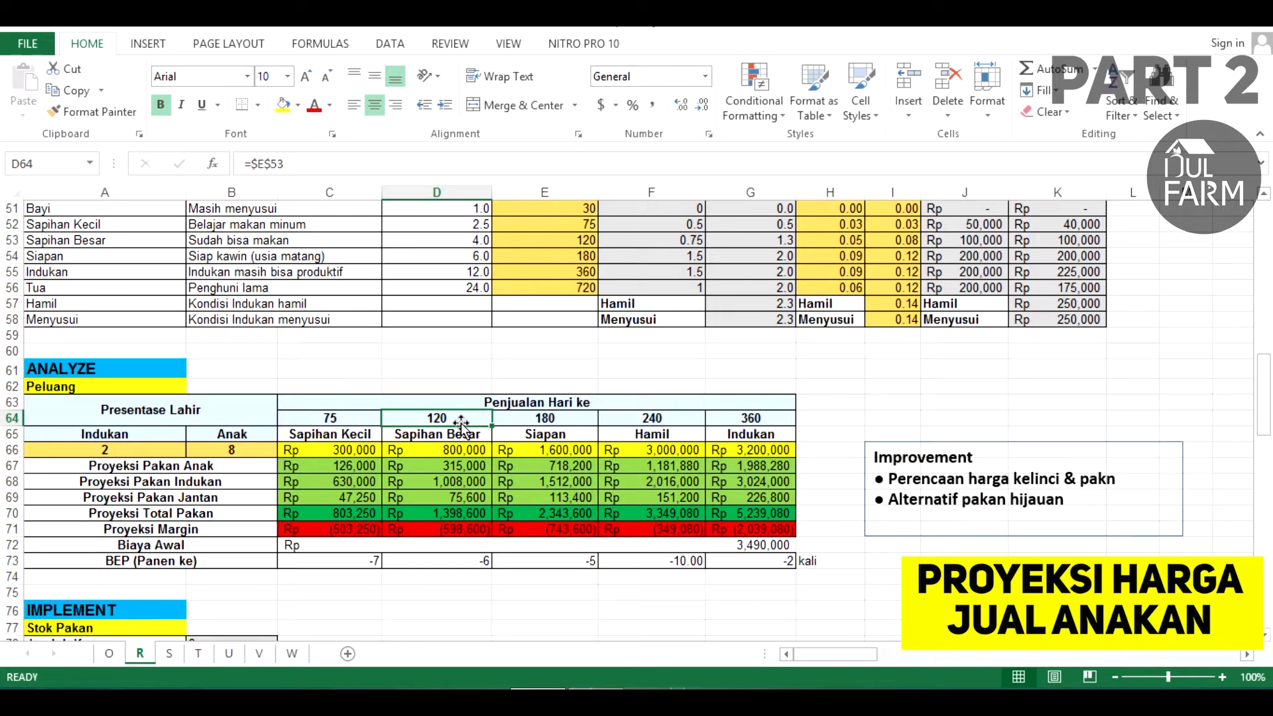
click(466, 450)
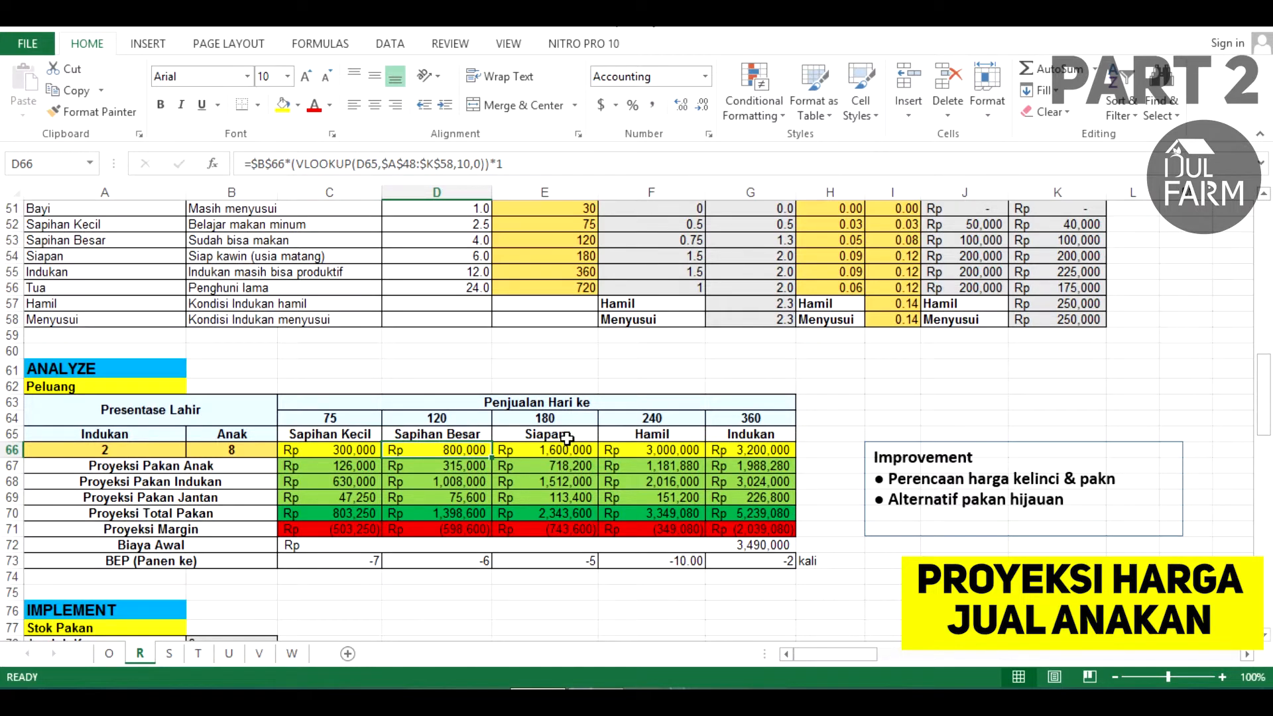
Compare the Hamil and Indukan price projections in F66 and G66, and inspect G66's closing multiplier and its sale day in G64.
click(657, 439)
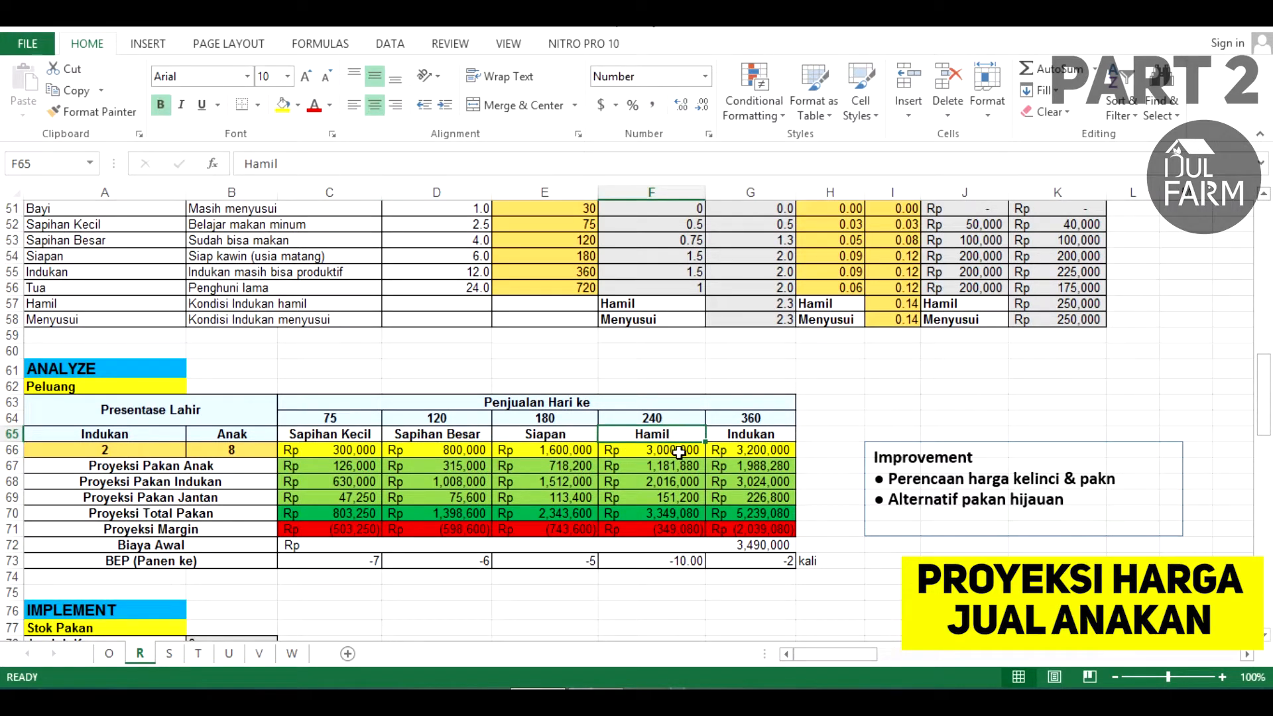
click(669, 448)
click(746, 454)
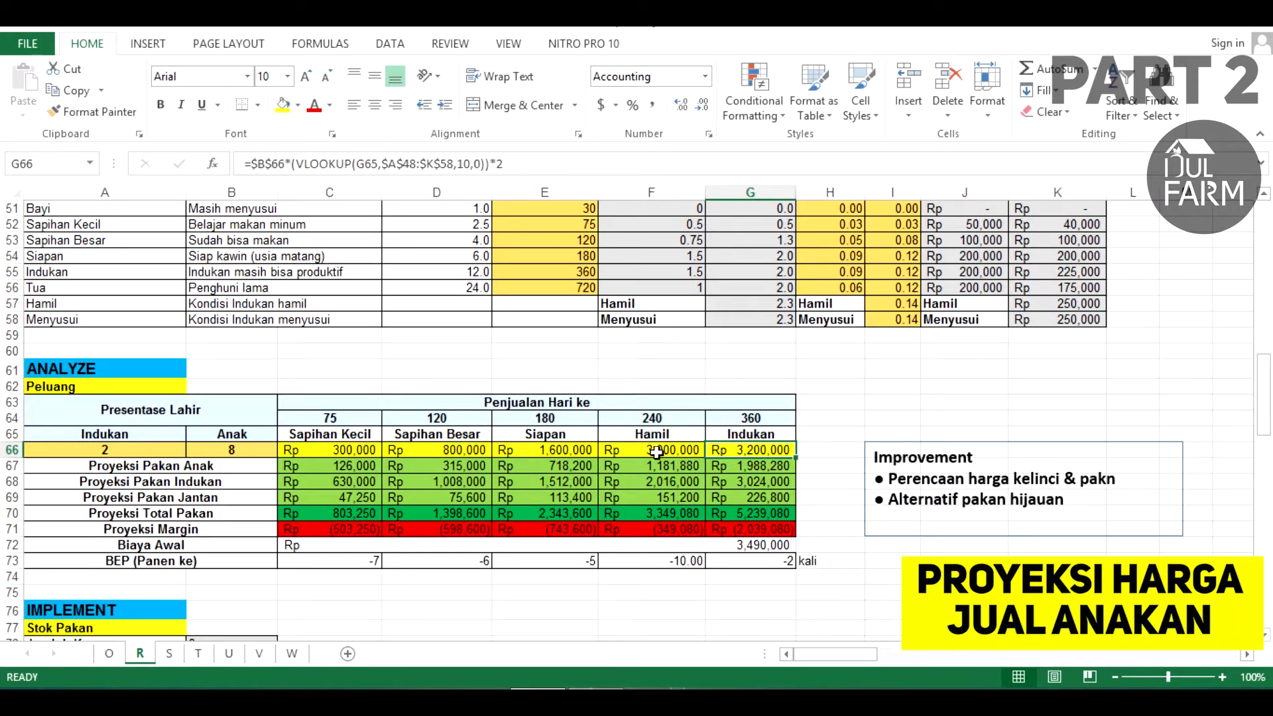
click(656, 453)
click(740, 453)
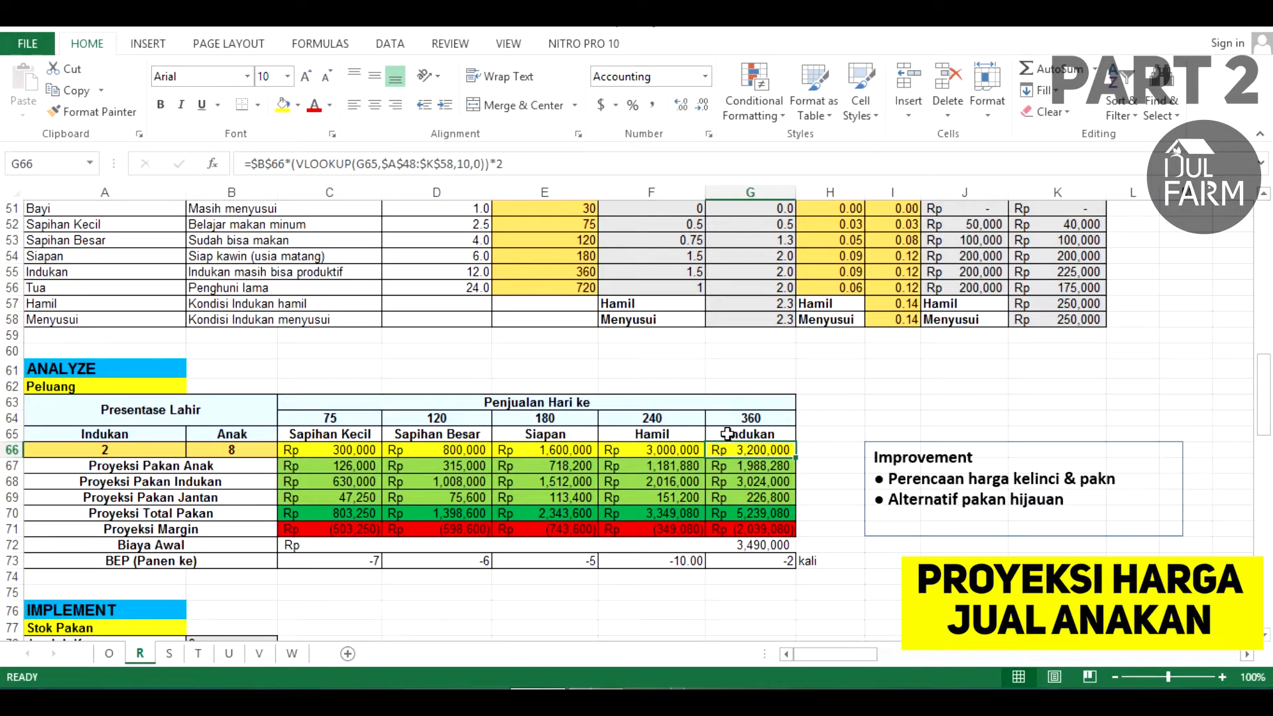
click(511, 157)
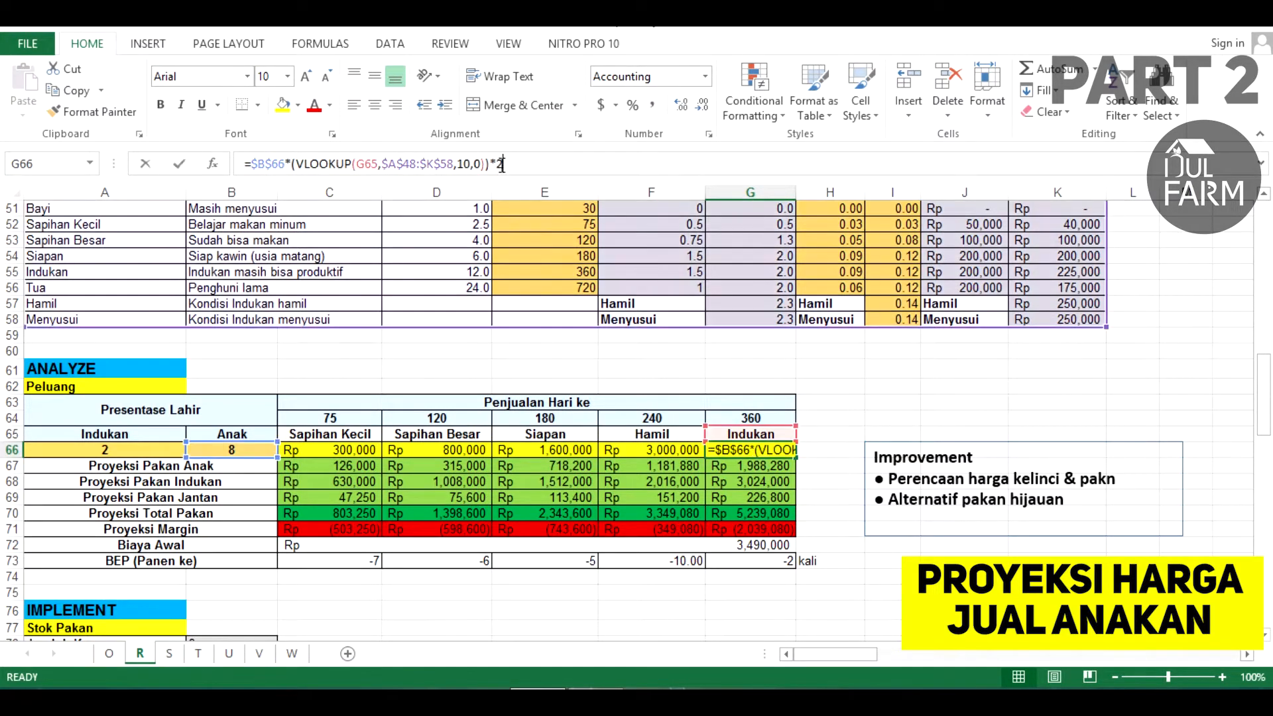
click(727, 419)
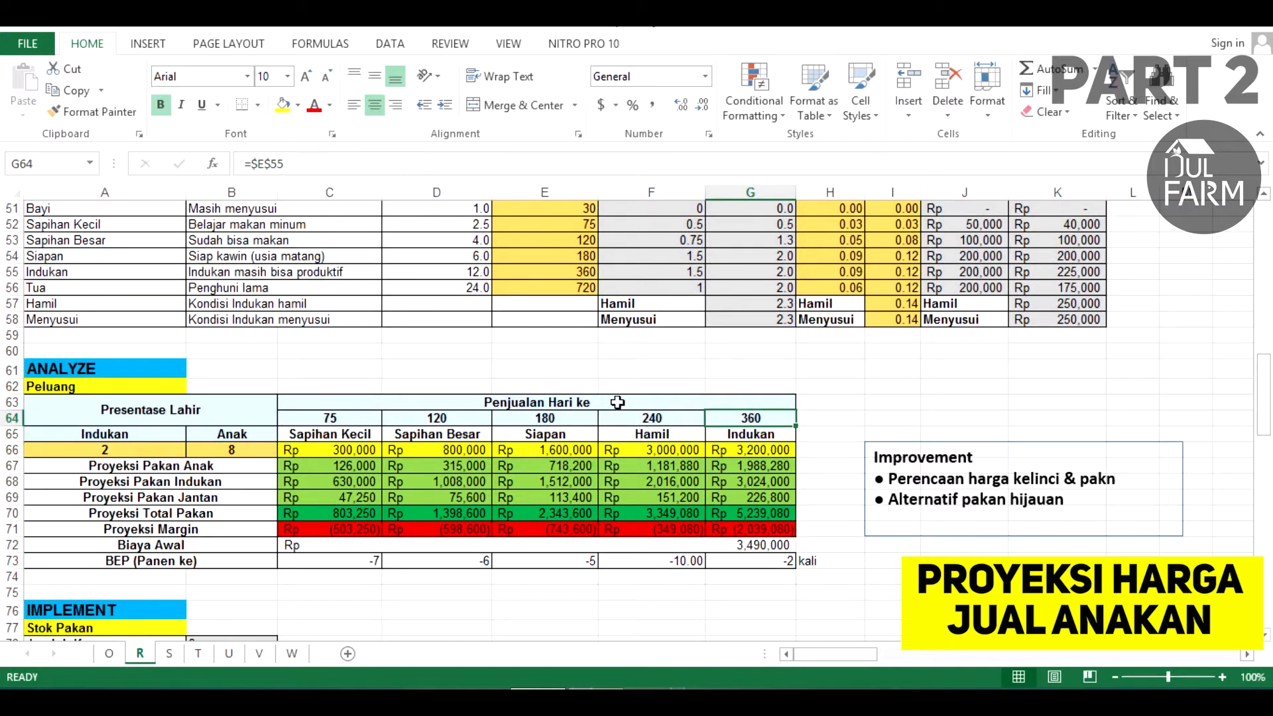
Contrast the Indukan price projection in G66 with the Sapihan Kecil projection in C66.
click(774, 452)
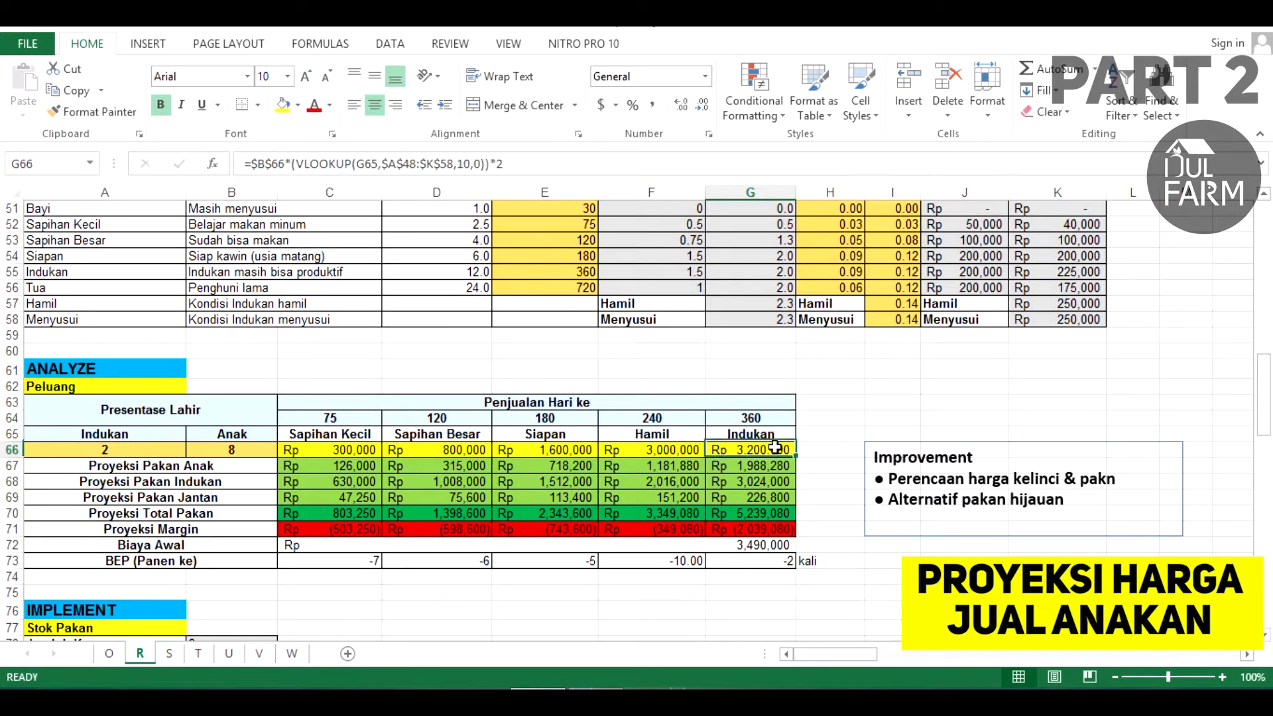
click(776, 468)
click(365, 455)
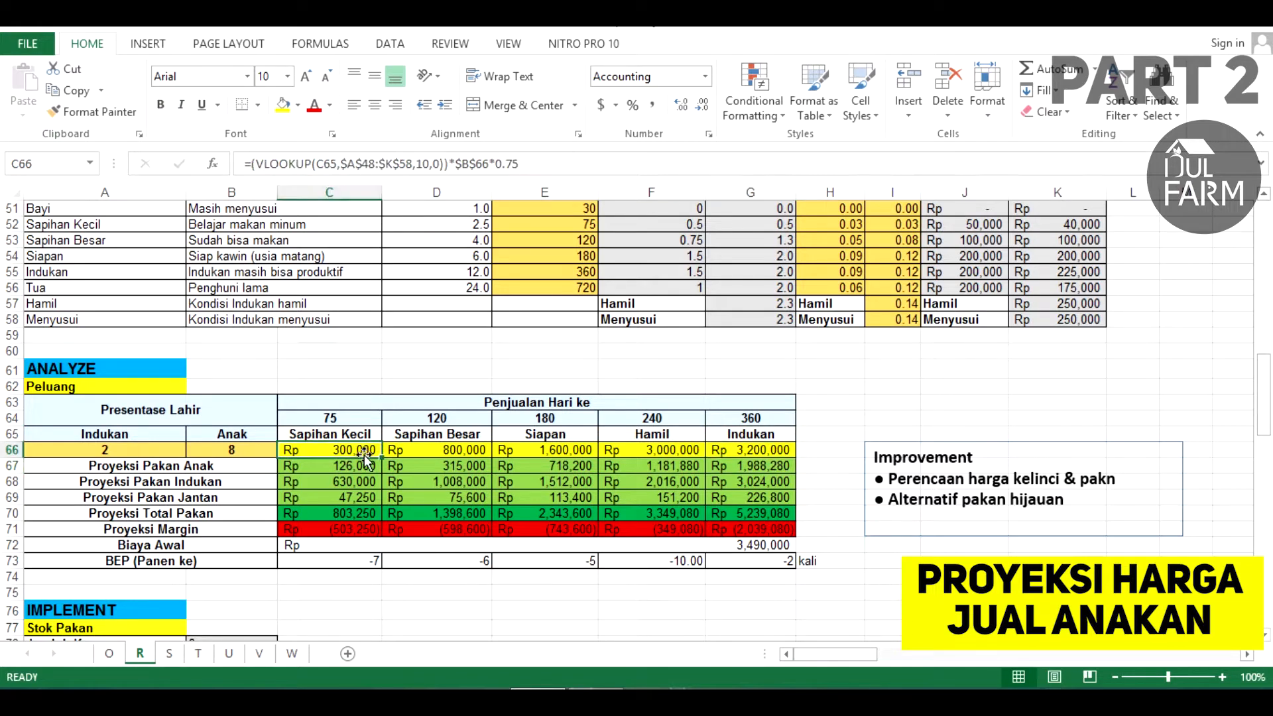
click(728, 455)
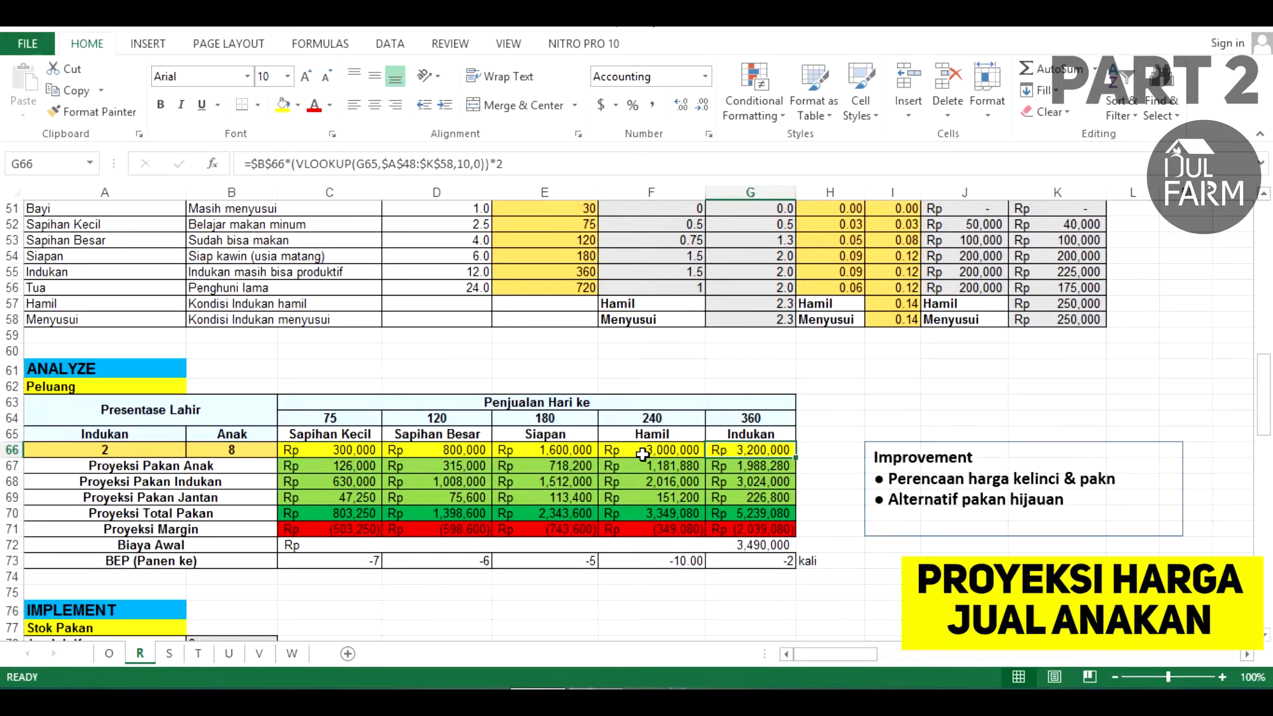
click(342, 454)
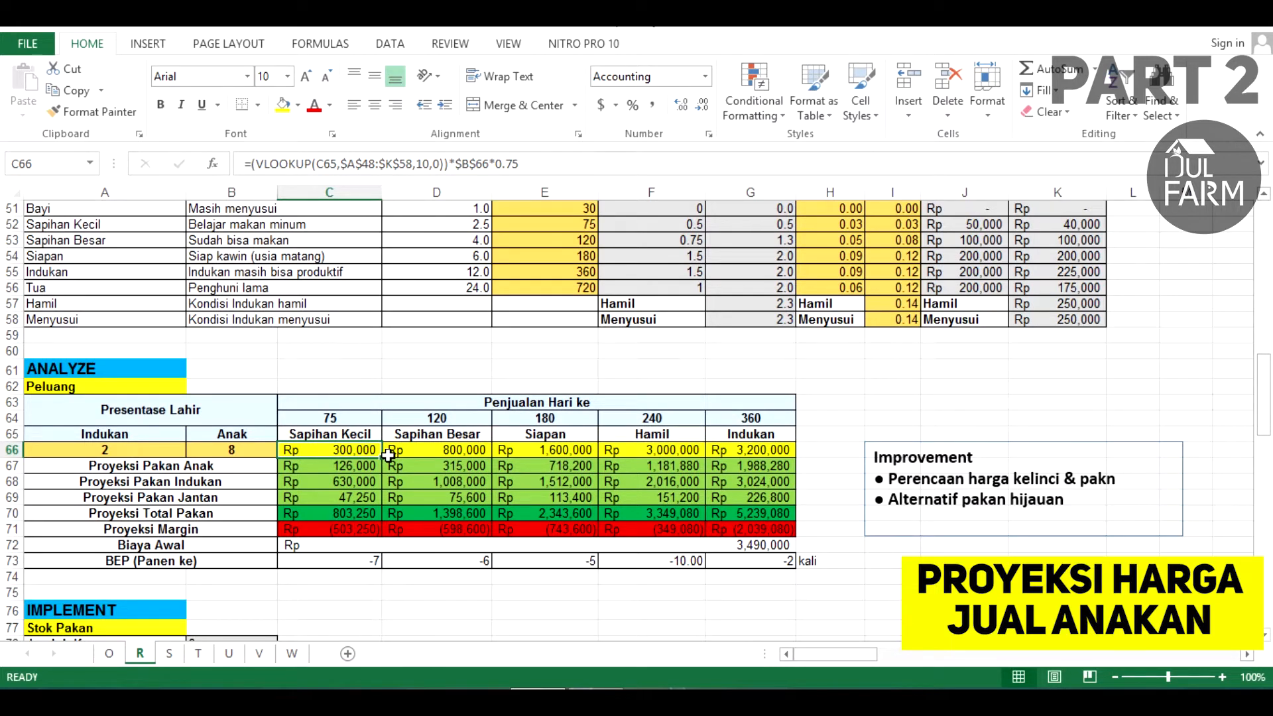
Trace the lookup value in D66's VLOOKUP formula to the Data Kelinci table, and review the Siapan, Hamil and Indukan headings in row 65.
click(417, 450)
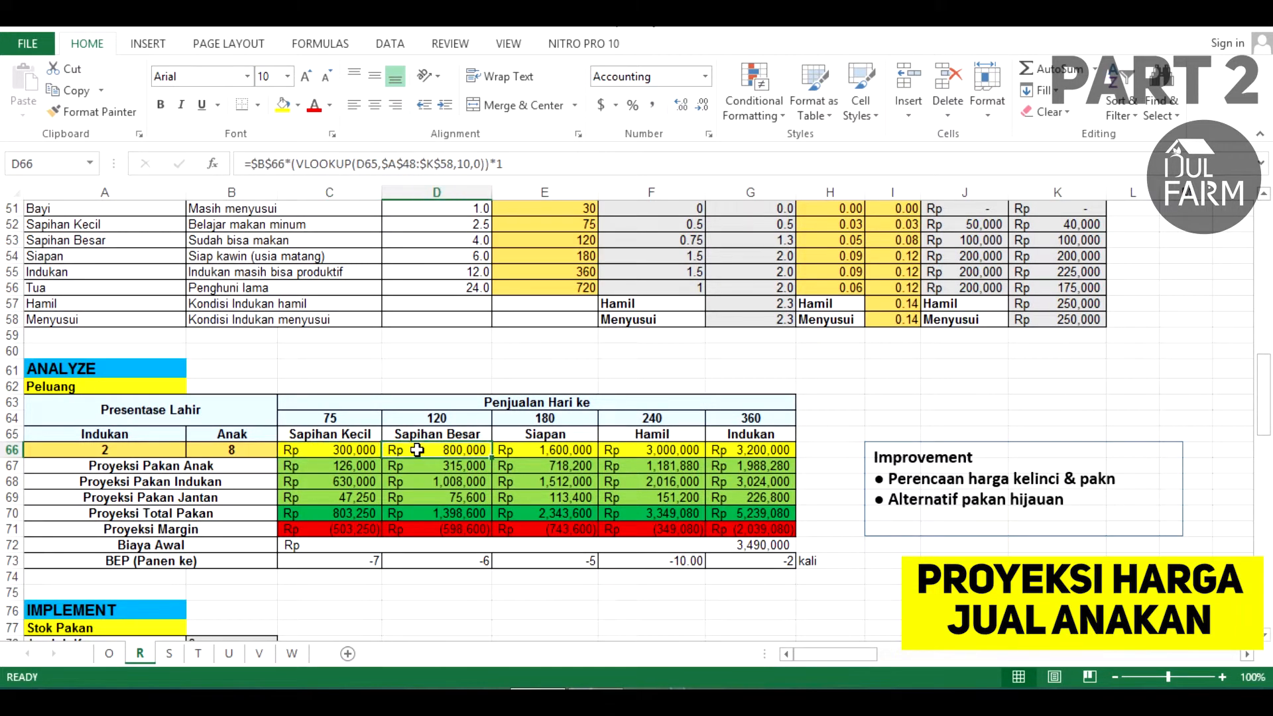
double_click(412, 452)
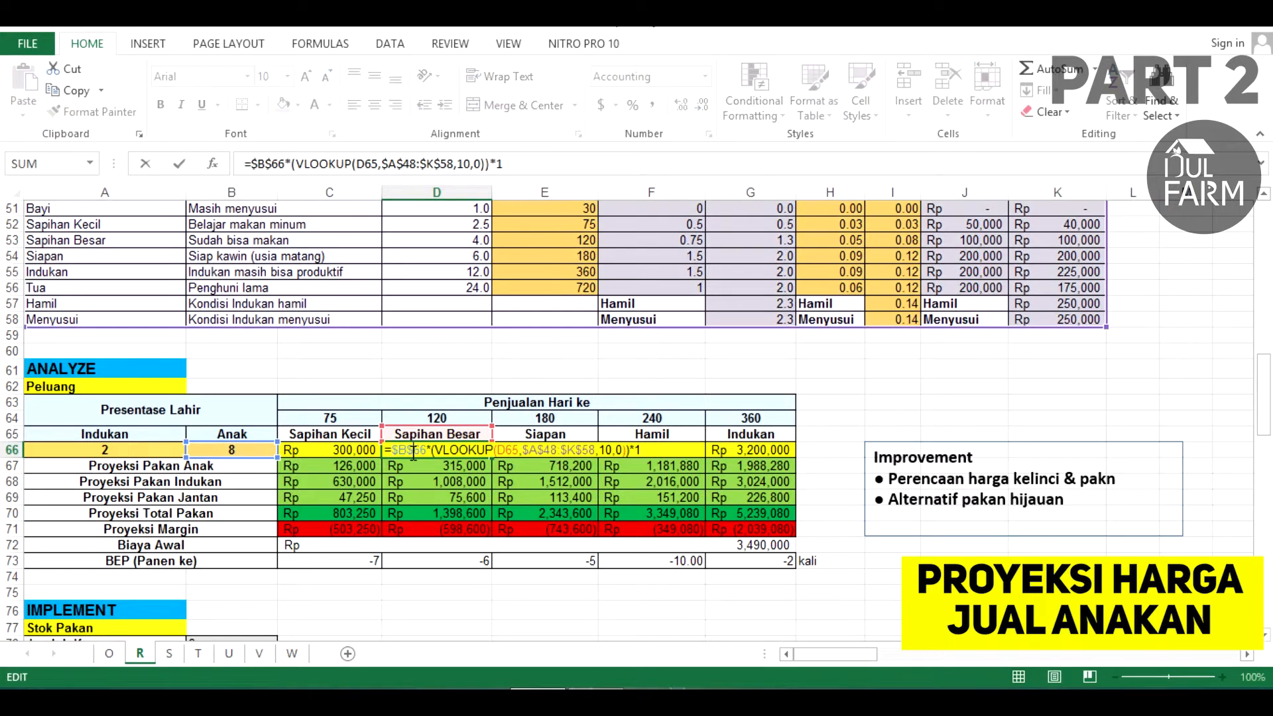
scroll(553, 368, up, 1)
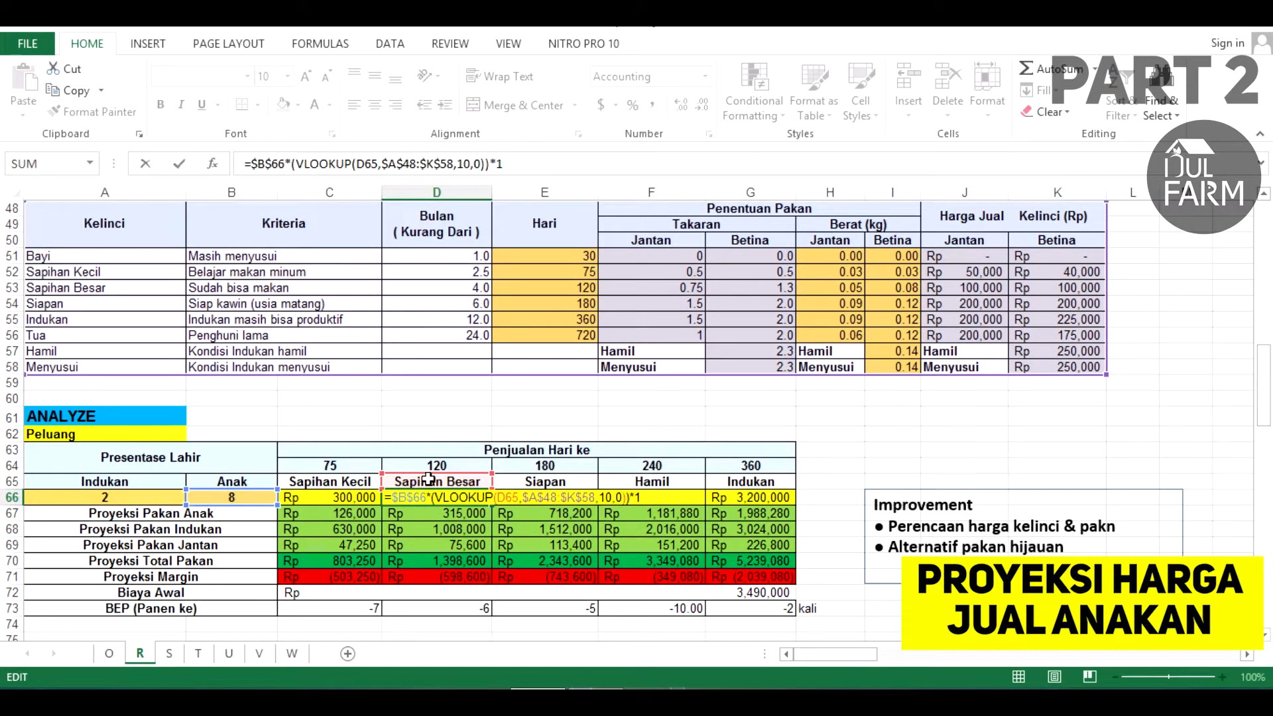
click(371, 165)
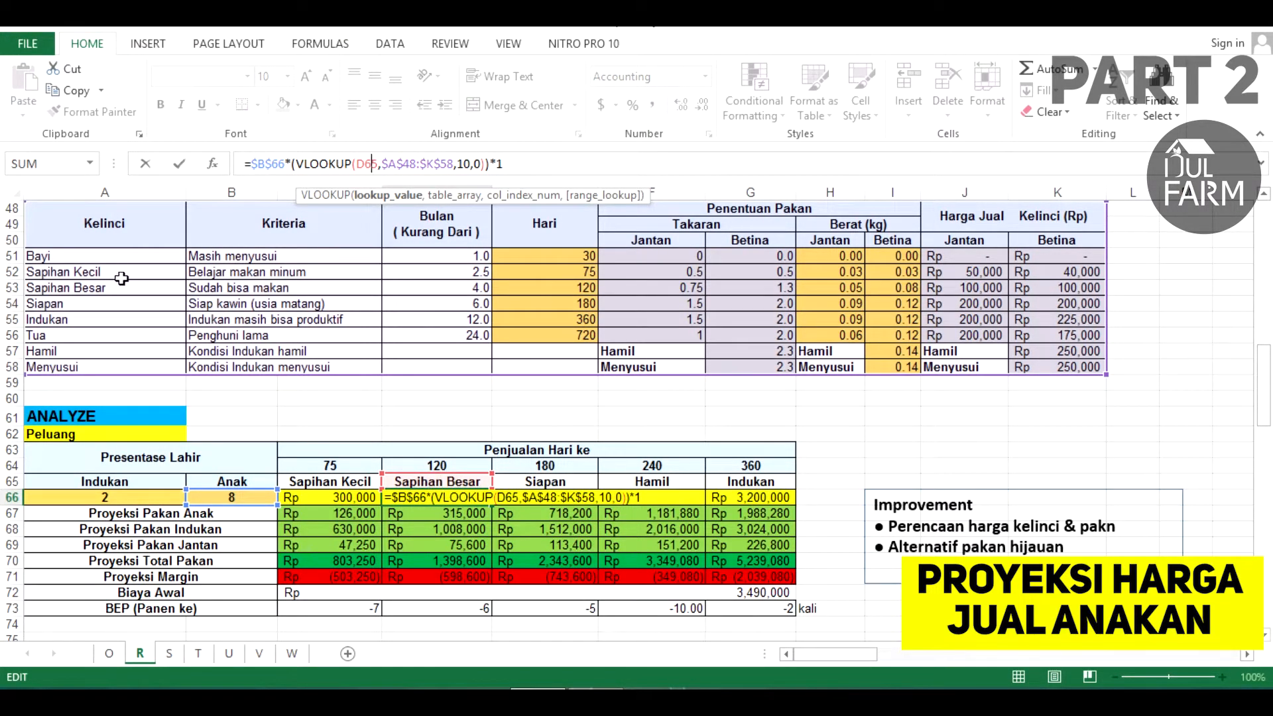
key(Escape)
click(563, 482)
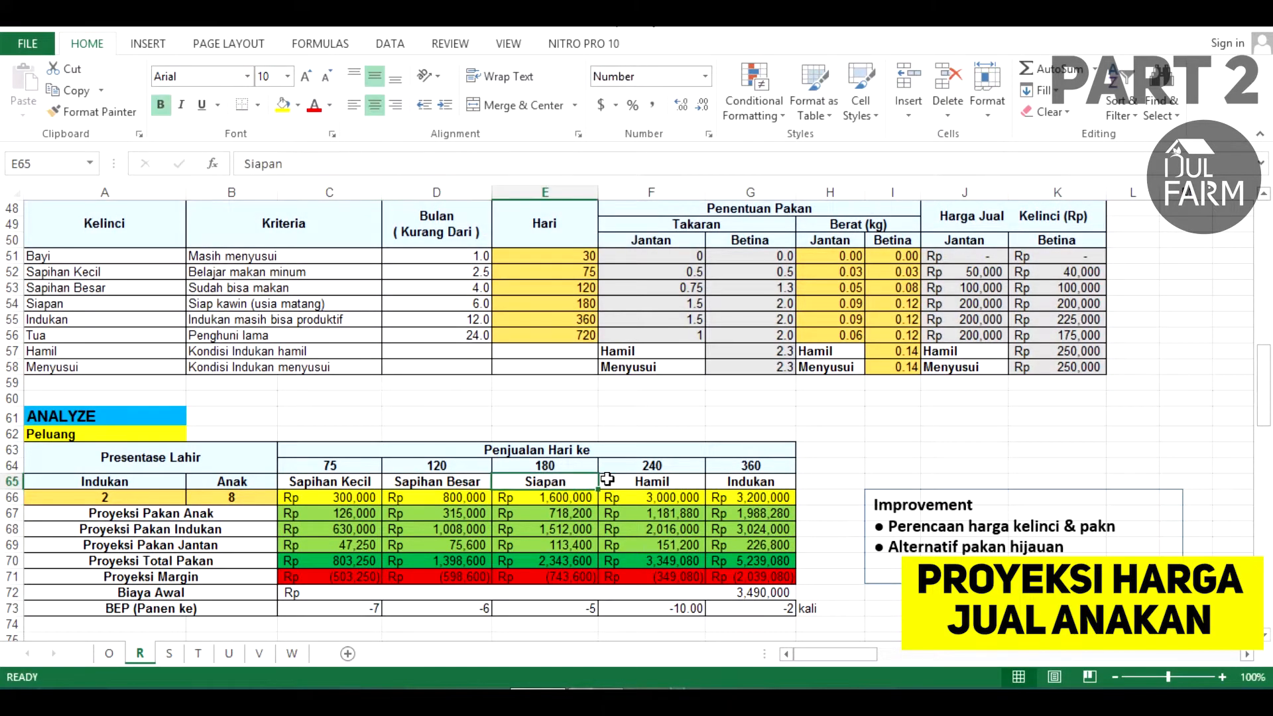
click(640, 482)
click(739, 482)
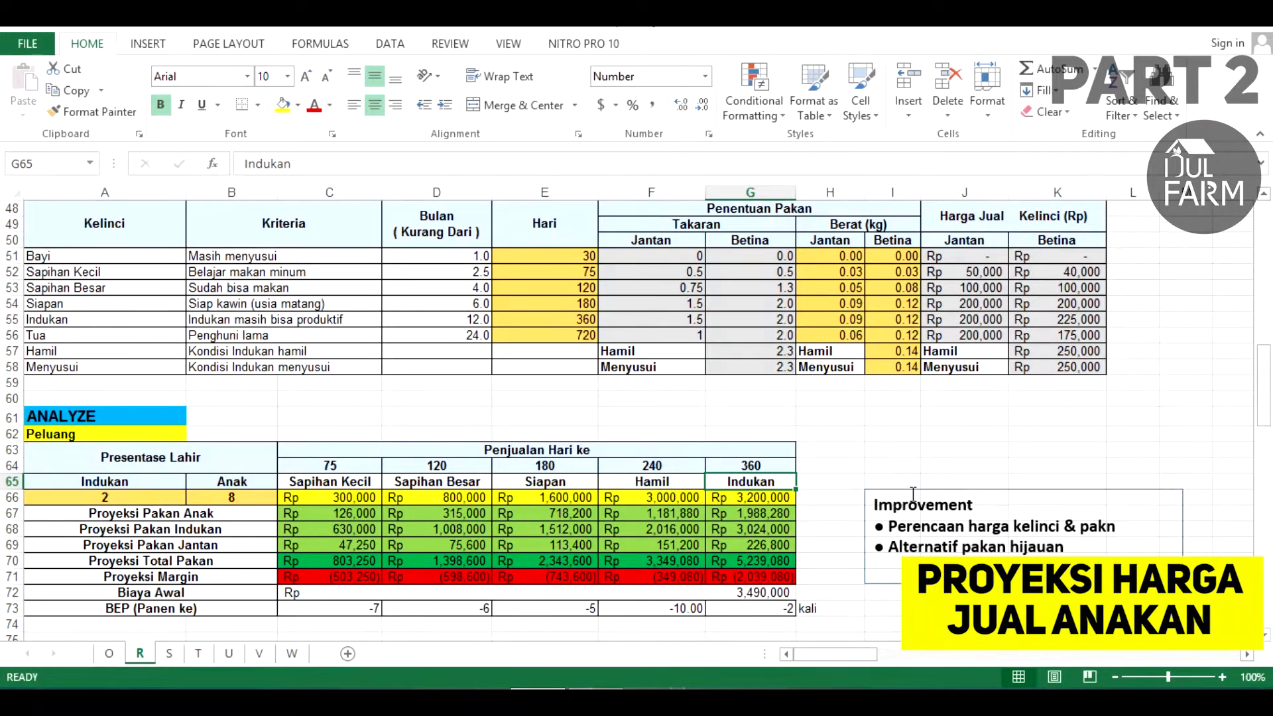
Inspect the column index in F66's VLOOKUP formula against Hamil's Betina selling price without changing the formula.
click(668, 528)
double_click(674, 497)
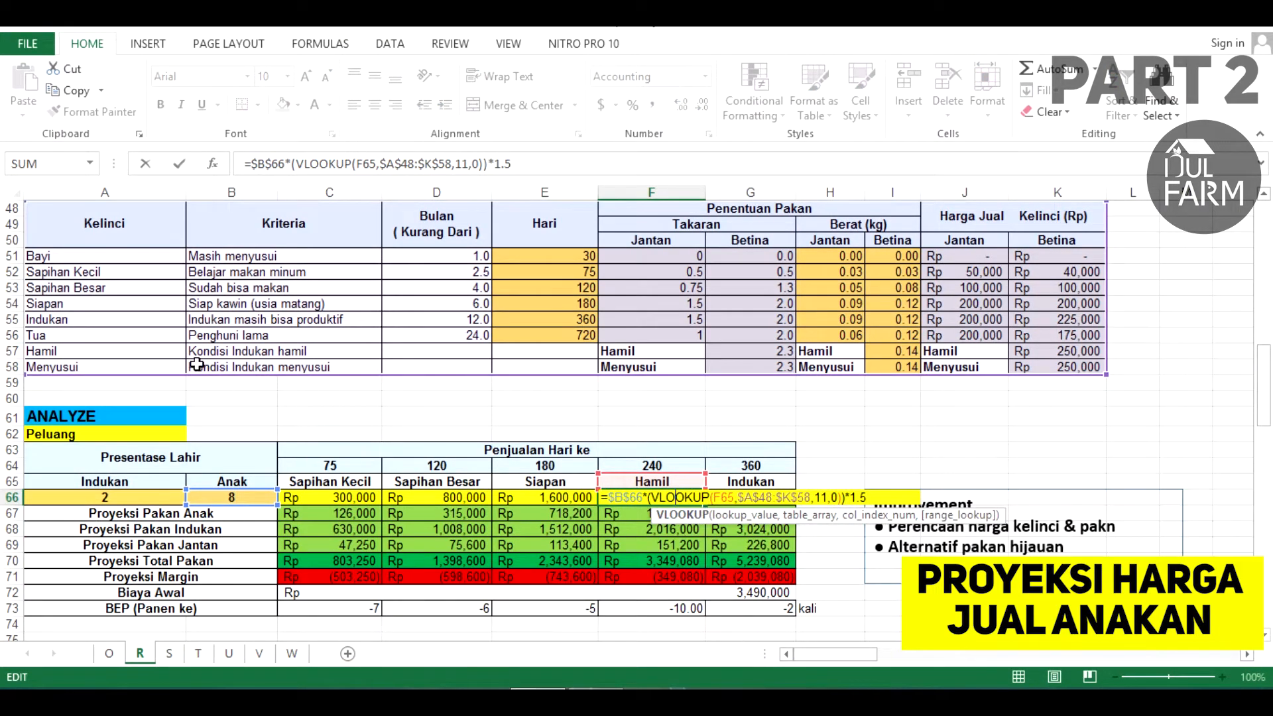
click(825, 498)
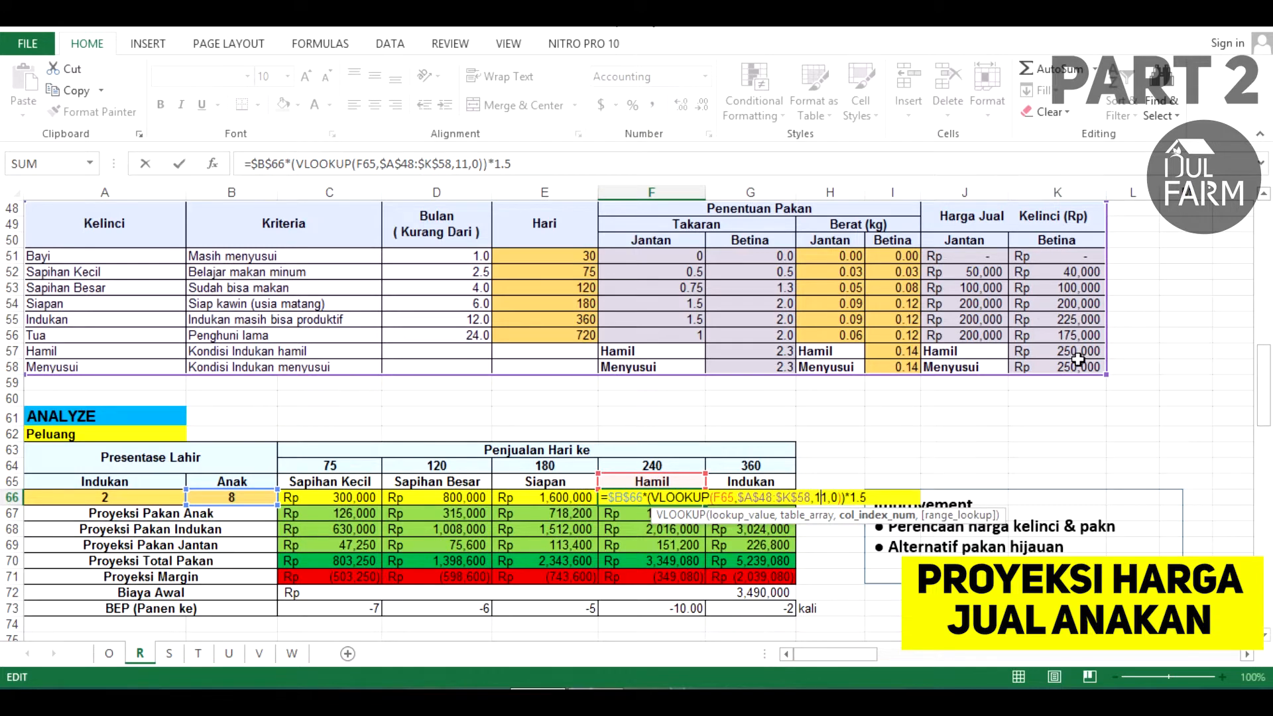
key(Escape)
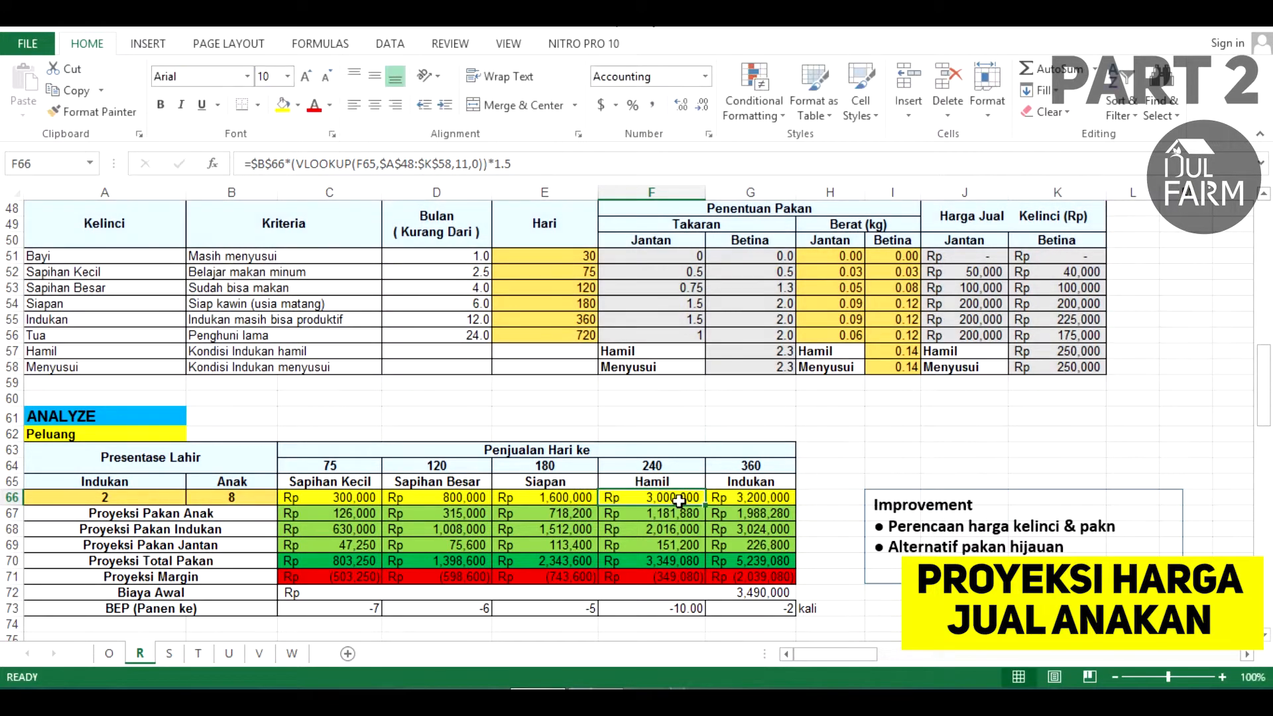
Review the selling price projections across C66:G66, checking the Indukan formula in G66.
click(737, 504)
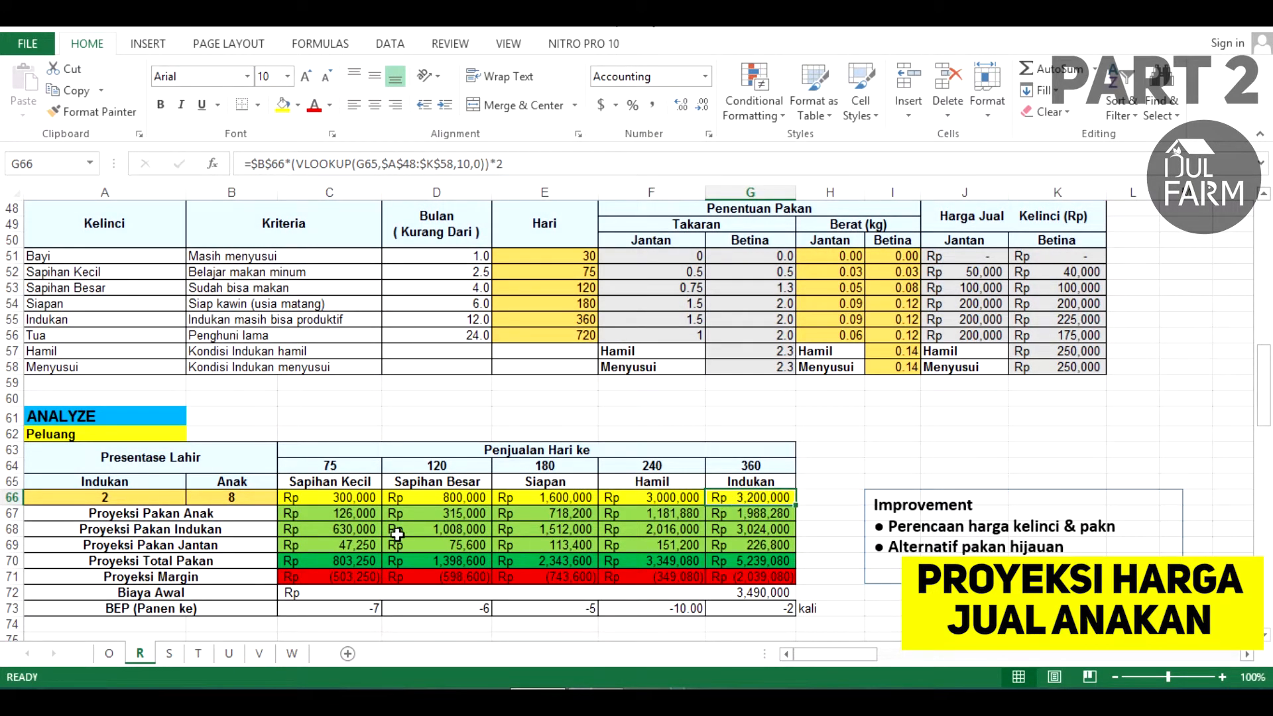
drag(340, 497, 749, 497)
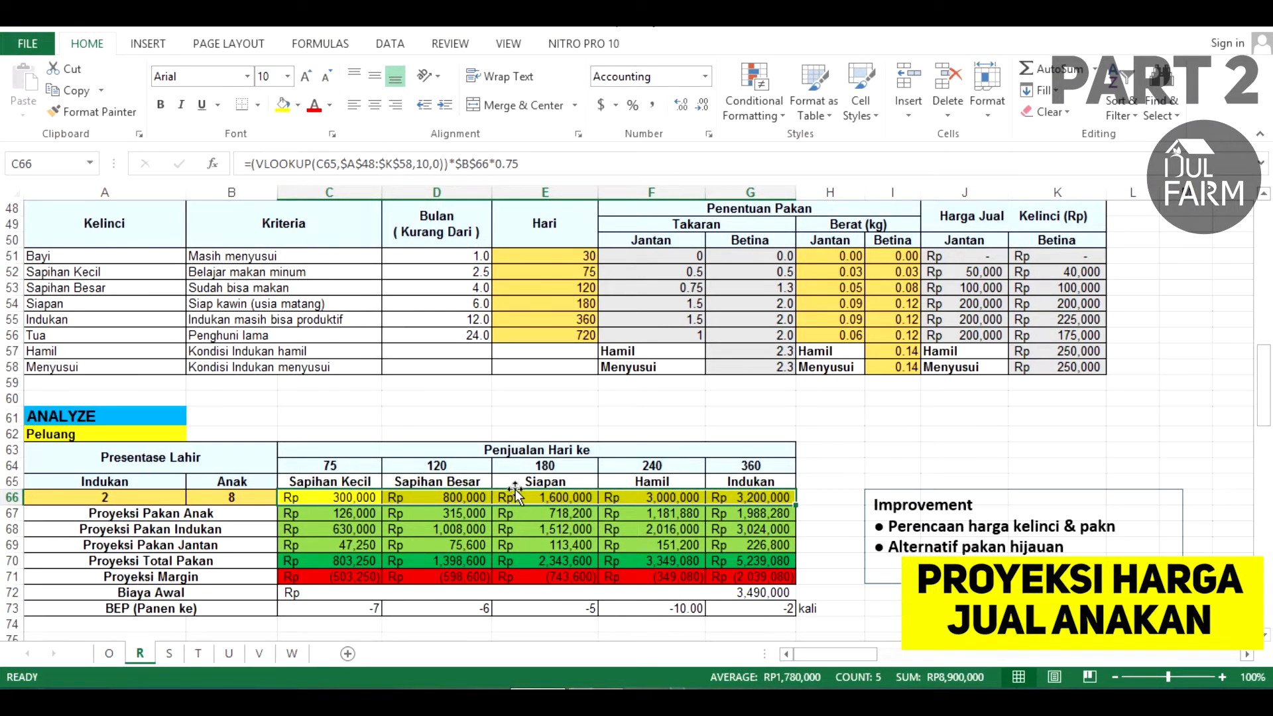
click(757, 503)
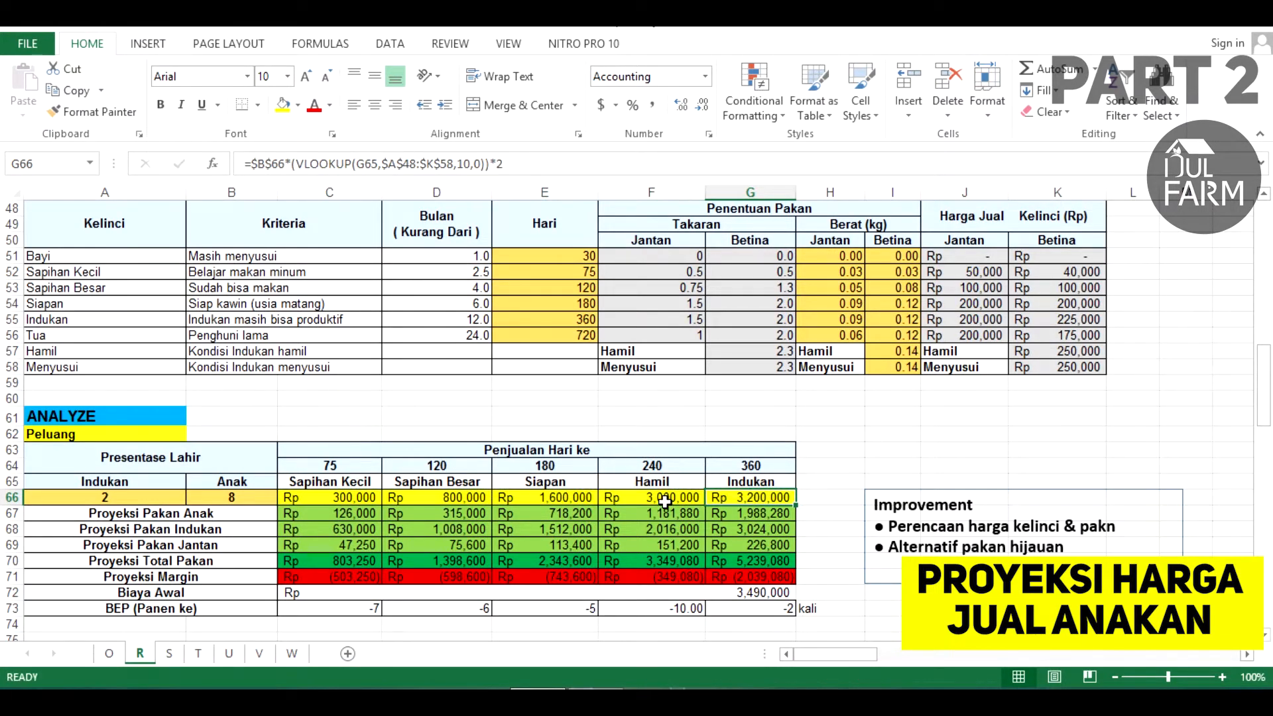
Compare the Hamil price projection in F66 with the Indukan projection in G66.
click(665, 500)
click(739, 497)
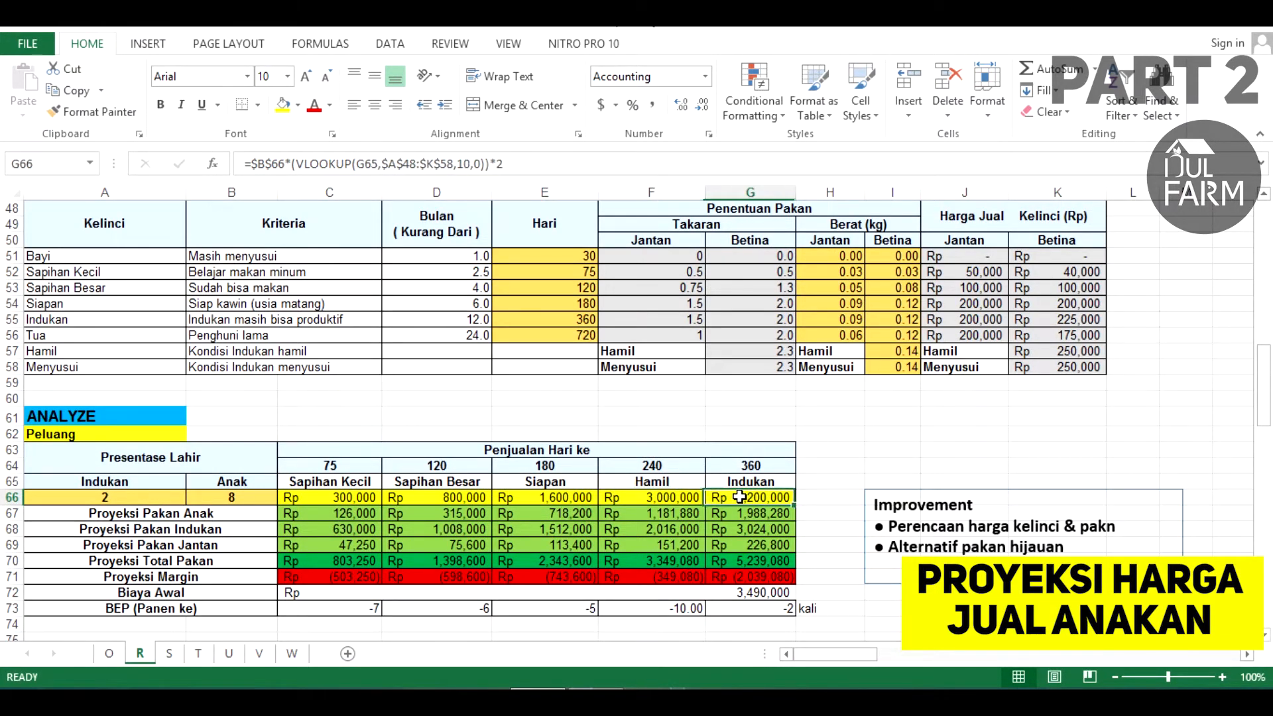
click(688, 500)
click(740, 498)
click(666, 498)
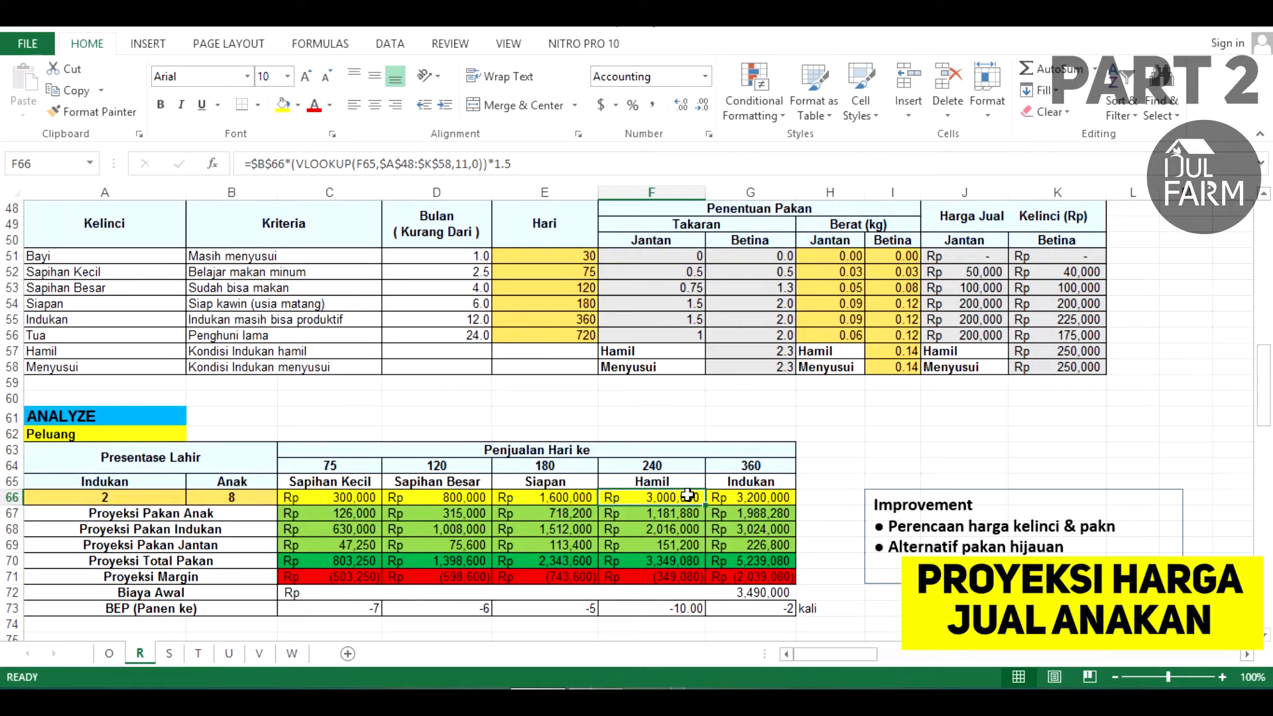
click(753, 498)
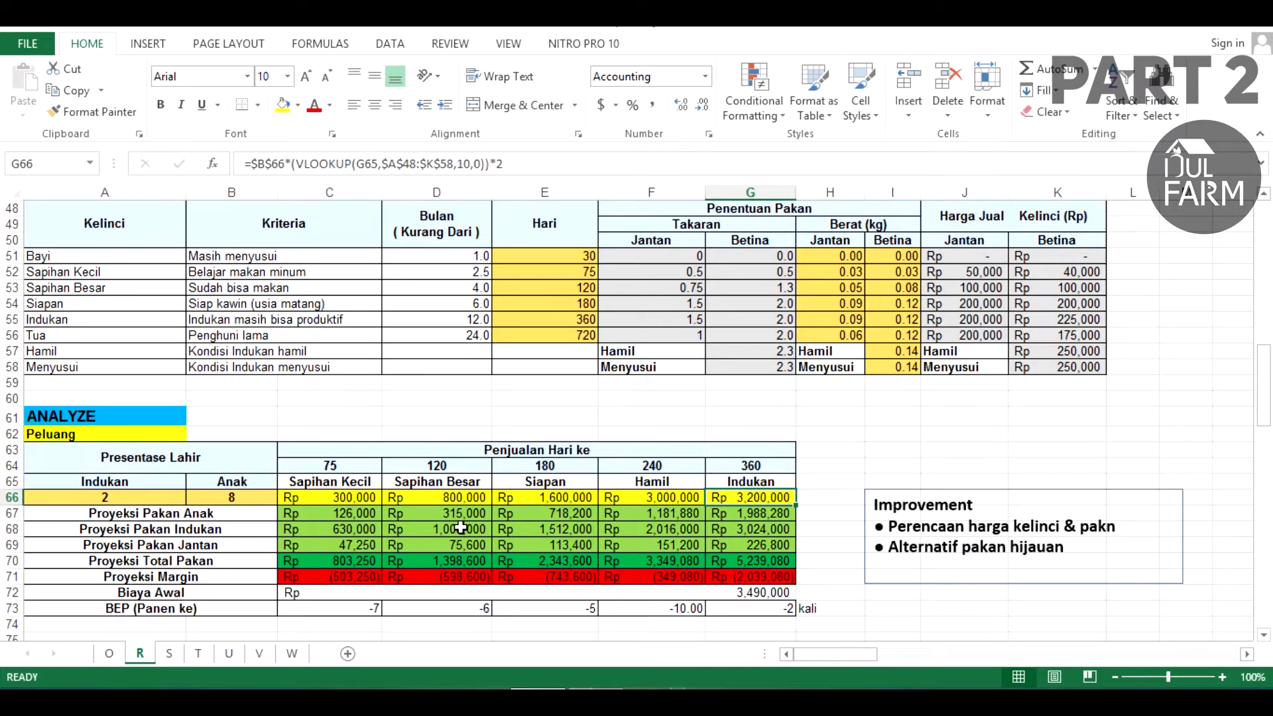
Recap the price projections in C66:G66 and check the Anak birth formula in B66.
click(247, 527)
drag(352, 497, 745, 503)
scroll(332, 480, down, 1)
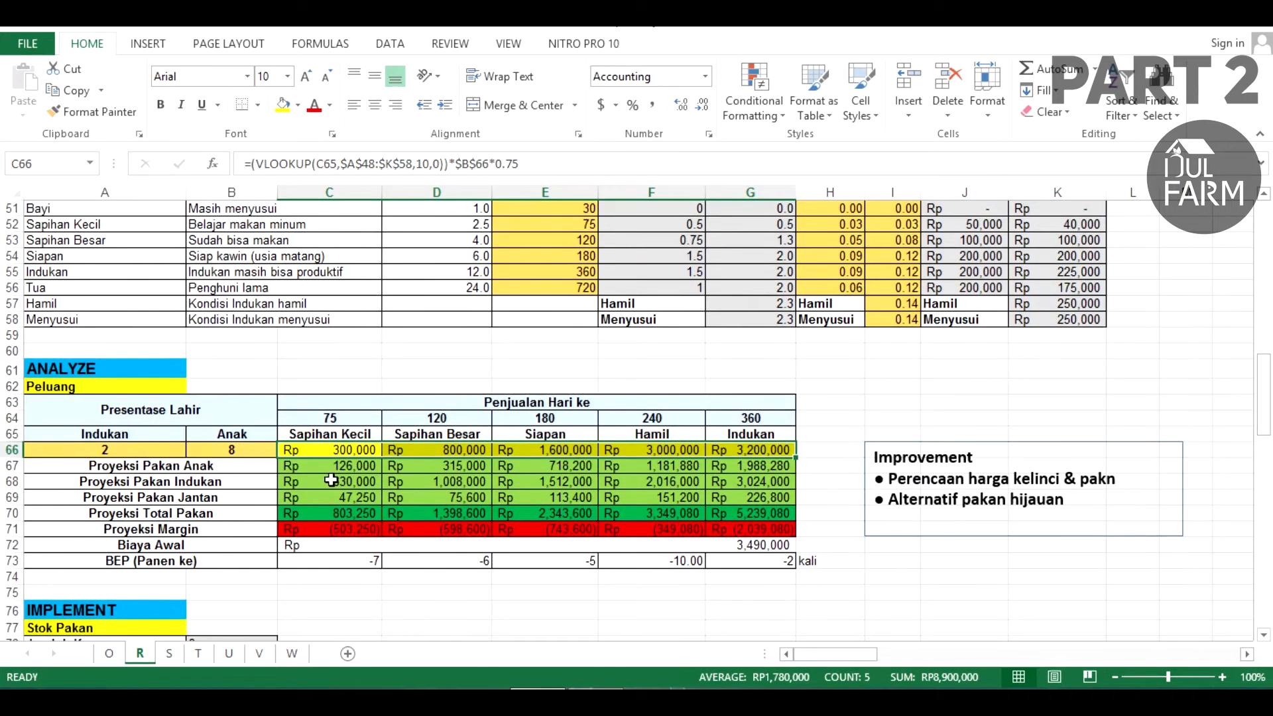
click(261, 455)
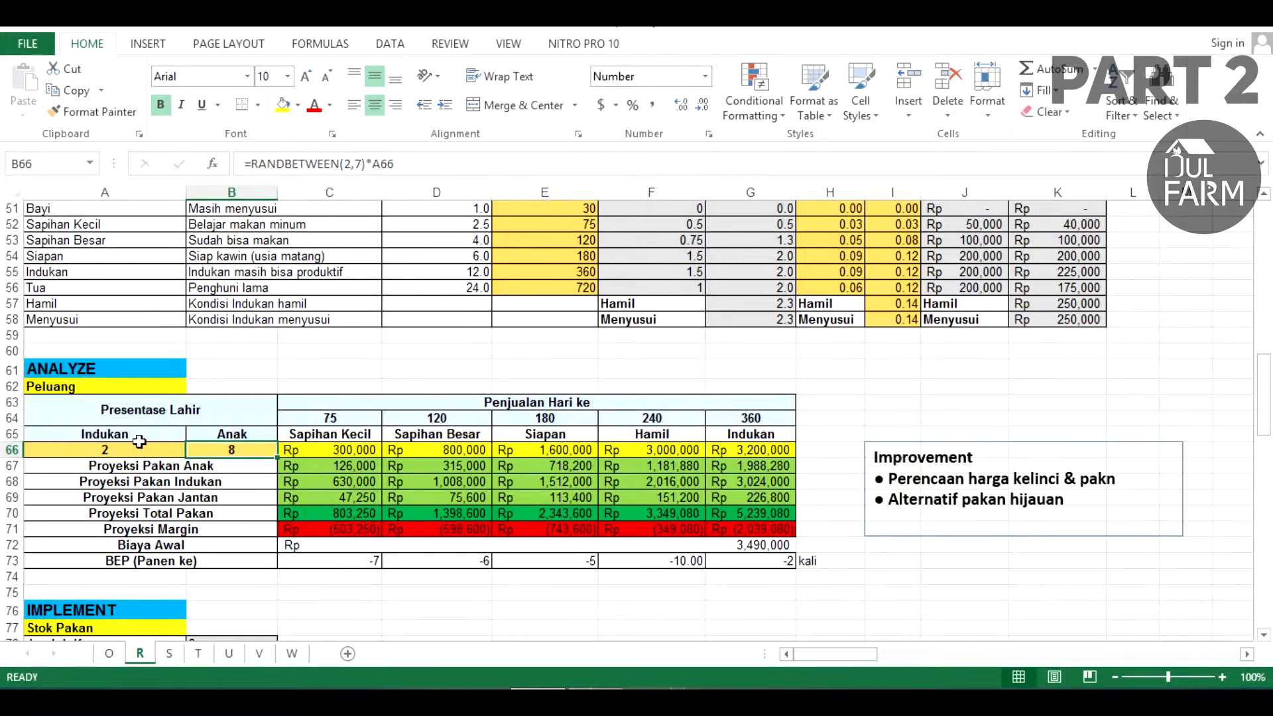
Review the Proyeksi Pakan Anak row across C67:G67 and compare the C67 formula with Proyeksi Pakan Indukan in C68.
click(302, 469)
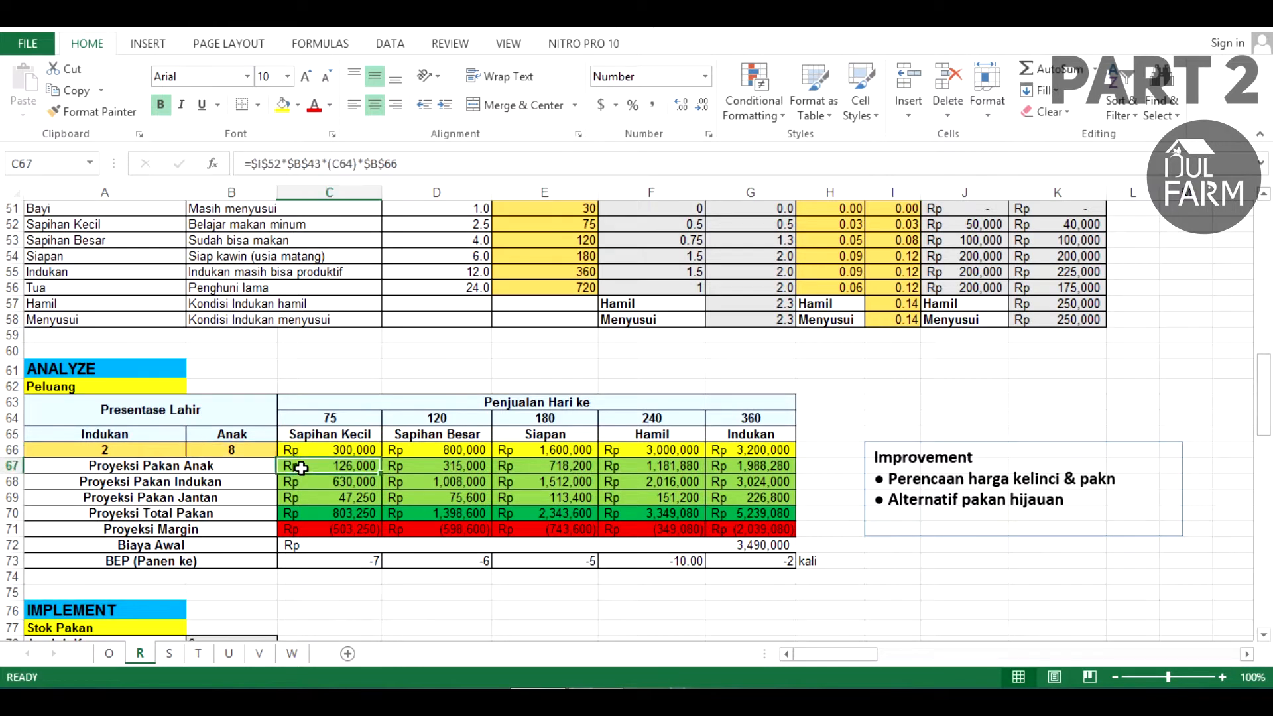
drag(319, 462, 749, 467)
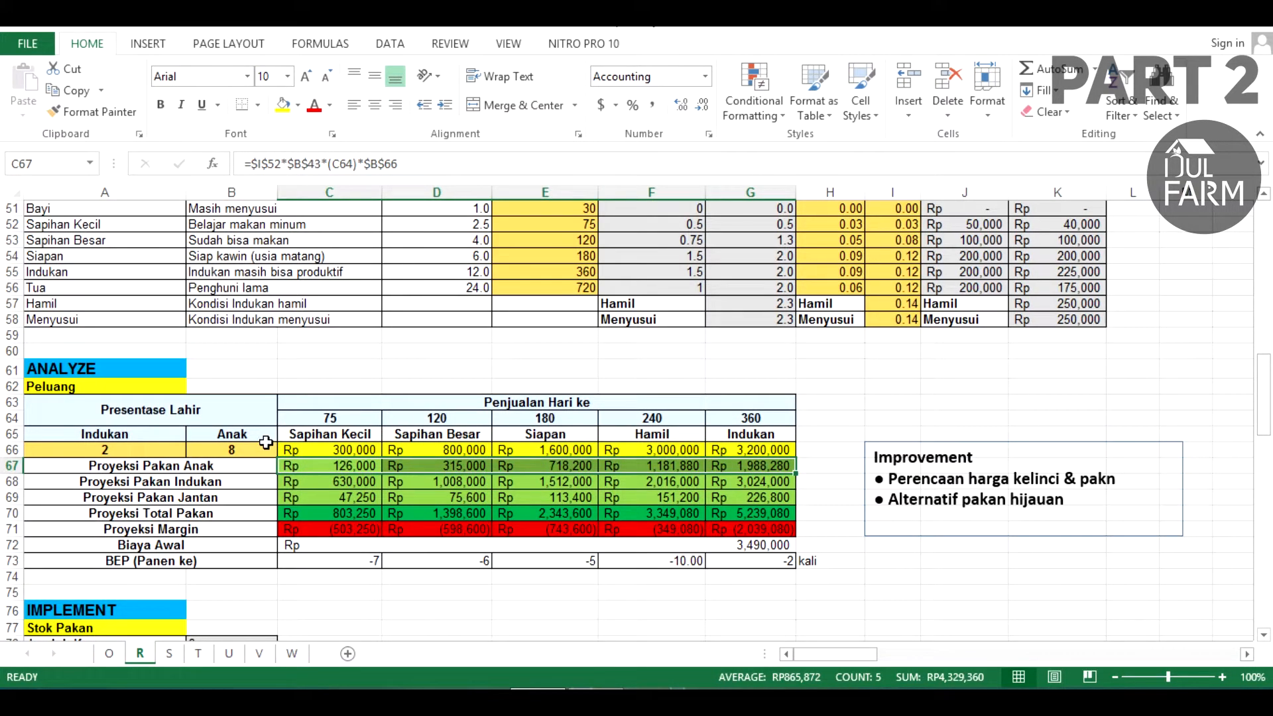
click(269, 467)
click(301, 475)
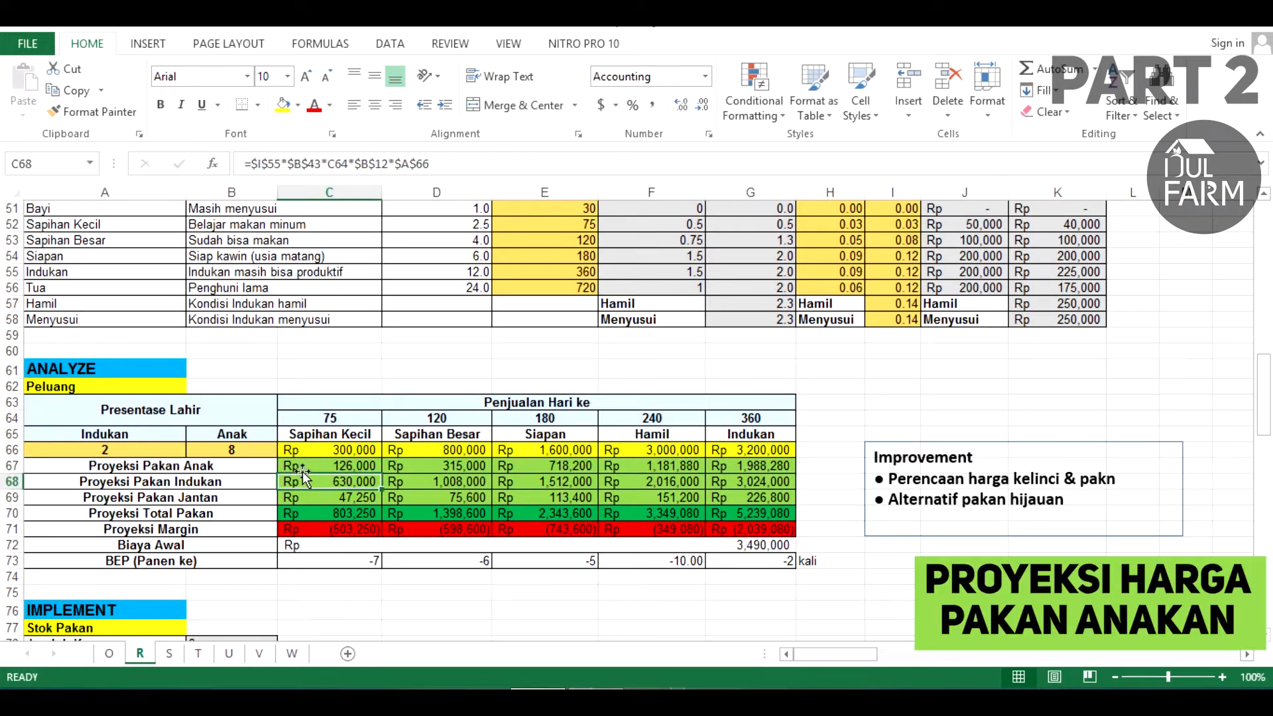
click(297, 467)
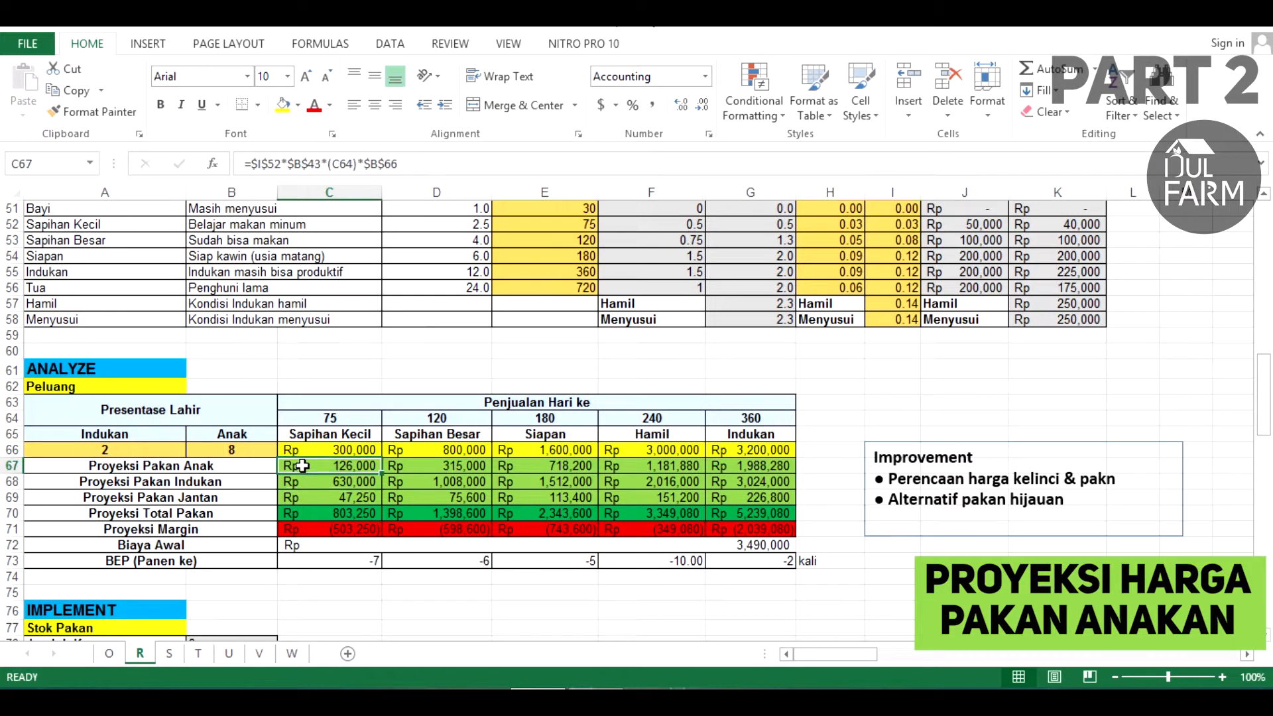
click(242, 470)
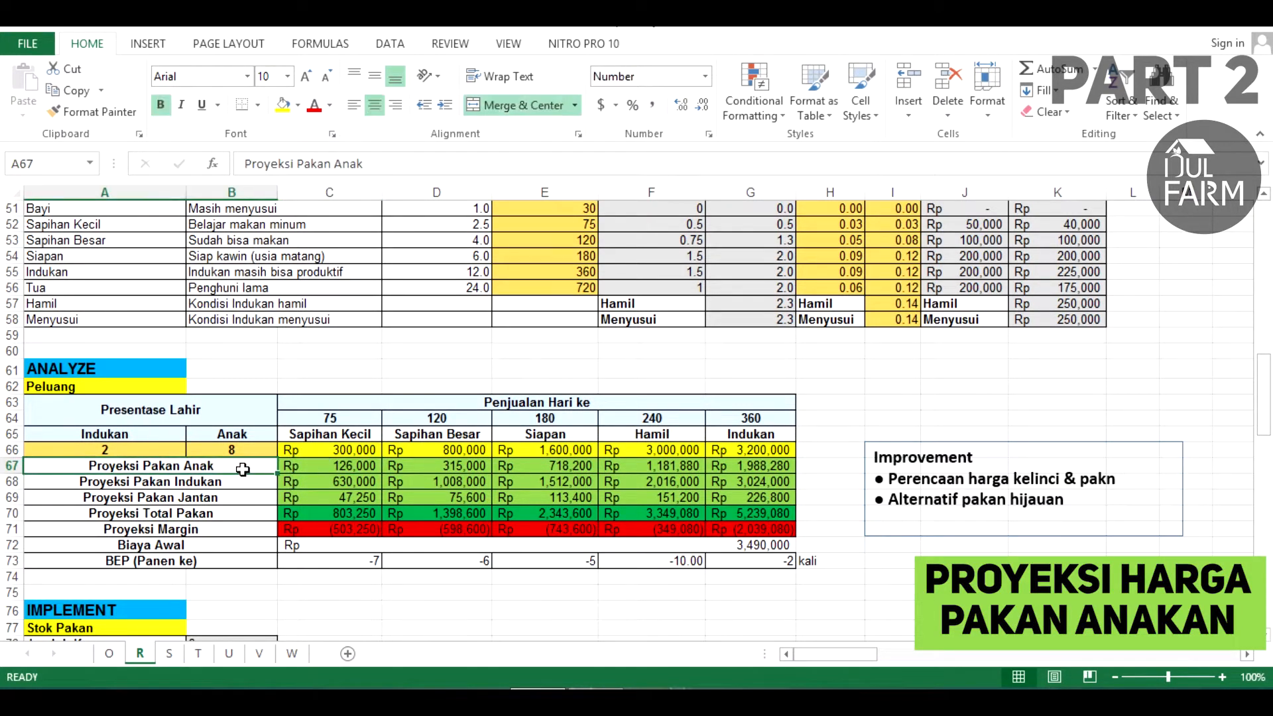
click(307, 468)
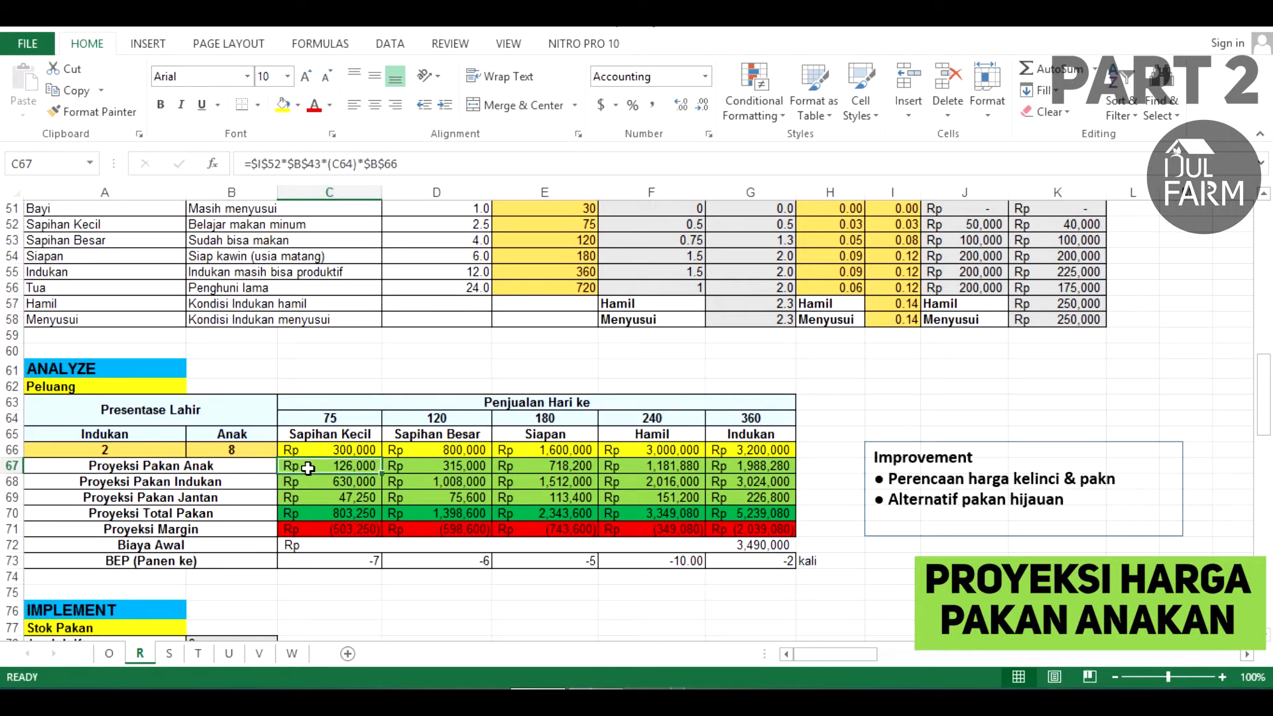
Examine the Proyeksi Pakan Anak formula in C67 and locate its $I$52 reference in the Betina feed weight column, keeping the formula as is.
double_click(328, 466)
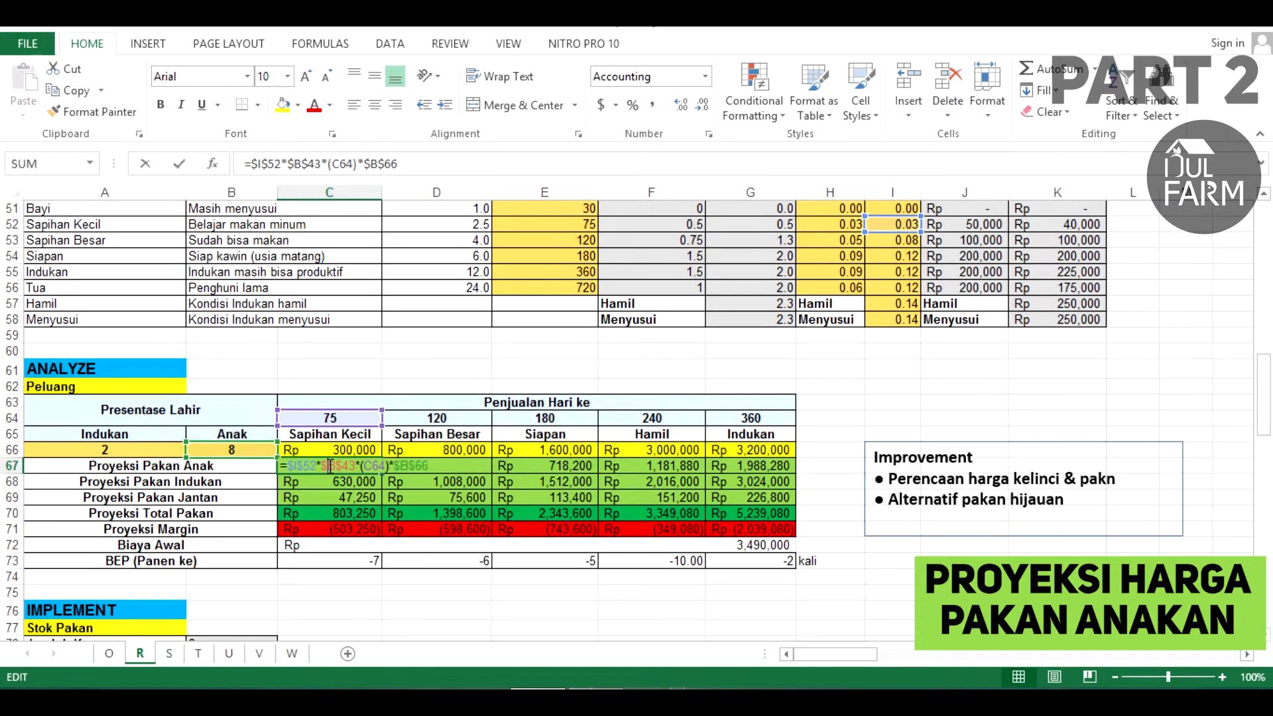
click(268, 170)
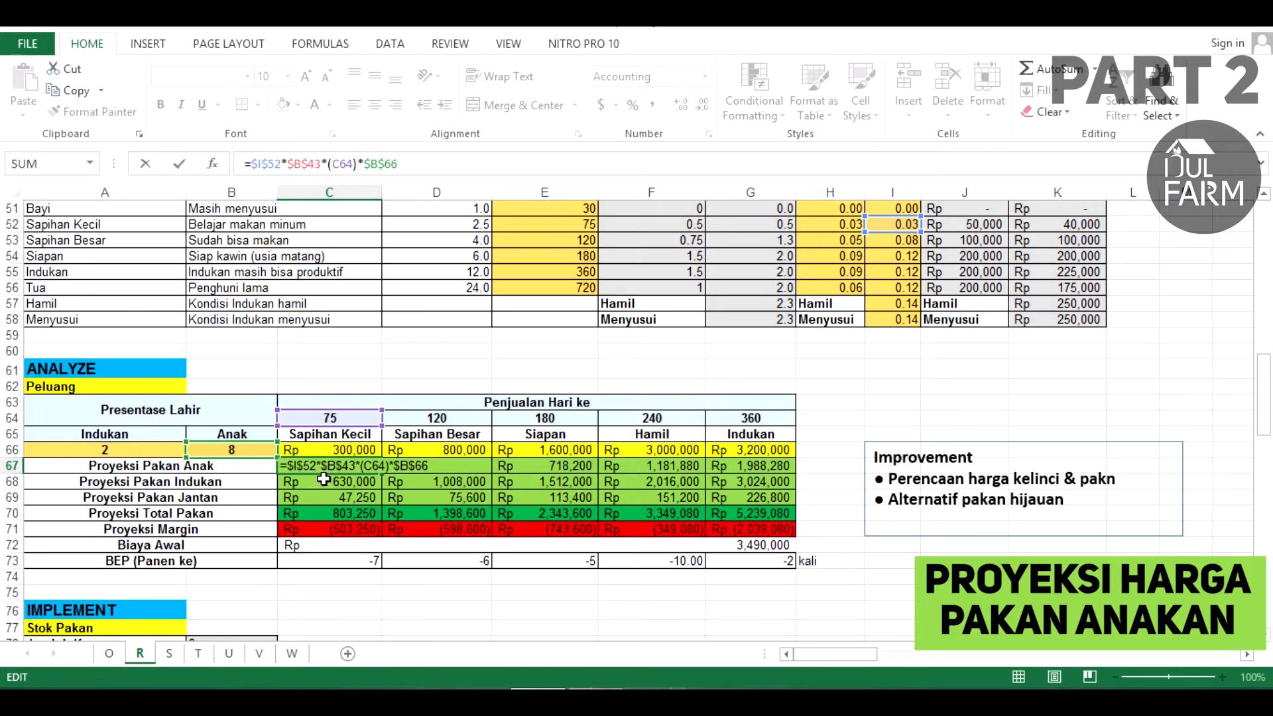
key(Escape)
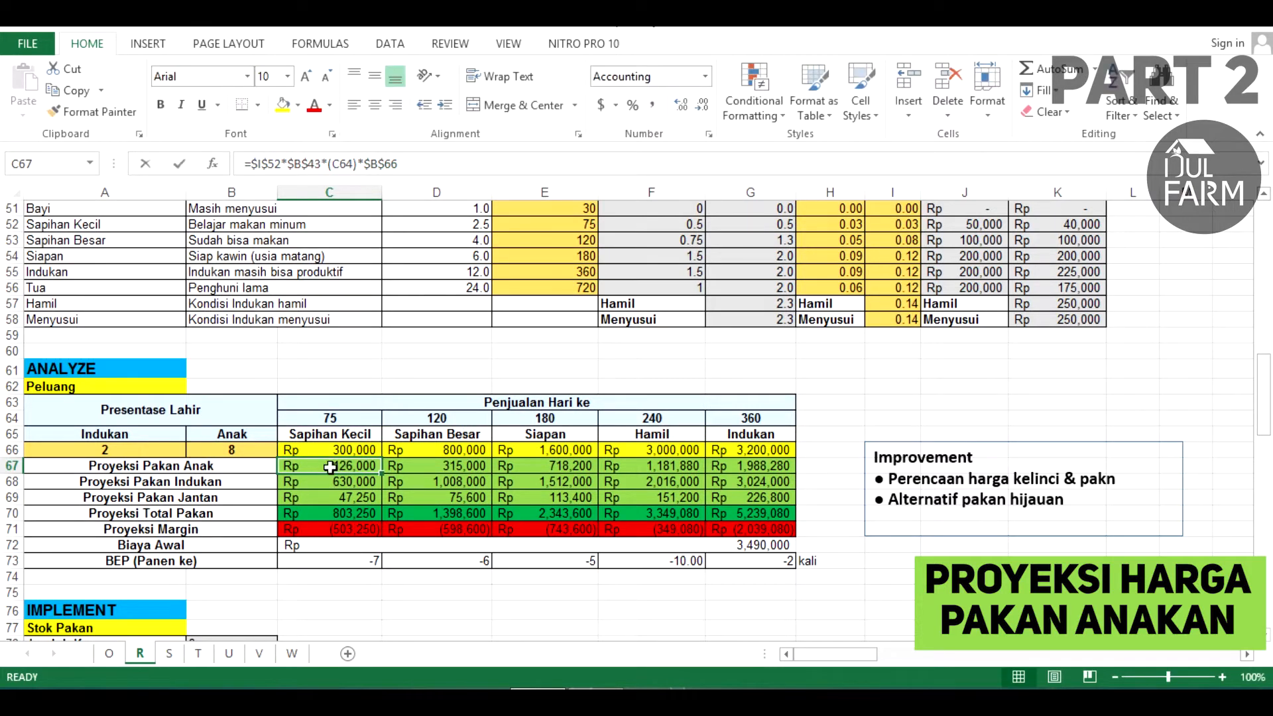
double_click(329, 467)
scroll(783, 408, up, 1)
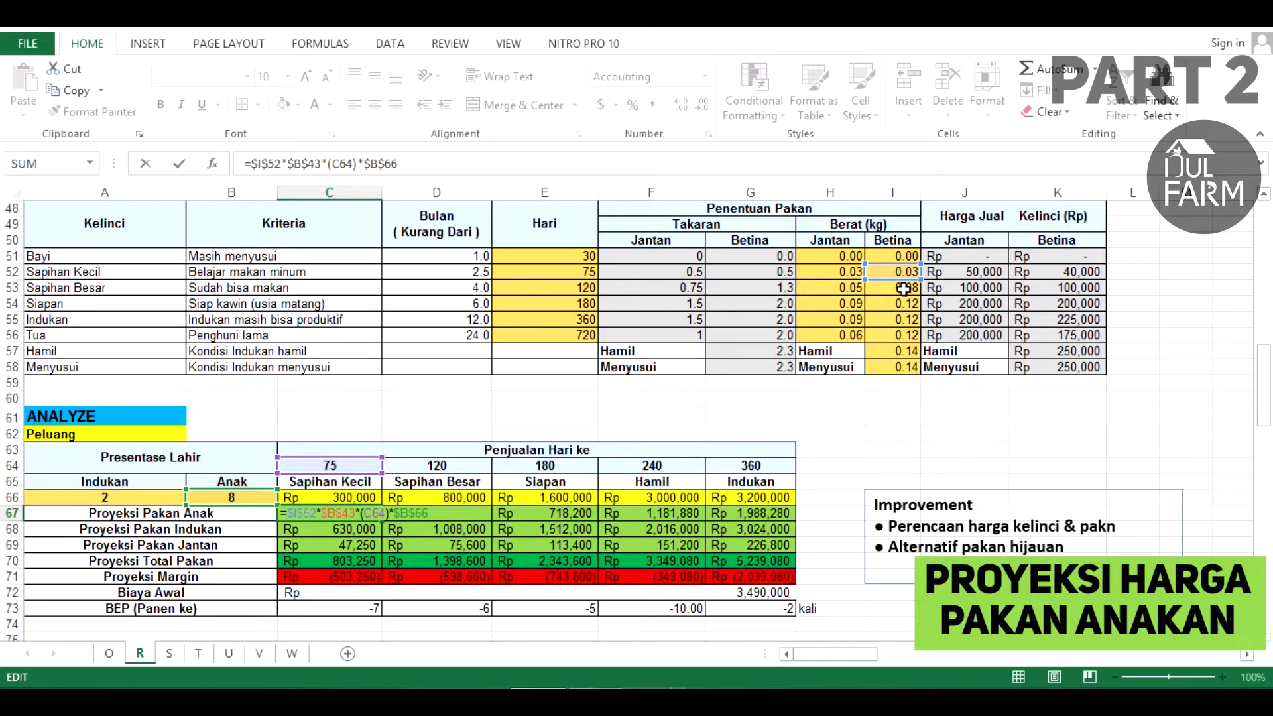
scroll(663, 451, down, 1)
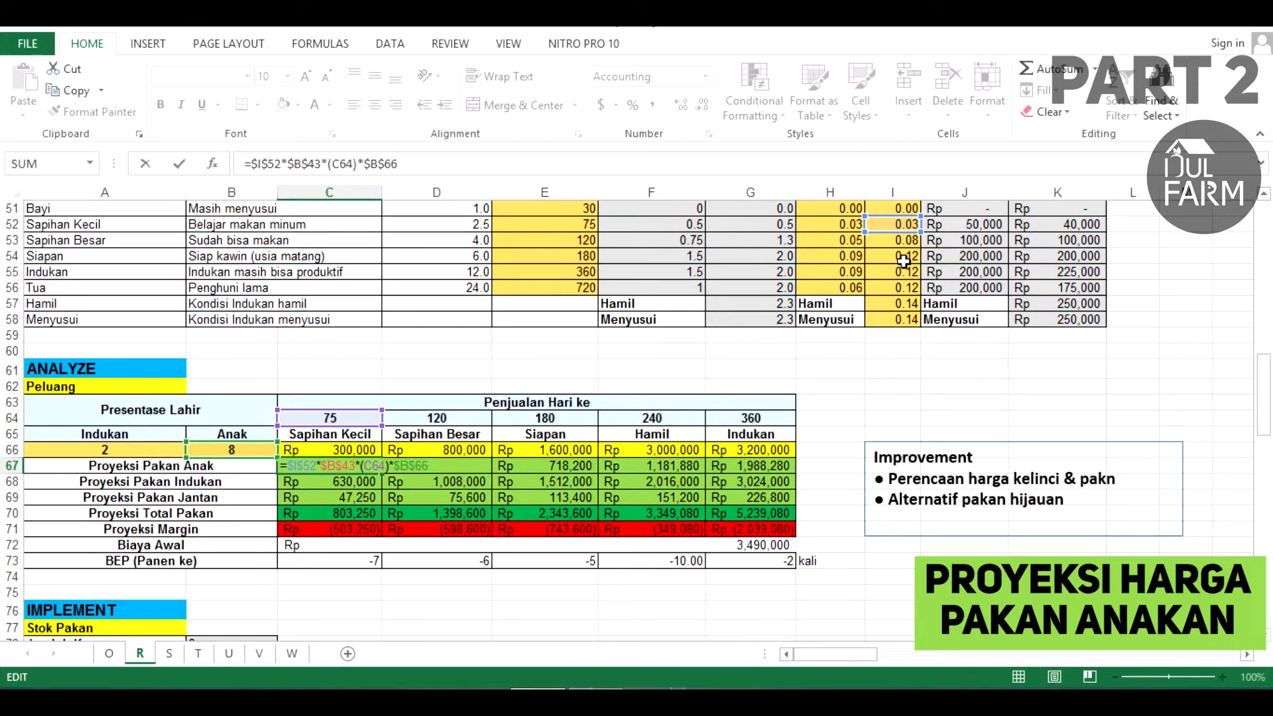
scroll(903, 260, up, 1)
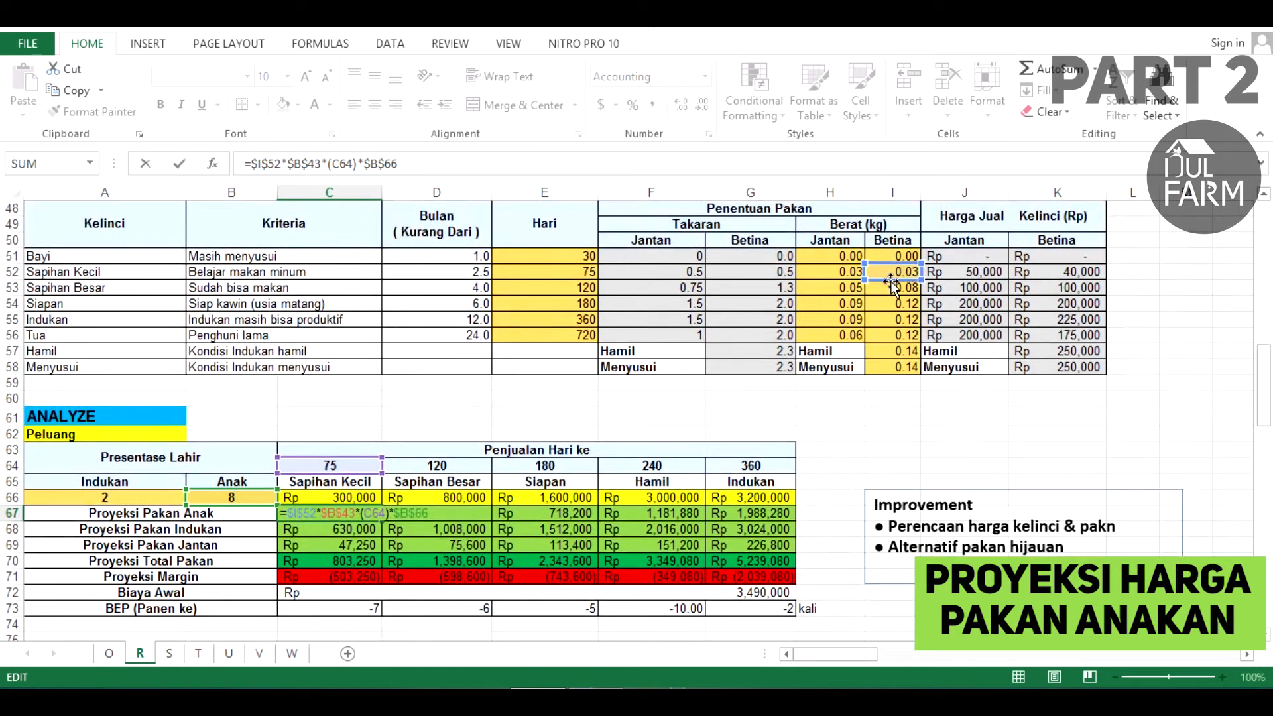
key(ctrl+Return)
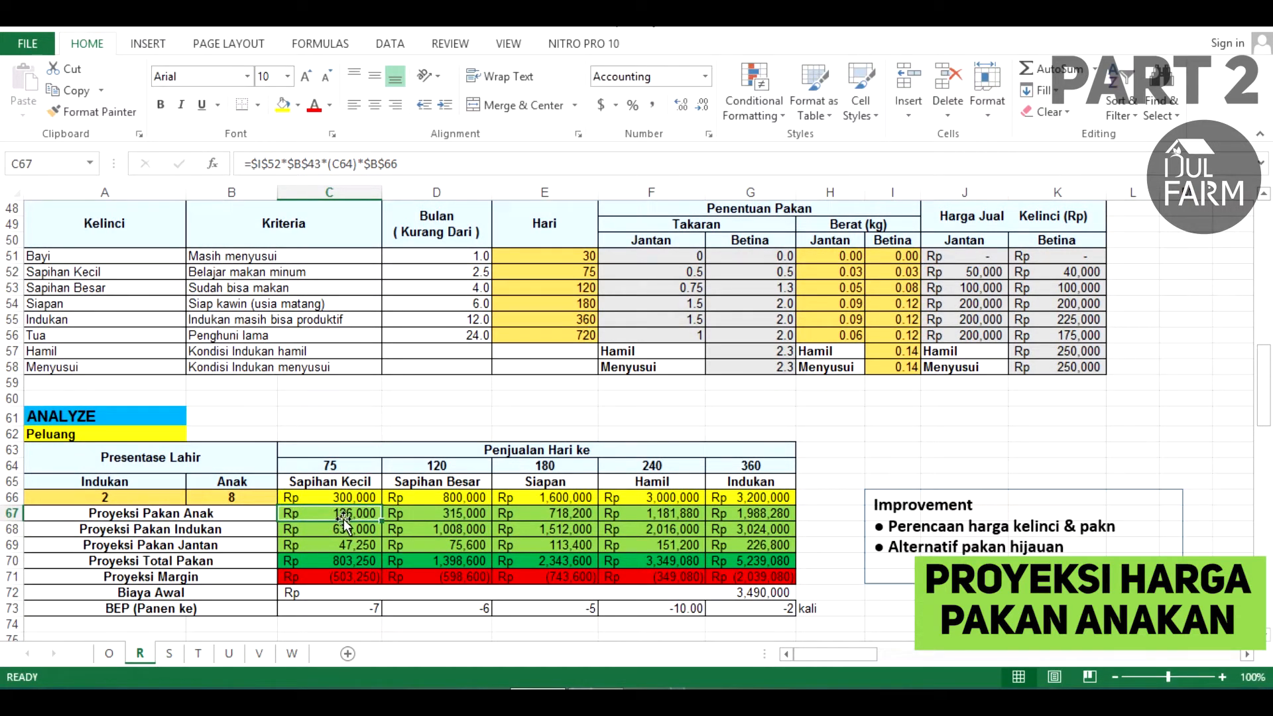
Trace the C67 formula's references to $I$52, Rate Pakan per kg in $B$43, day count C64 and Anak count $B$66, keeping the formula as is.
double_click(348, 516)
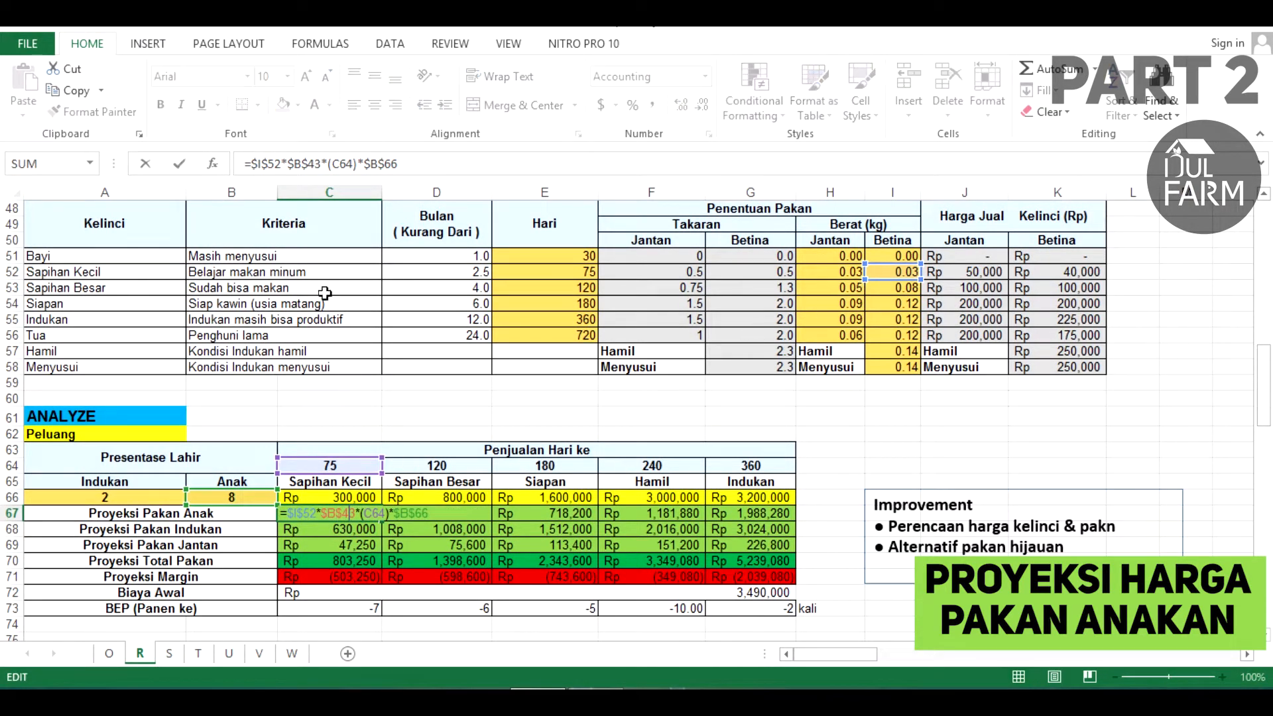
click(270, 165)
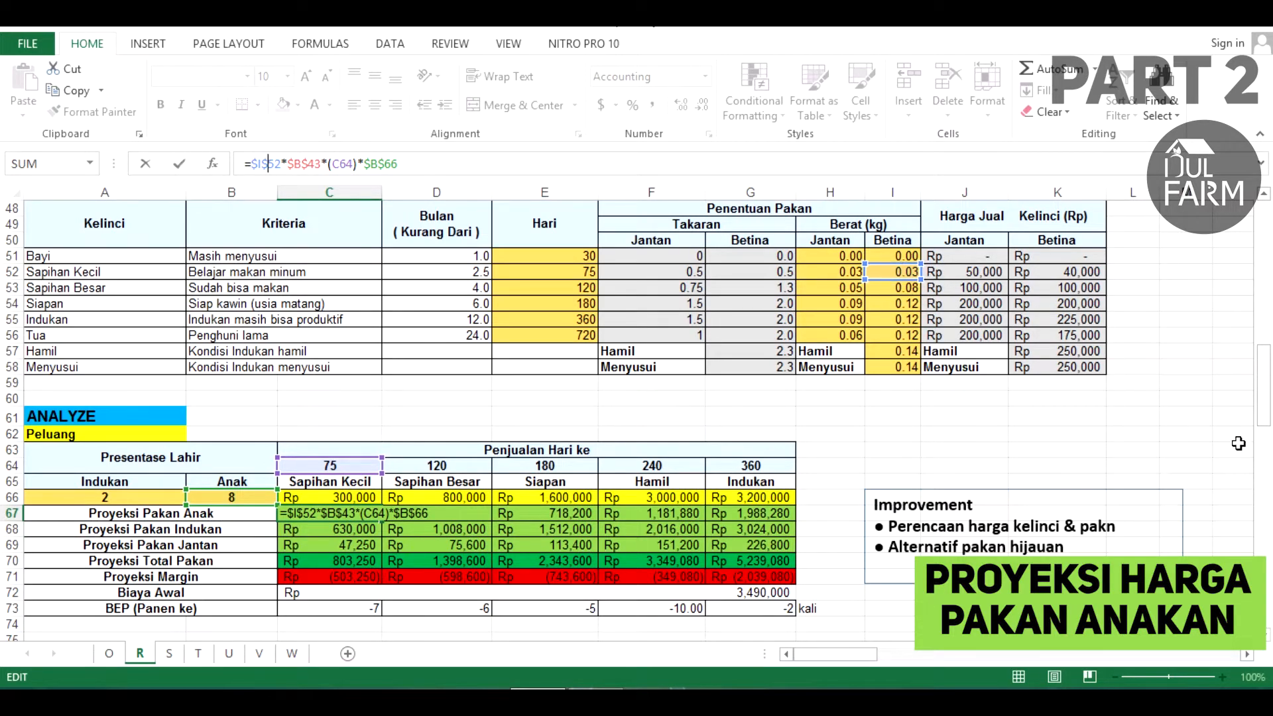
drag(1264, 391, 1264, 389)
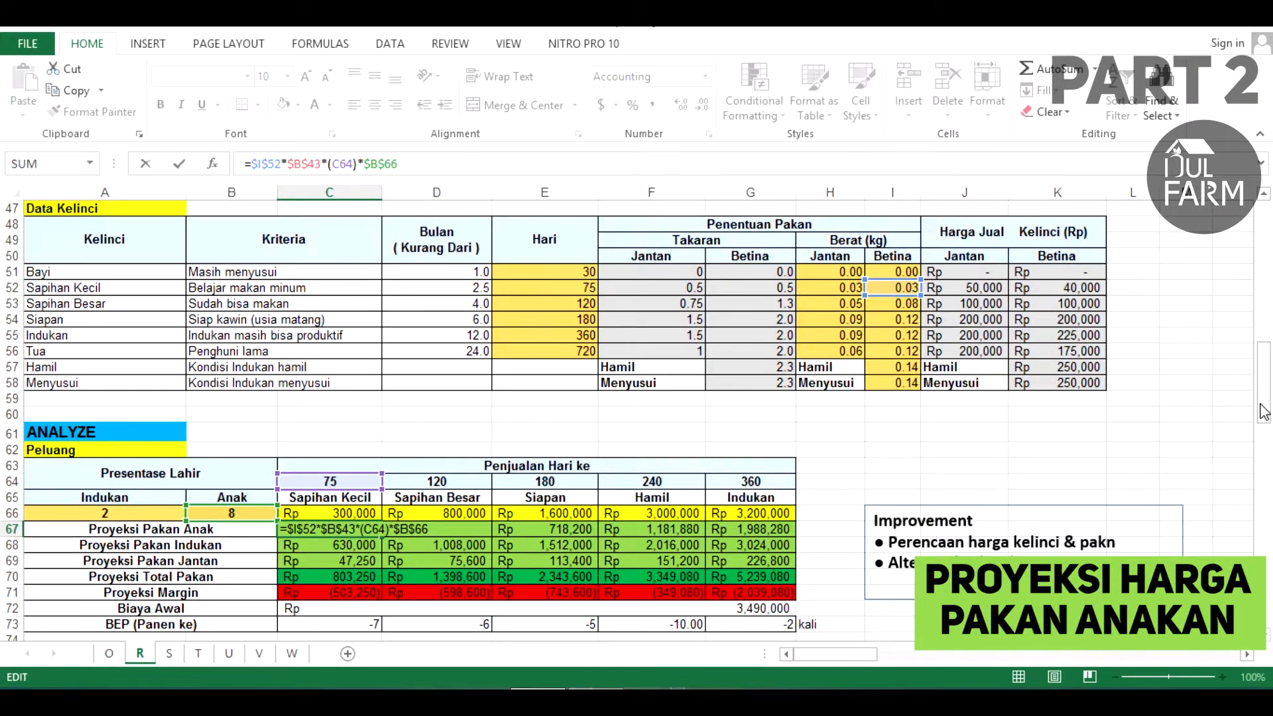
drag(1265, 409, 1264, 379)
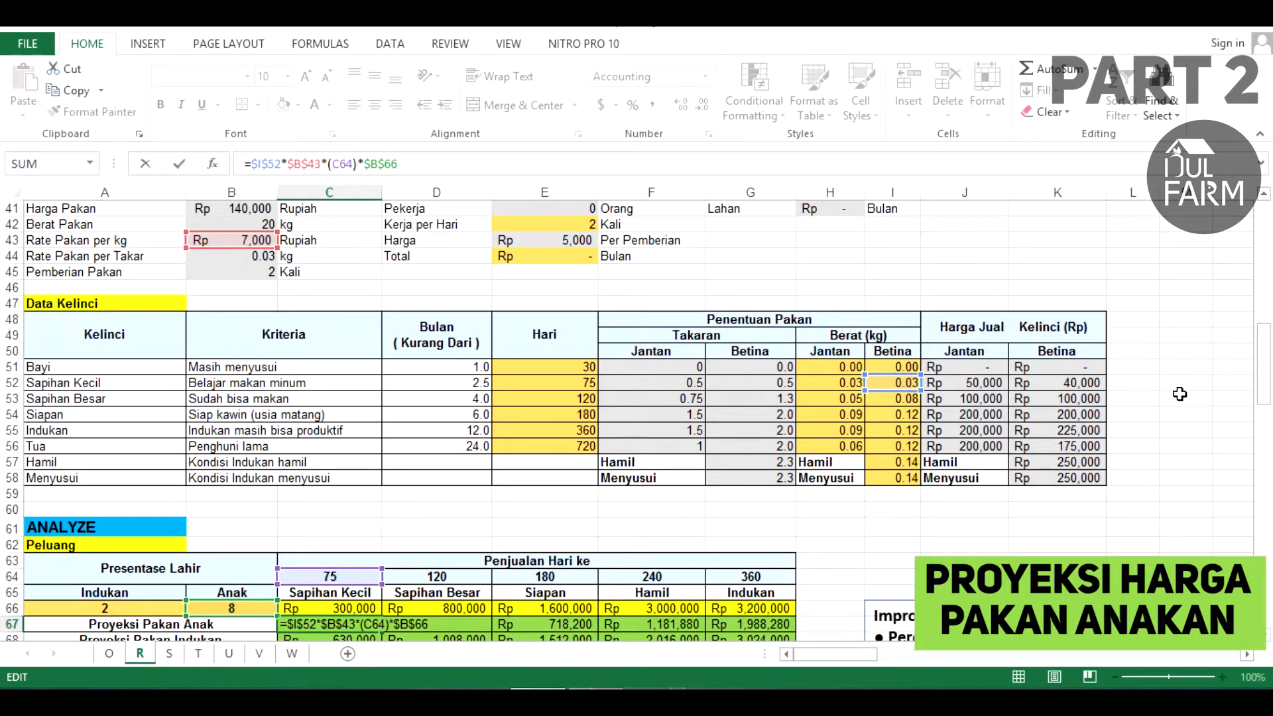
mouse_move(1266, 375)
mouse_down()
mouse_move(1270, 365)
mouse_move(1266, 399)
mouse_up()
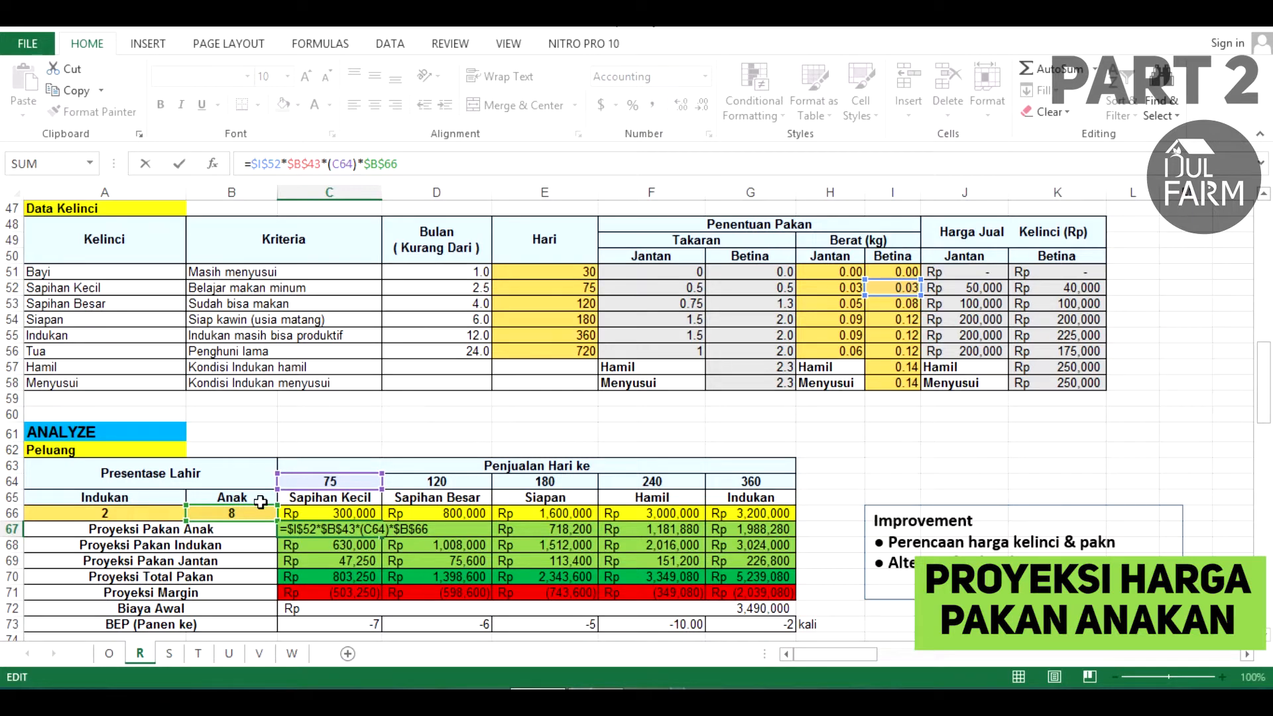
click(1265, 366)
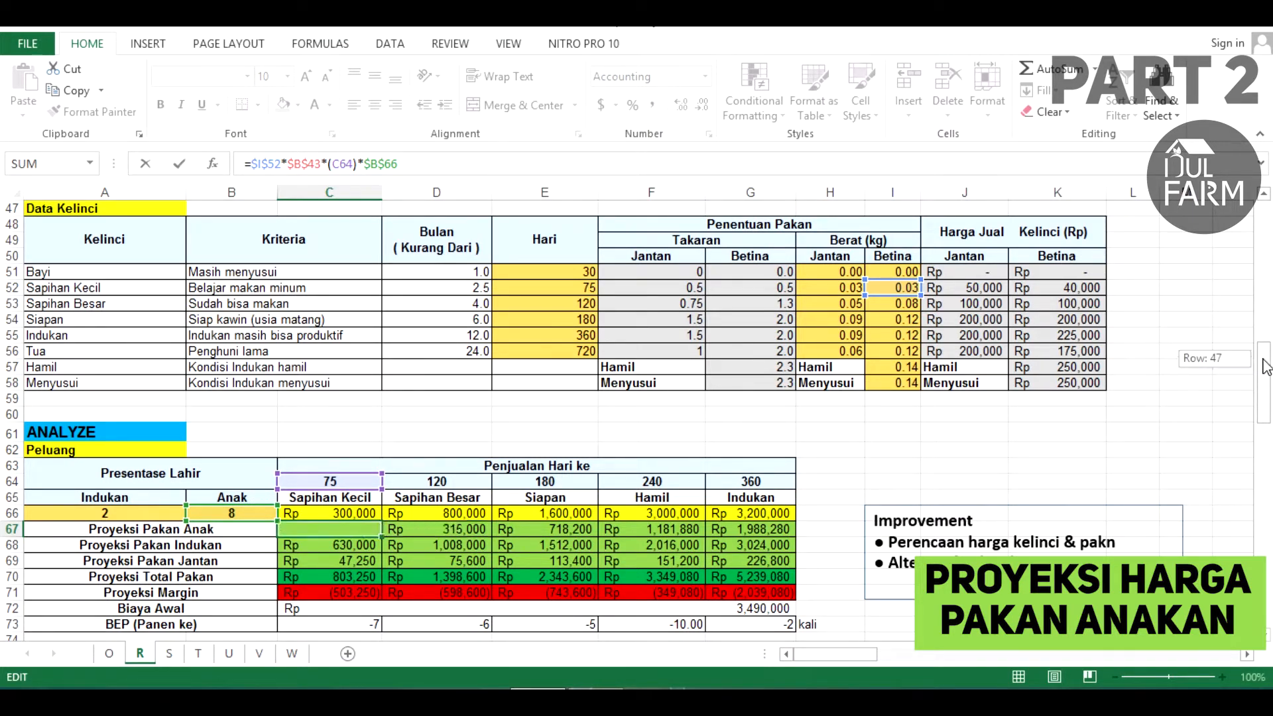
drag(1265, 367, 1265, 371)
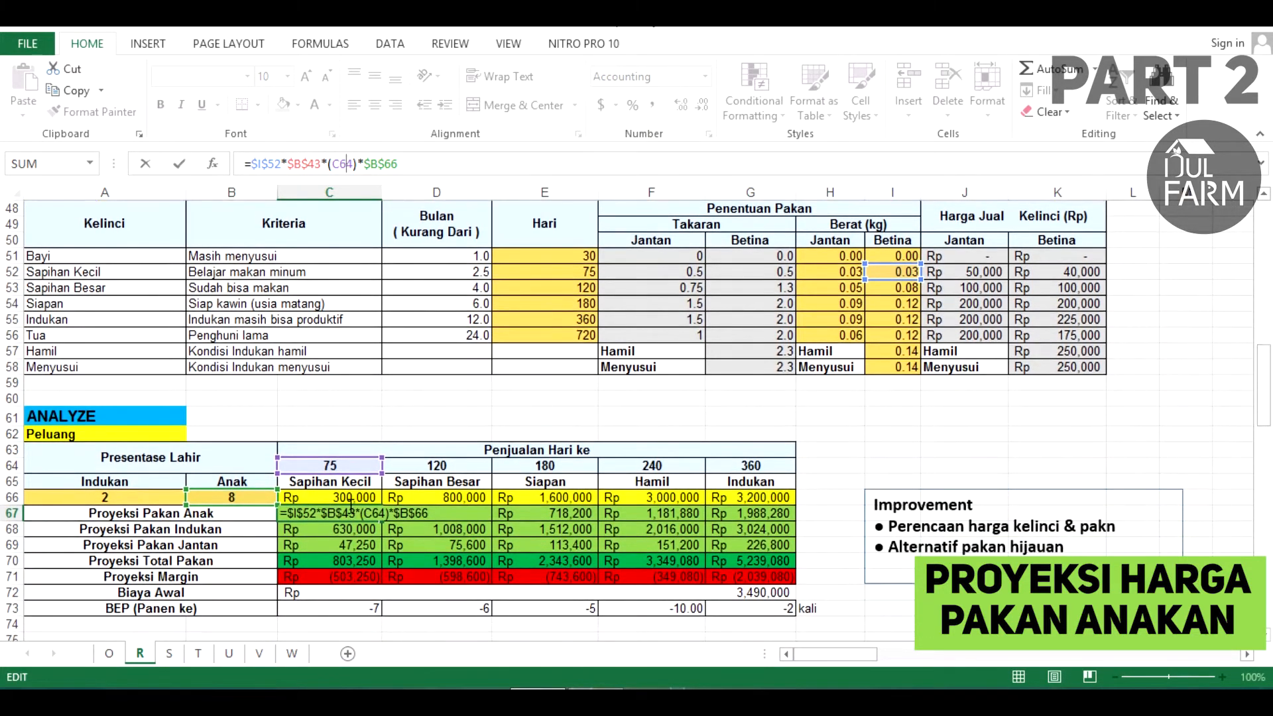
key(ctrl+Return)
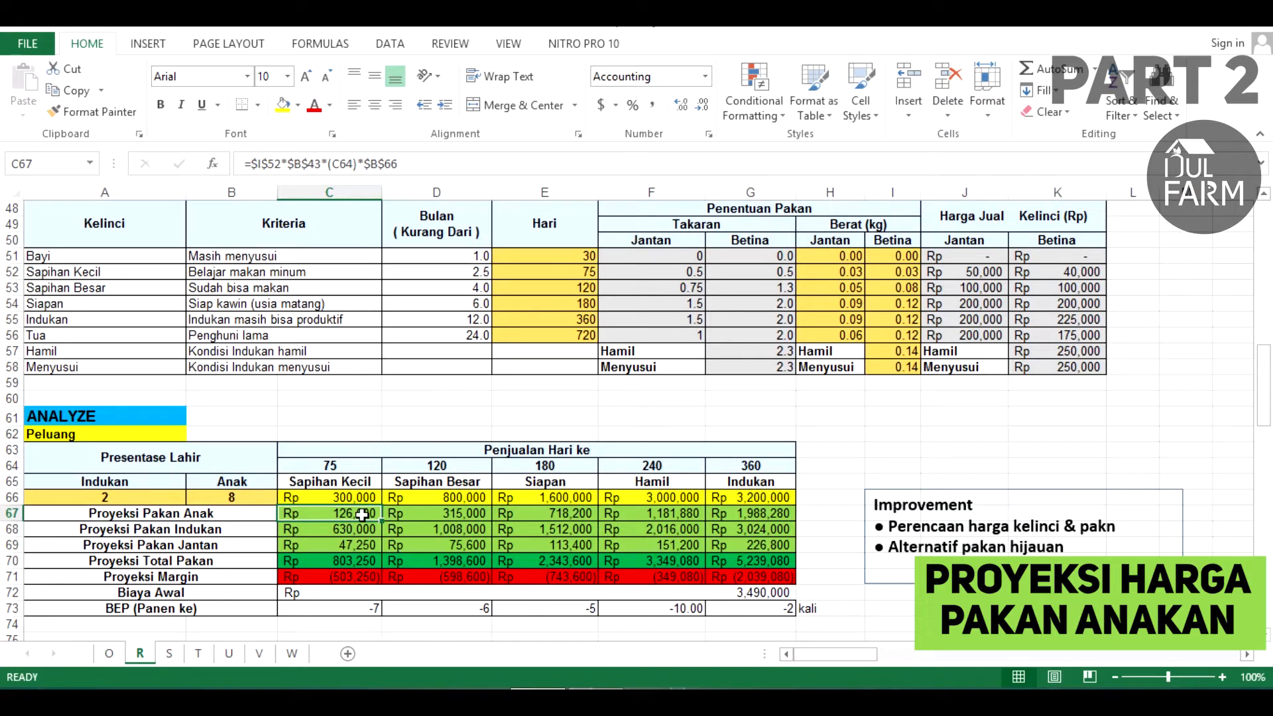
Inspect the Sapihan Besar offspring feed formula in D67 and the cells it references, leaving it unedited.
click(437, 513)
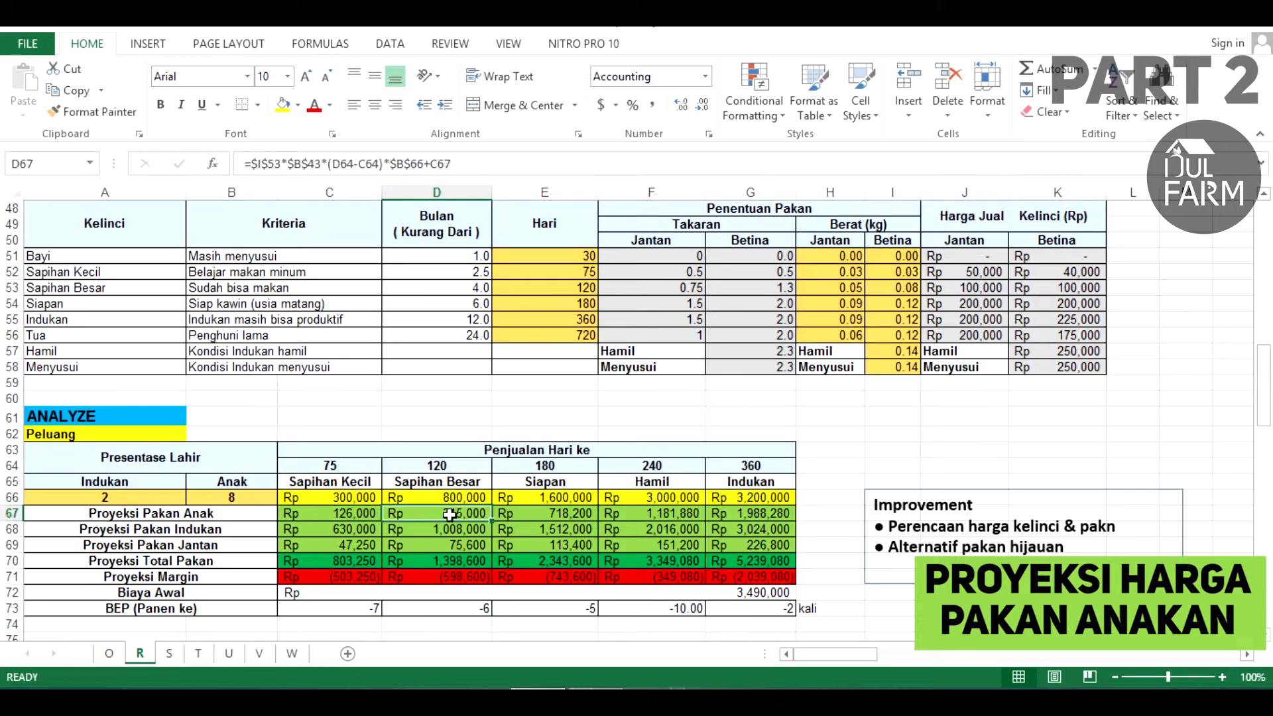
double_click(443, 513)
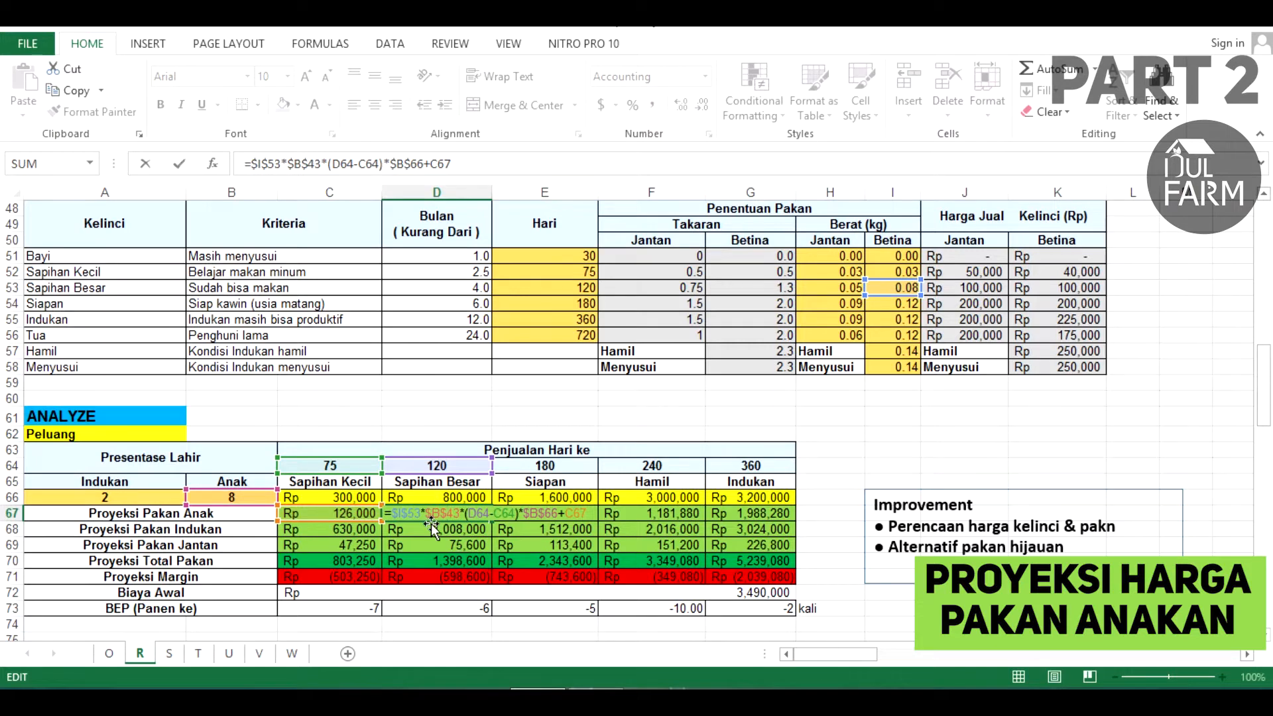
click(358, 168)
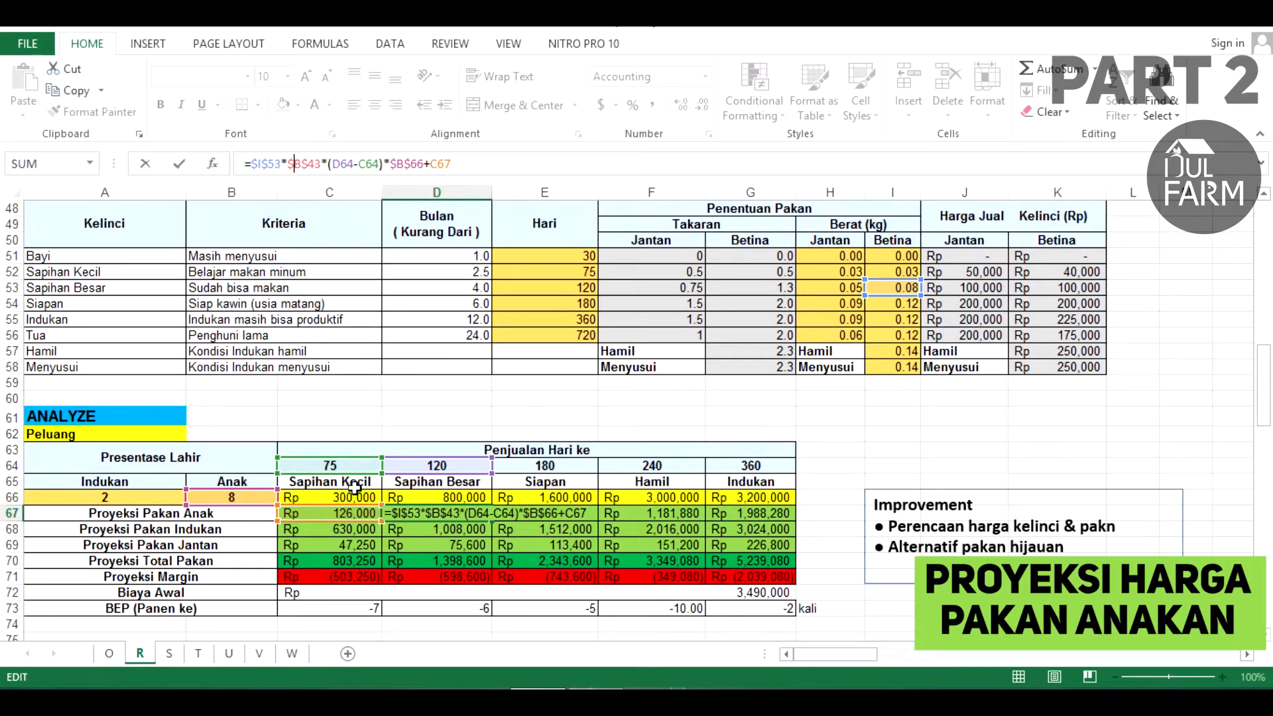
key(ctrl+Return)
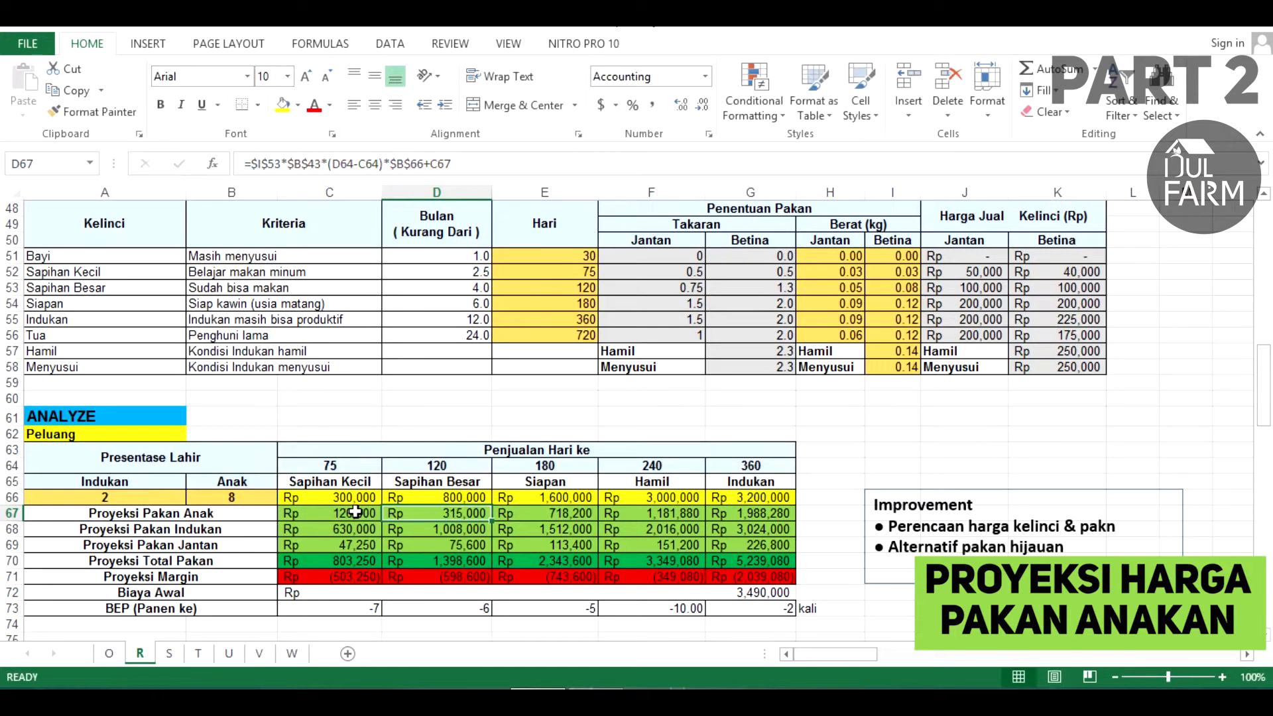
Compare the Sapihan Kecil and Sapihan Besar stages in C65 and D65 along with the Sapihan Kecil feed projection in C67.
click(332, 480)
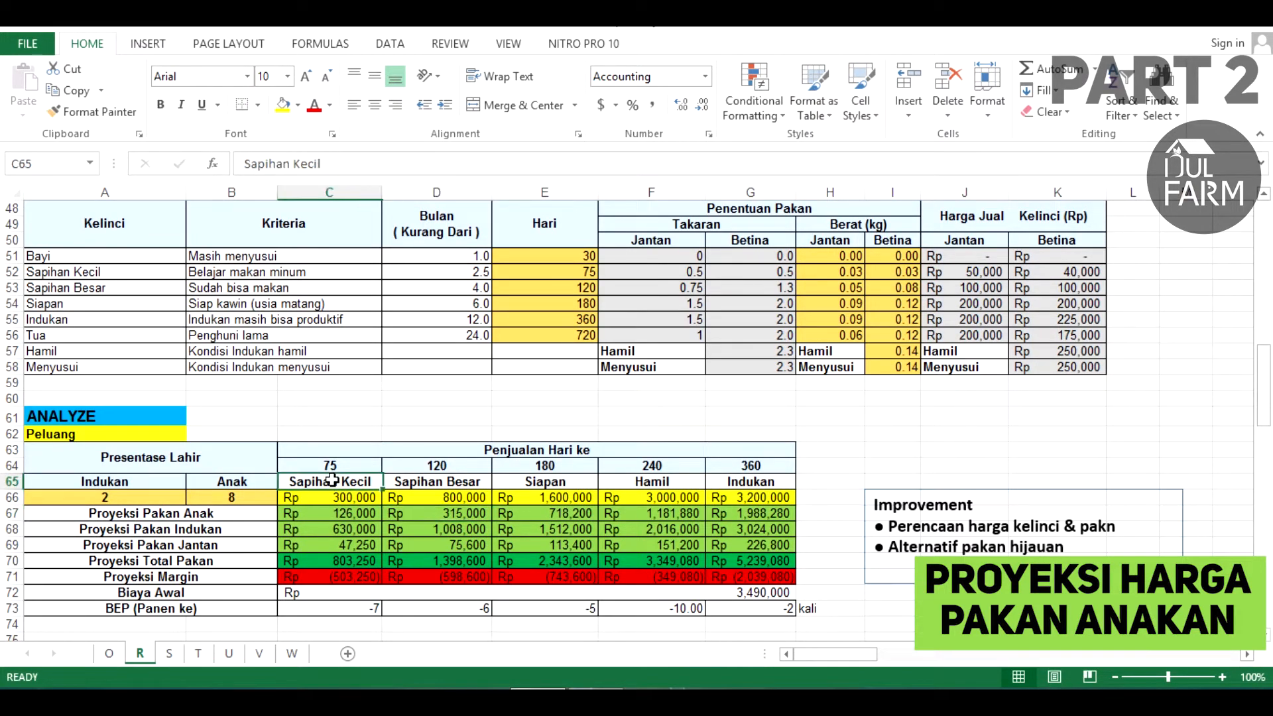
click(354, 513)
click(368, 480)
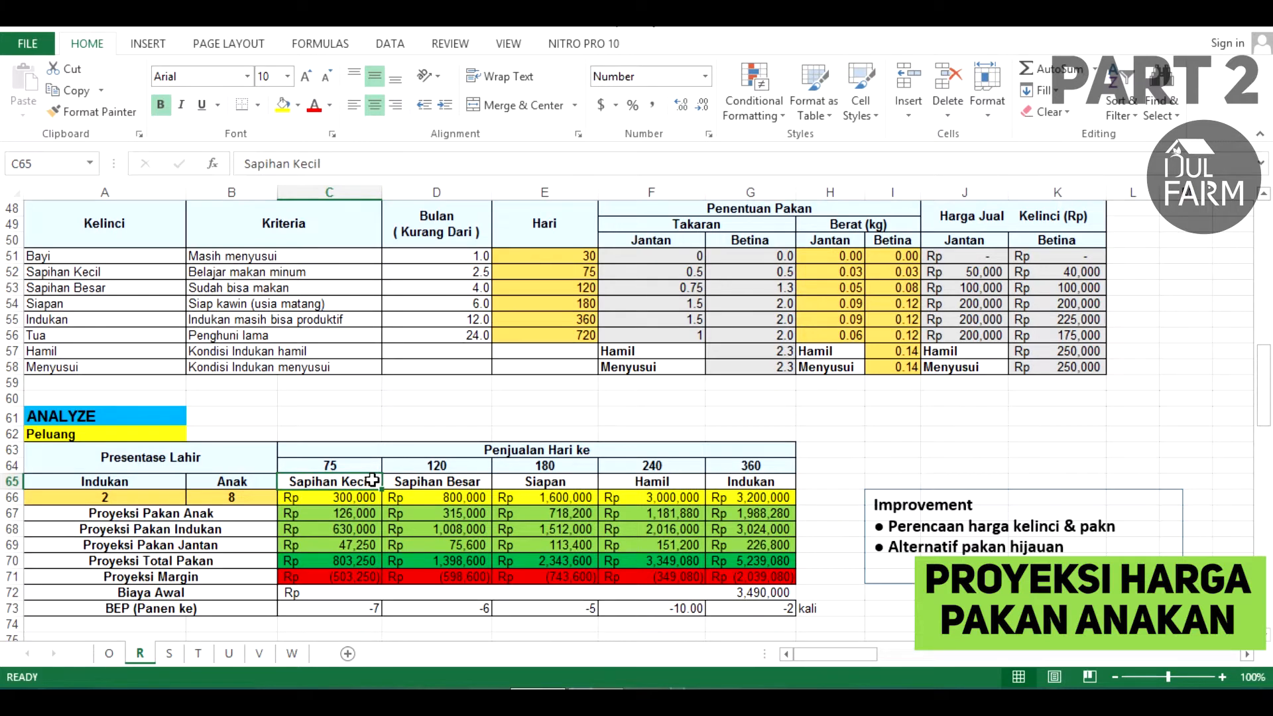
click(352, 509)
click(353, 482)
click(409, 484)
click(364, 482)
click(417, 481)
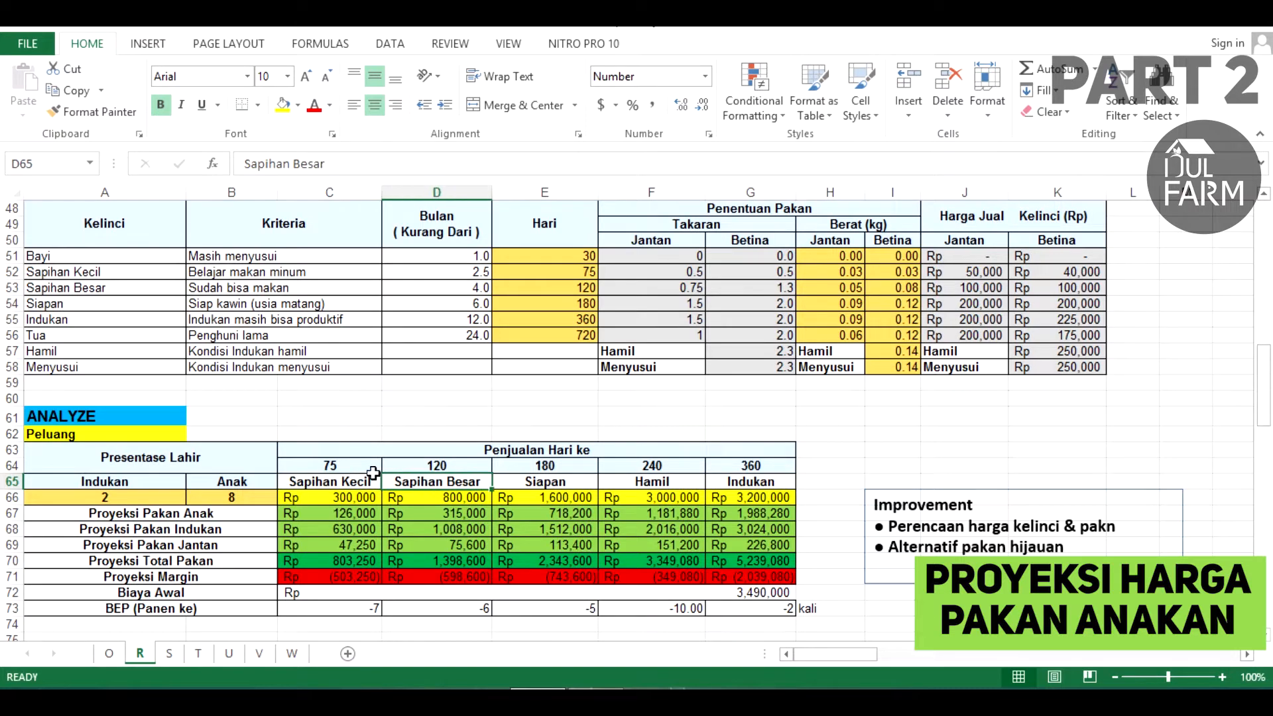
Examine the $I$53*$B$43*(D64-C64)*$B$66 portion of the D67 formula and its added C67 term, keeping the formula as is.
double_click(439, 512)
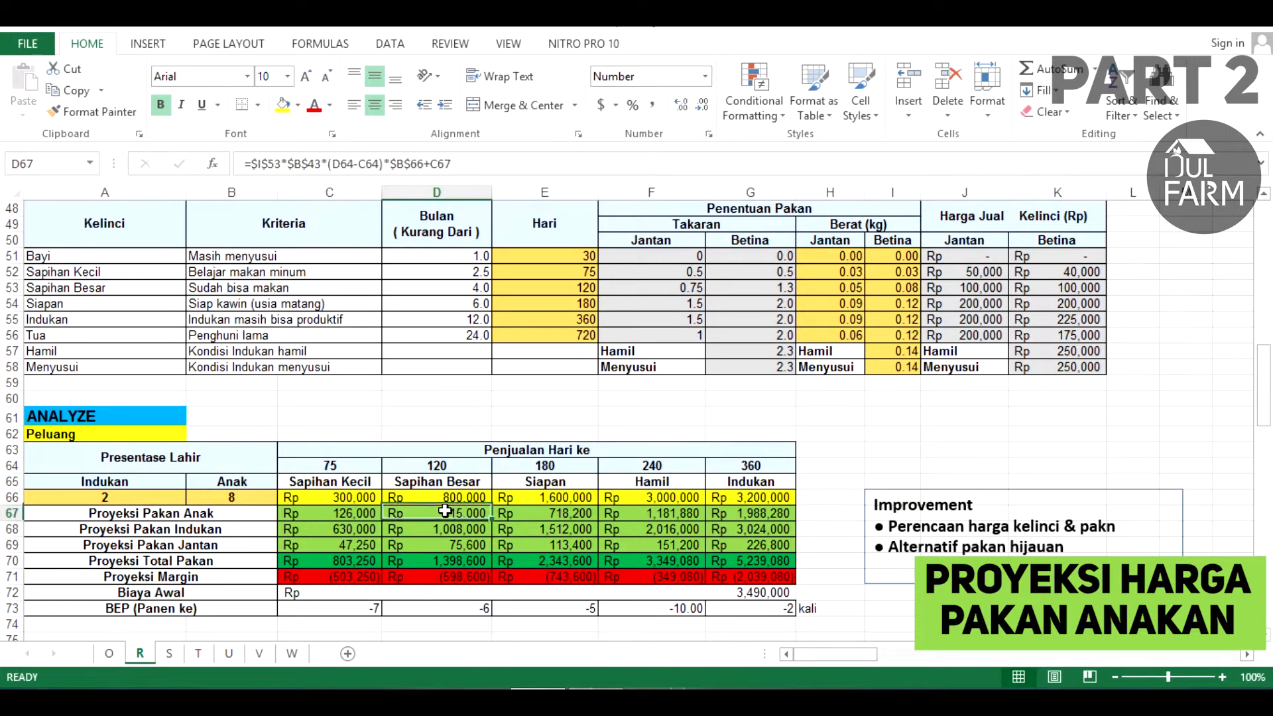
click(359, 164)
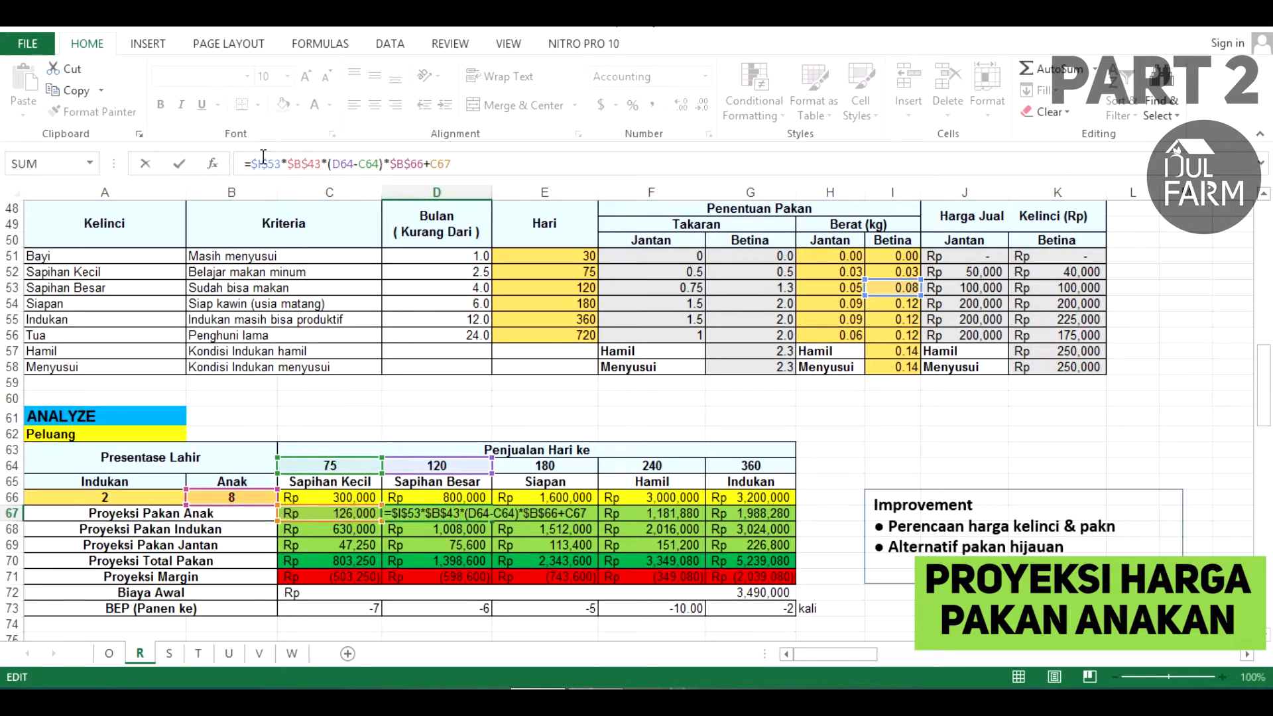
drag(251, 166, 422, 170)
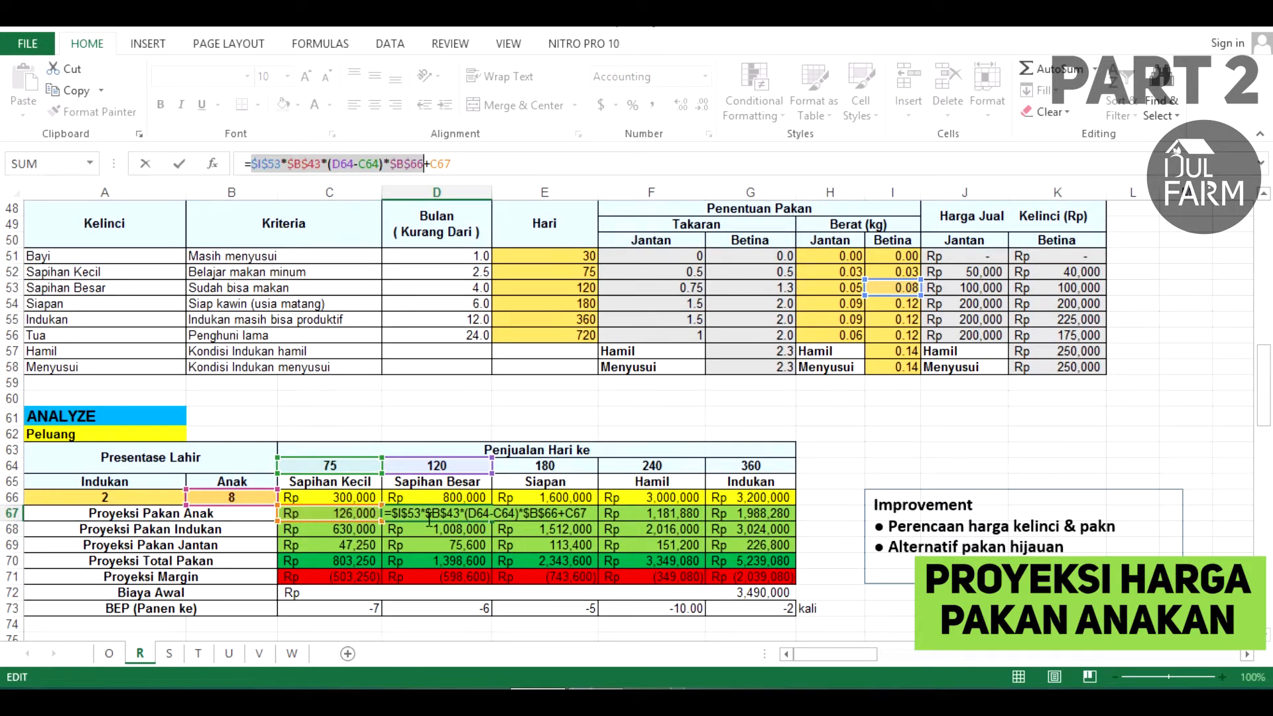
click(353, 174)
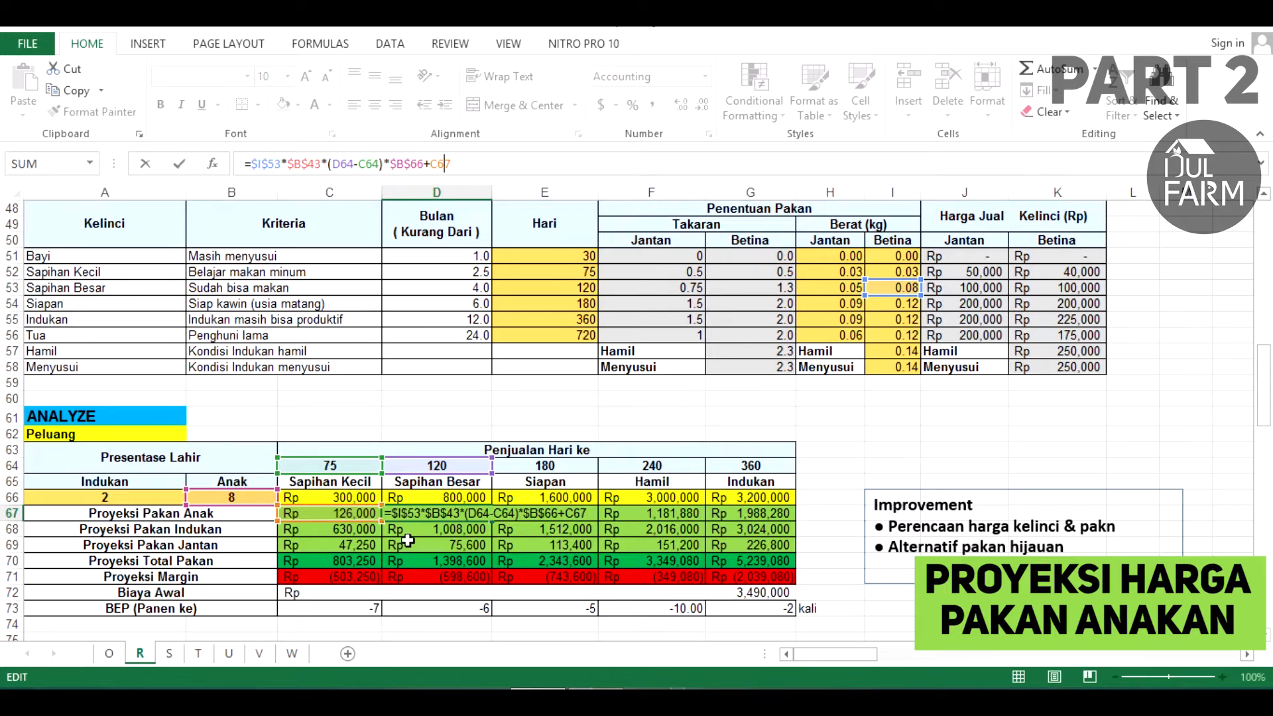
key(Return)
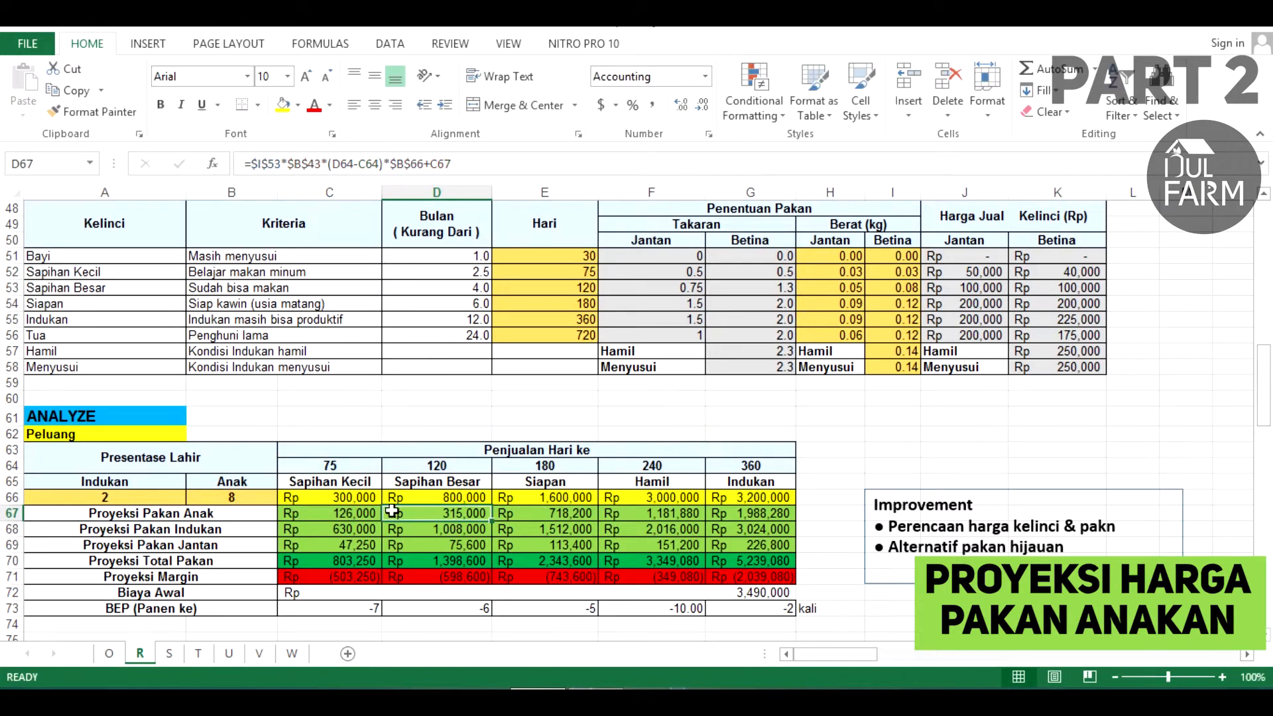
Check how the Proyeksi Pakan Anak formulas in E67, F67 and G67 build on the preceding stage, leaving each formula unedited.
click(368, 517)
click(396, 514)
click(539, 513)
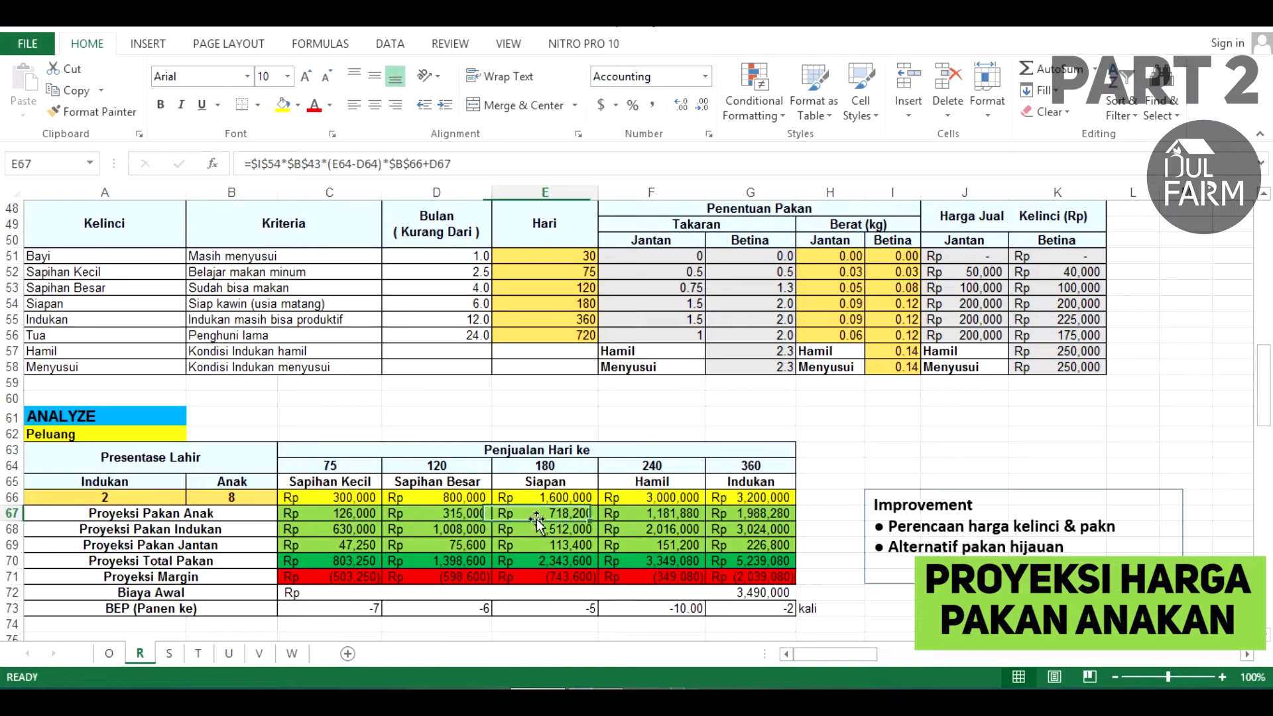
double_click(542, 514)
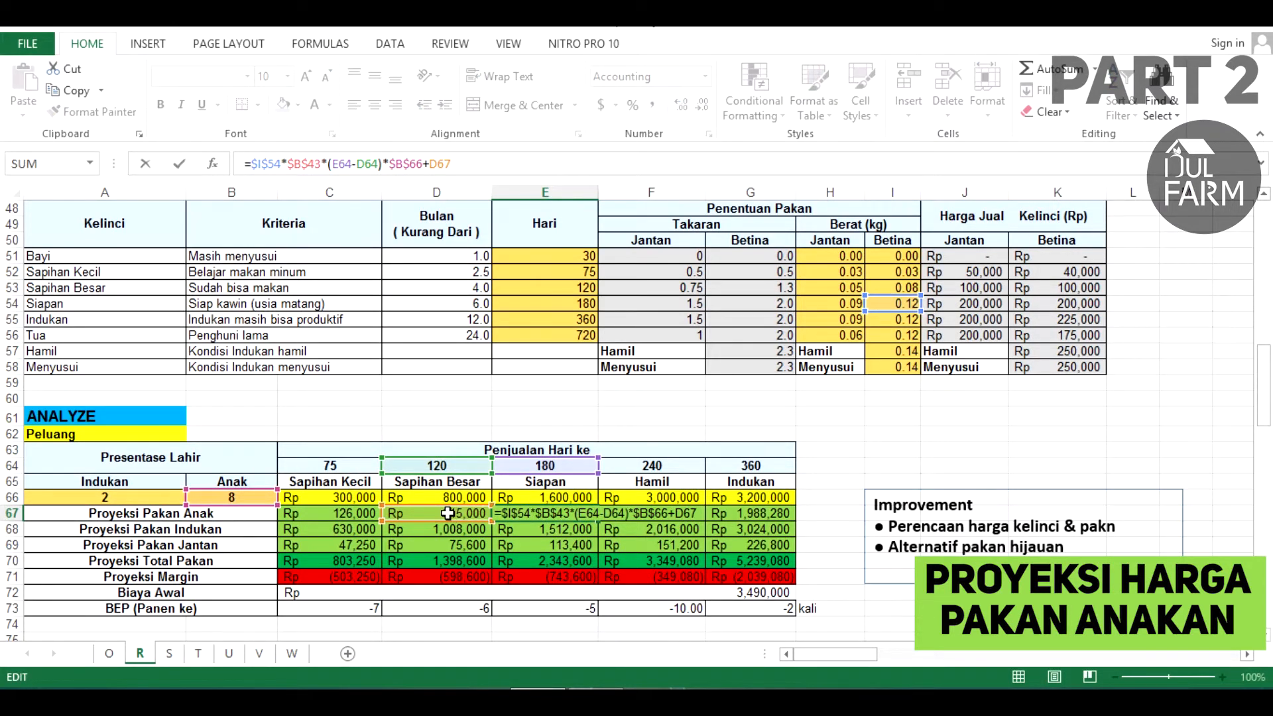
click(641, 513)
double_click(642, 513)
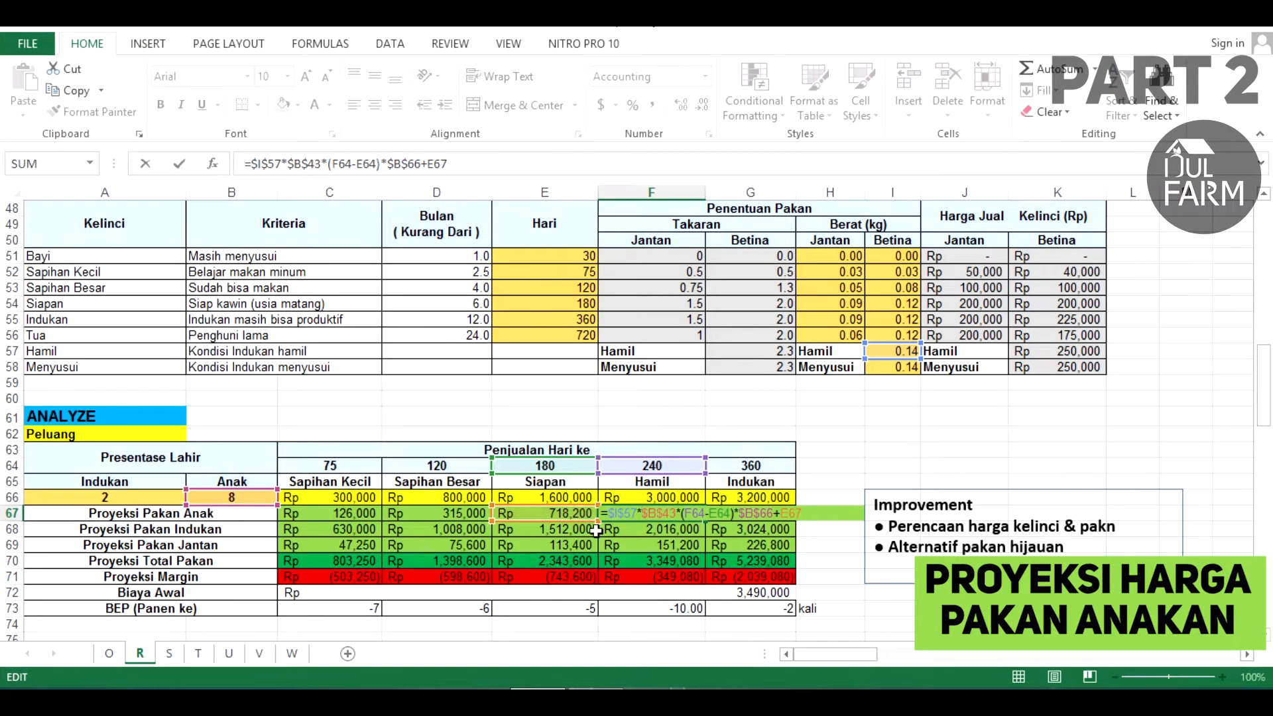
key(Escape)
double_click(732, 513)
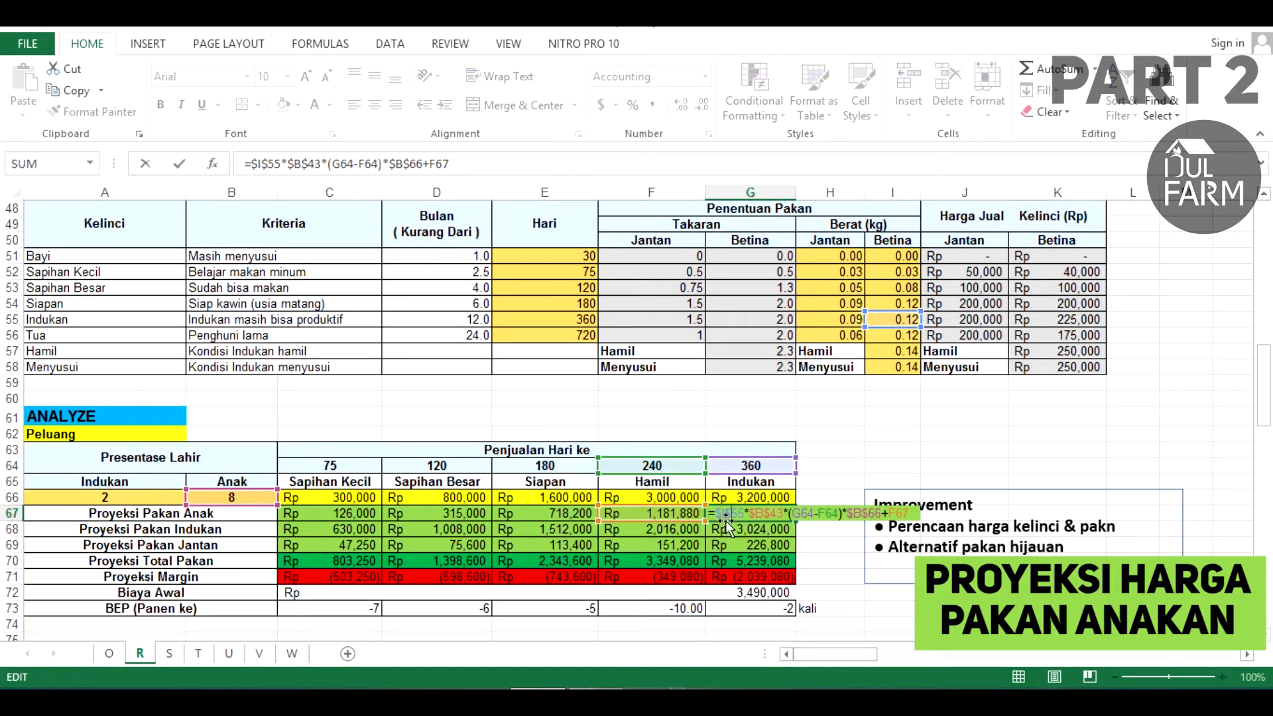
key(Escape)
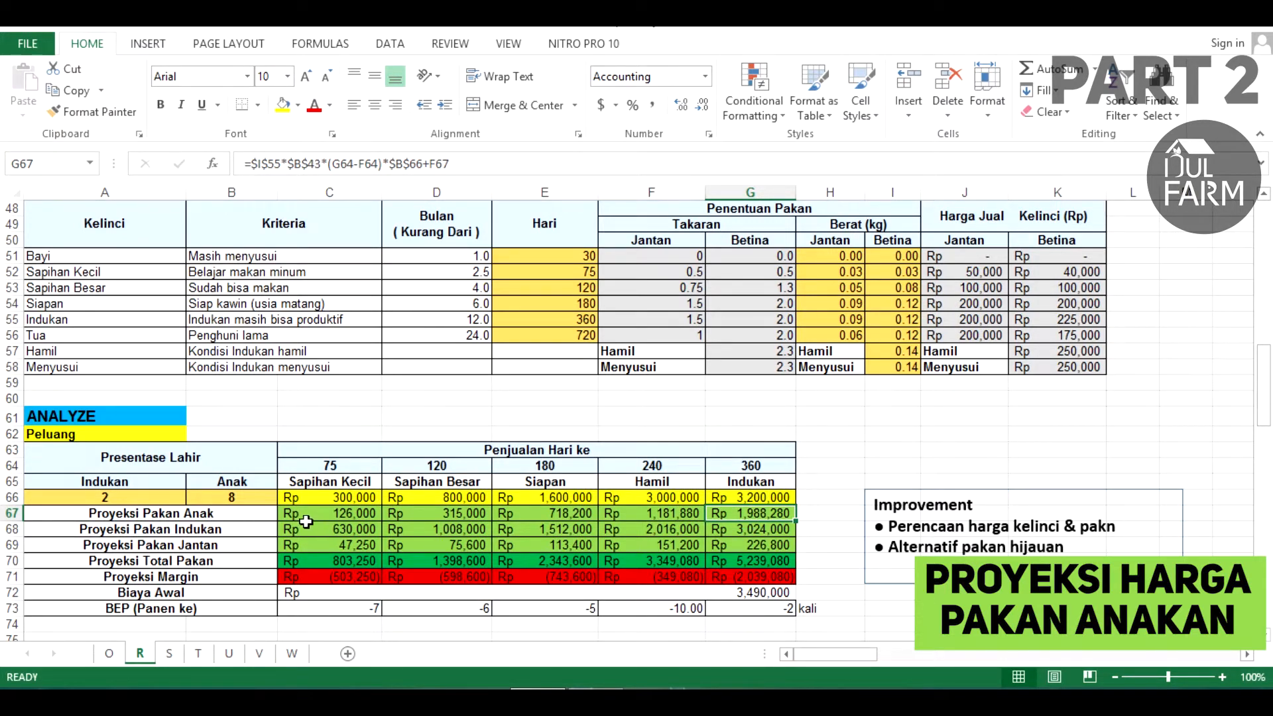
Recap the whole Proyeksi Pakan Anak row across C67:G67.
drag(305, 515, 750, 515)
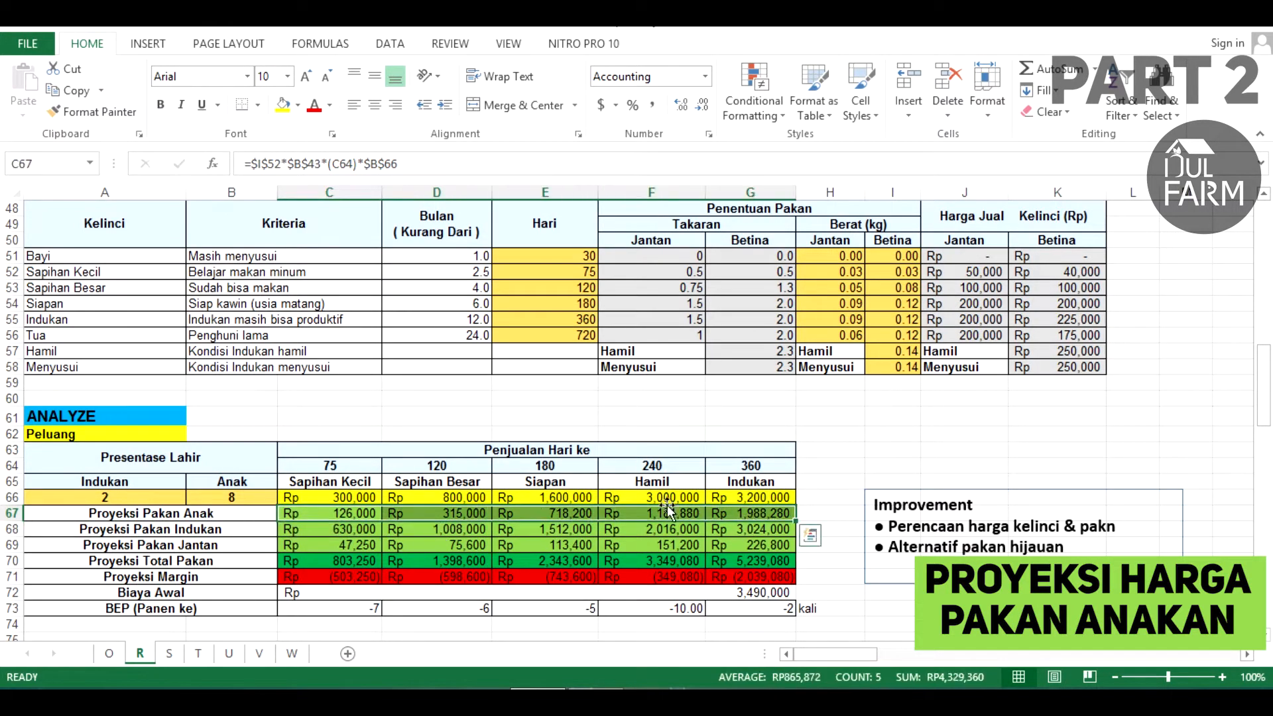
scroll(588, 478, down, 1)
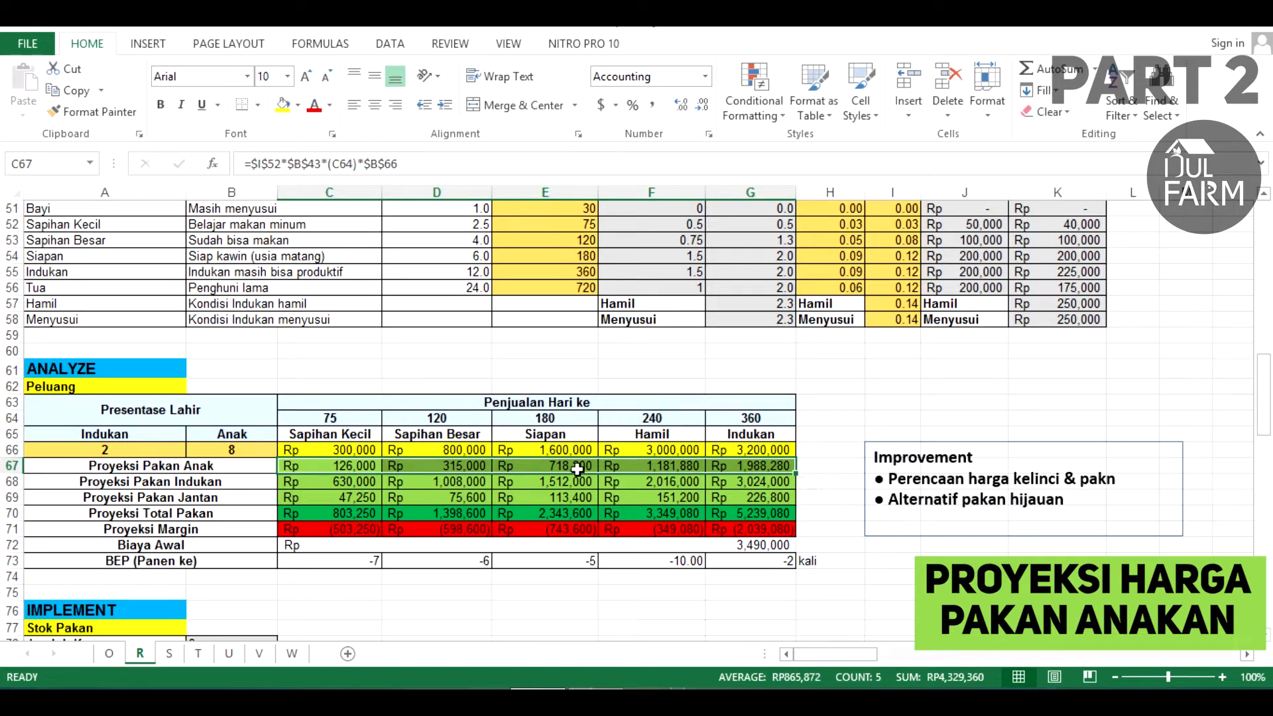
click(822, 437)
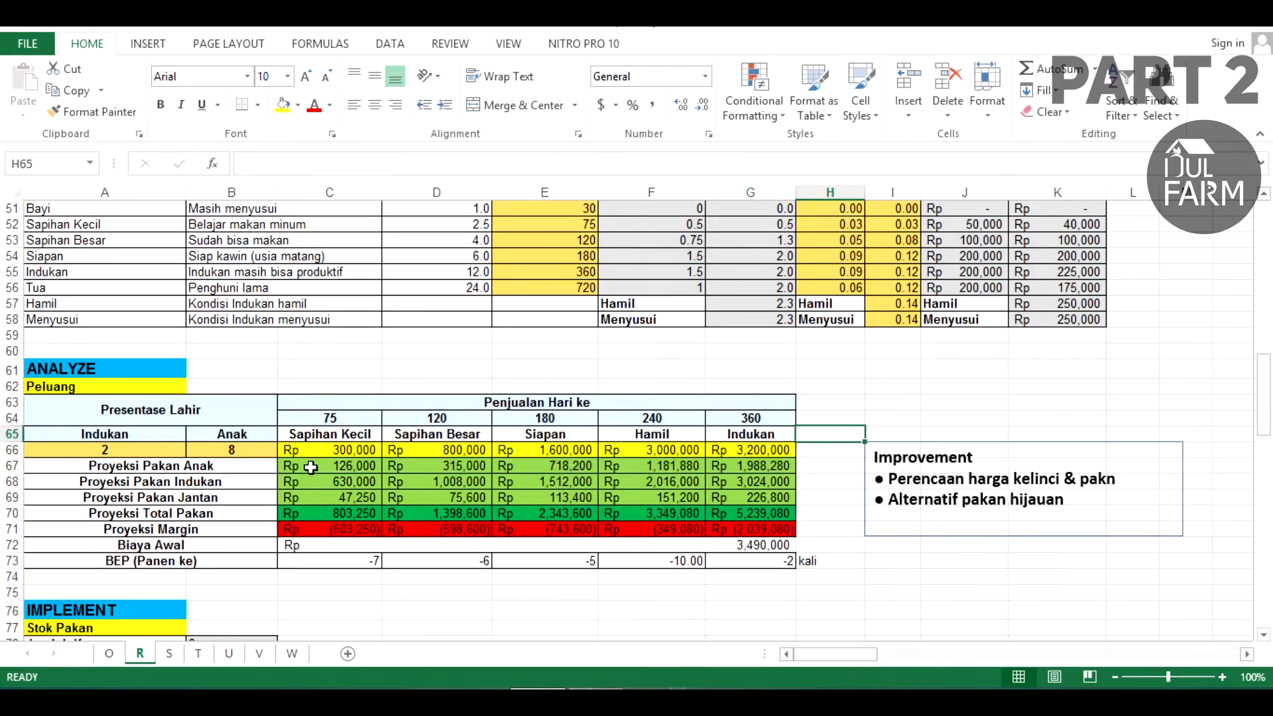
Review the Proyeksi Pakan Indukan row across its selling stages, starting from C68.
click(295, 484)
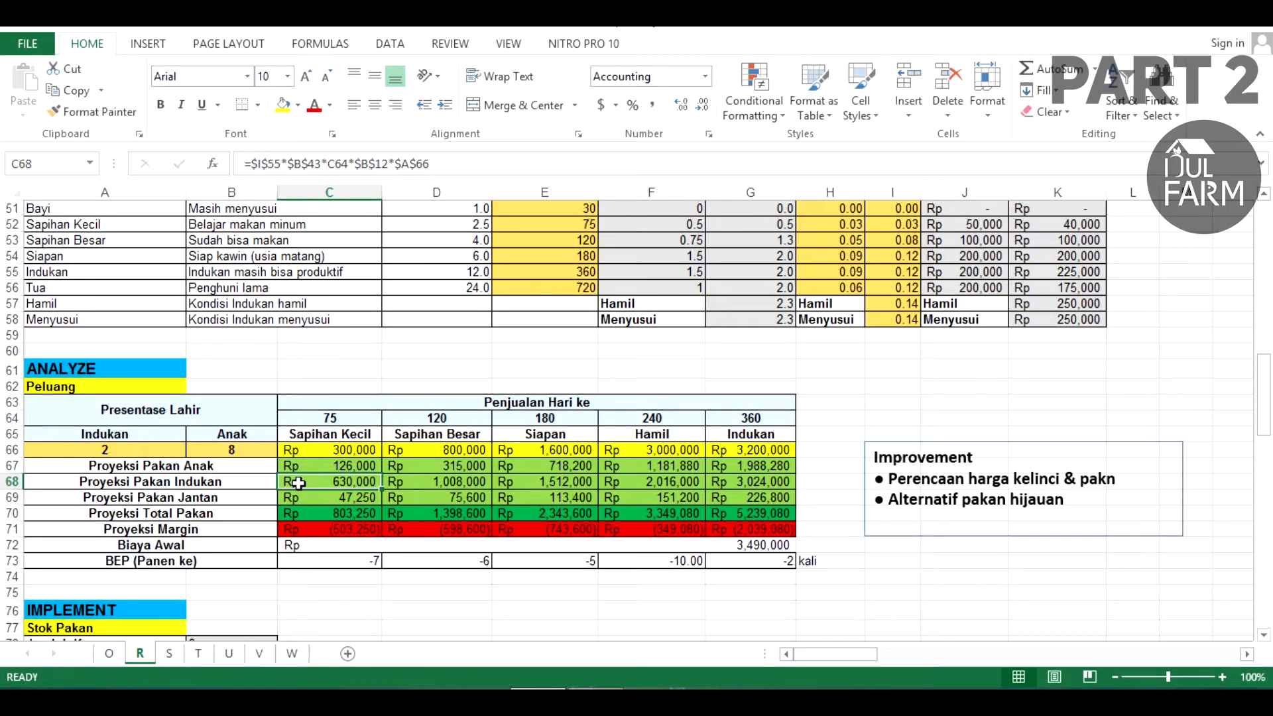
drag(298, 483, 763, 498)
click(341, 483)
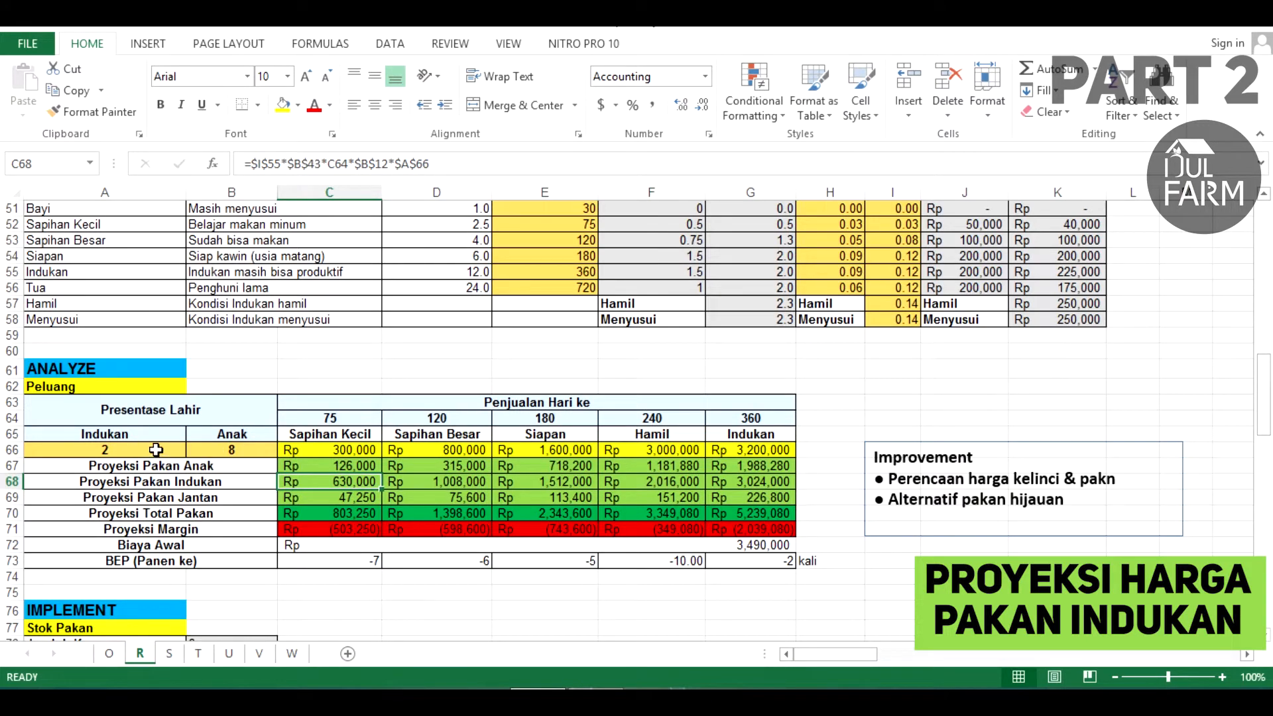
Inspect the cell references in the Proyeksi Pakan Indukan formula in C68, leaving the formula unedited.
double_click(331, 482)
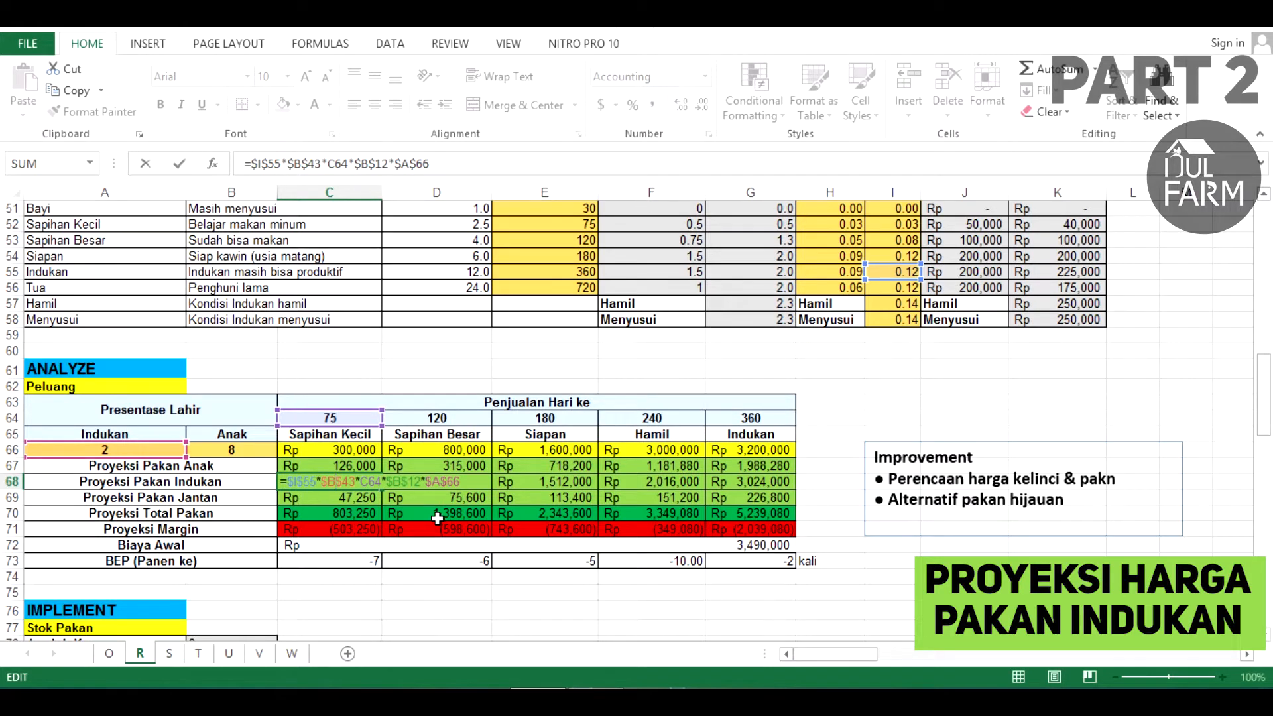
key(Escape)
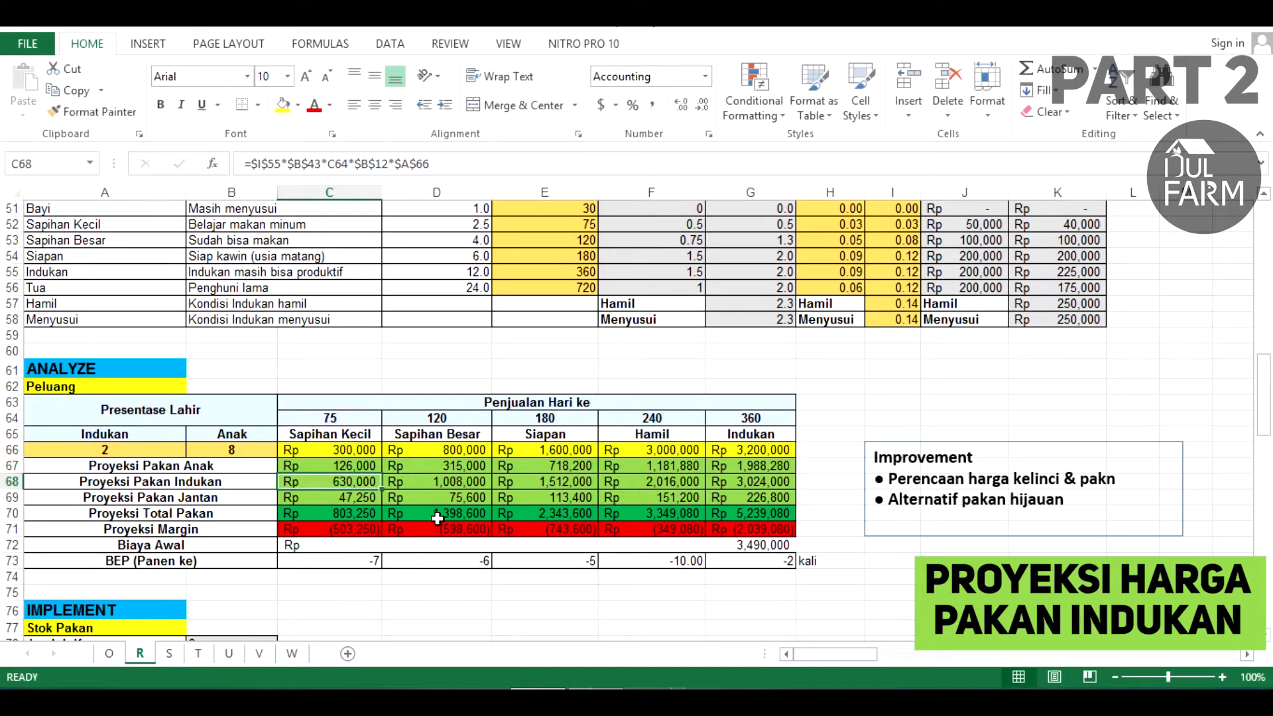
double_click(364, 482)
key(Escape)
double_click(333, 478)
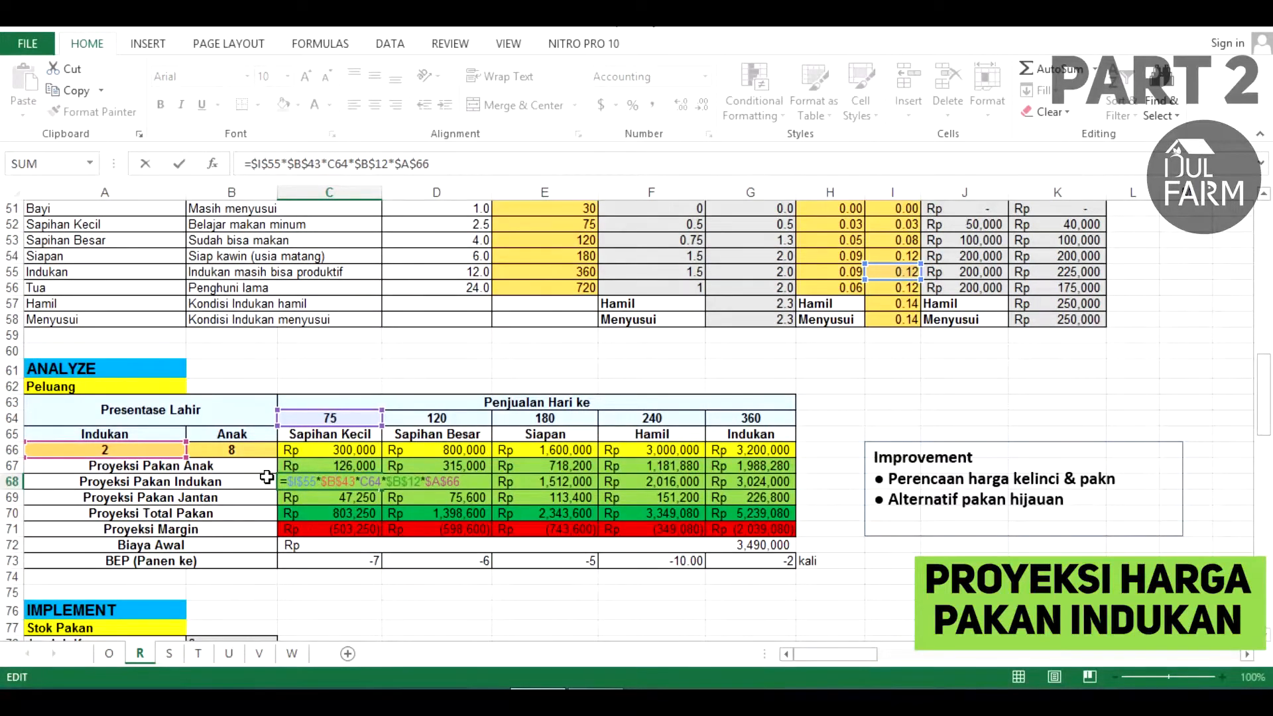
key(Escape)
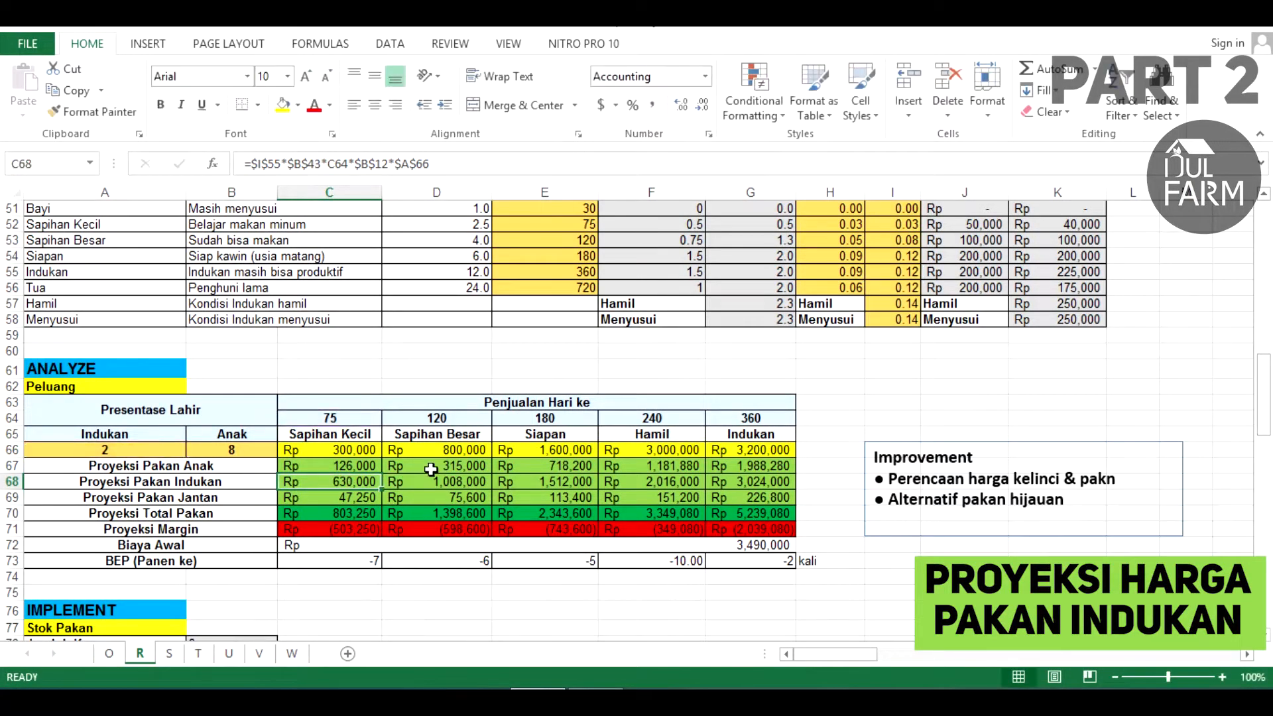
Trace the C68 formula's references to the doe feed weight in I55, feed rate in B43, day in C64 and Indukan count in B12.
double_click(351, 484)
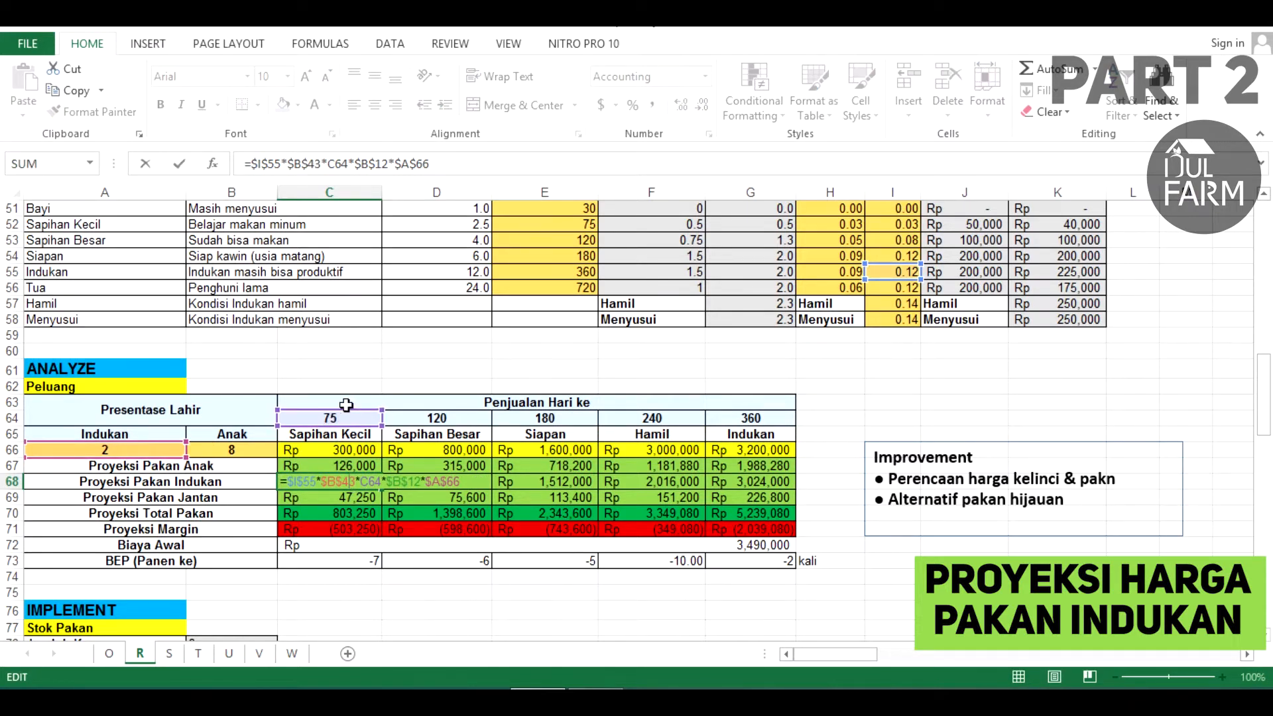
scroll(419, 432, up, 1)
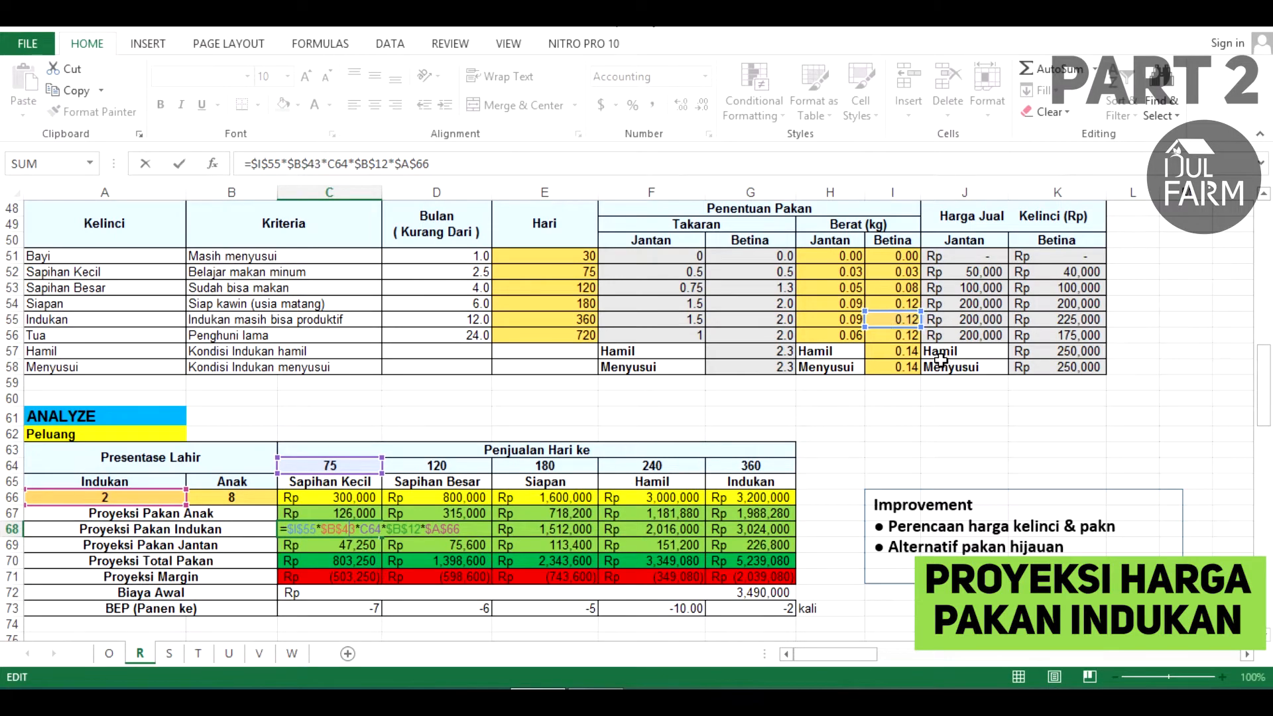
scroll(932, 356, up, 1)
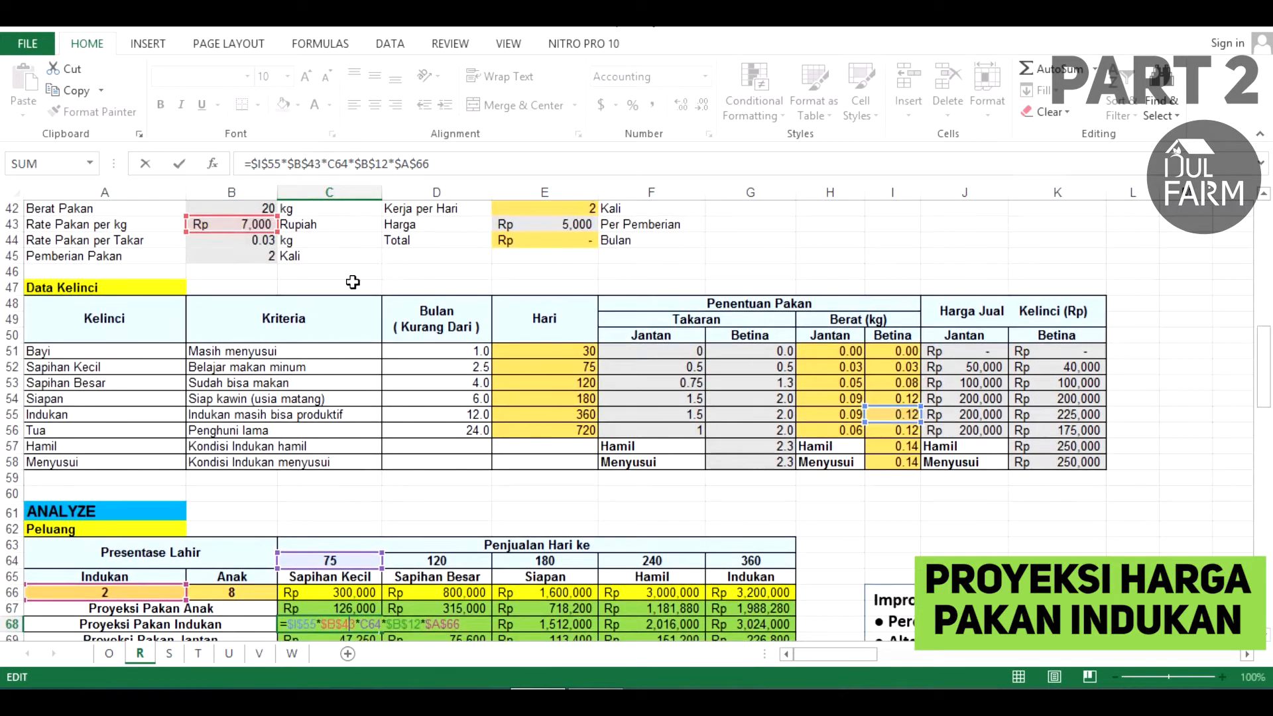
scroll(286, 318, down, 2)
scroll(199, 312, up, 2)
scroll(296, 429, down, 2)
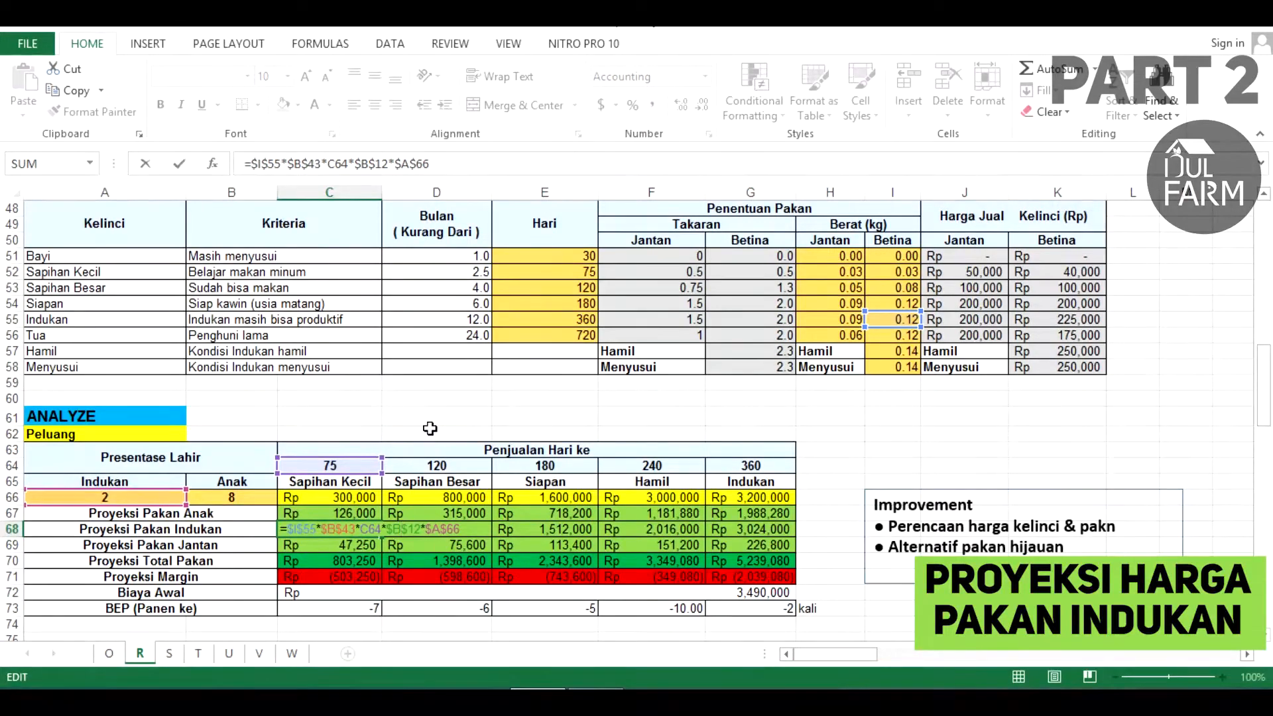
scroll(423, 400, up, 1)
scroll(423, 400, up, 12)
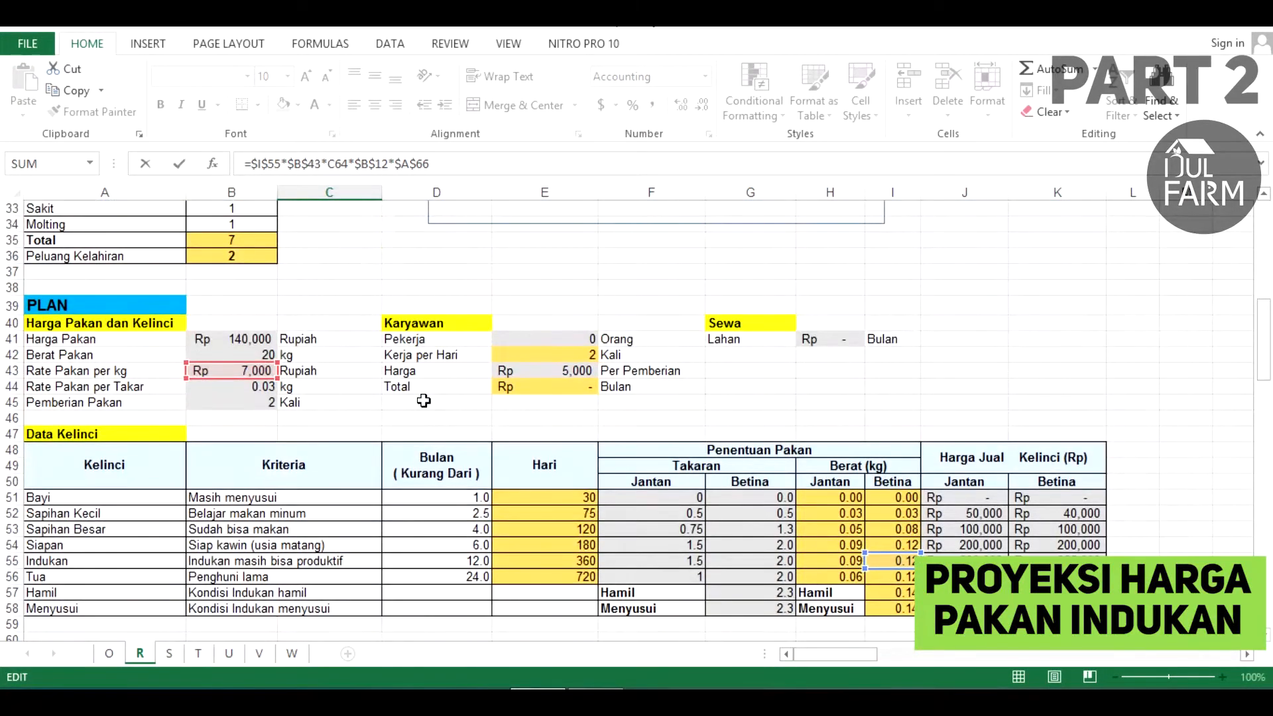
scroll(424, 400, up, 1)
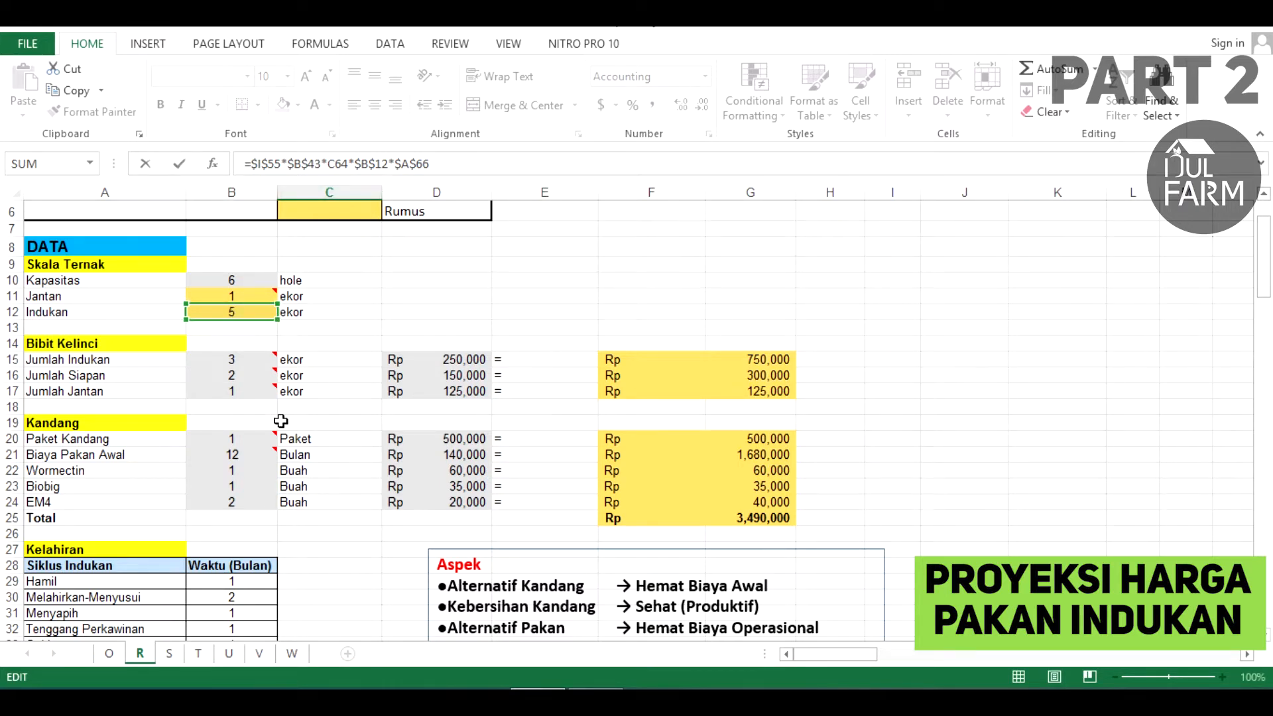
Remove the *$A$66 factor from C68 so the formula reads =$I$55*$B$43*C64*$B$12.
scroll(281, 421, down, 17)
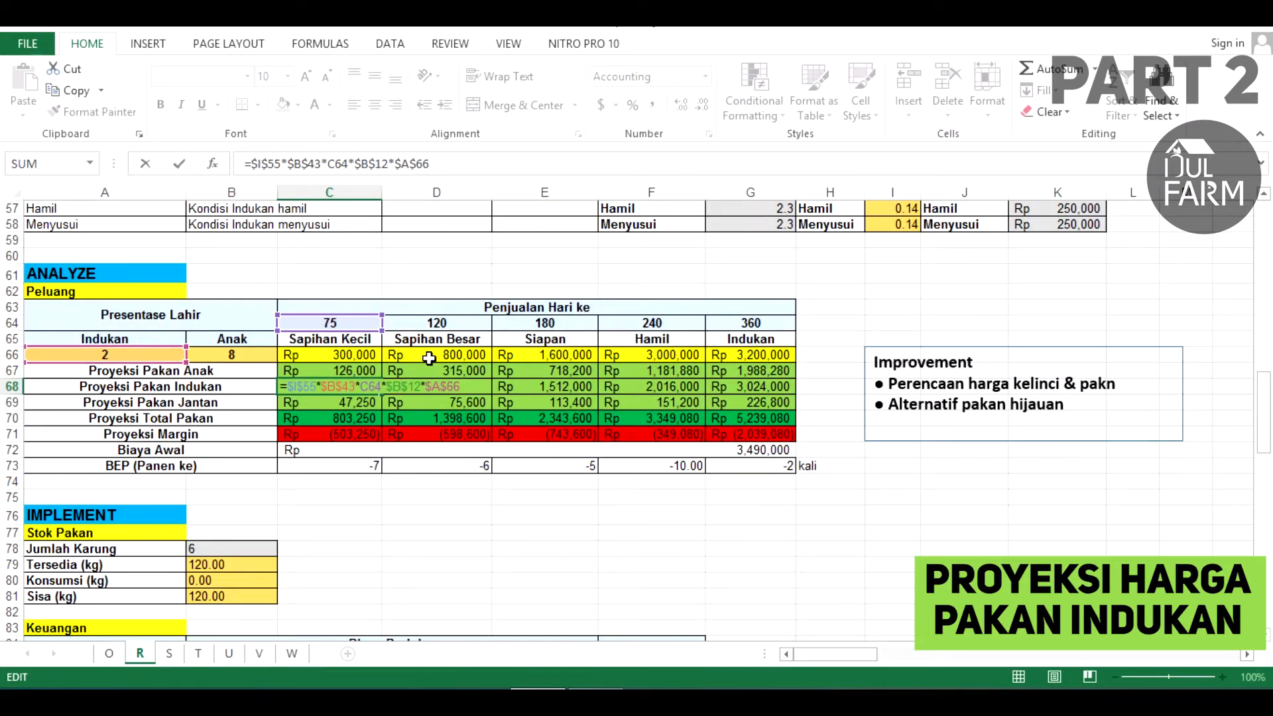
click(444, 169)
key(BackSpace)
key(BackSpace)
key(BackSpace)
key(BackSpace)
key(BackSpace)
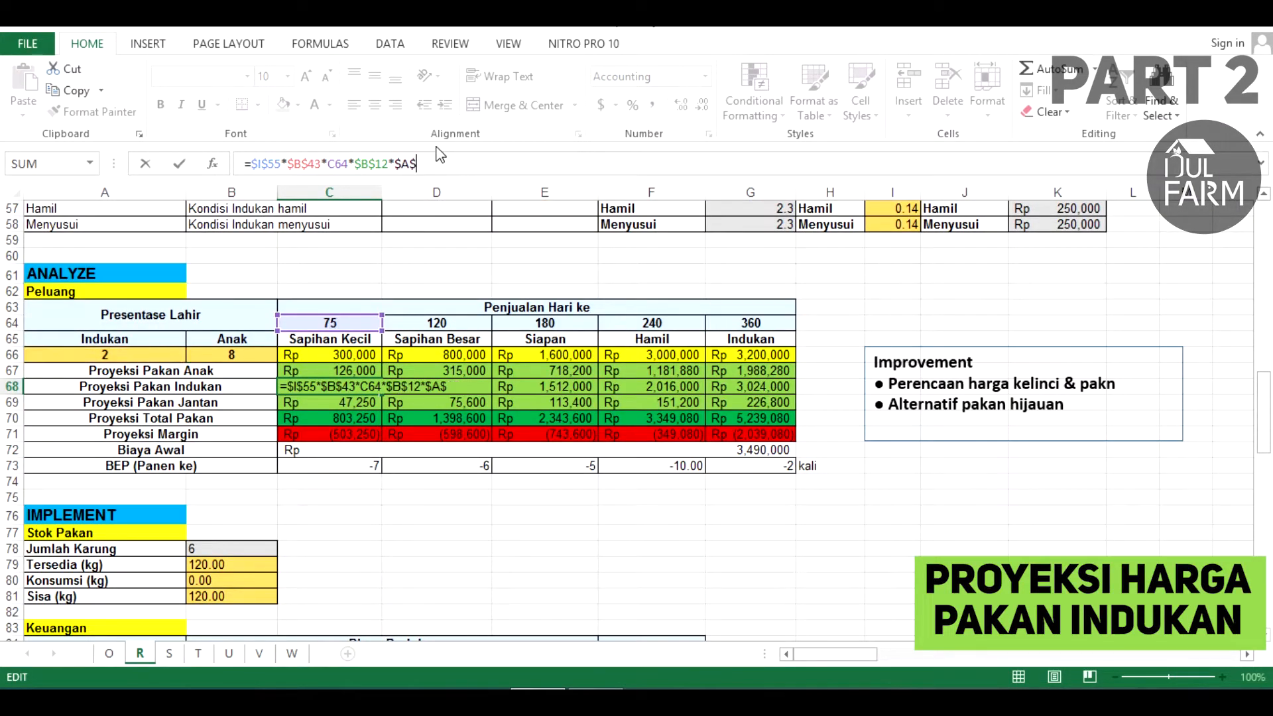
key(Return)
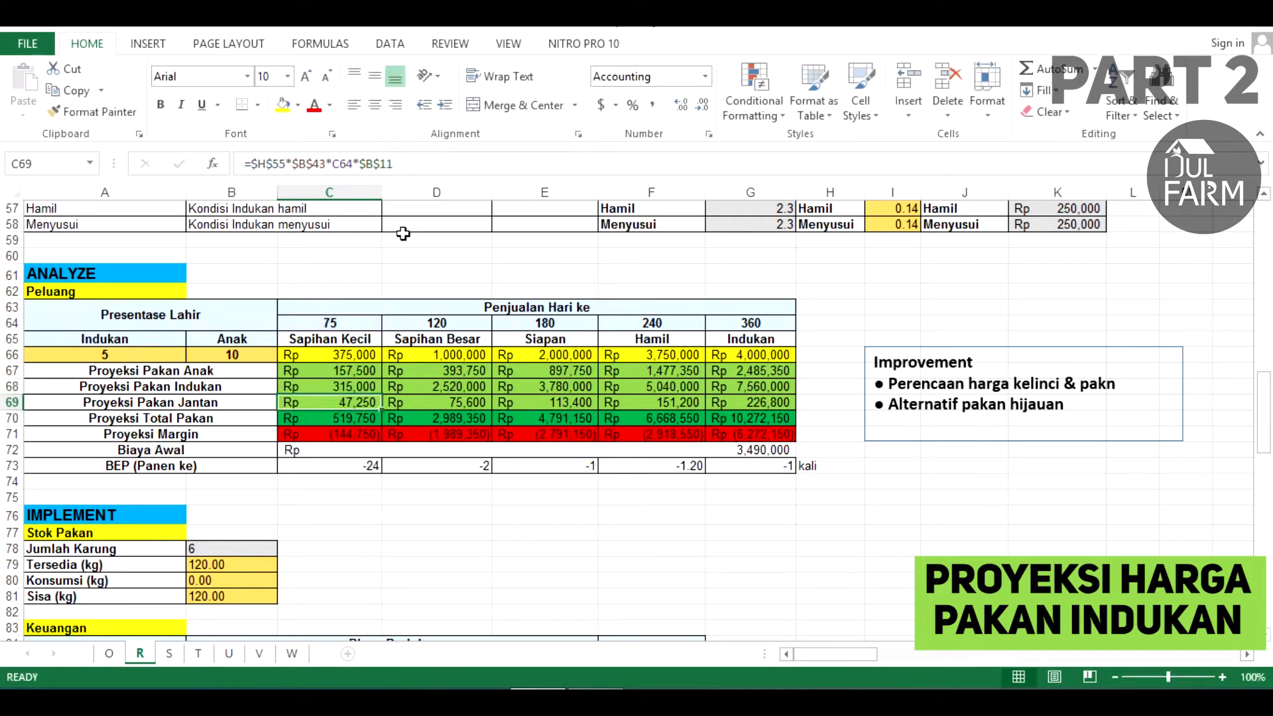
Compare the C68 and D68 formulas, and fill the C68 formula across the Proyeksi Pakan Indukan row through G68.
click(177, 387)
click(359, 391)
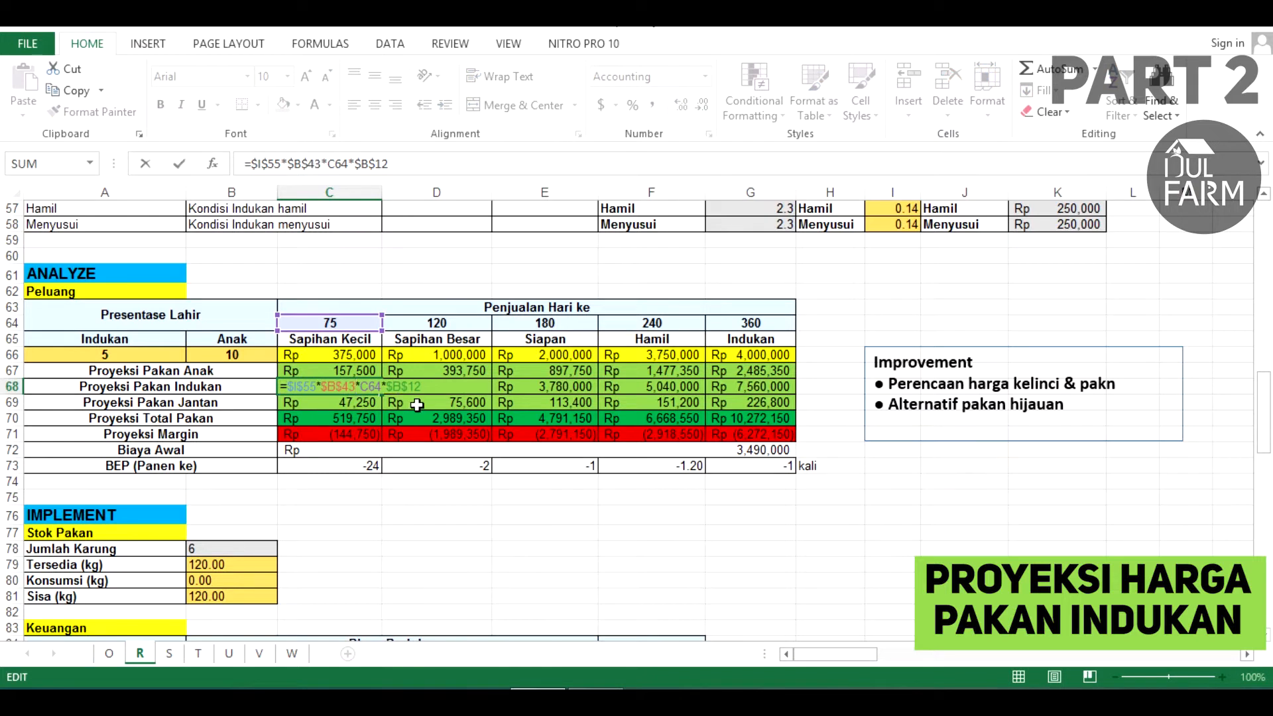
double_click(442, 387)
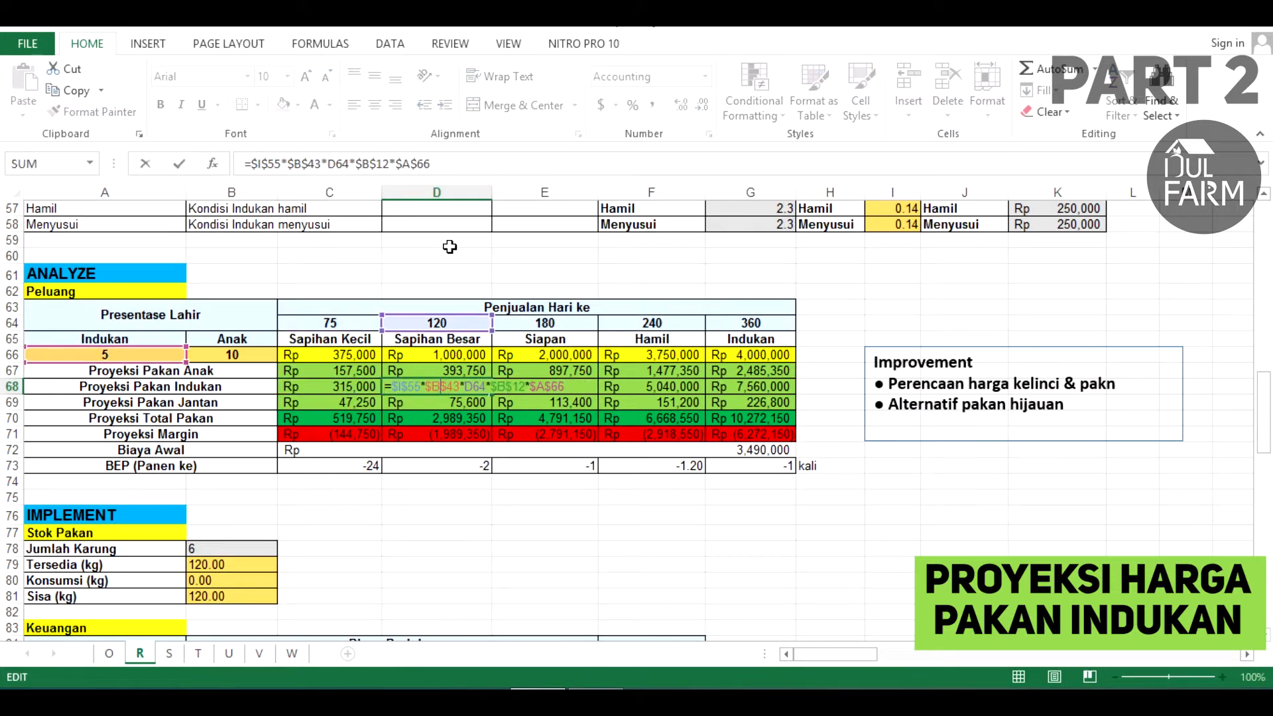
click(360, 388)
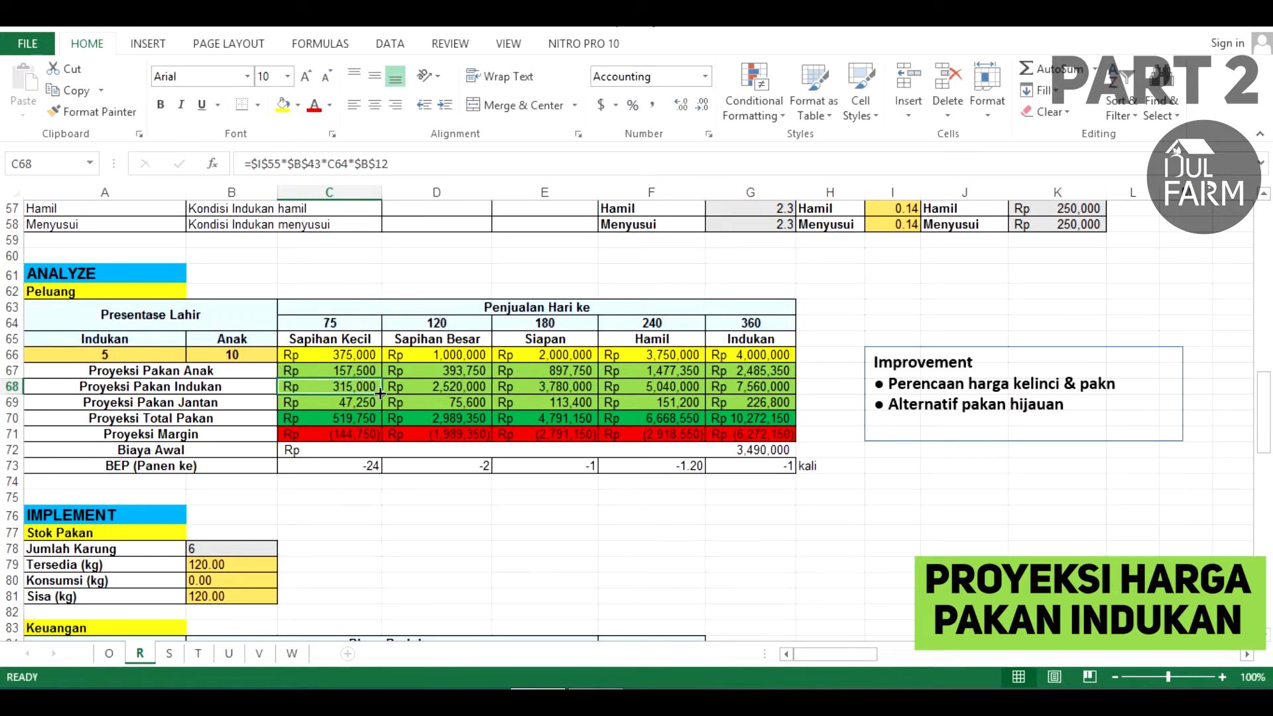
drag(380, 393, 789, 397)
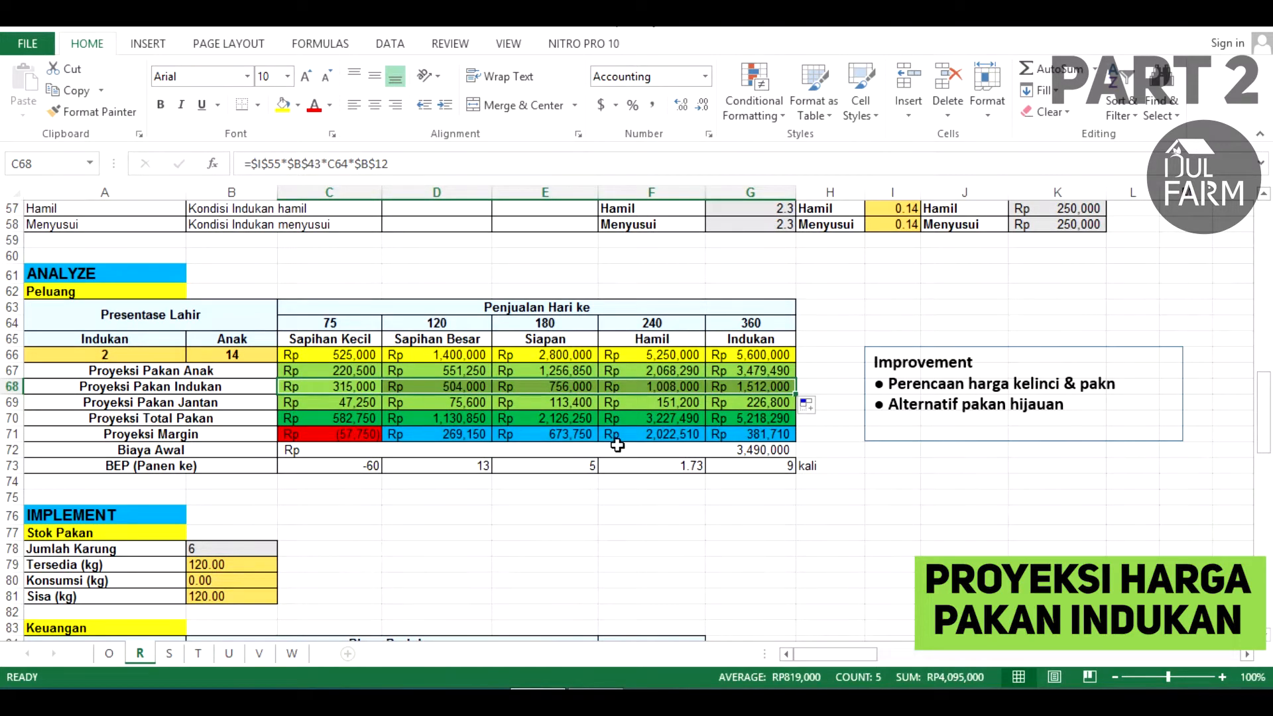
Check the references of the filled Proyeksi Pakan Indukan formulas in C68, D68 and E68 without editing them.
double_click(334, 385)
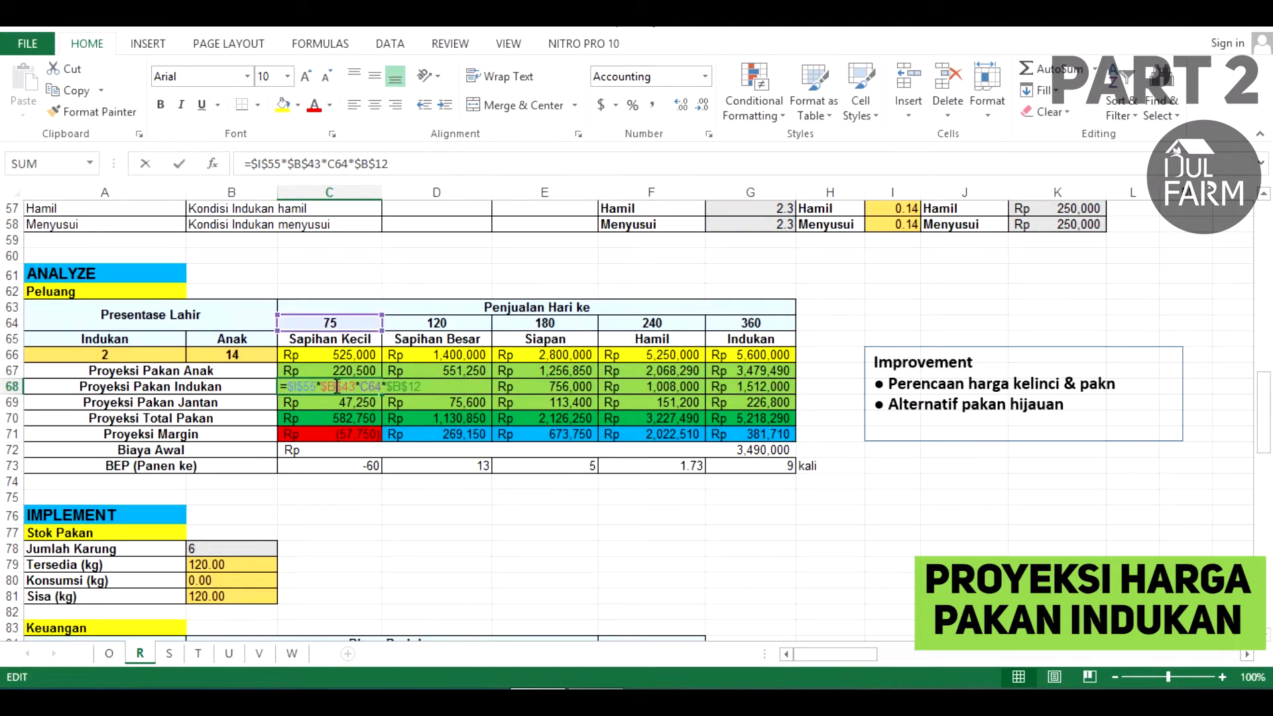
click(417, 386)
double_click(417, 386)
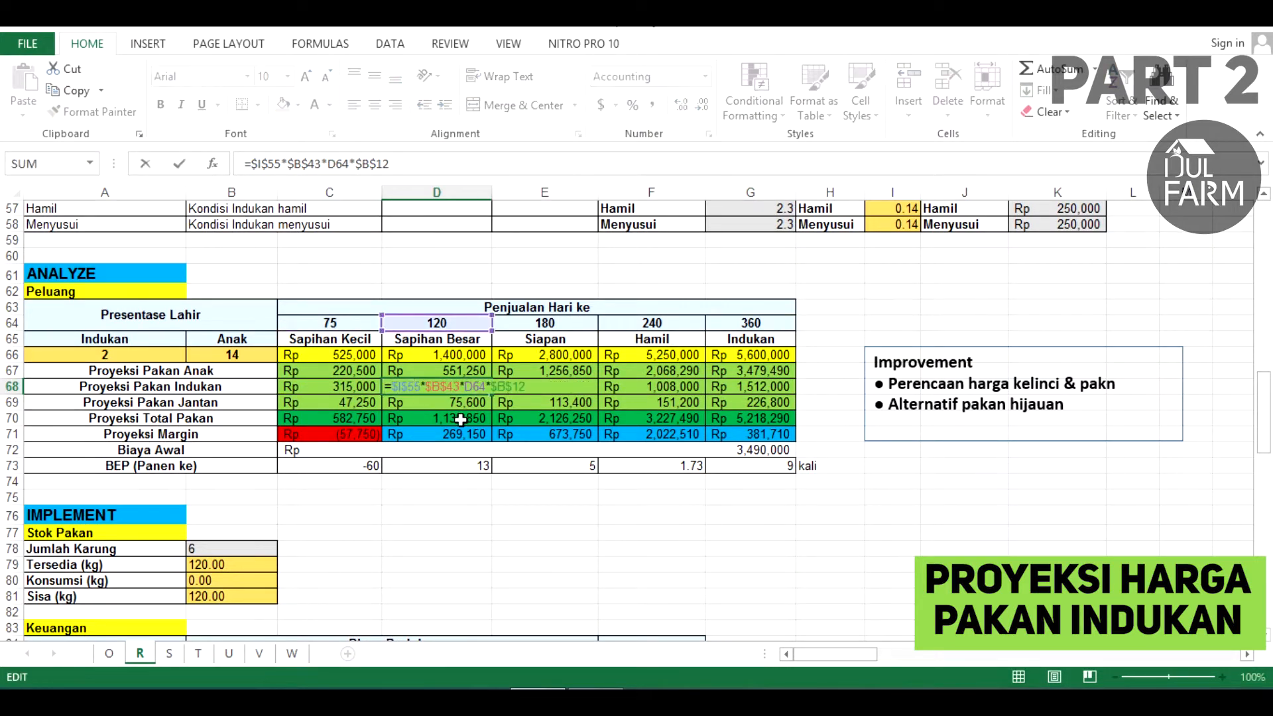
scroll(526, 449, up, 6)
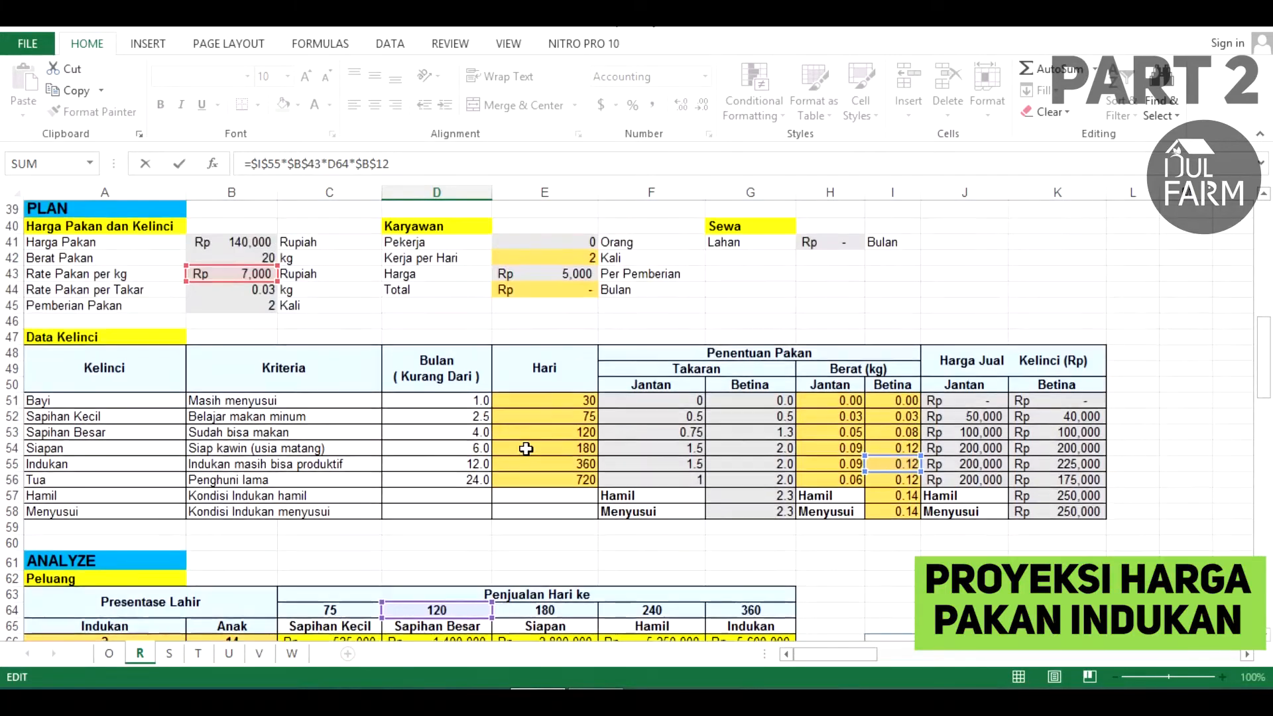
scroll(526, 449, down, 3)
key(Escape)
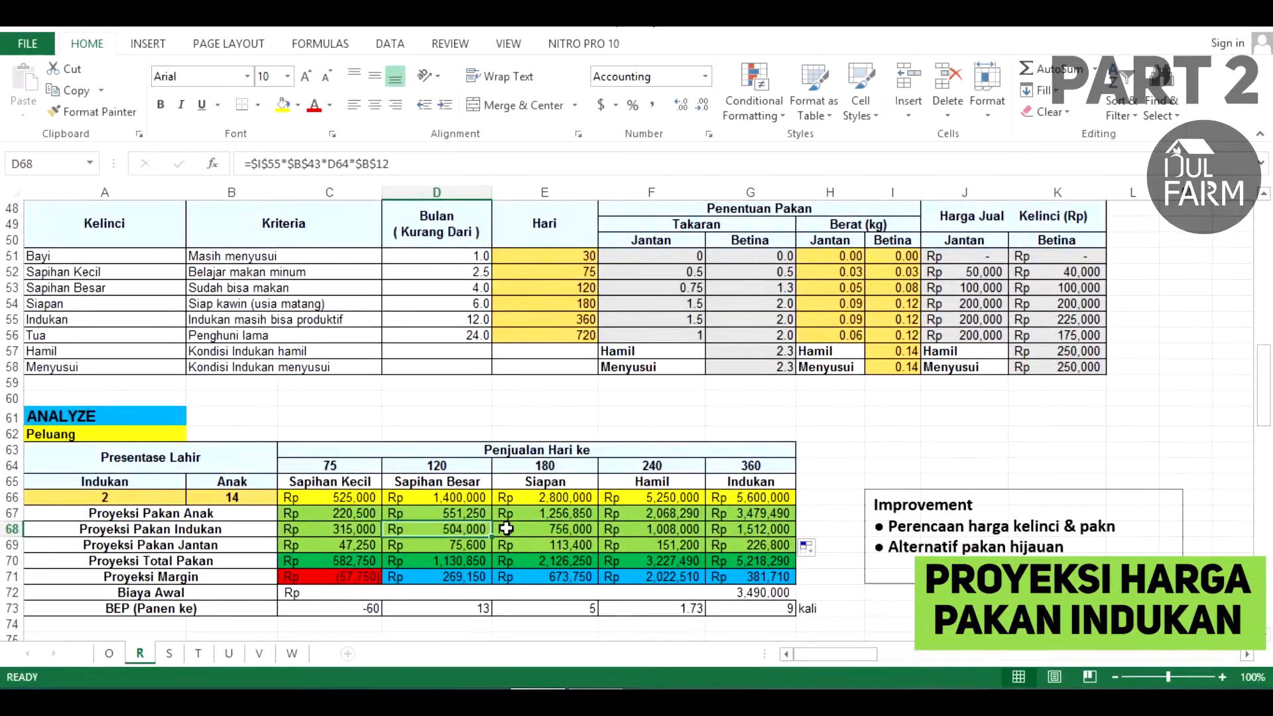
double_click(508, 529)
key(Escape)
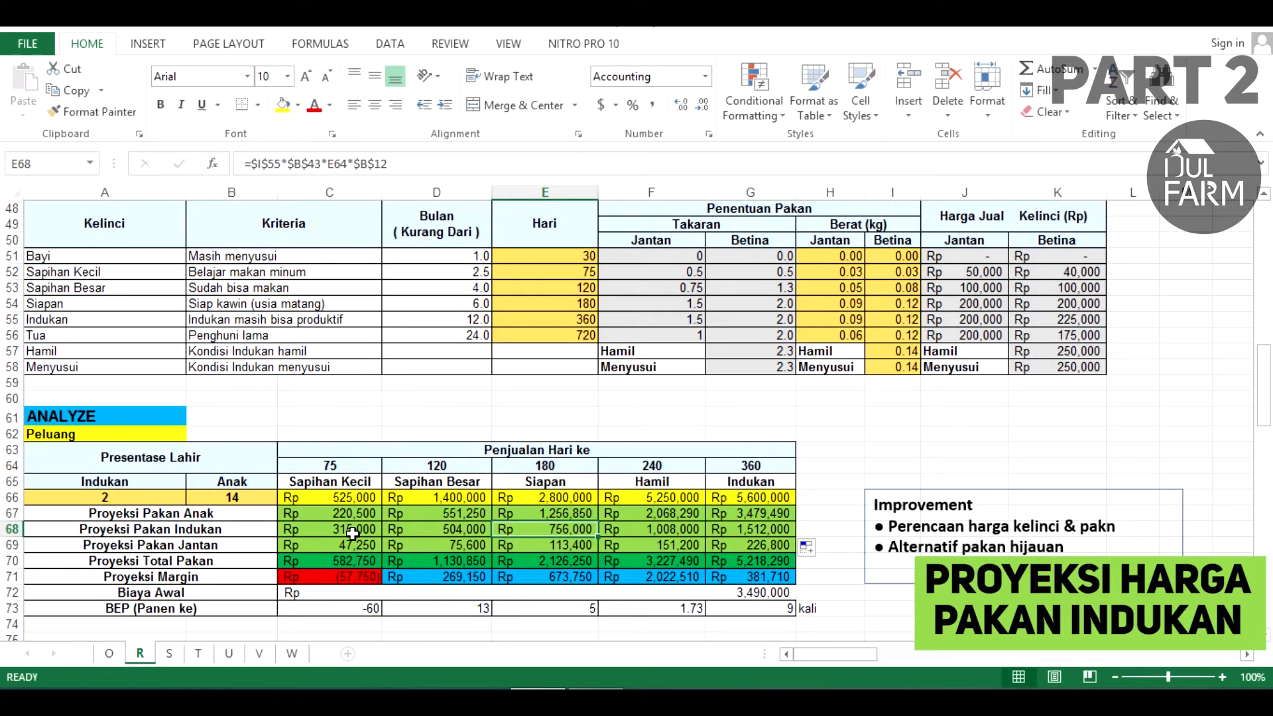
Trace the shortened C68 formula back to the Rate Pakan per kg in B43 and the Indukan count in B12.
click(352, 533)
double_click(351, 534)
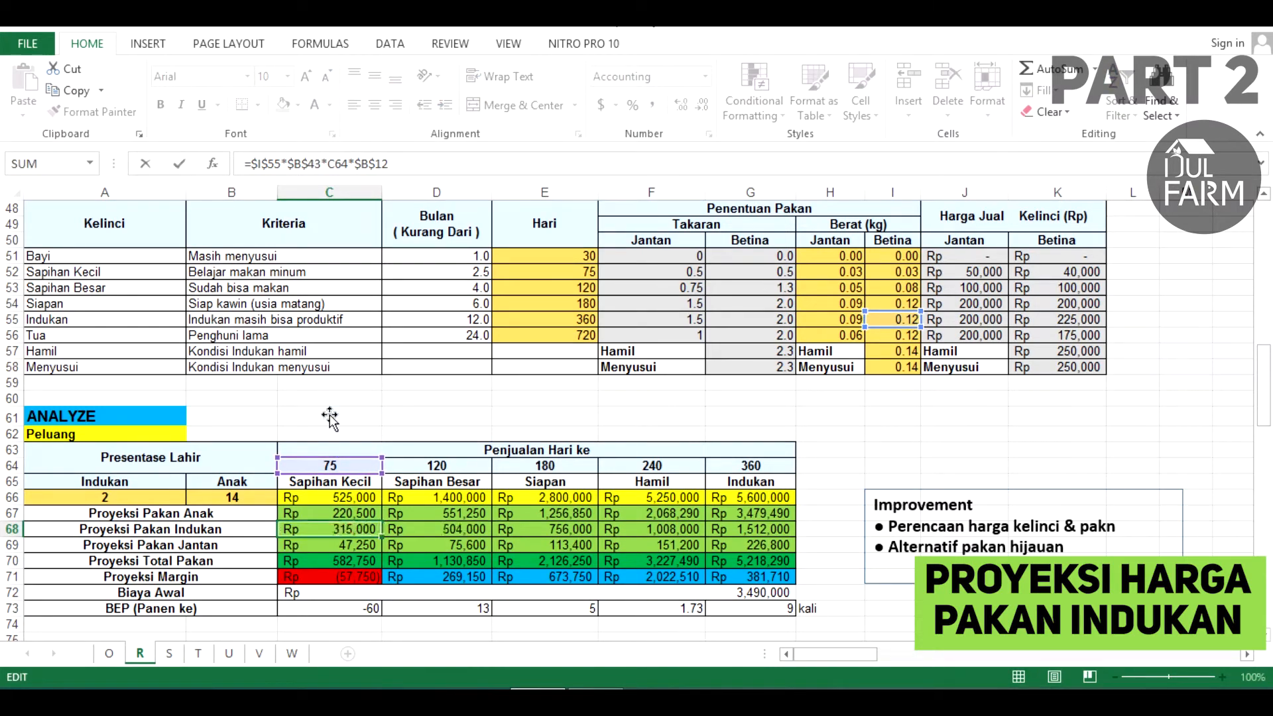
scroll(334, 438, down, 1)
scroll(356, 504, up, 13)
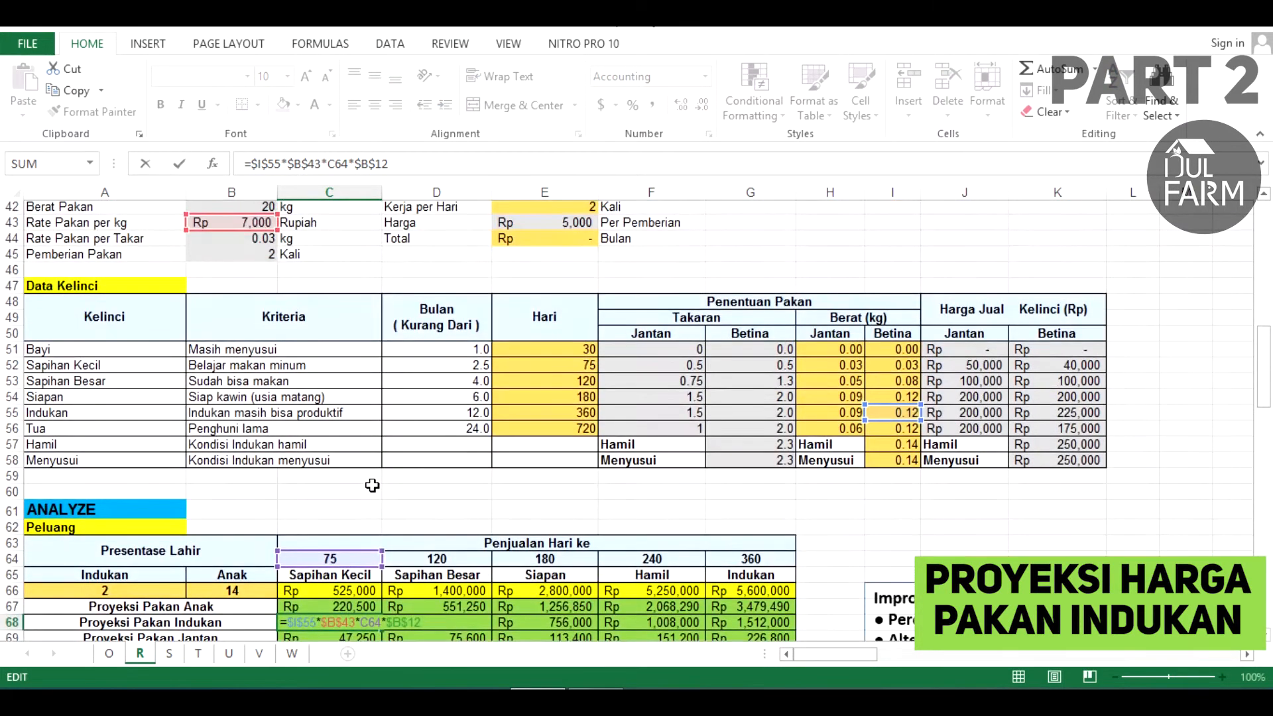
scroll(364, 458, up, 3)
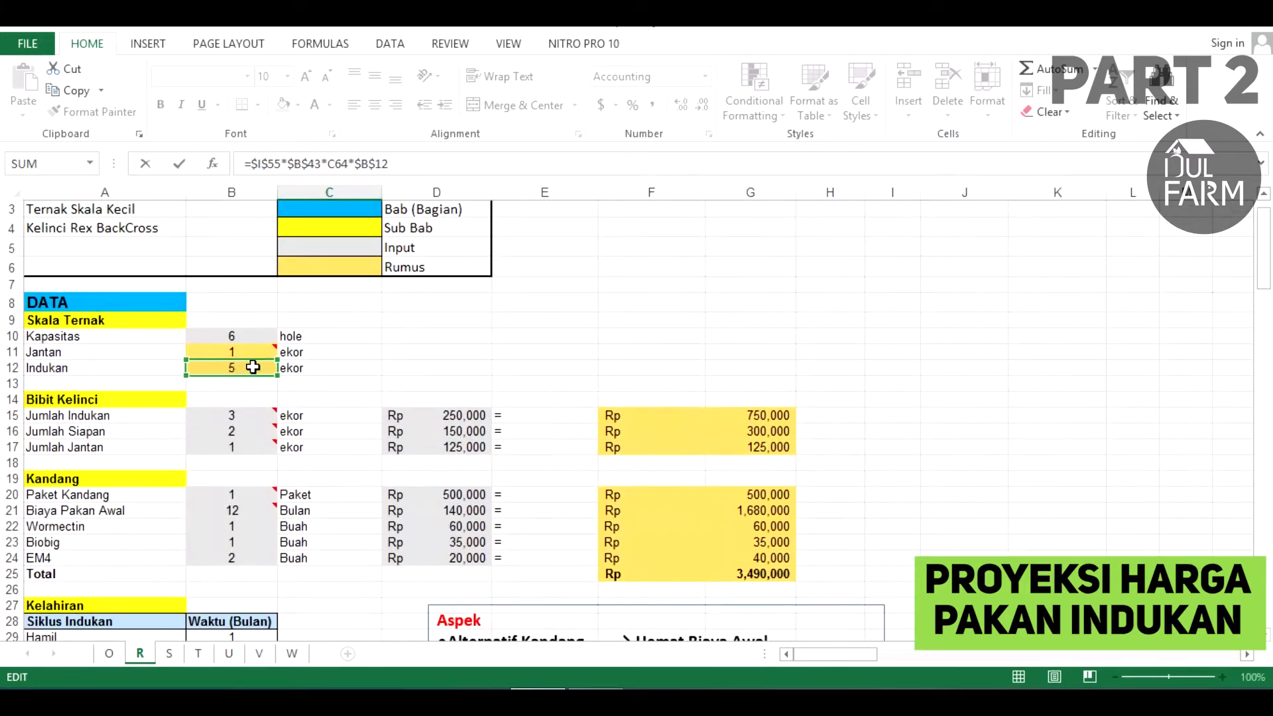
scroll(355, 437, down, 8)
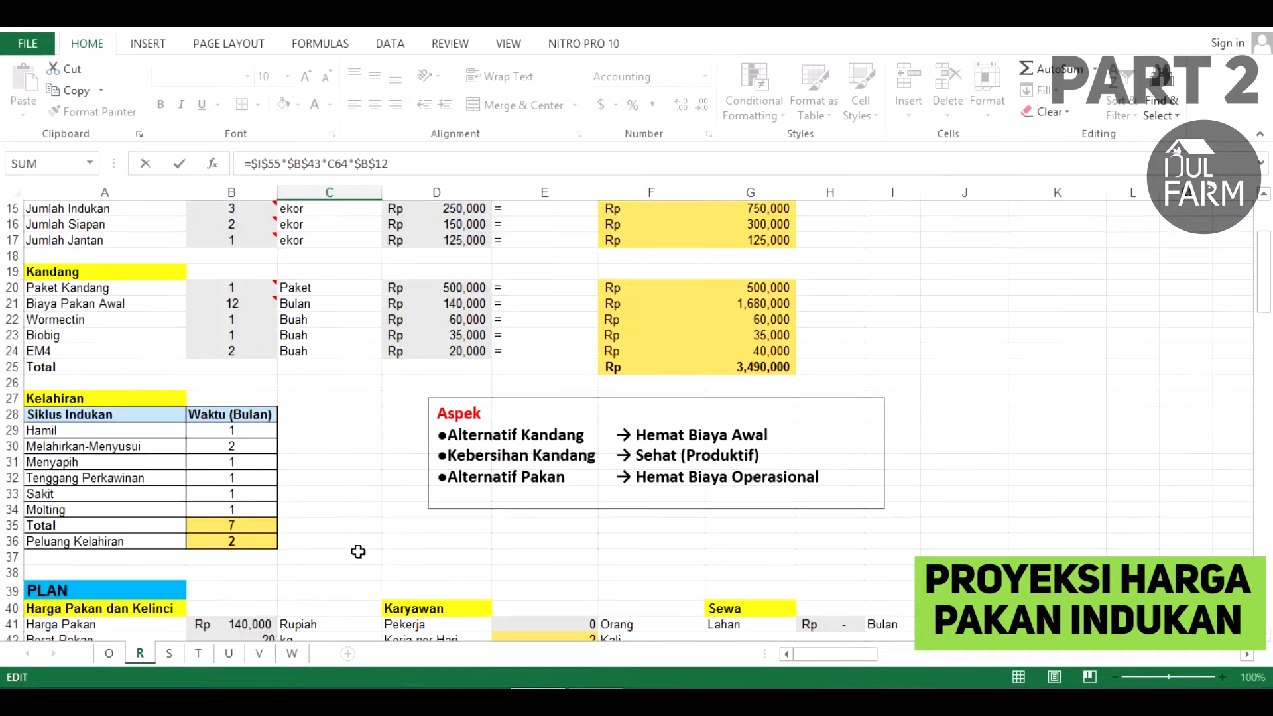
scroll(355, 428, down, 6)
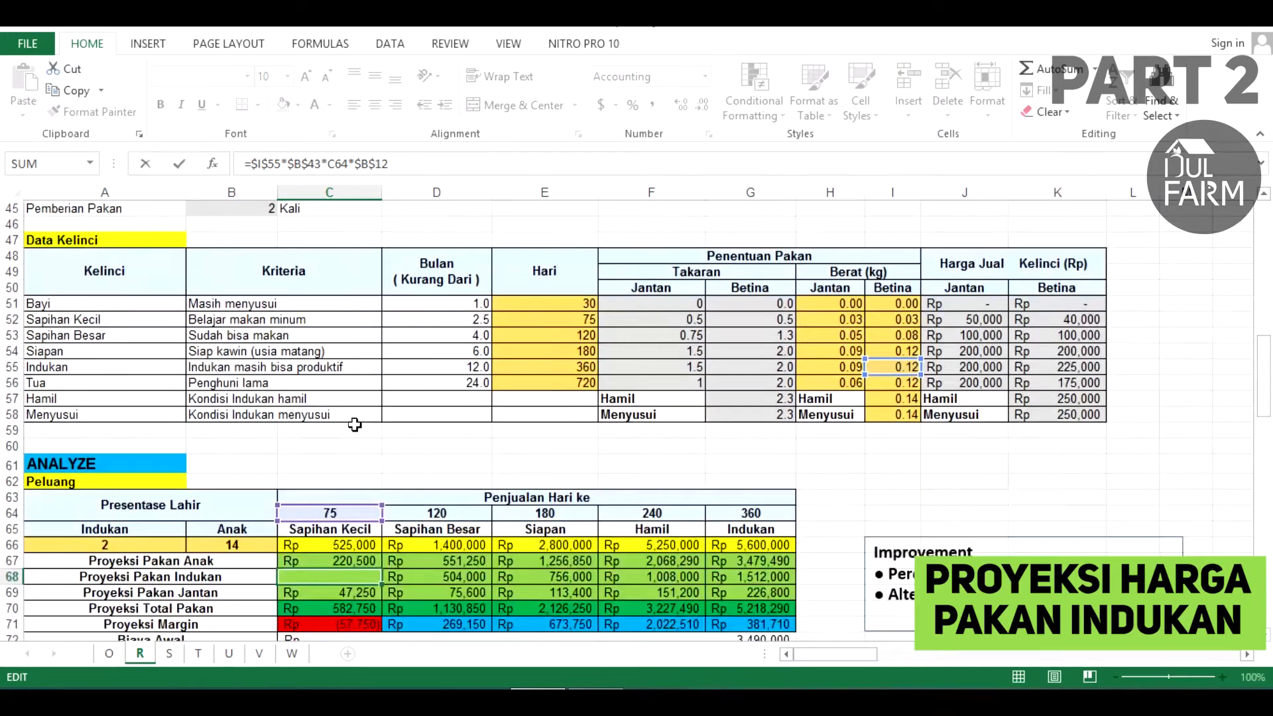
scroll(387, 485, down, 1)
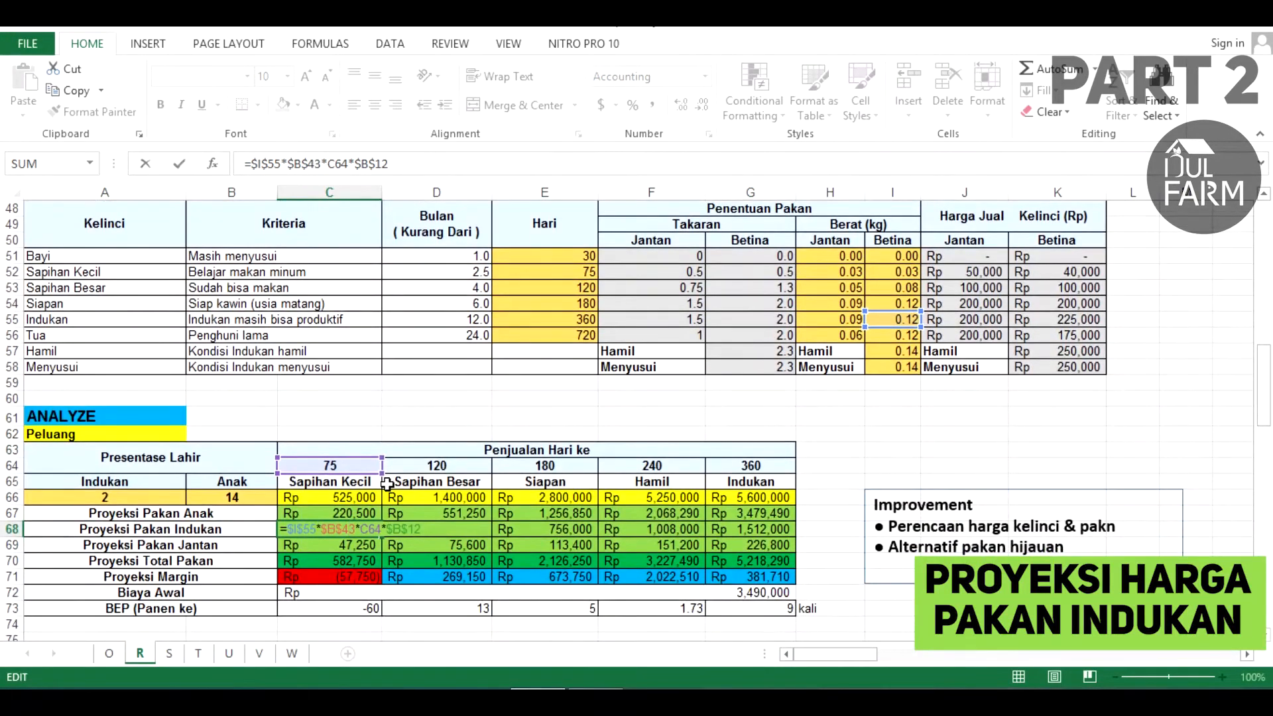
key(ctrl+Return)
Review the Proyeksi Pakan Indukan formulas for each remaining selling stage from D68 to G68.
click(408, 529)
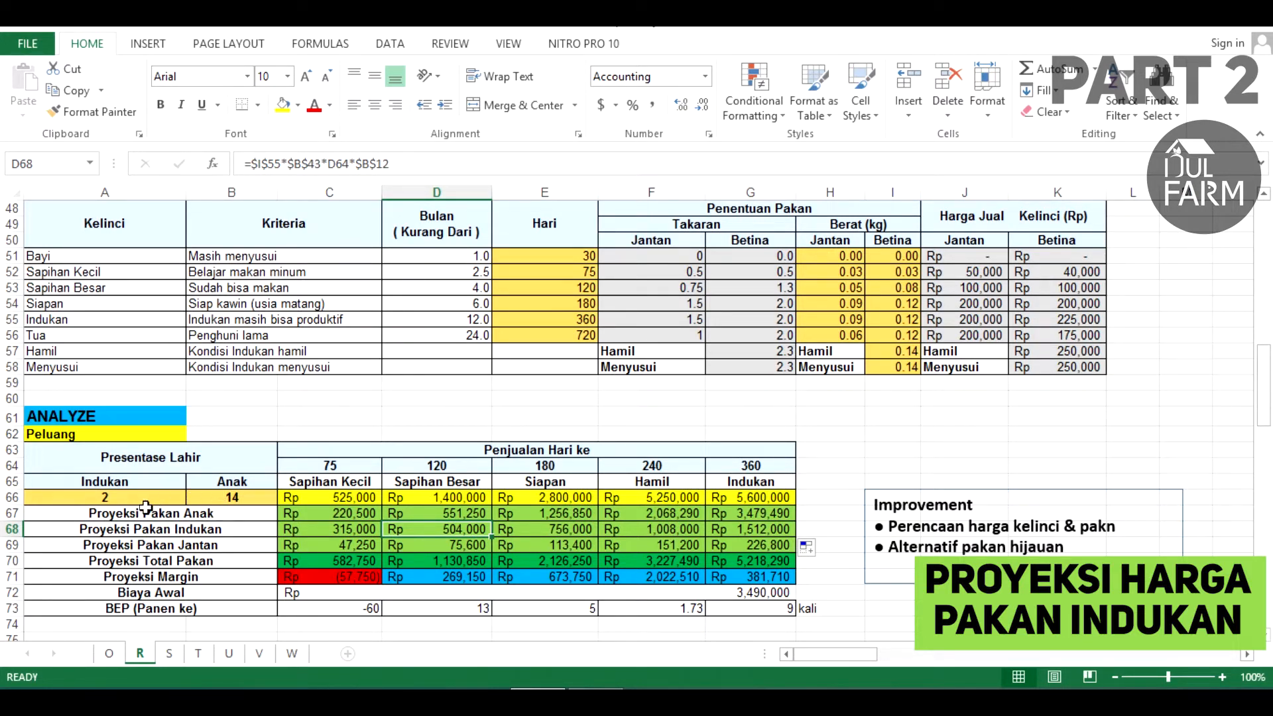
click(122, 486)
click(460, 527)
click(531, 528)
double_click(549, 522)
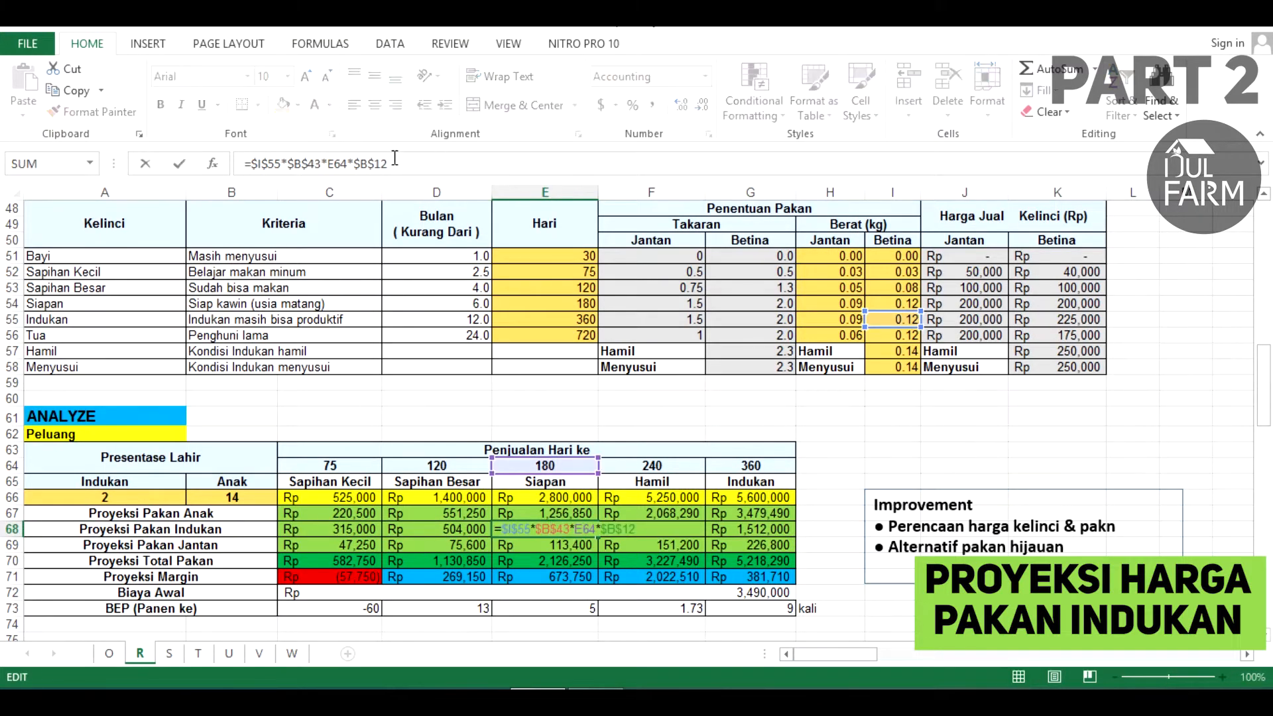
key(Escape)
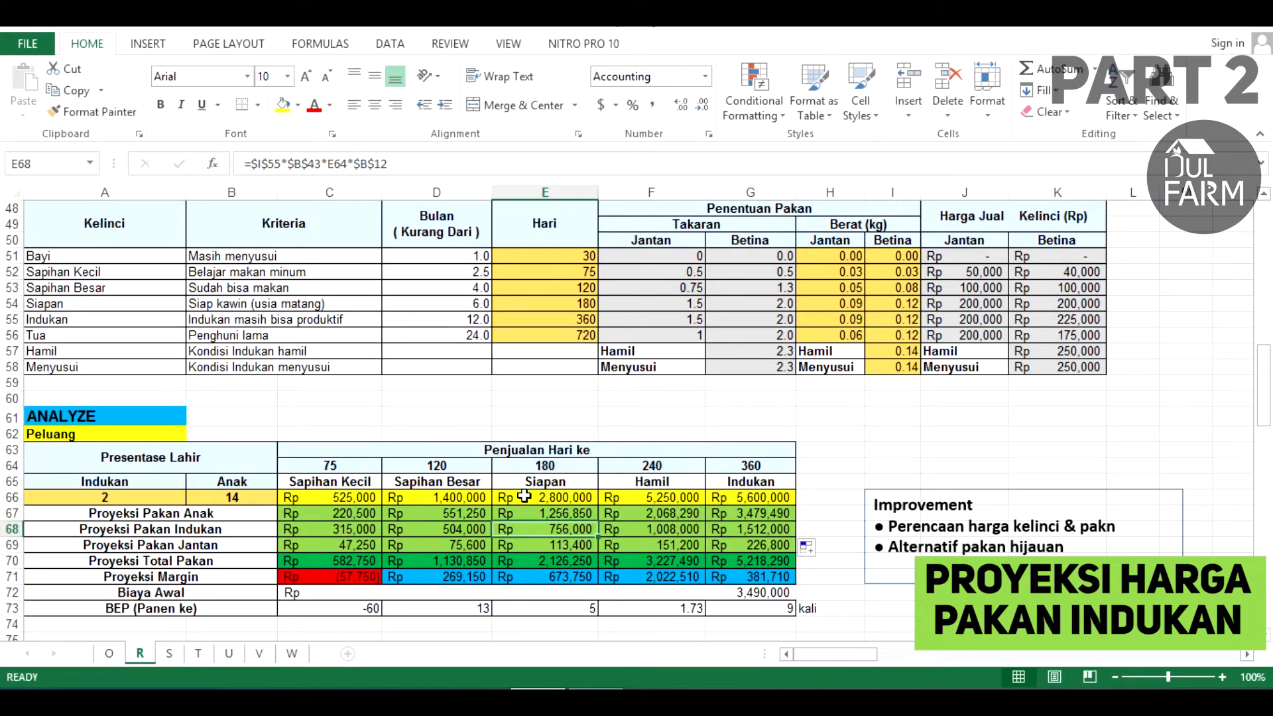
click(653, 529)
click(743, 530)
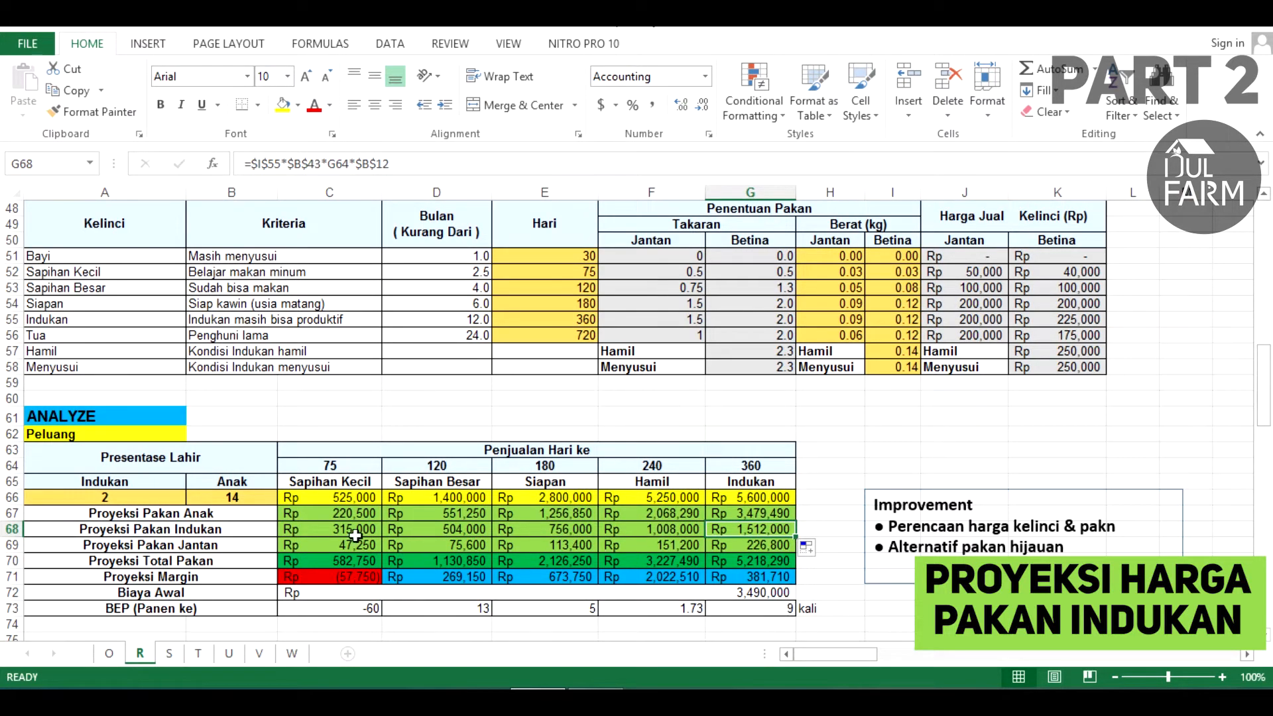
Recap the whole Proyeksi Pakan Indukan row across C68:G68, ending on the Indukan stage in G68.
drag(351, 529, 732, 524)
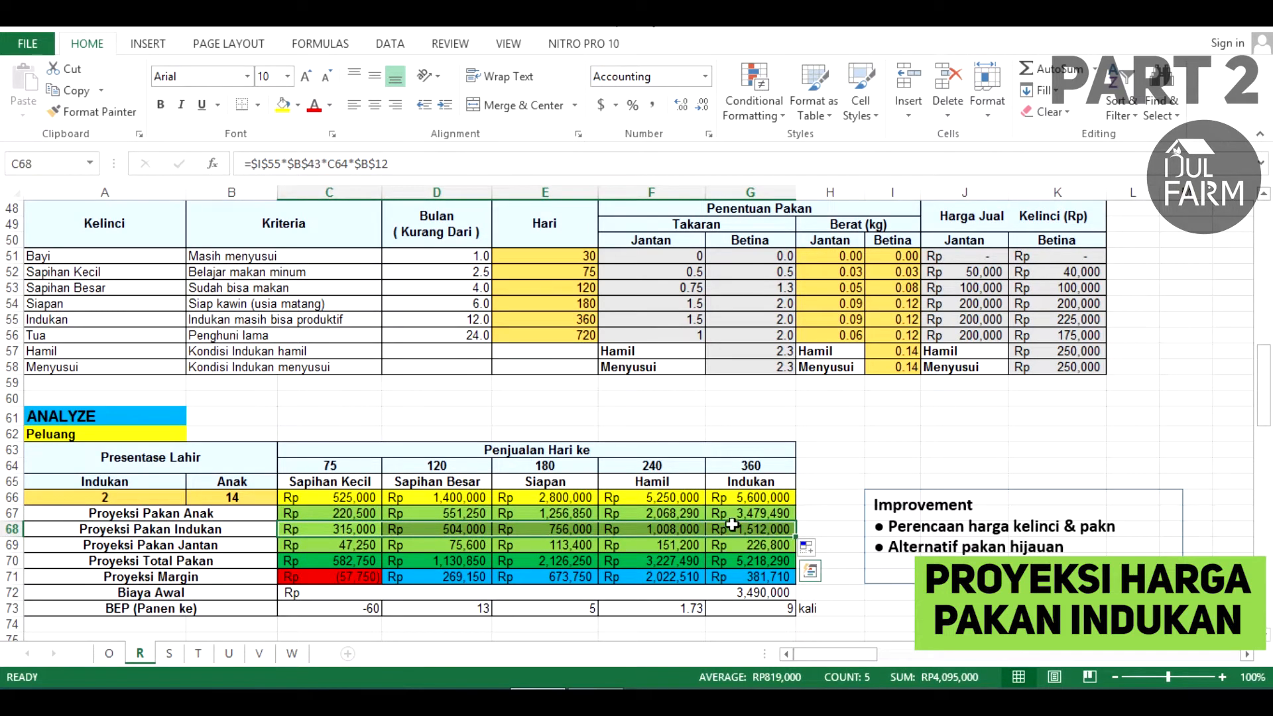
click(745, 529)
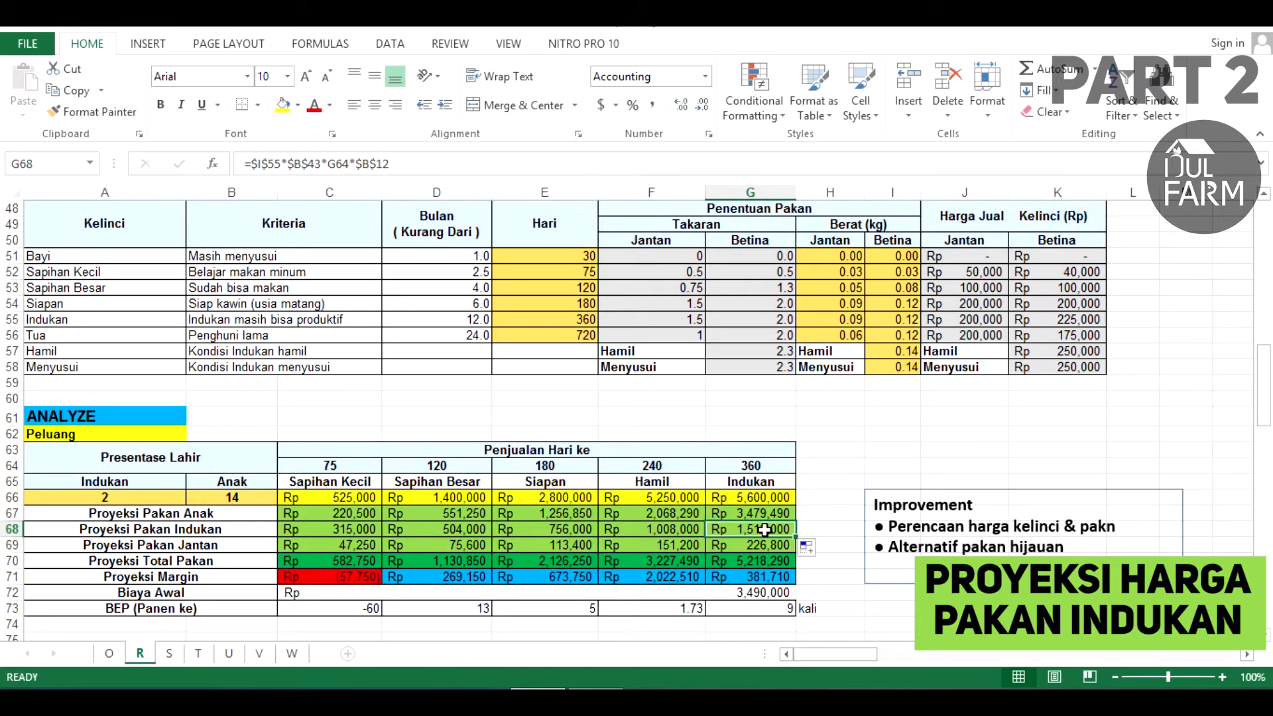
click(813, 531)
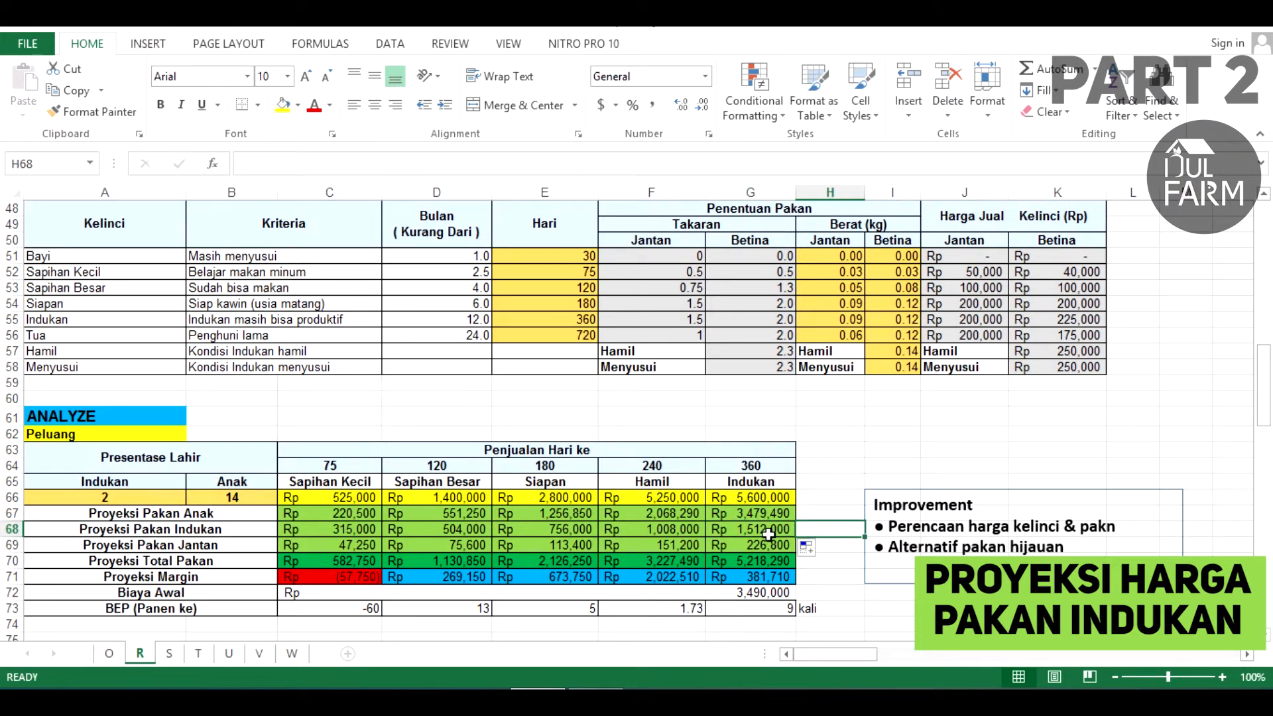
Compare the Indukan-stage feed cost and selling day in column G with the Siapan-stage price and feed projections in E66:E69.
click(769, 533)
click(758, 515)
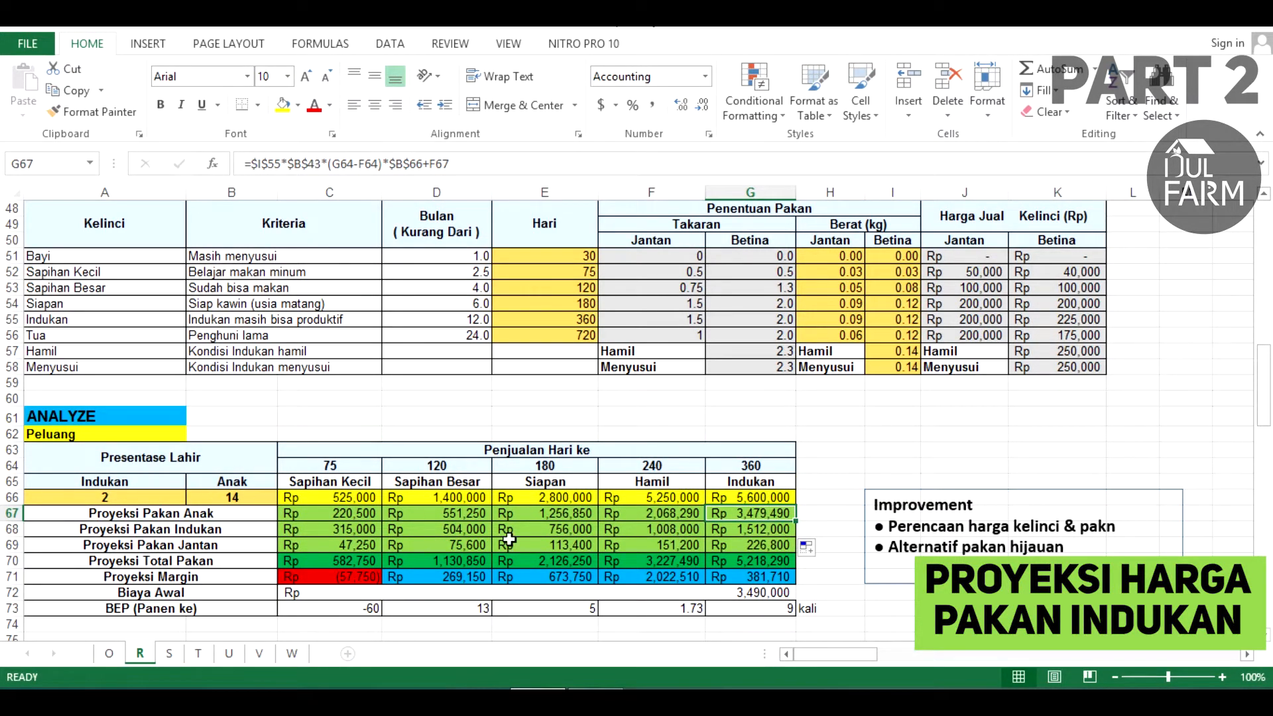
click(768, 469)
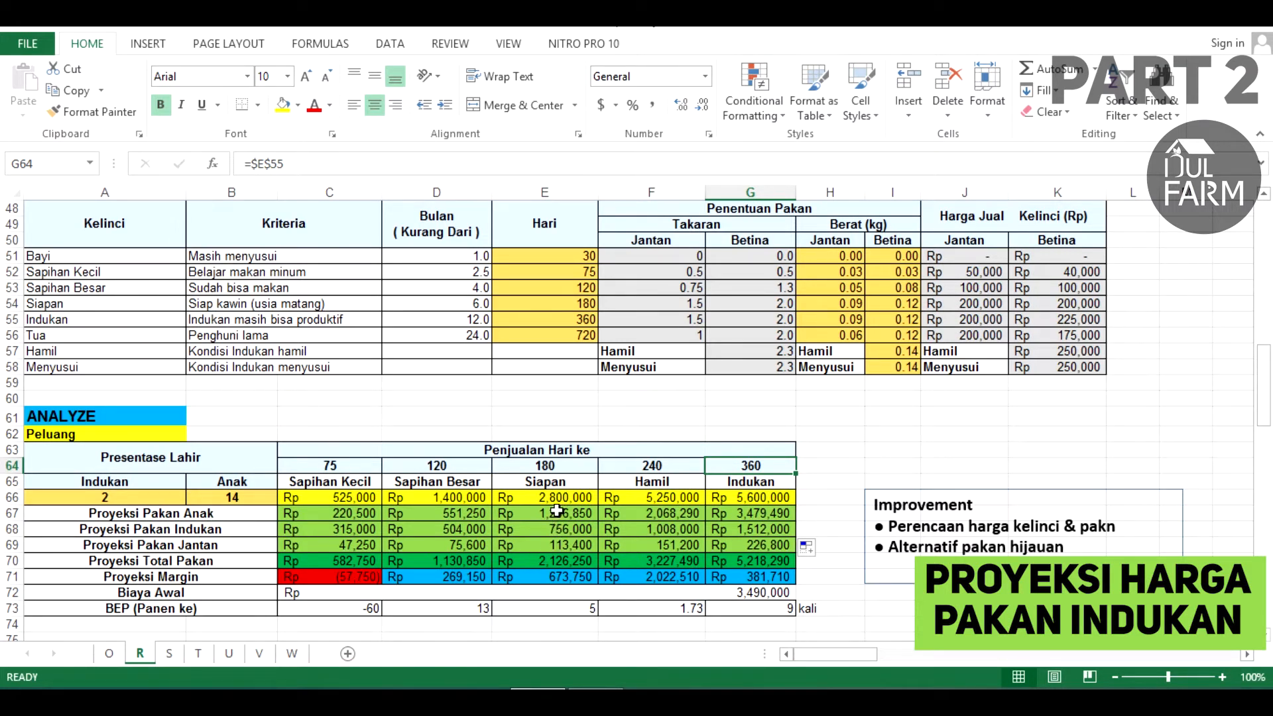
click(559, 543)
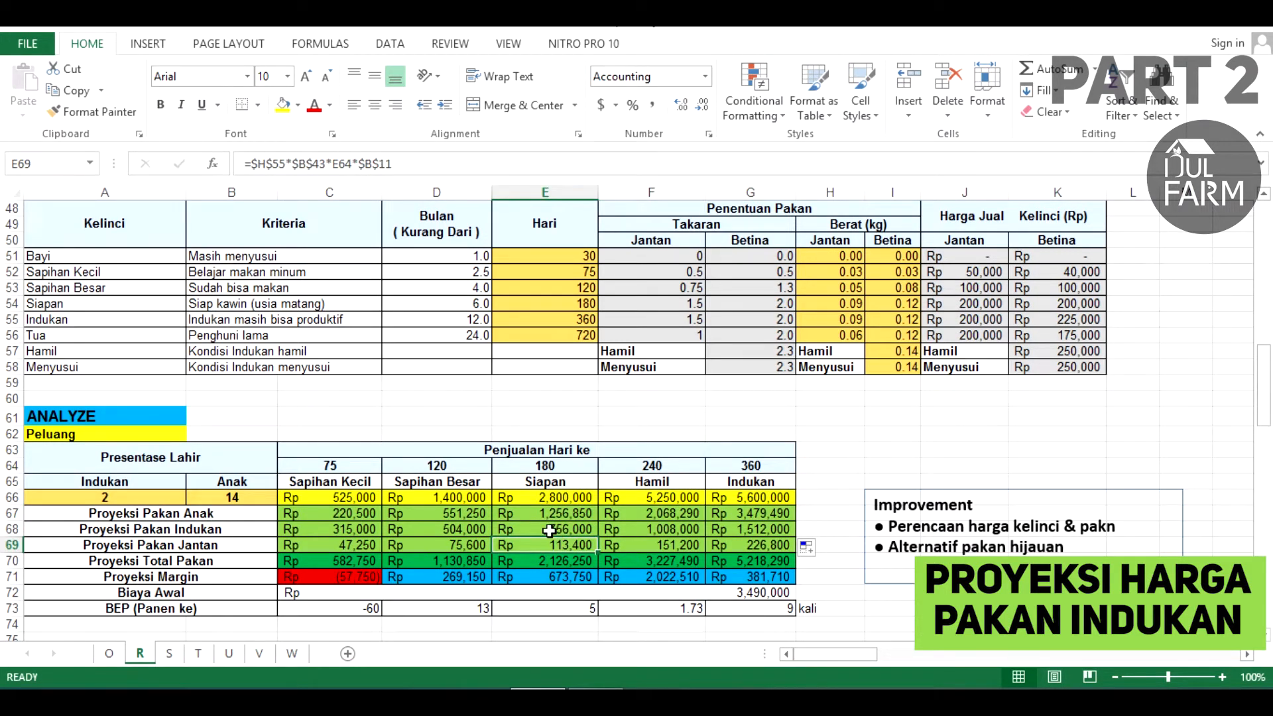
click(549, 530)
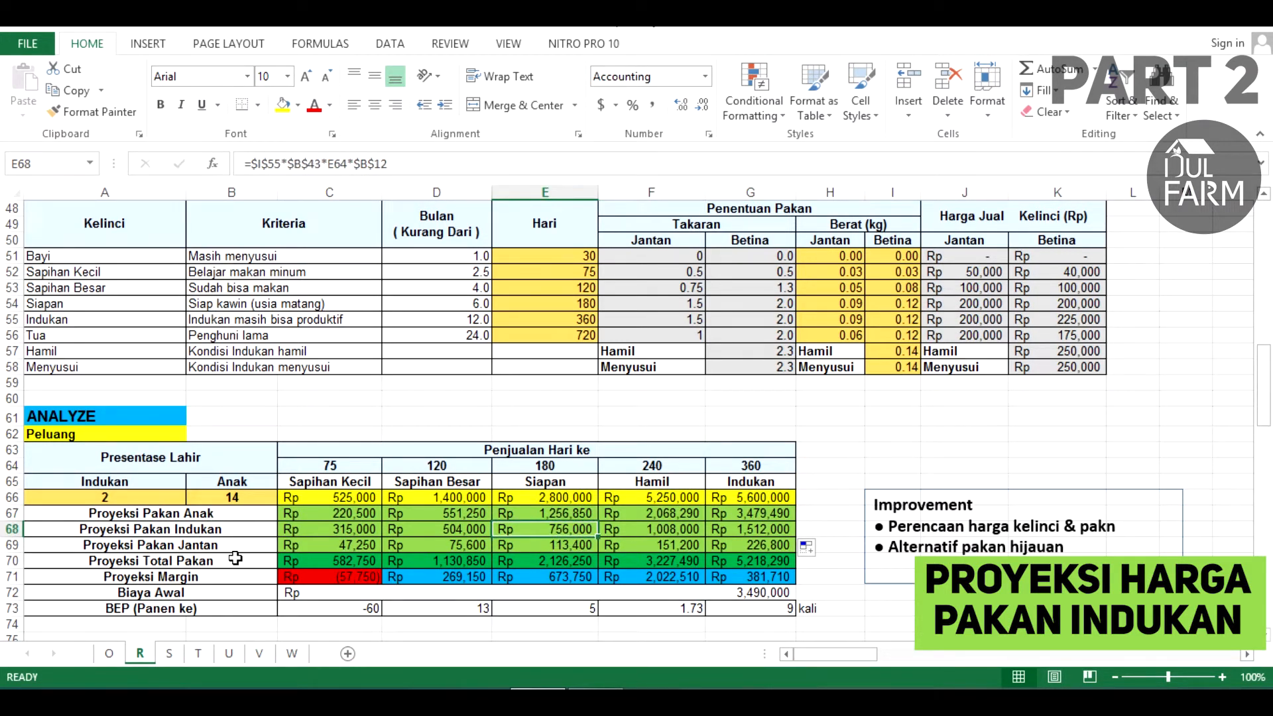
click(568, 509)
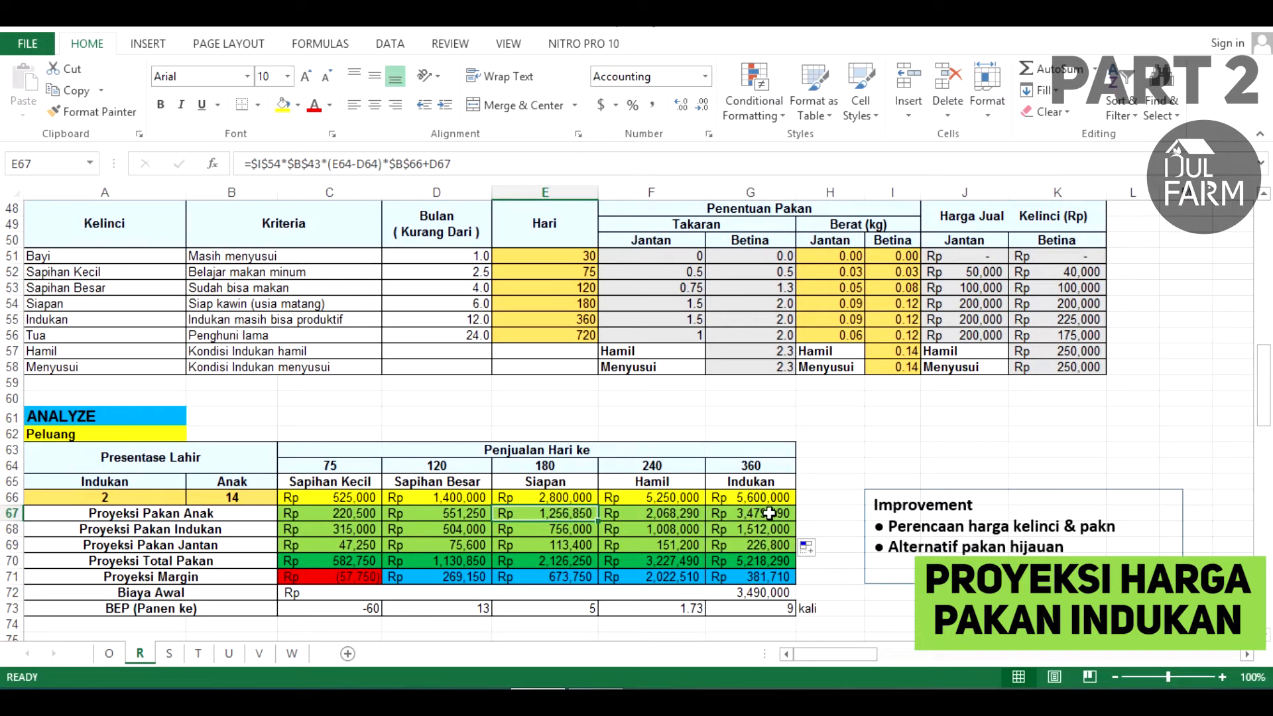
click(582, 494)
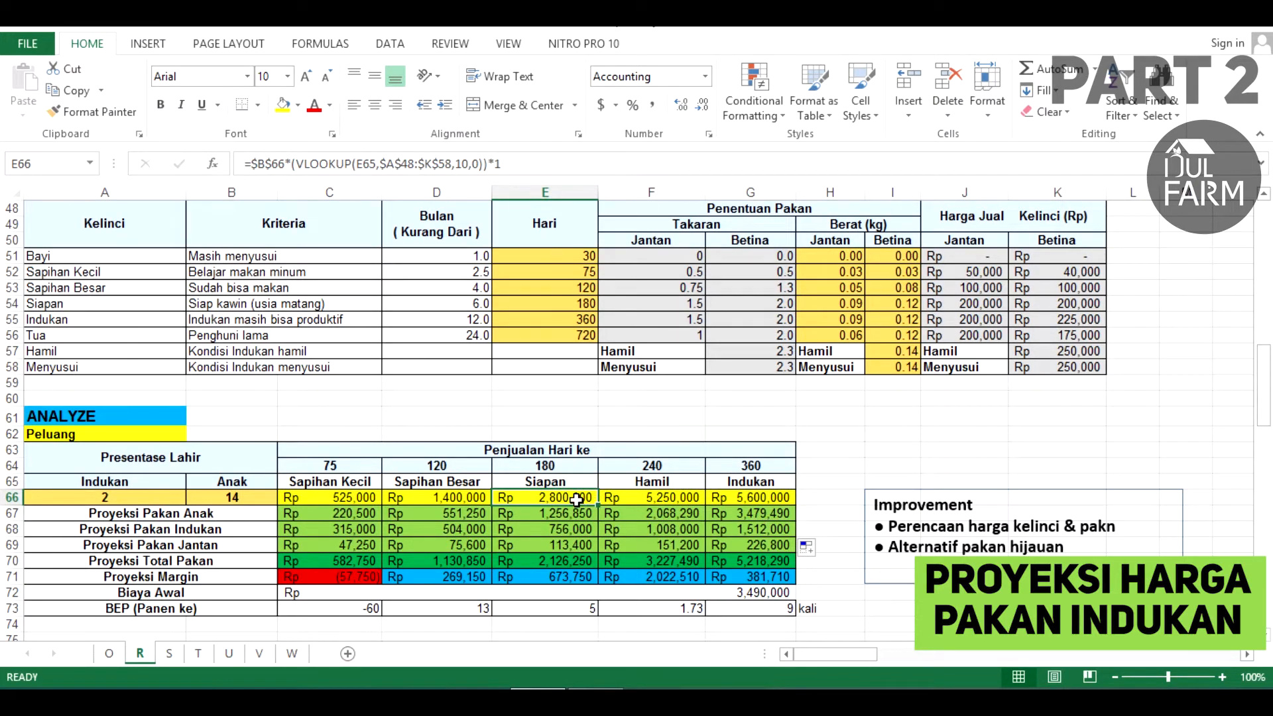
Review the Proyeksi Pakan Jantan row C69:G69 and trace the cell references of the C69 formula without editing it.
scroll(575, 501, down, 1)
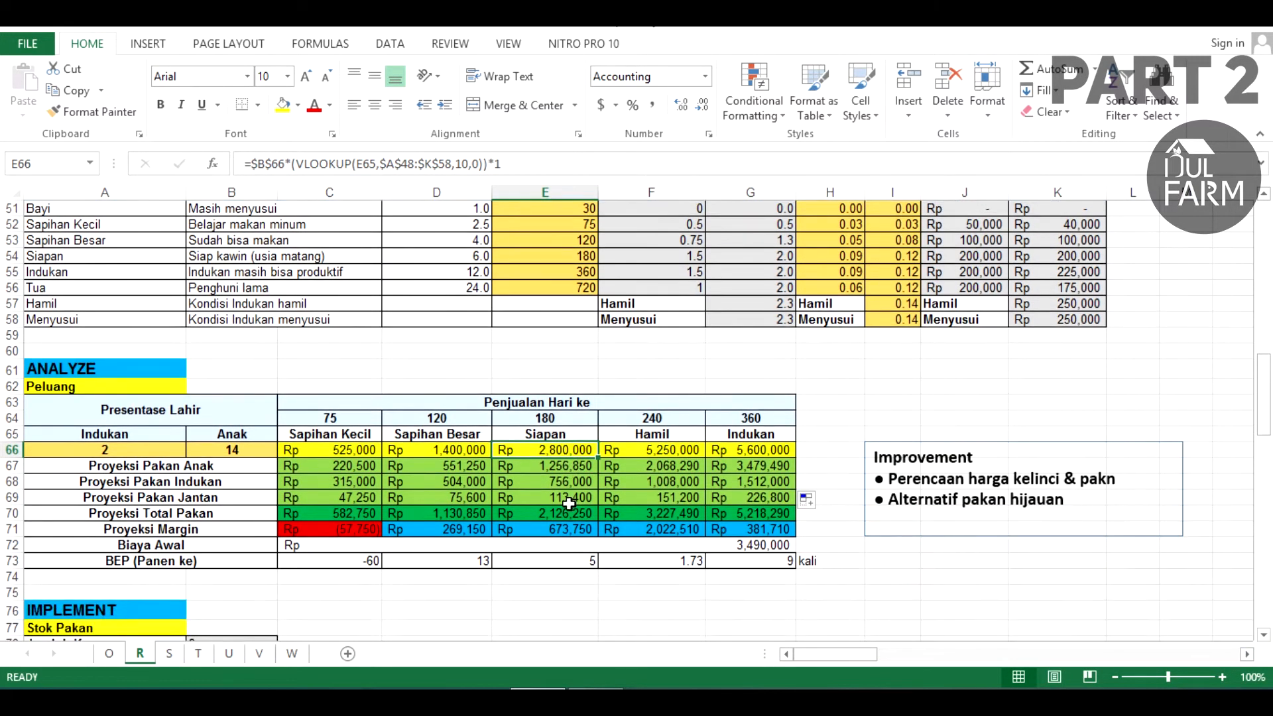
click(298, 498)
click(247, 501)
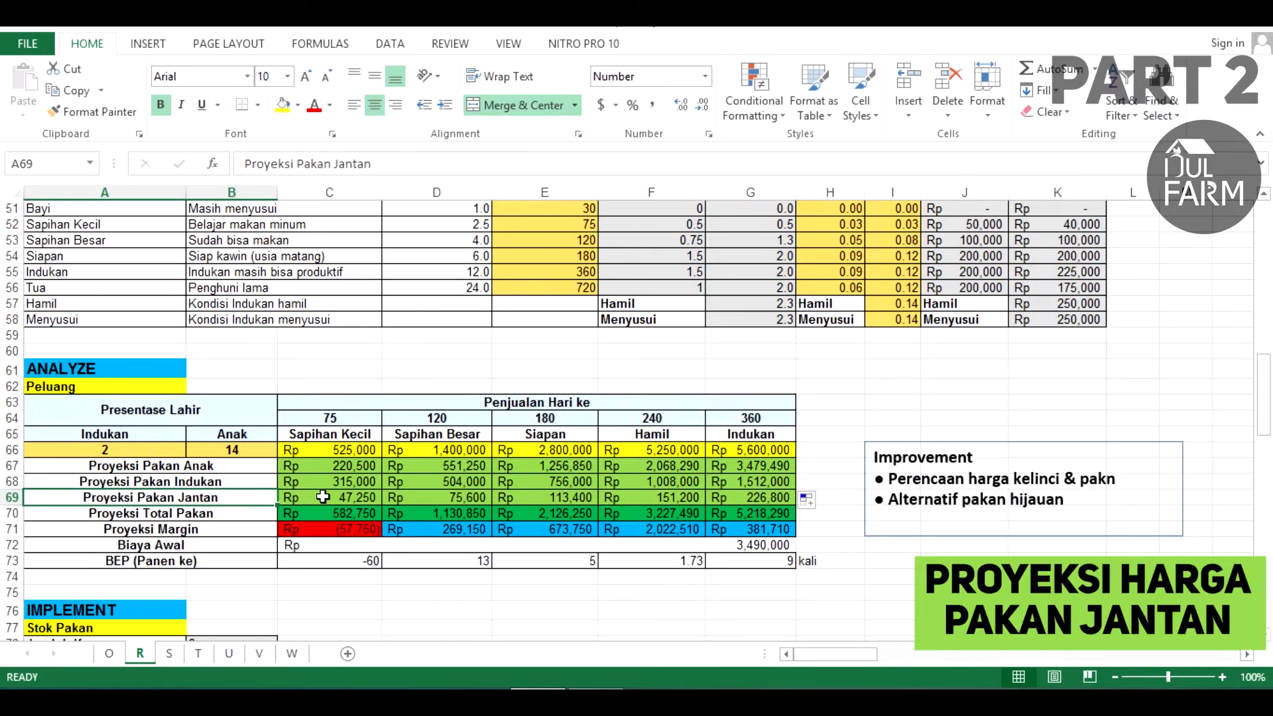
drag(323, 497, 749, 497)
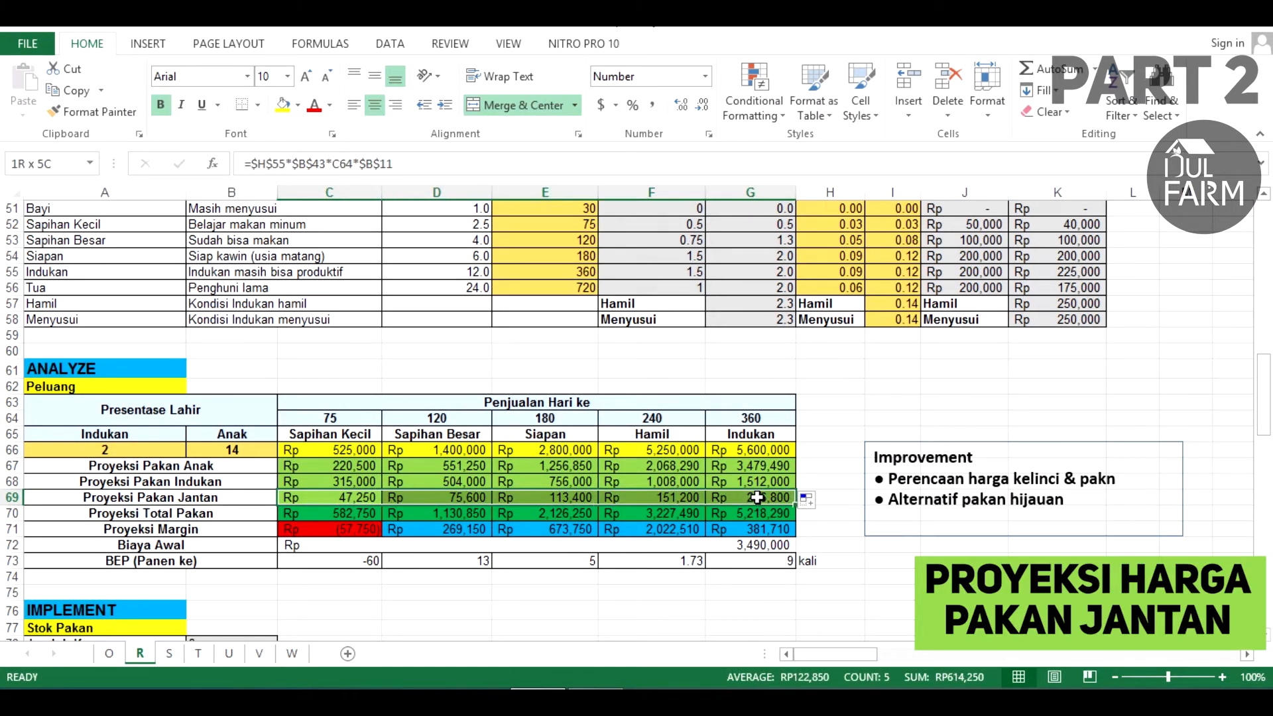
double_click(370, 494)
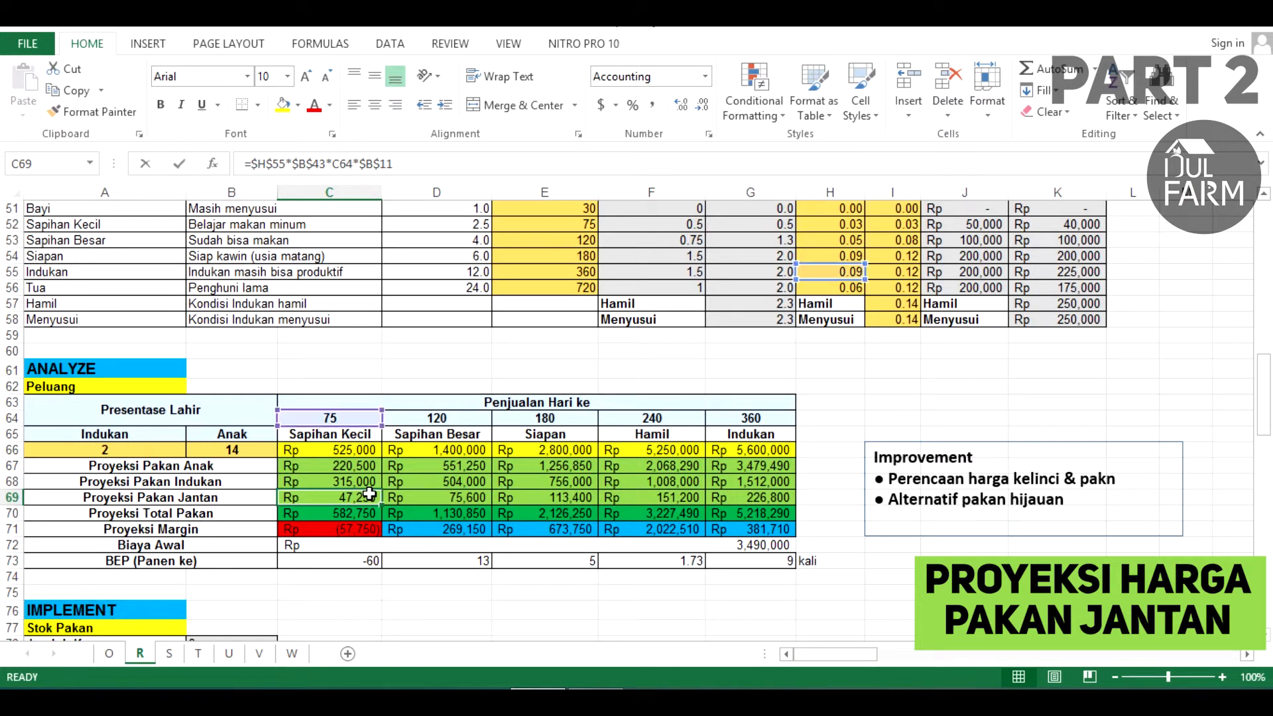
click(382, 158)
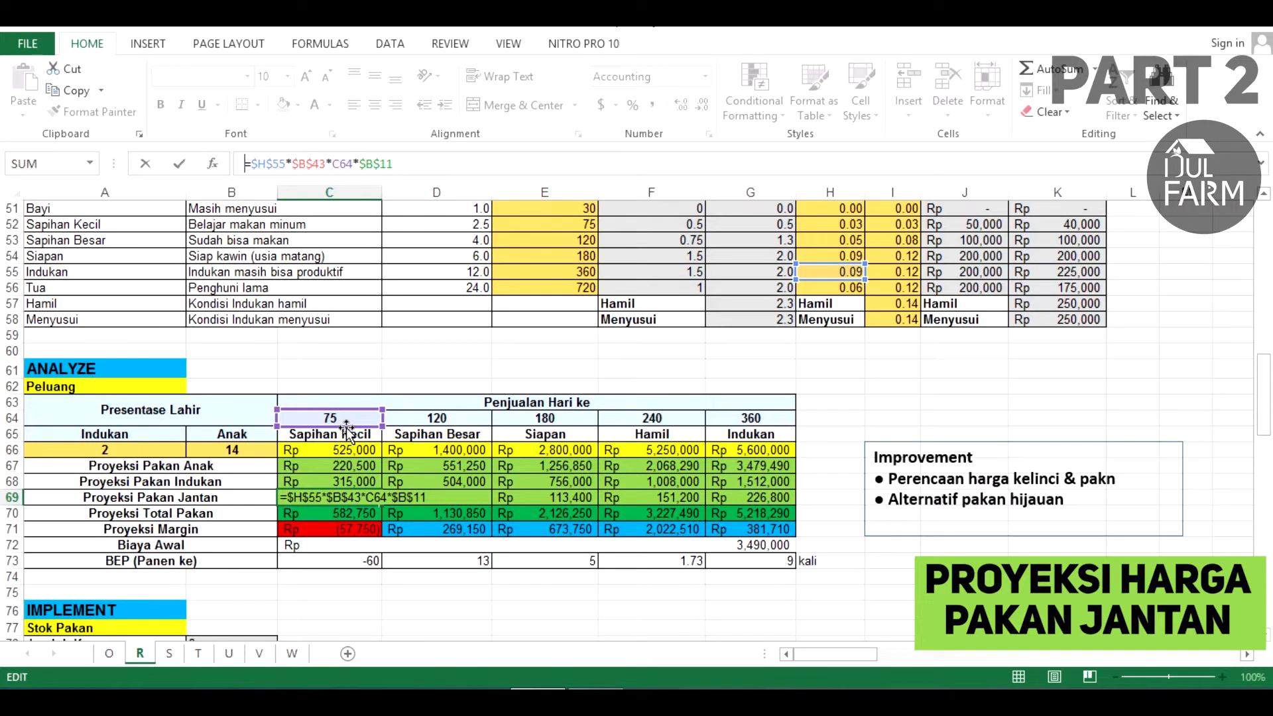
mouse_move(1263, 375)
mouse_down()
mouse_move(1270, 242)
mouse_move(1264, 477)
mouse_move(1266, 371)
mouse_up()
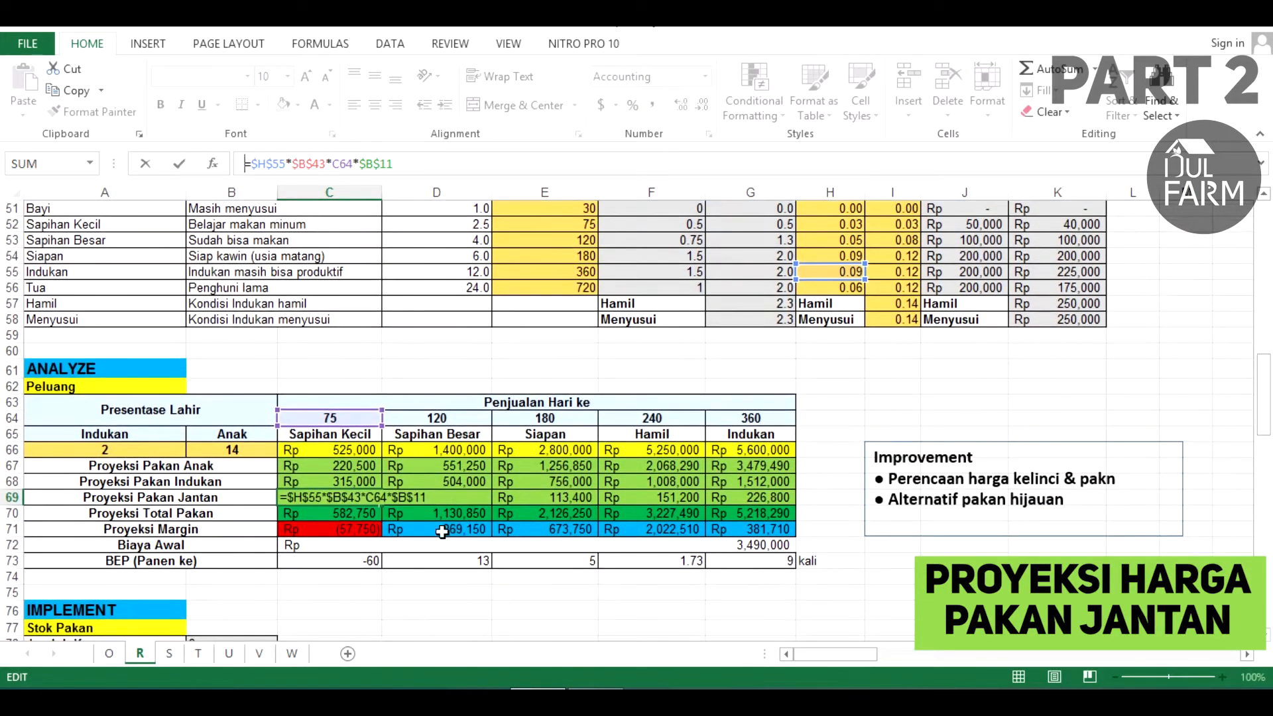
key(Escape)
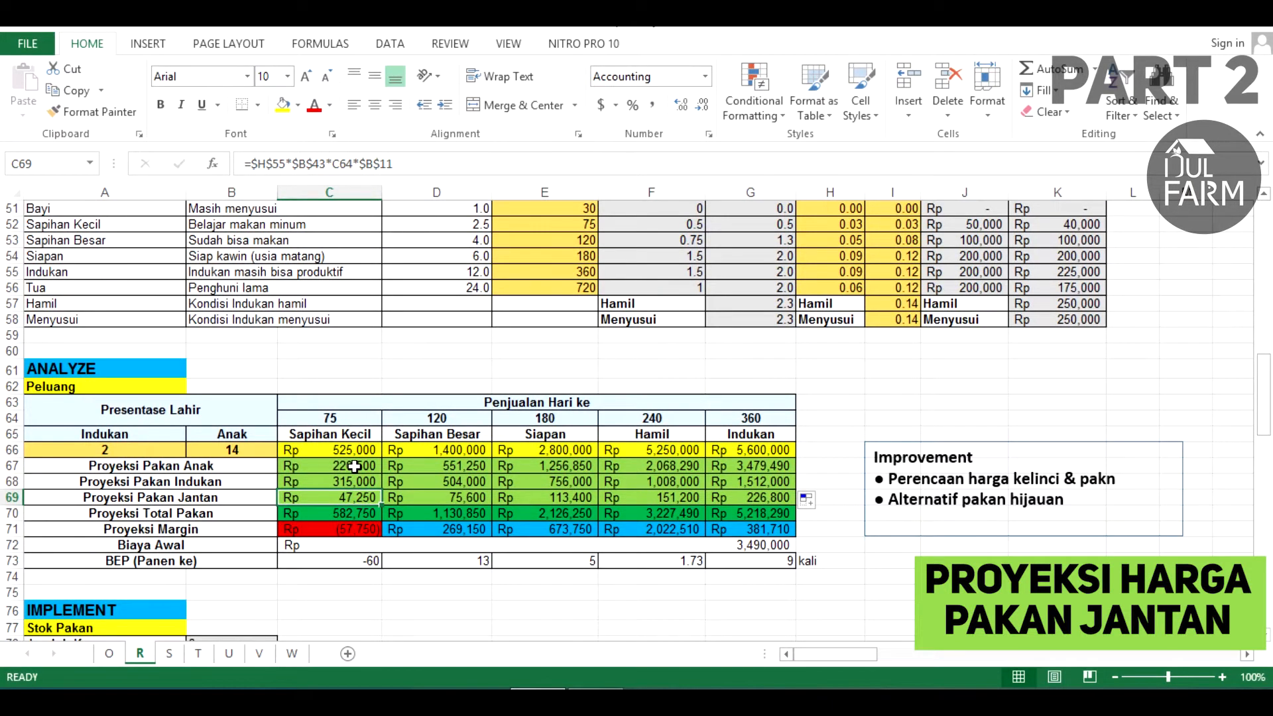
Compare the three feed projection rows C67:G69 with the selling prices in C66:G66 across all selling stages.
drag(354, 466, 767, 489)
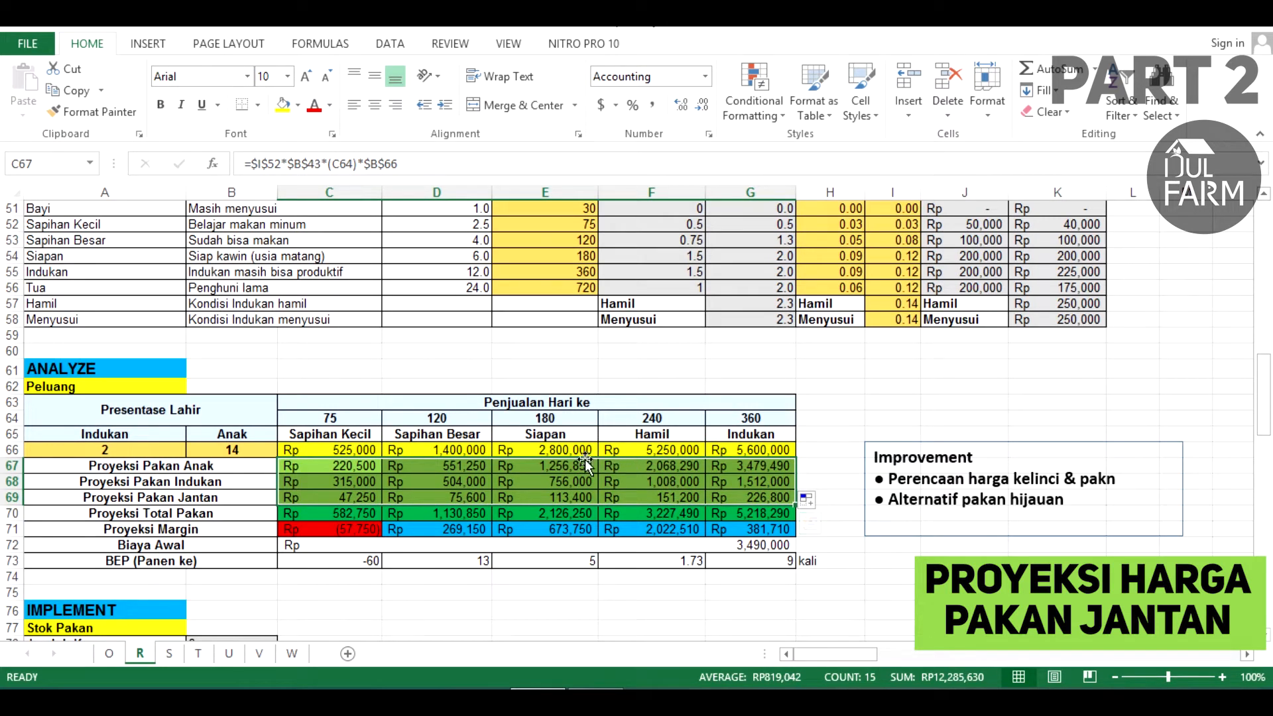
drag(351, 465, 788, 498)
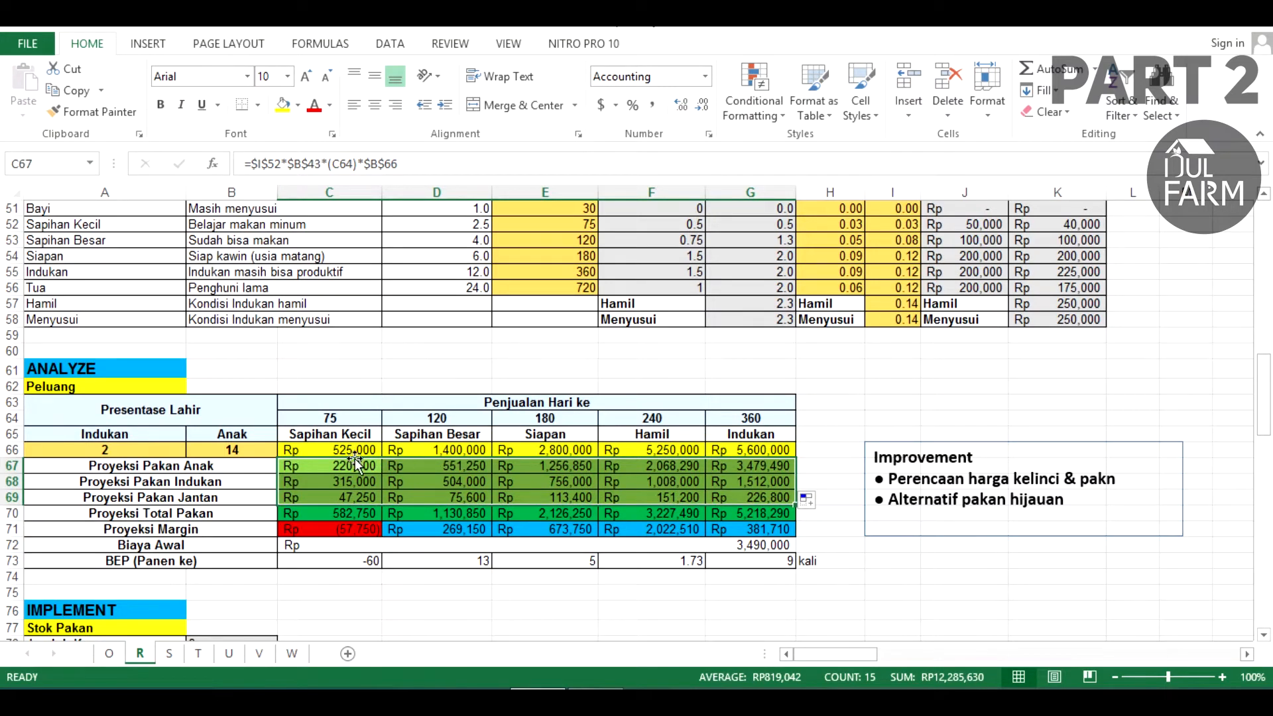
drag(352, 451, 764, 449)
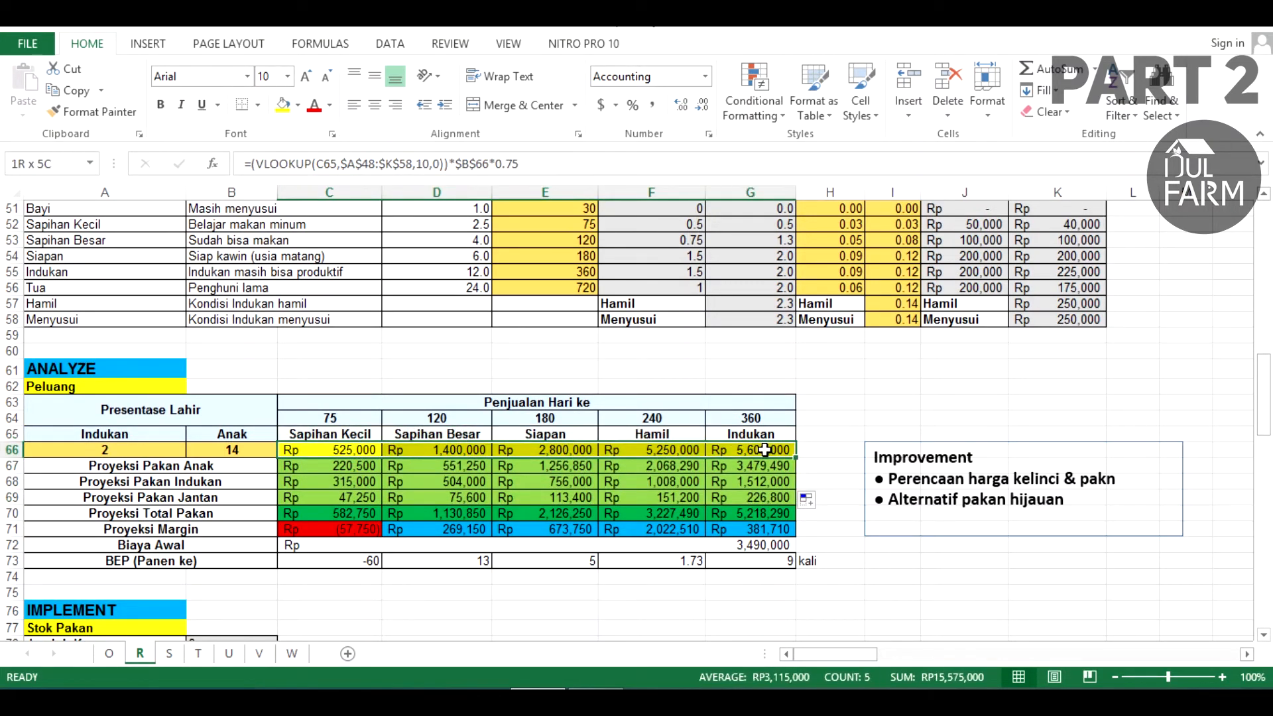
drag(351, 451, 787, 450)
drag(373, 462, 735, 491)
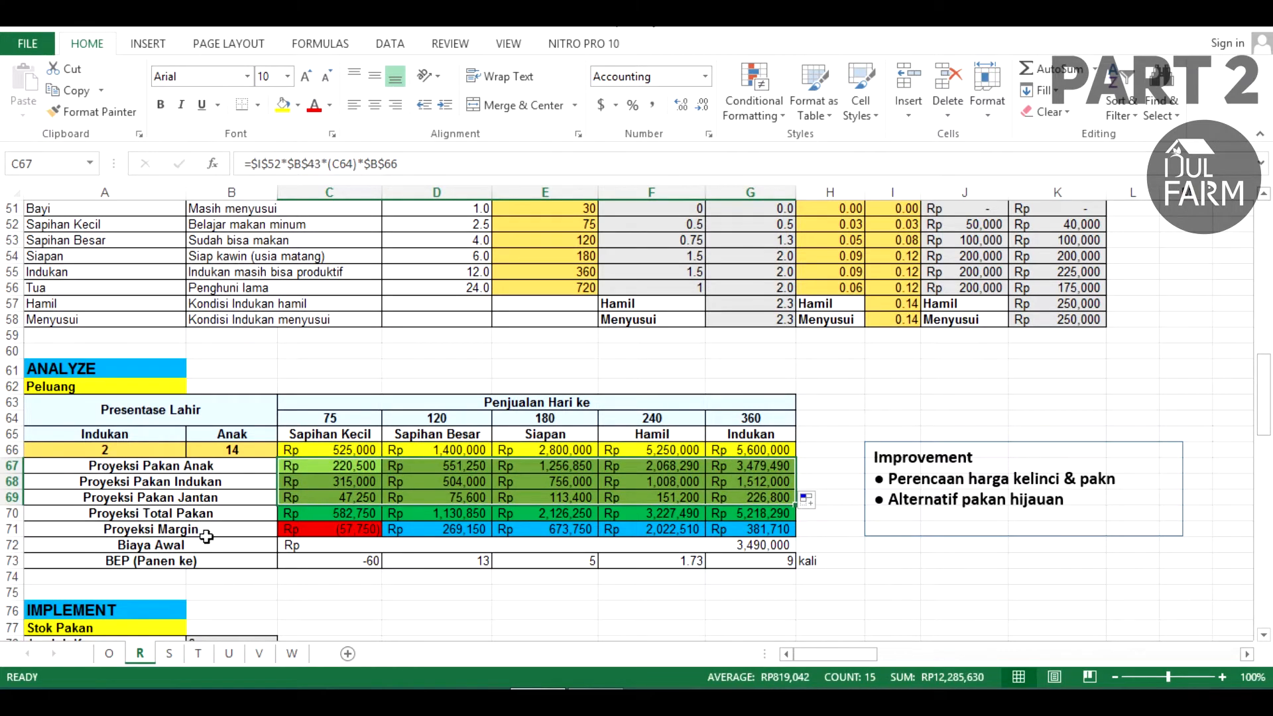
Review the Proyeksi Total Pakan row C70:G70 and check which feed rows the C70 formula adds up, leaving it unedited.
click(220, 518)
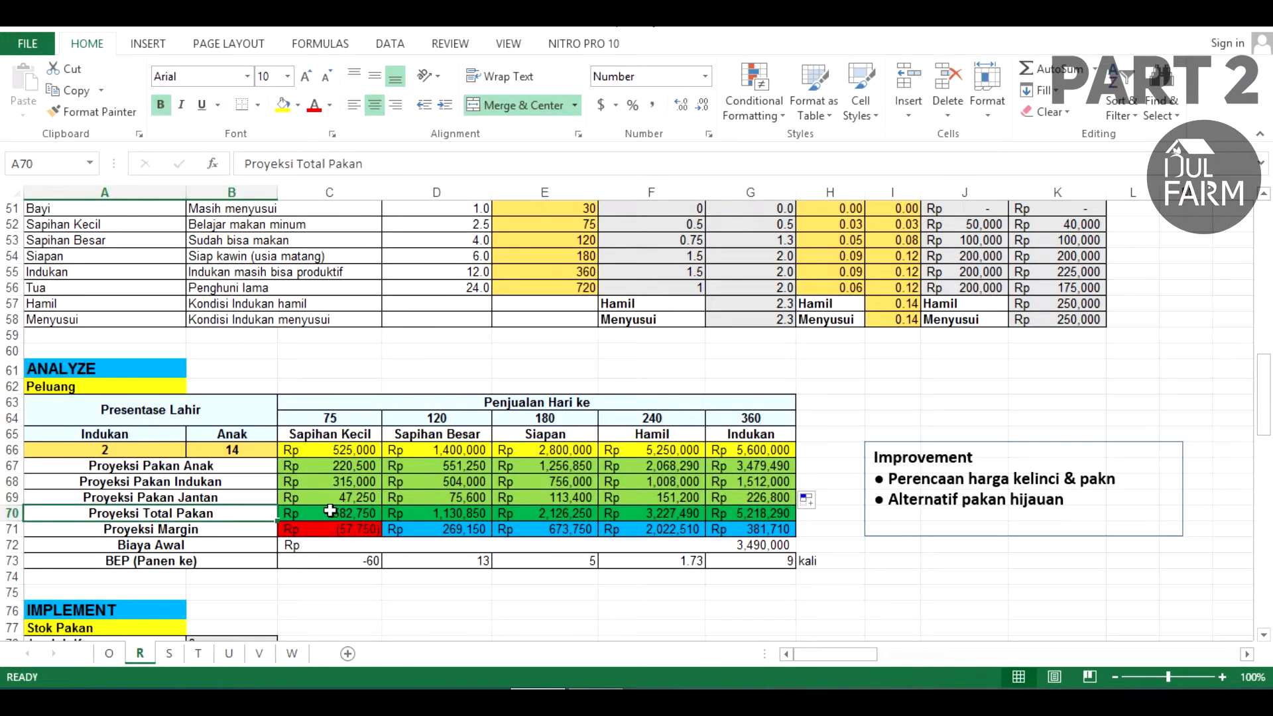
drag(330, 510, 736, 514)
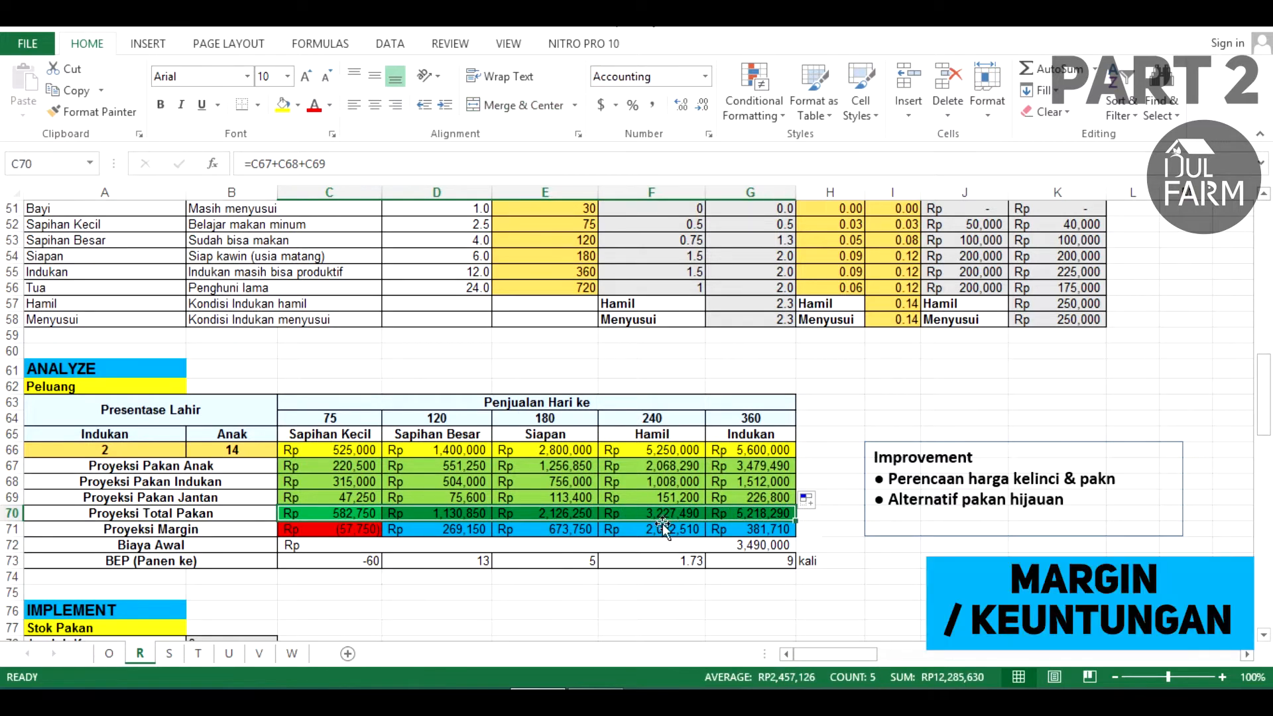
drag(362, 515, 739, 515)
click(361, 515)
double_click(358, 514)
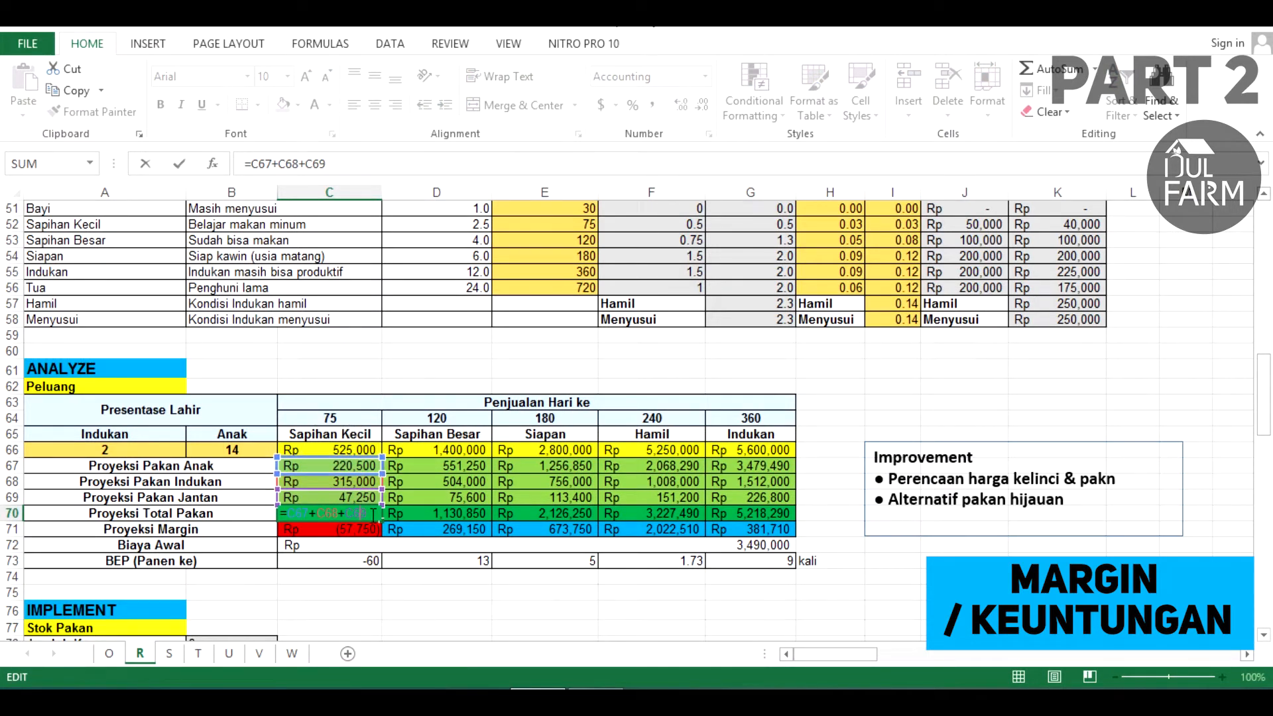
key(Escape)
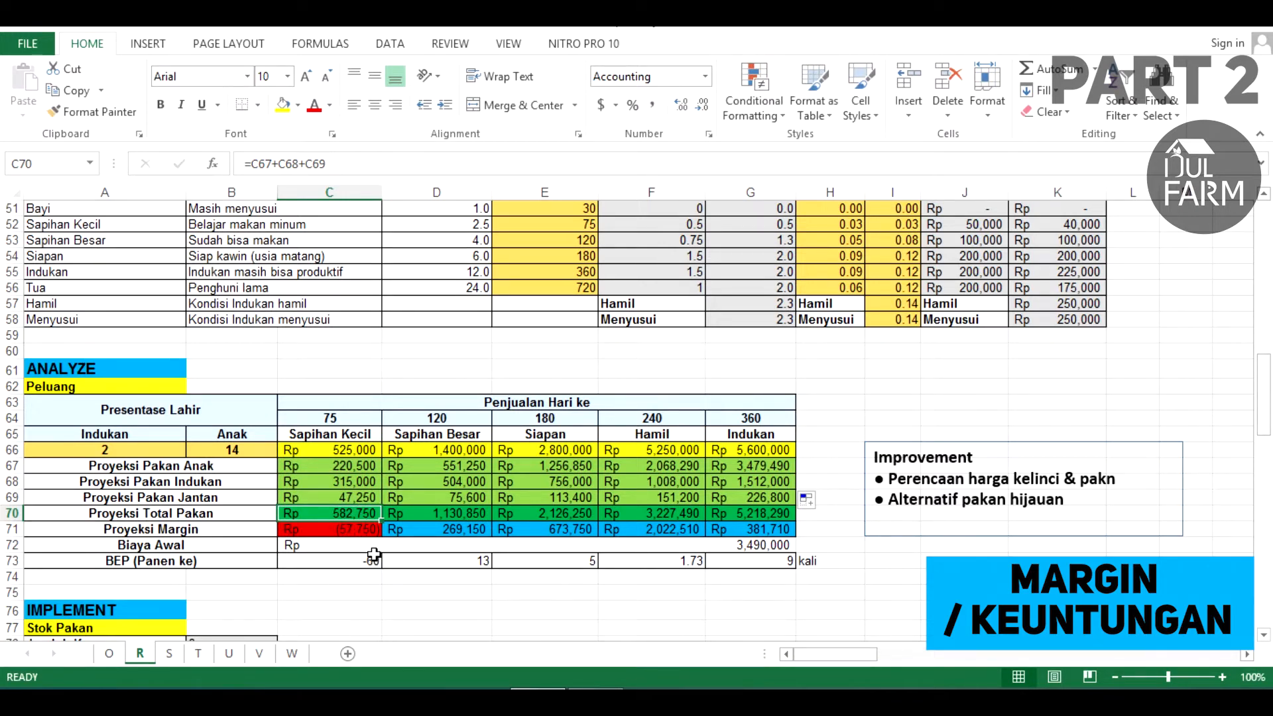
Examine the Proyeksi Margin row C71:G71 and trace how the C71 formula subtracts the feed costs from the selling price in C66.
click(343, 529)
key(Left)
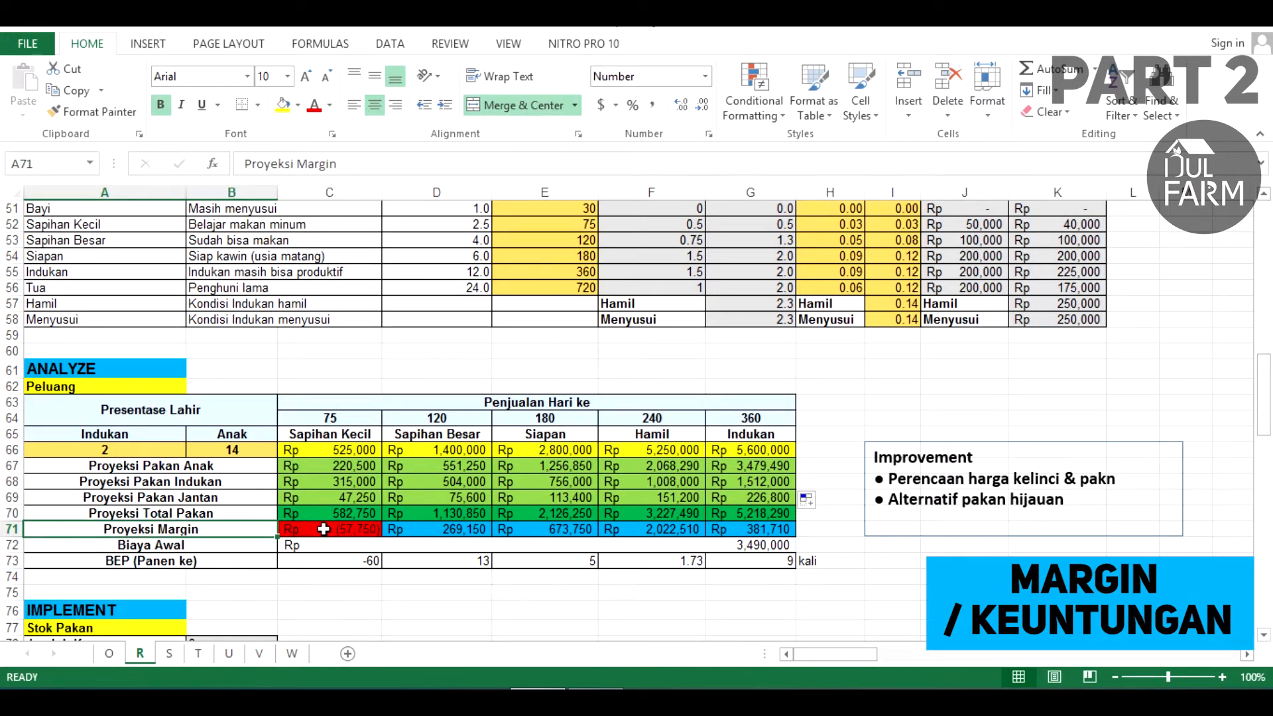
drag(323, 529, 718, 528)
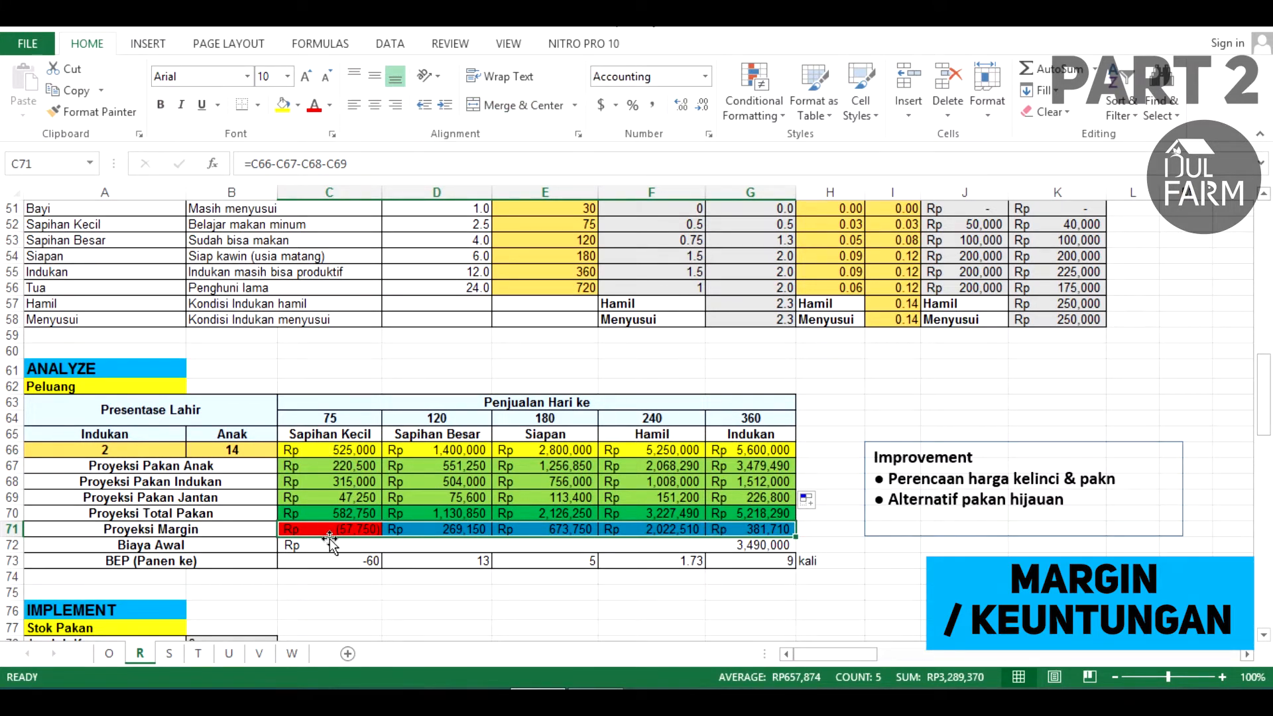
click(344, 447)
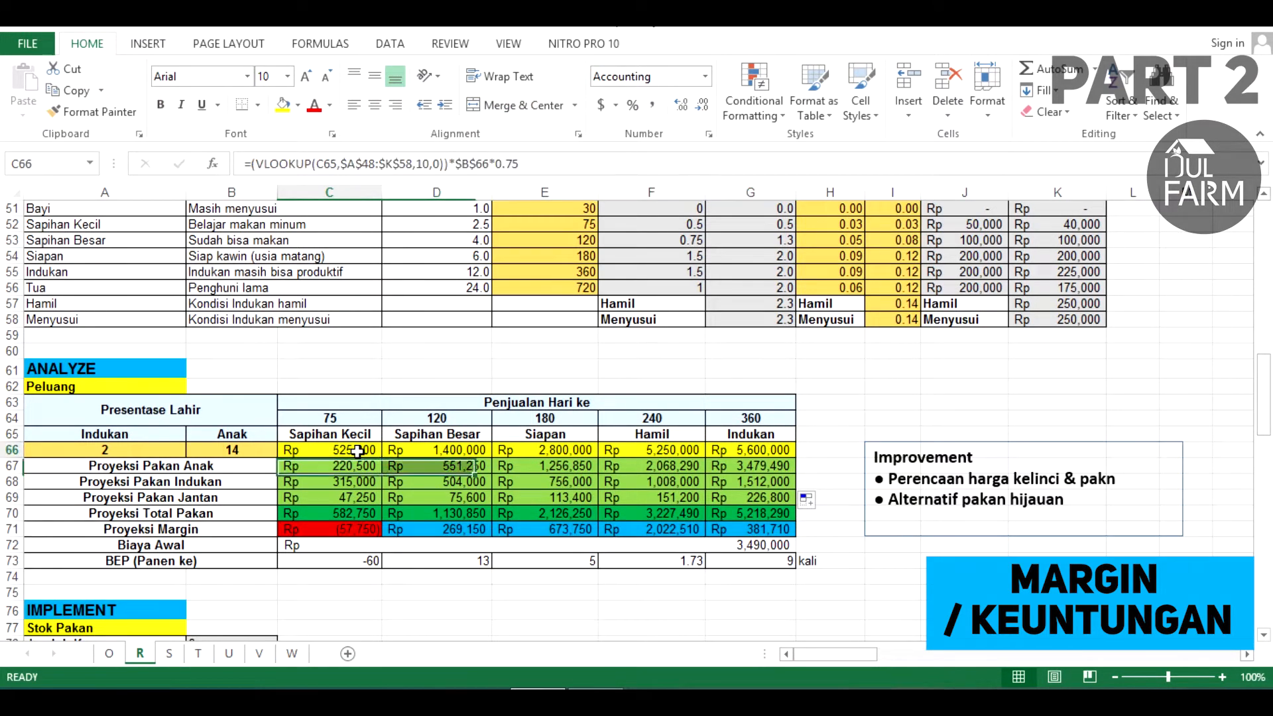
double_click(364, 529)
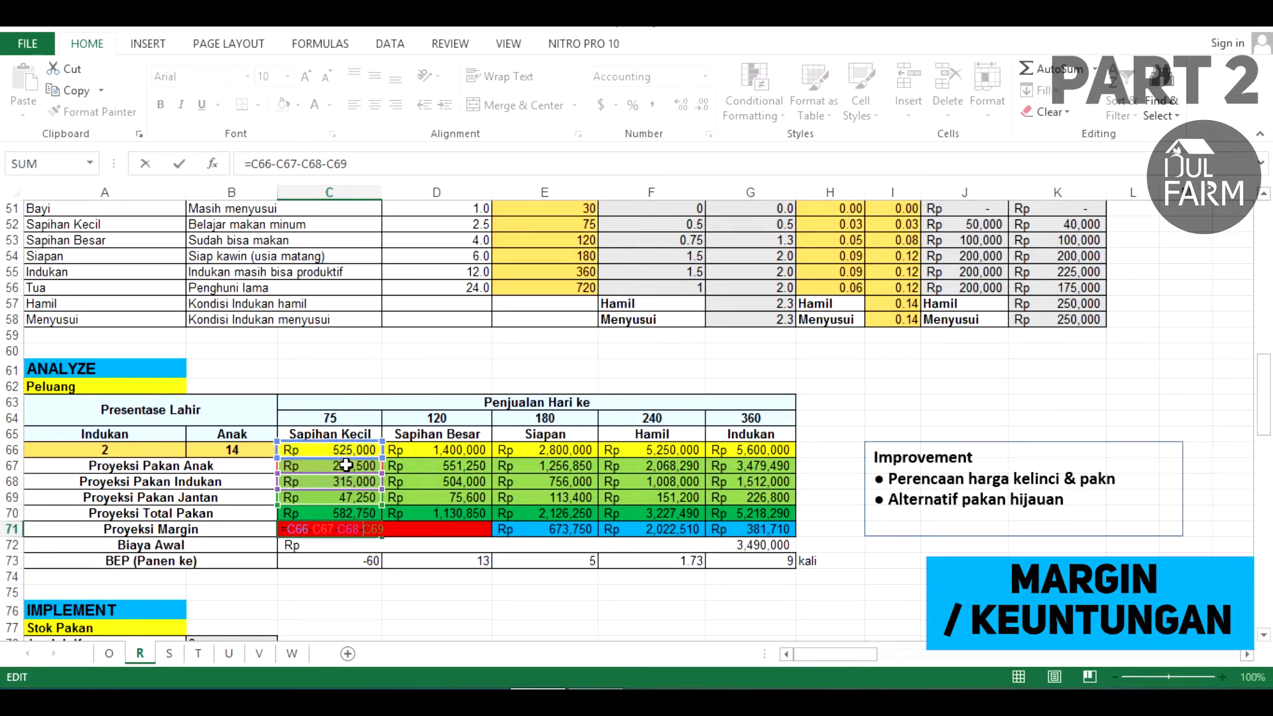
key(Escape)
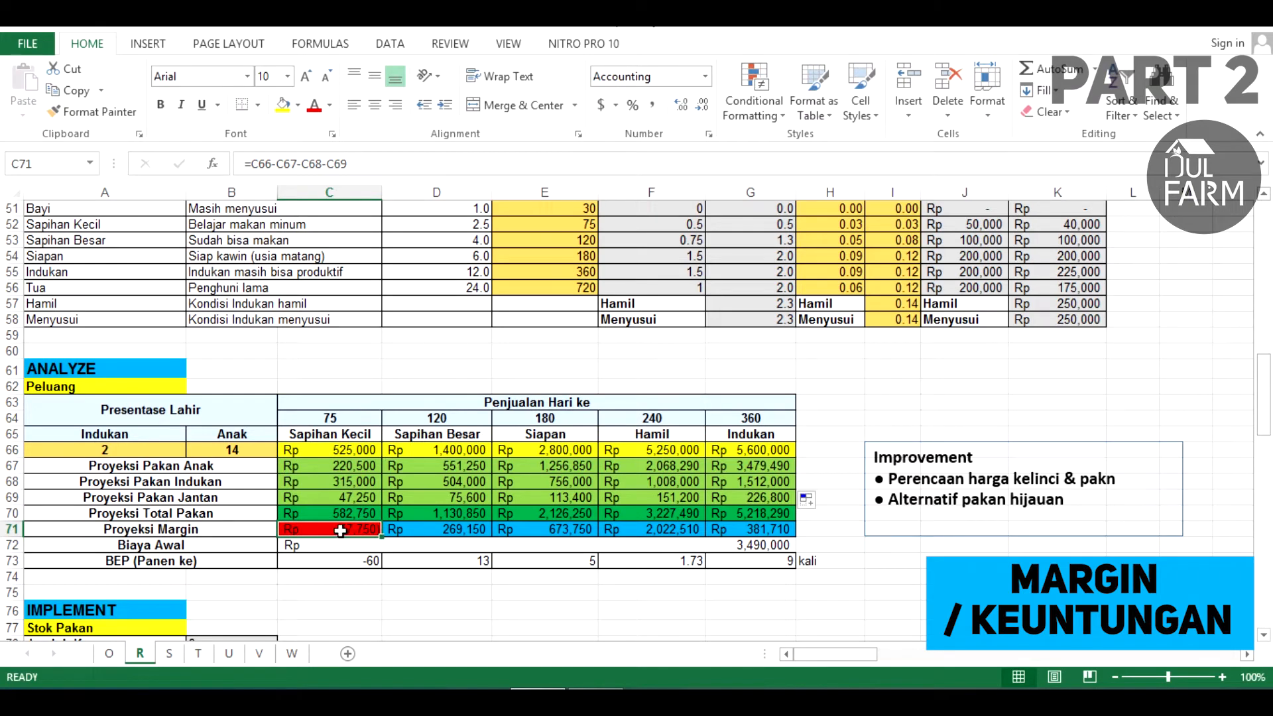
Highlight the Proyeksi Margin results across C71:G71 to review the full range of selling stages.
drag(341, 530, 716, 530)
click(710, 604)
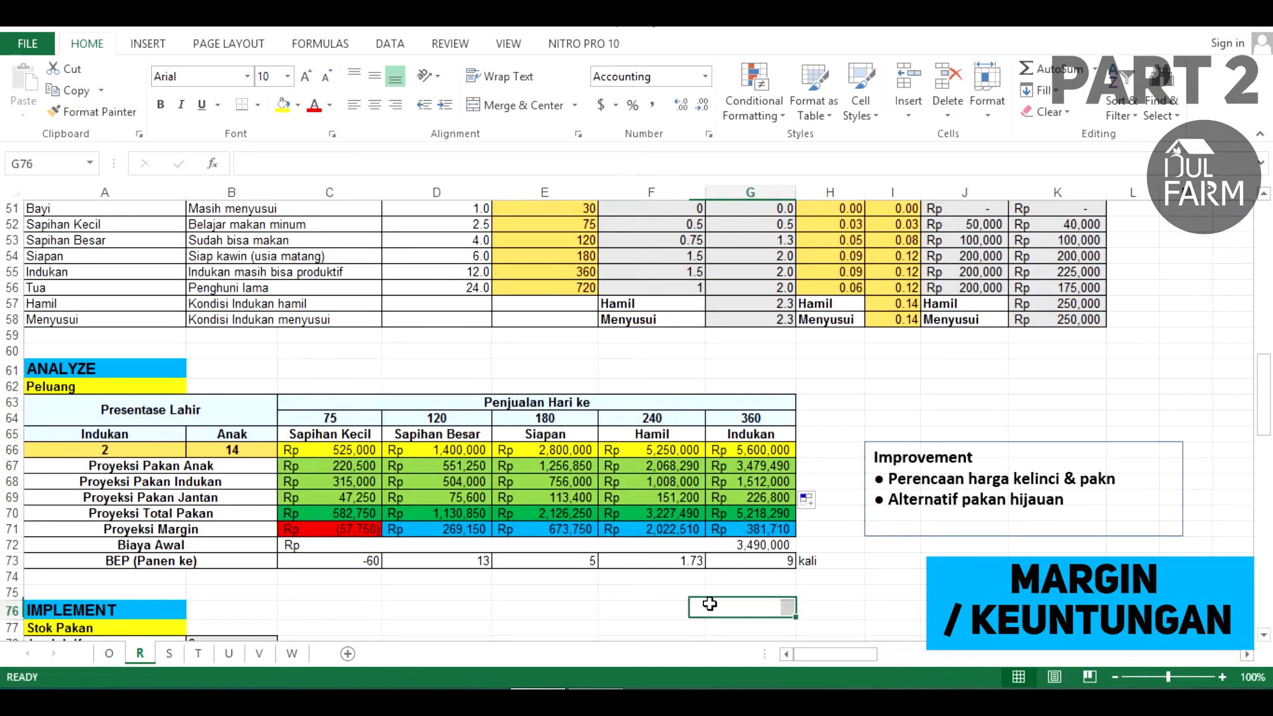
drag(376, 530, 752, 535)
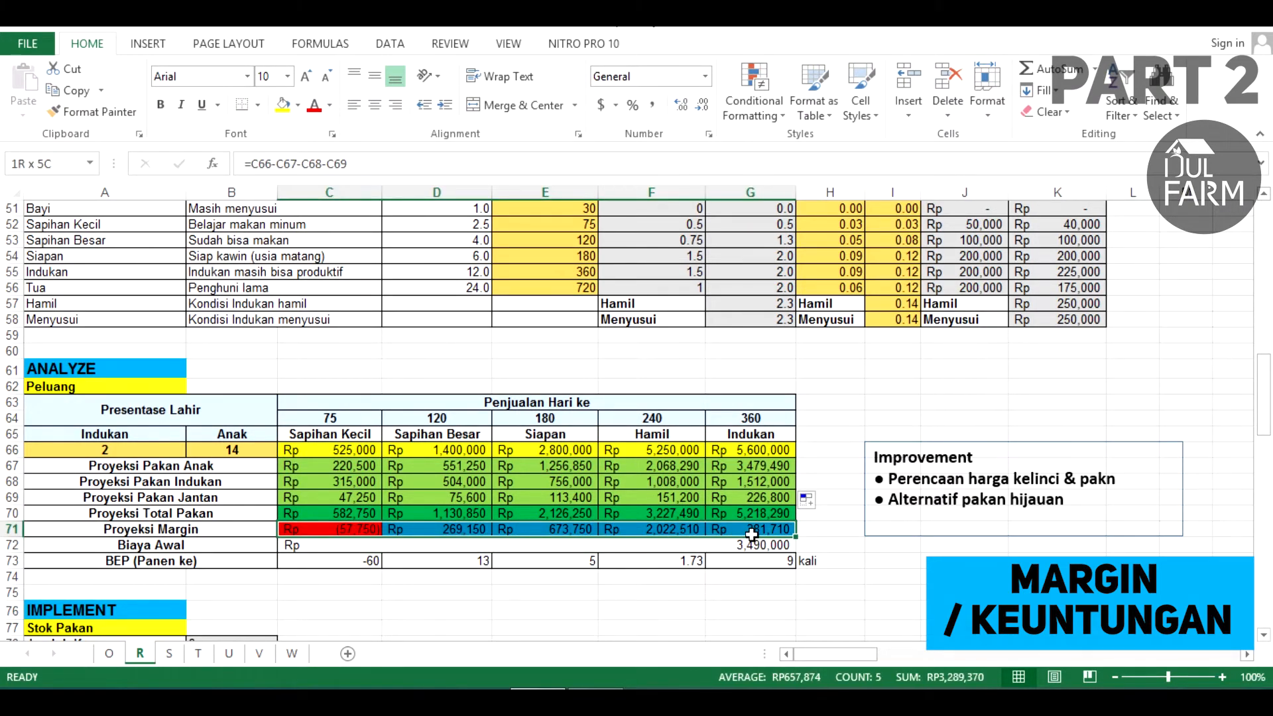
click(830, 591)
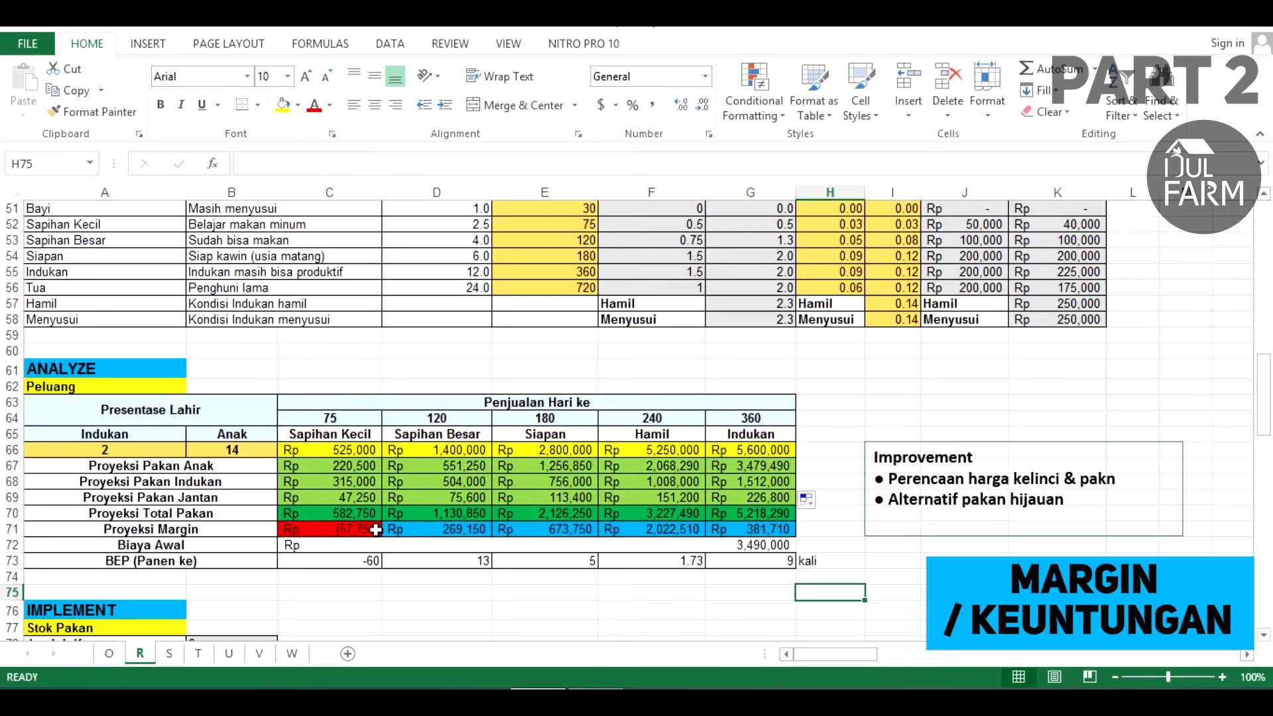
drag(376, 530, 769, 530)
click(882, 559)
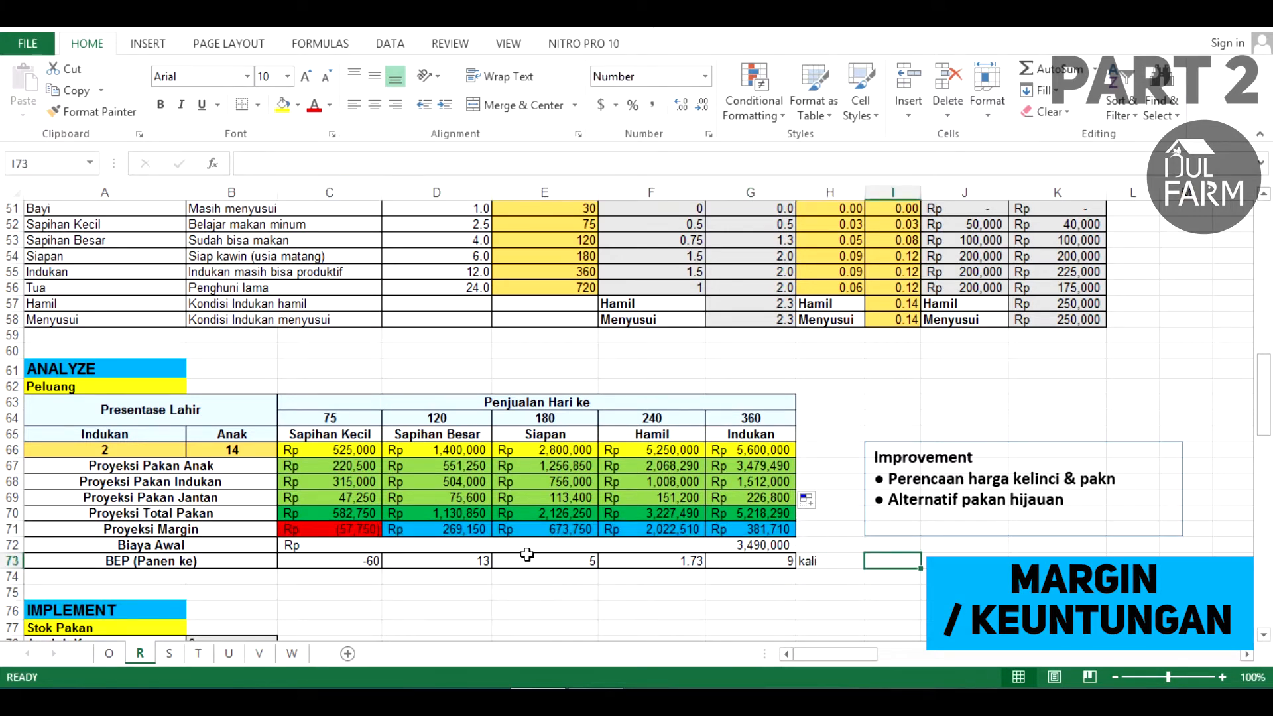
Compare the Proyeksi Margin of individual stages: Sapihan Kecil in C71, Sapihan Besar in D71, Hamil in F71 and Indukan in G71.
click(358, 539)
click(361, 528)
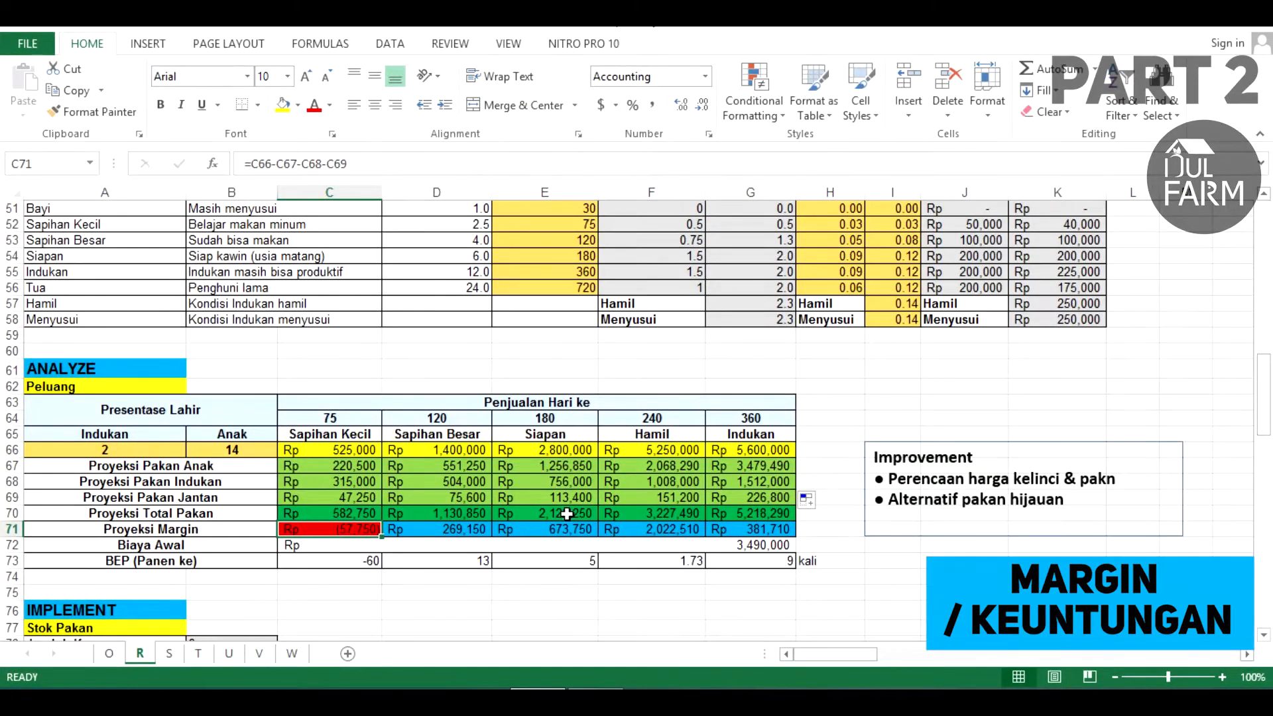
click(415, 529)
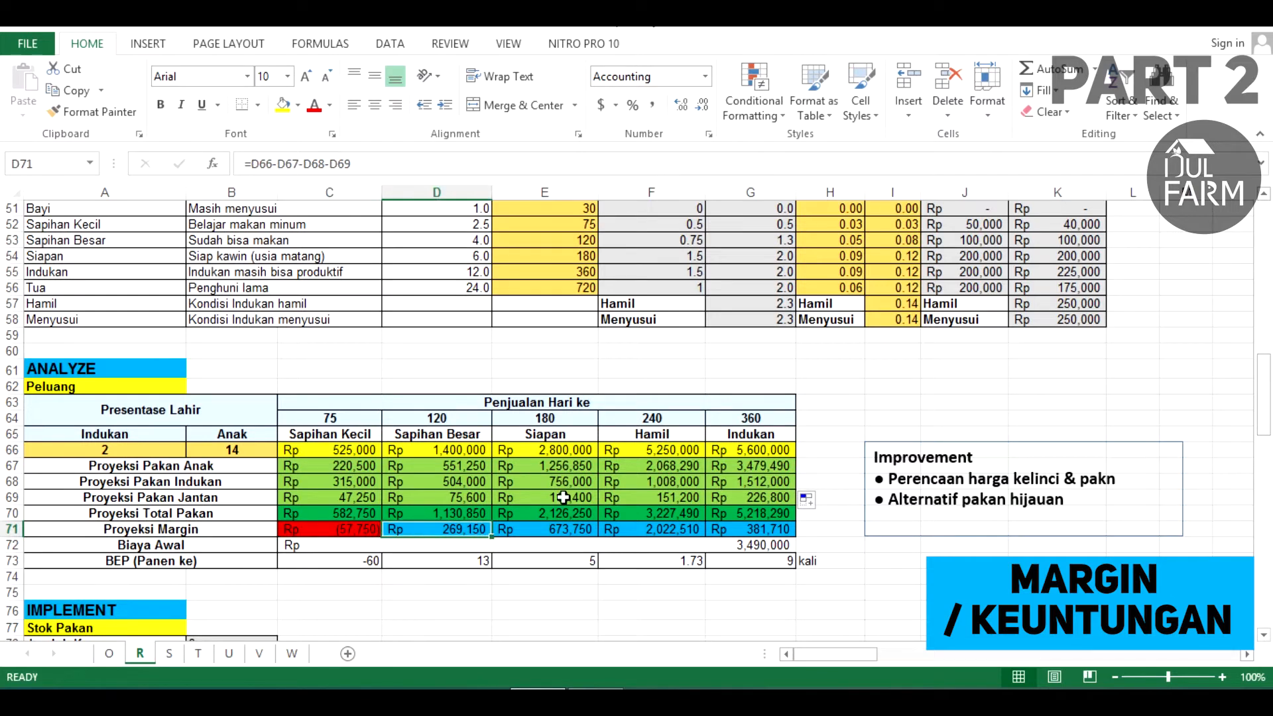
scroll(570, 497, down, 1)
scroll(574, 496, up, 1)
click(751, 529)
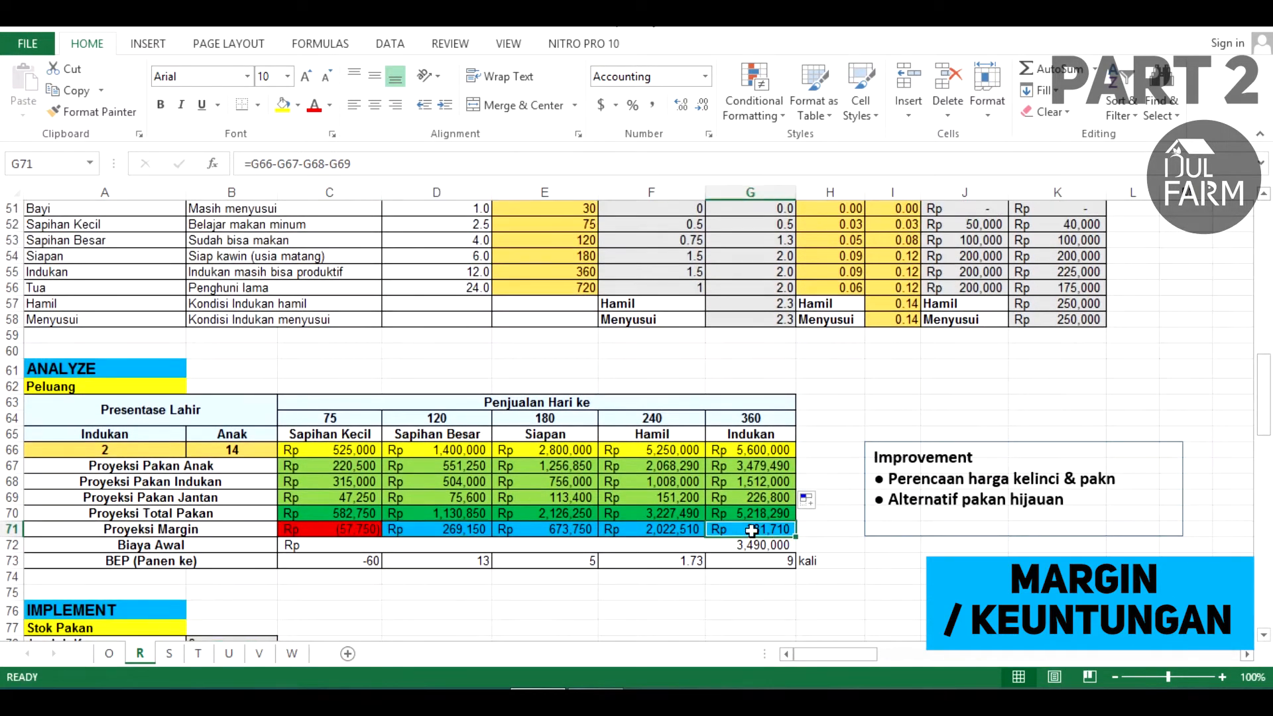
click(646, 531)
click(766, 531)
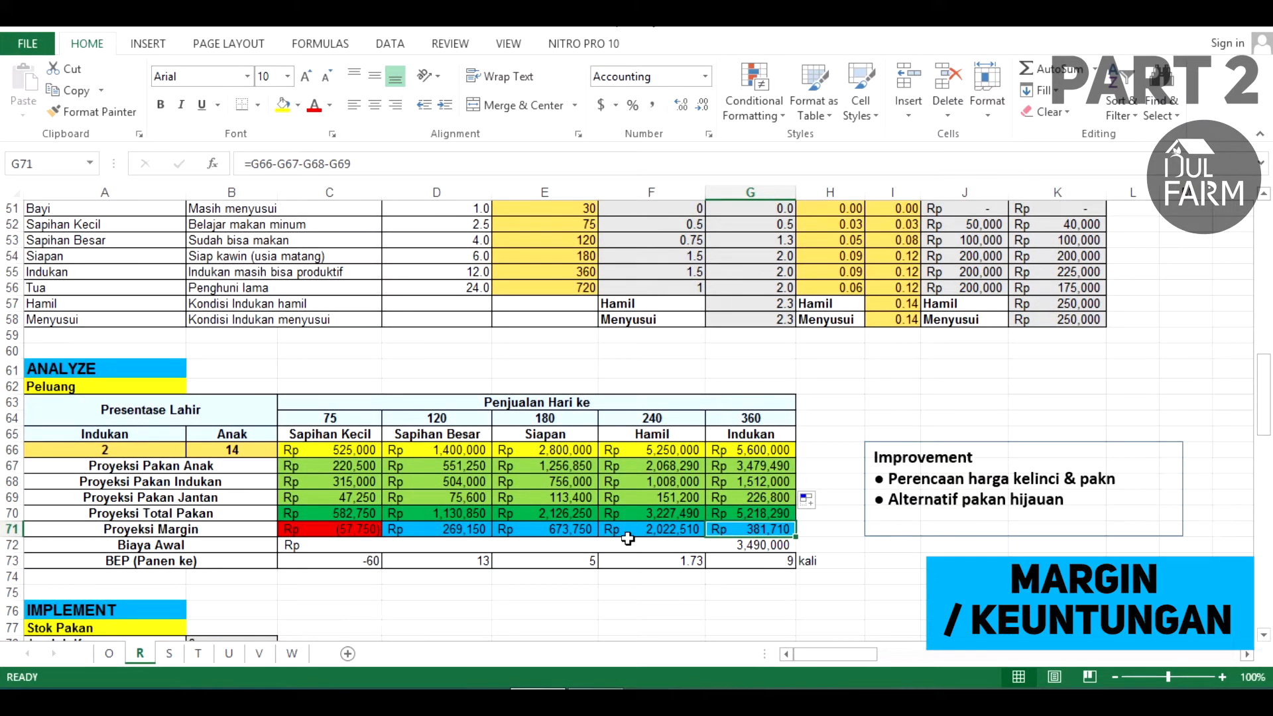
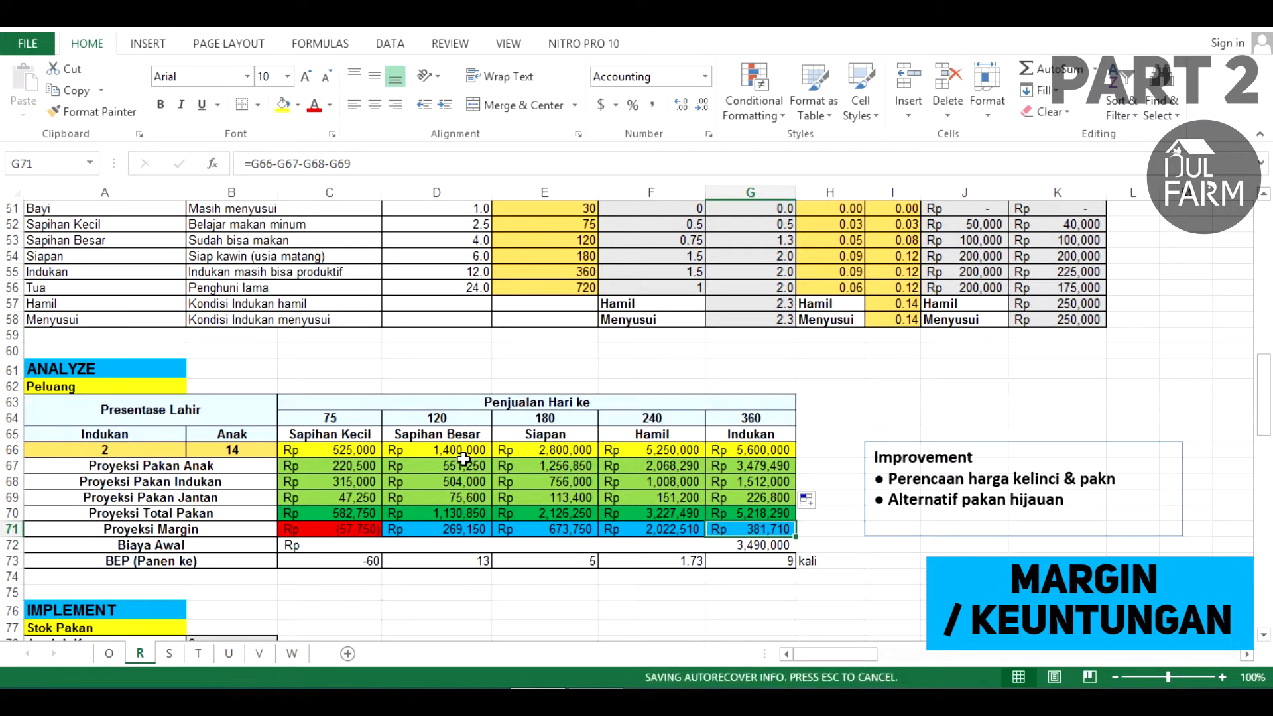
Compare the Proyeksi Margin of Sapihan Besar in D71 with its selling day in D64 and the Siapan margin in E71.
click(468, 533)
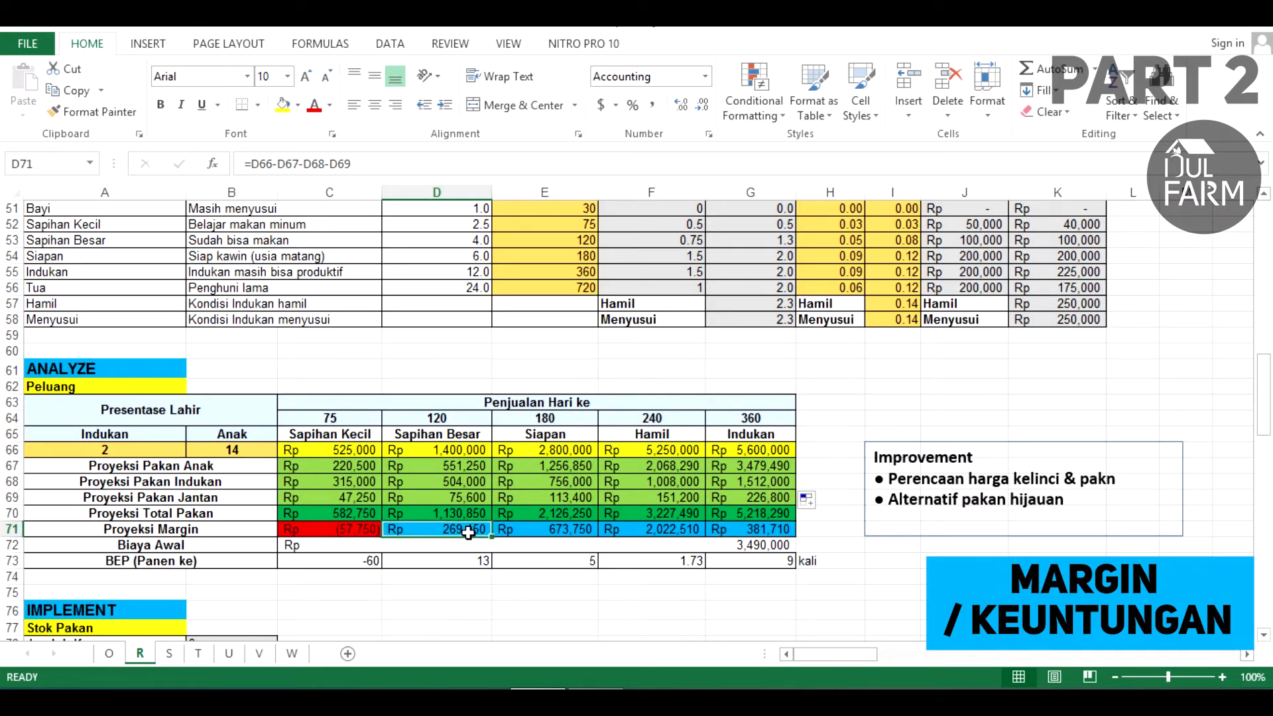
click(466, 420)
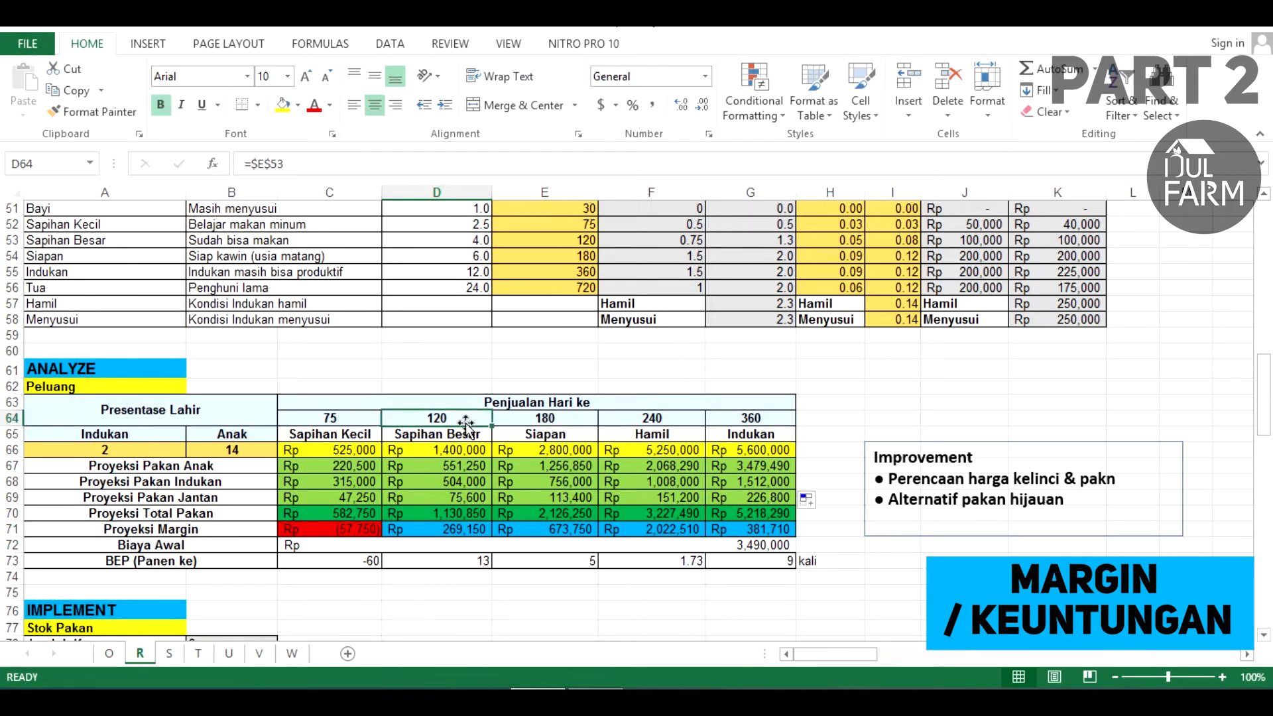
click(466, 529)
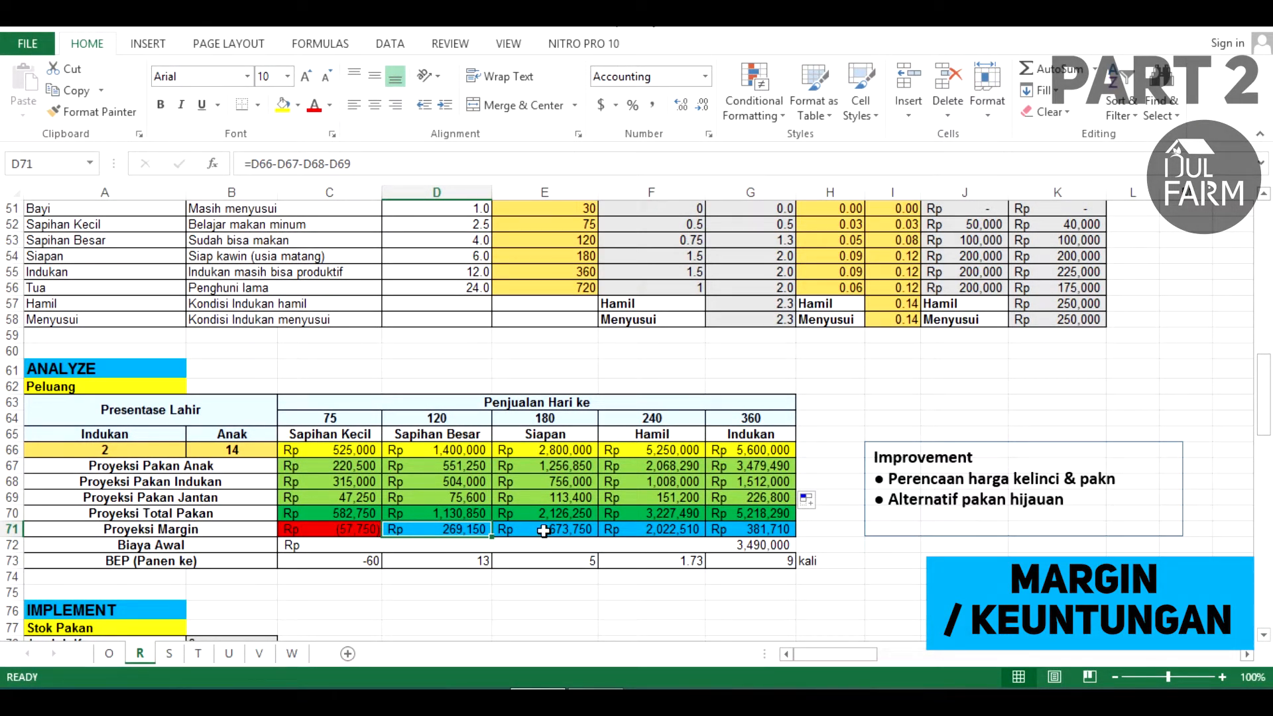
click(544, 529)
click(472, 528)
Examine the birth assumptions in A66:B66, checking the RANDBETWEEN formulas behind the Indukan and Anak counts.
click(175, 447)
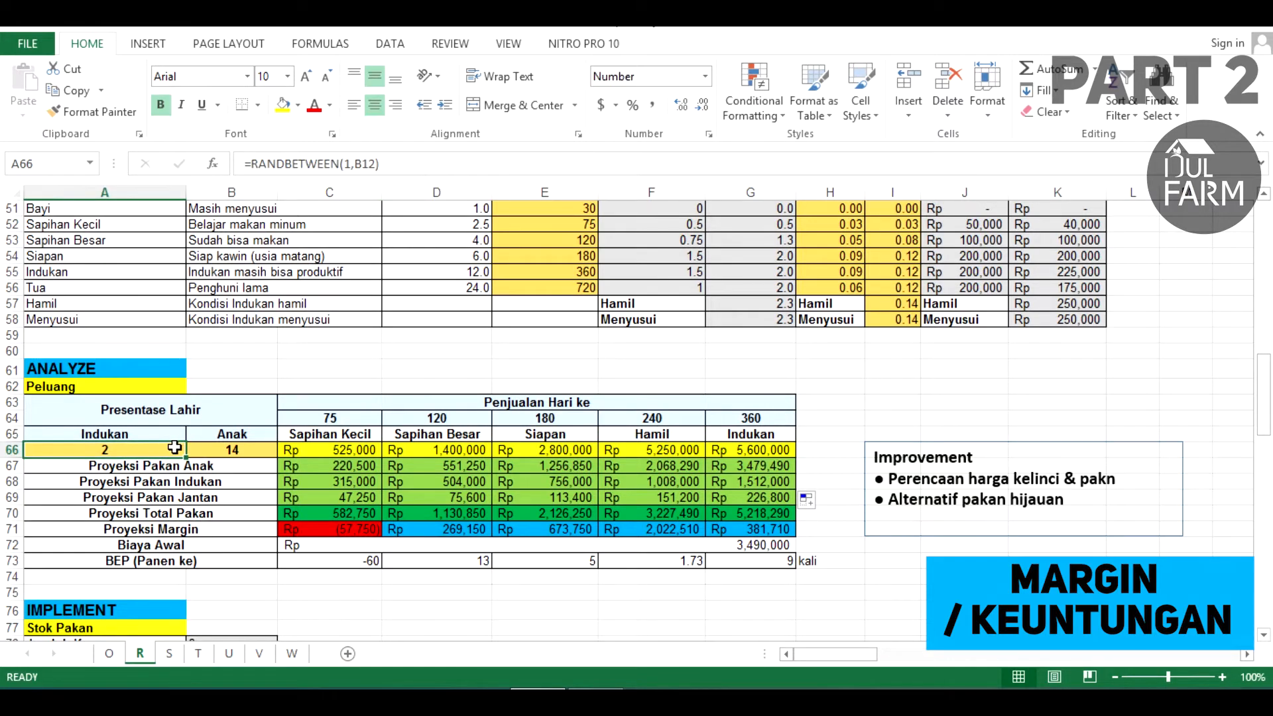
drag(165, 449, 213, 449)
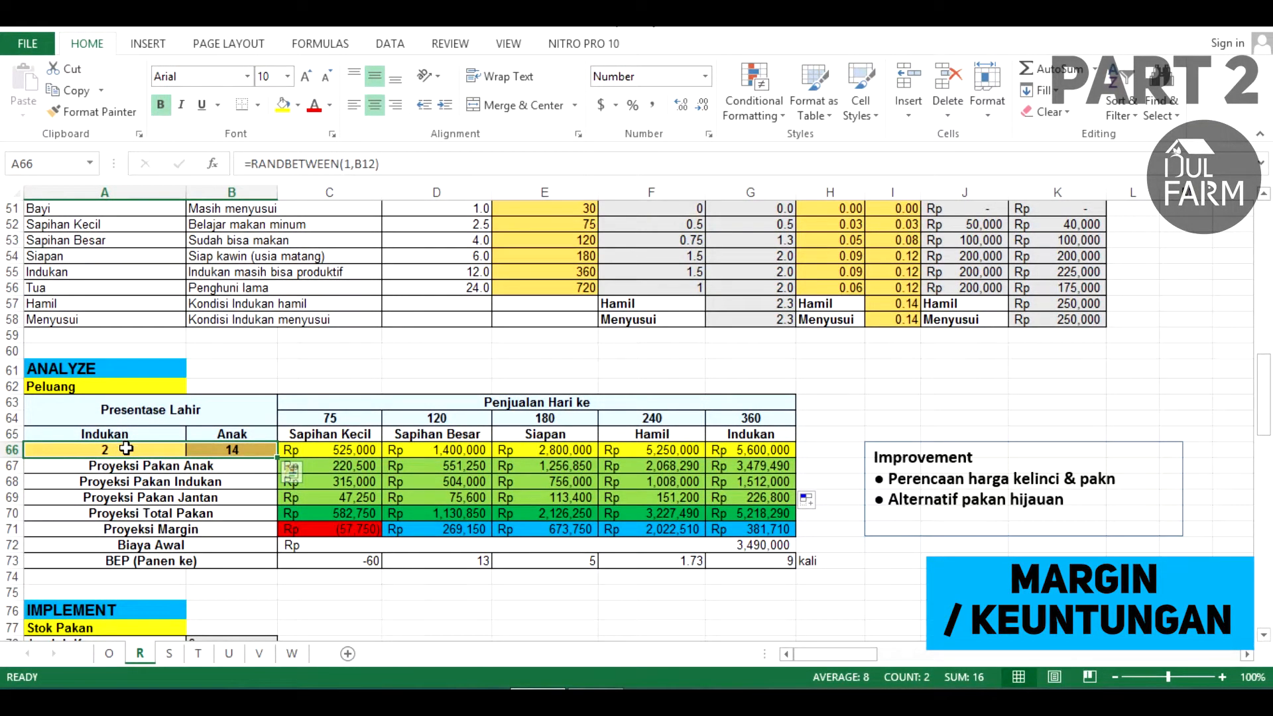
click(126, 449)
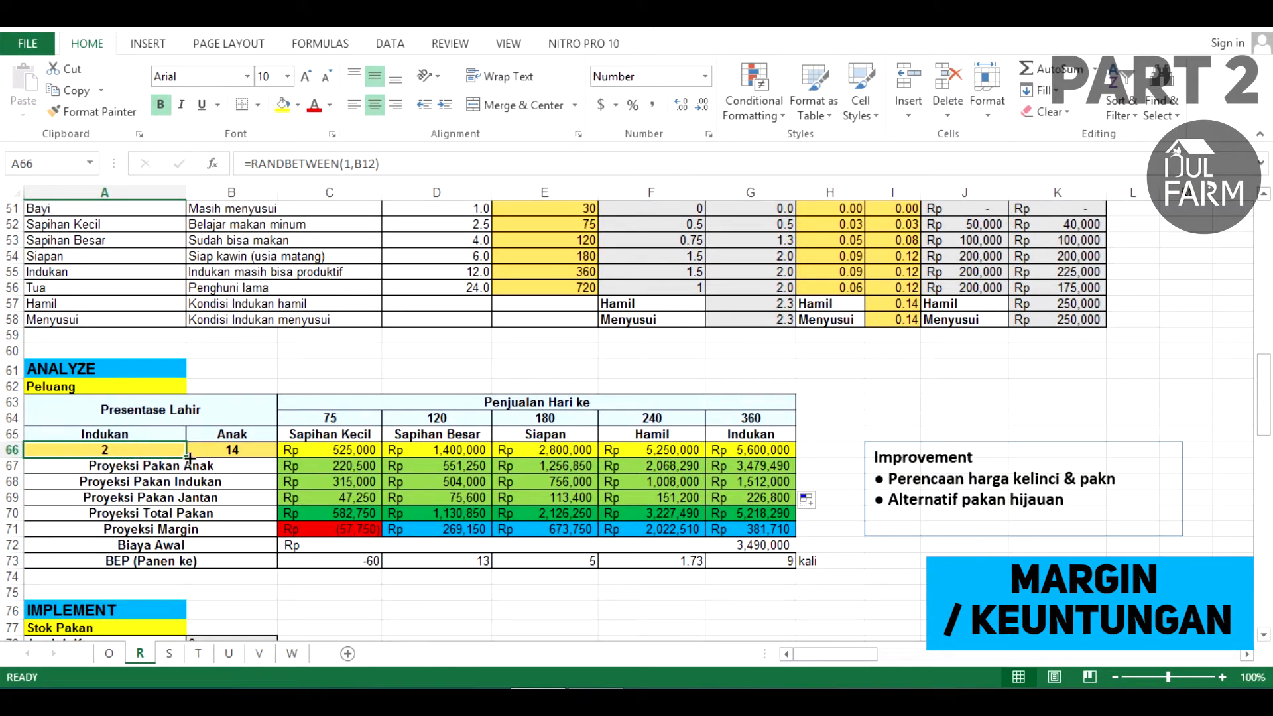
click(222, 455)
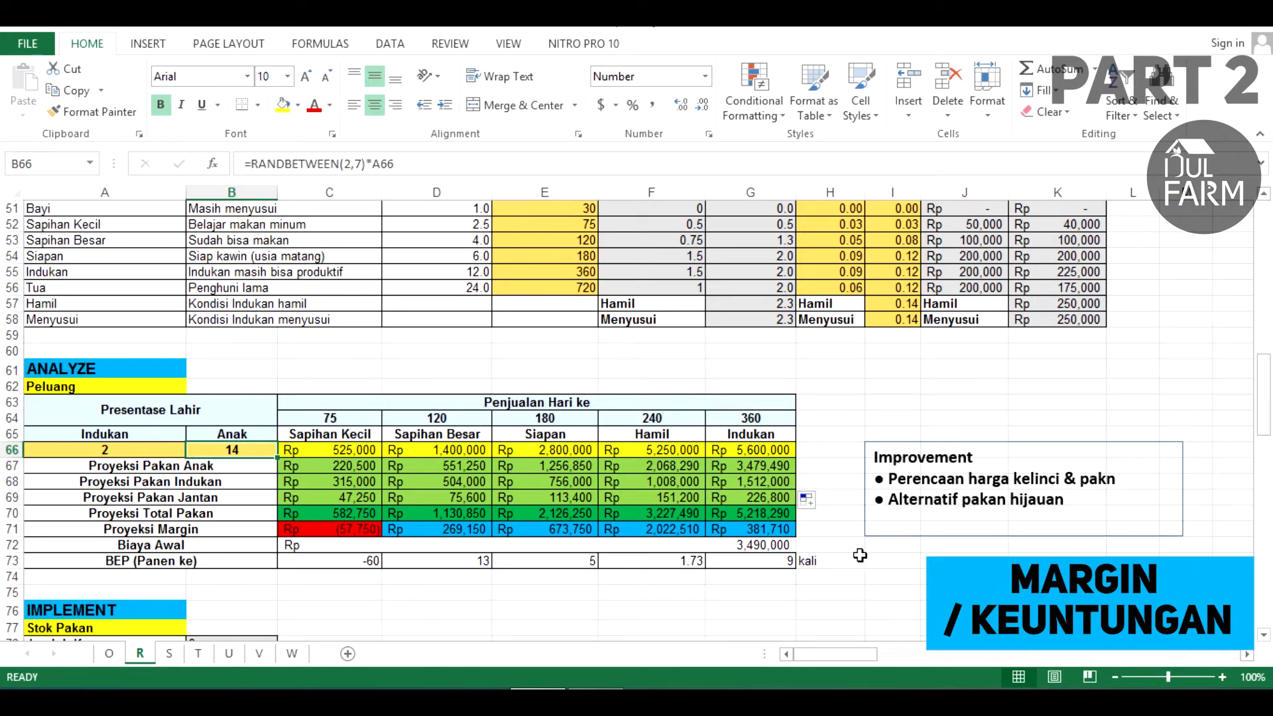
Review the Proyeksi Margin of the Siapan and Hamil stages, then highlight the whole margin row C71:G71.
click(669, 540)
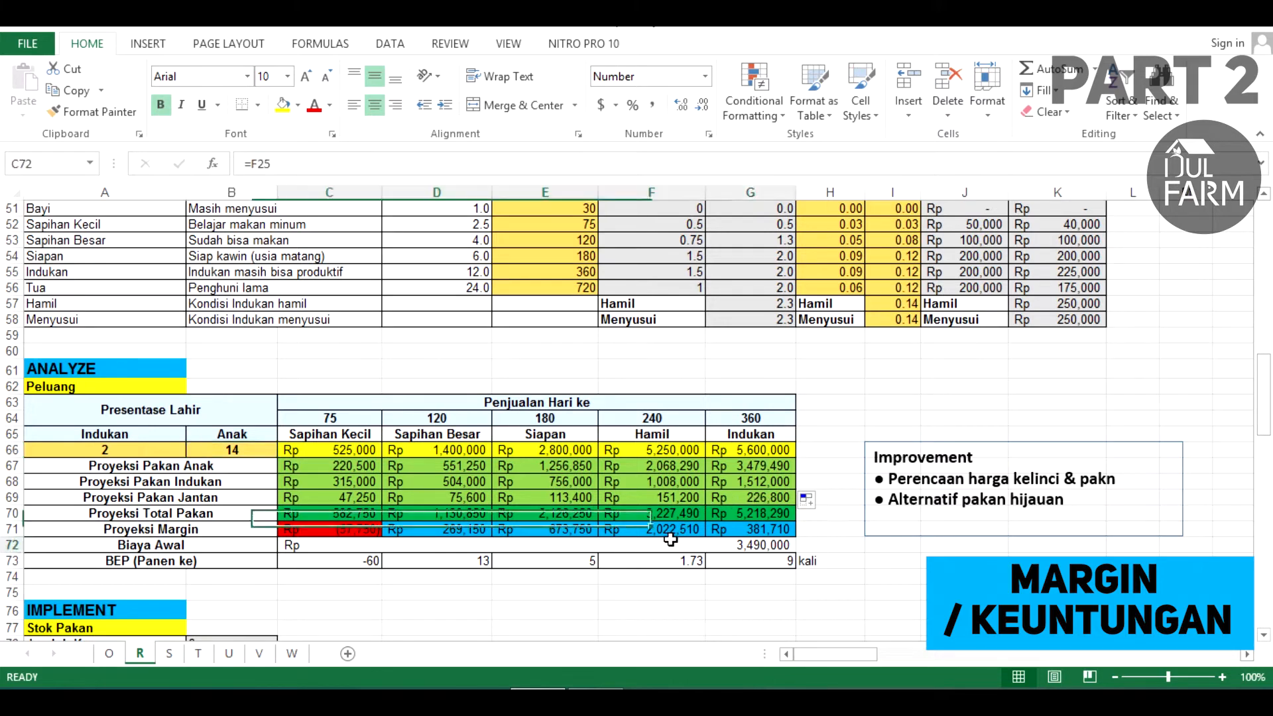
click(576, 531)
click(650, 527)
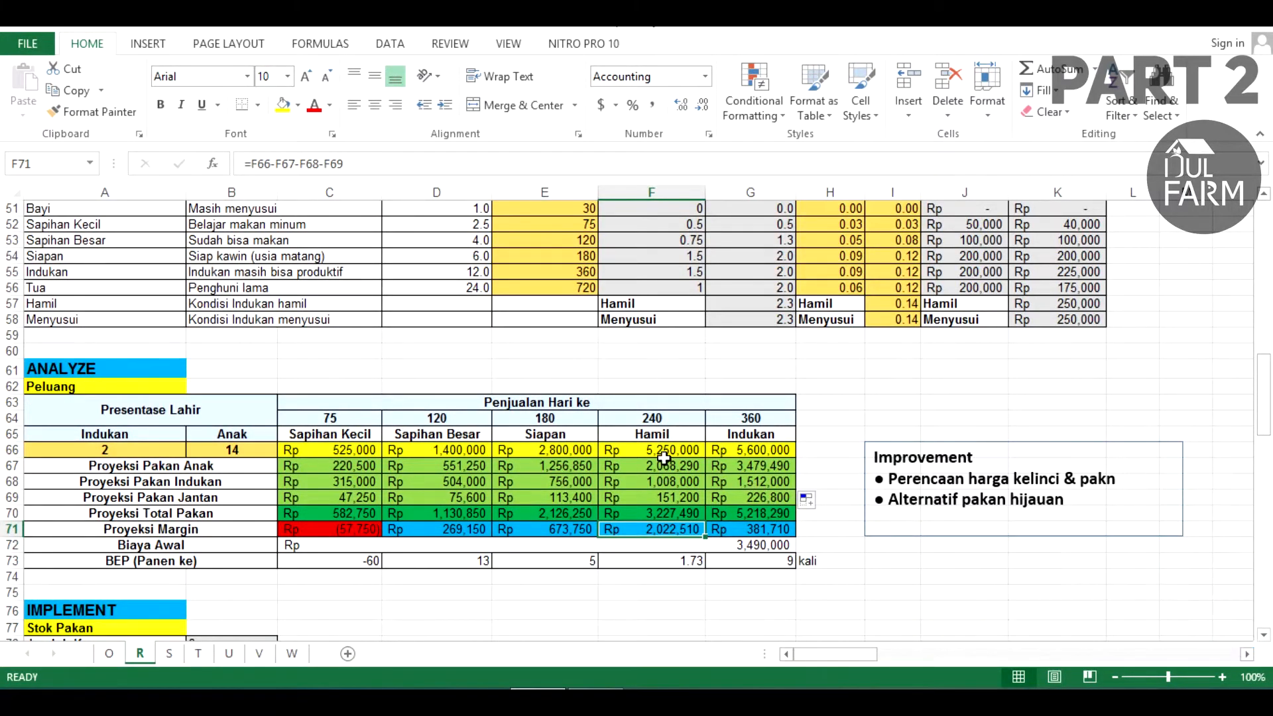
scroll(635, 504, down, 1)
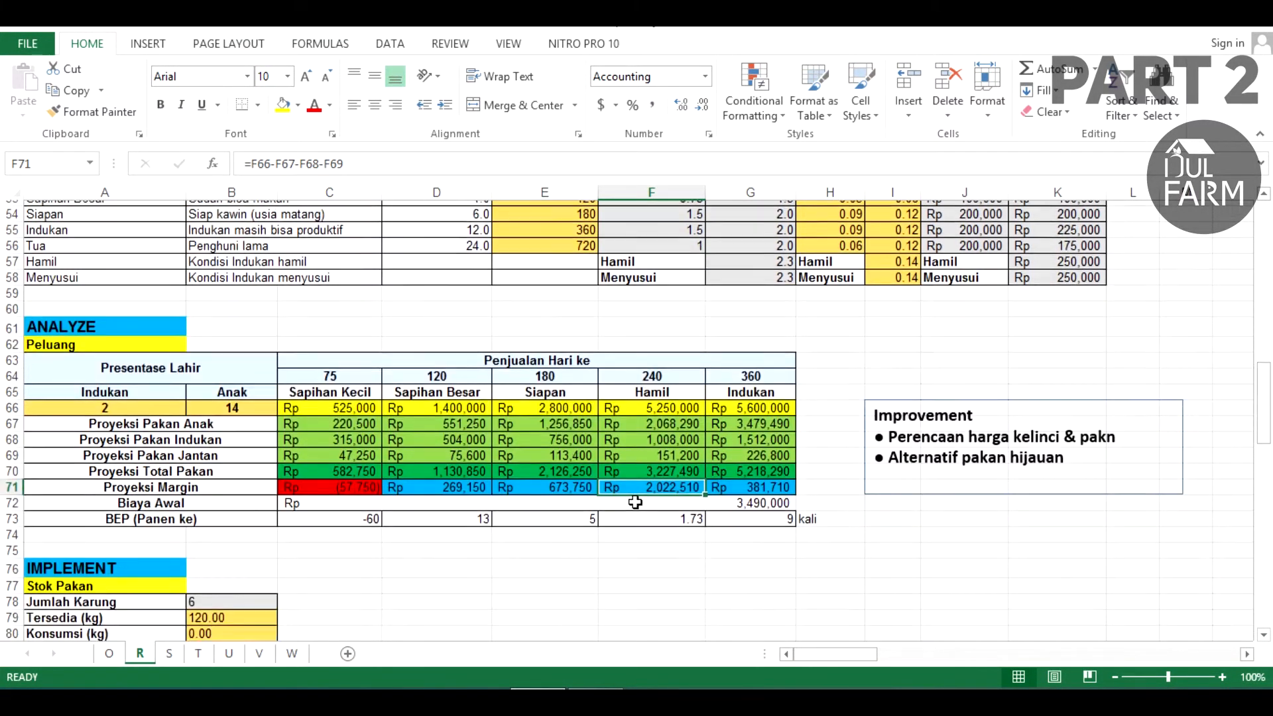
scroll(635, 504, up, 1)
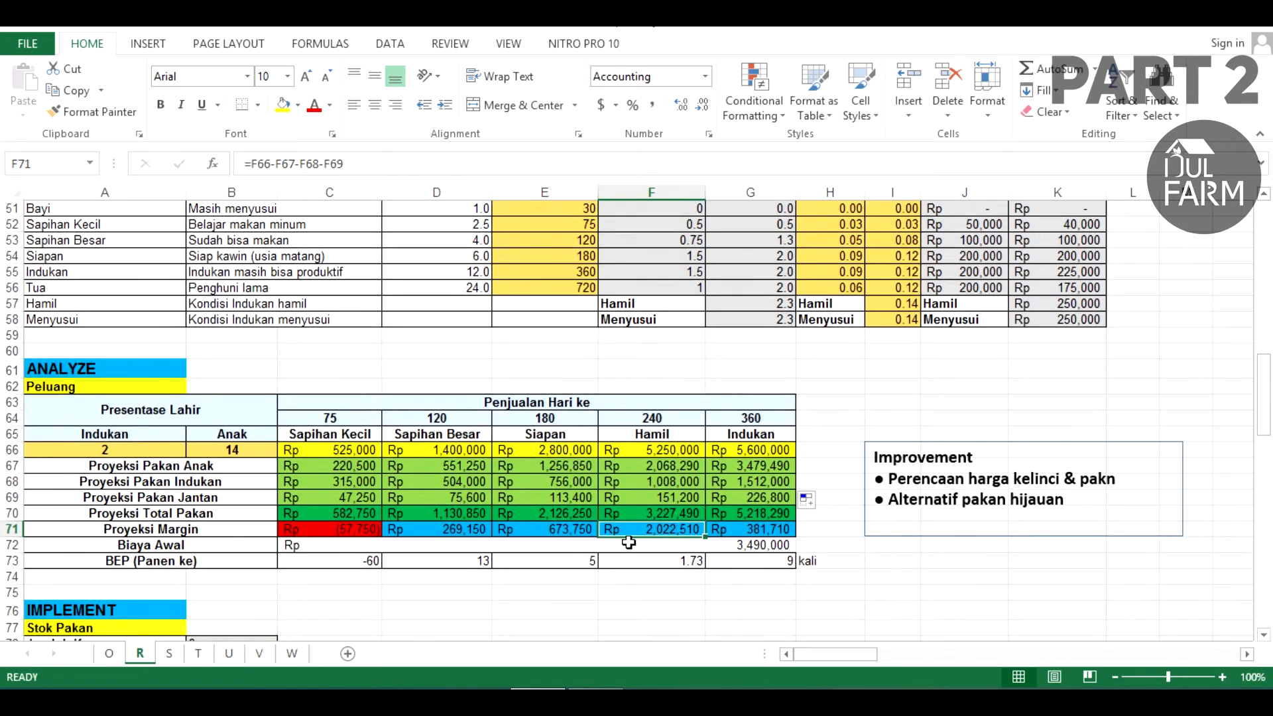
drag(368, 529, 749, 528)
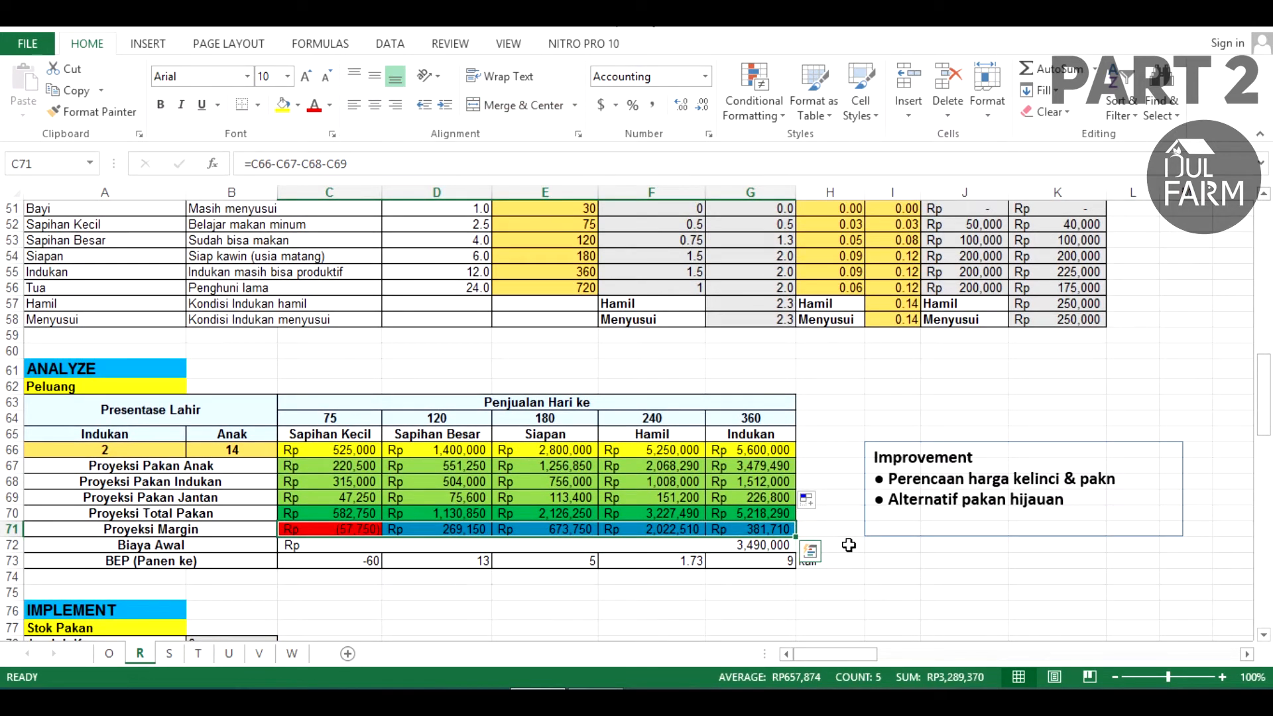
Examine the Biaya Awal row, checking its label in A72 and the merged initial cost cell C72.
click(743, 547)
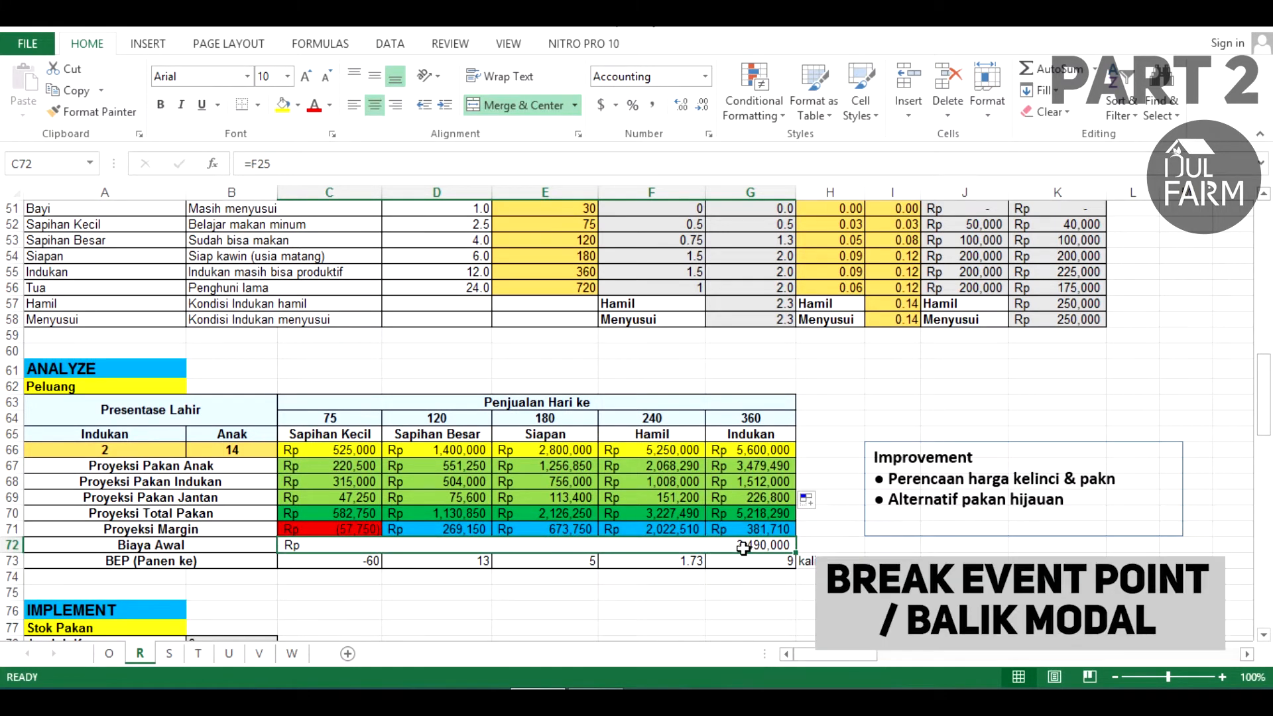
click(230, 547)
click(417, 548)
click(229, 547)
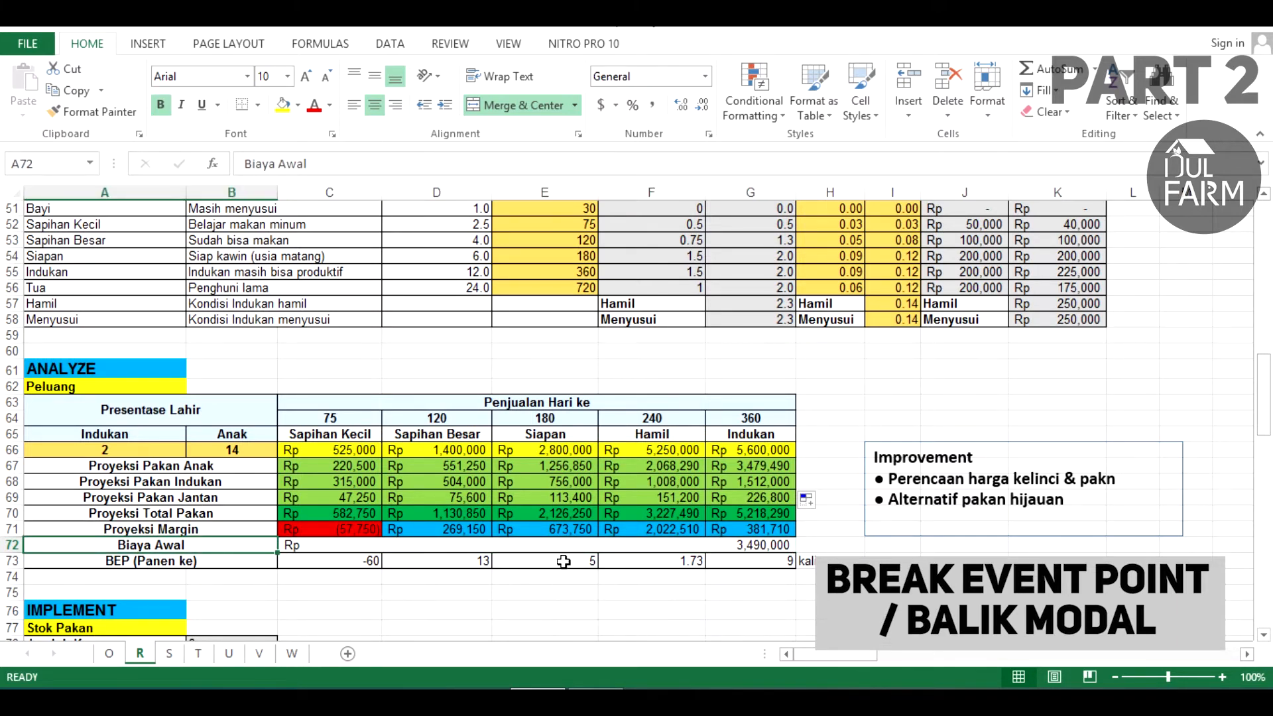
click(564, 547)
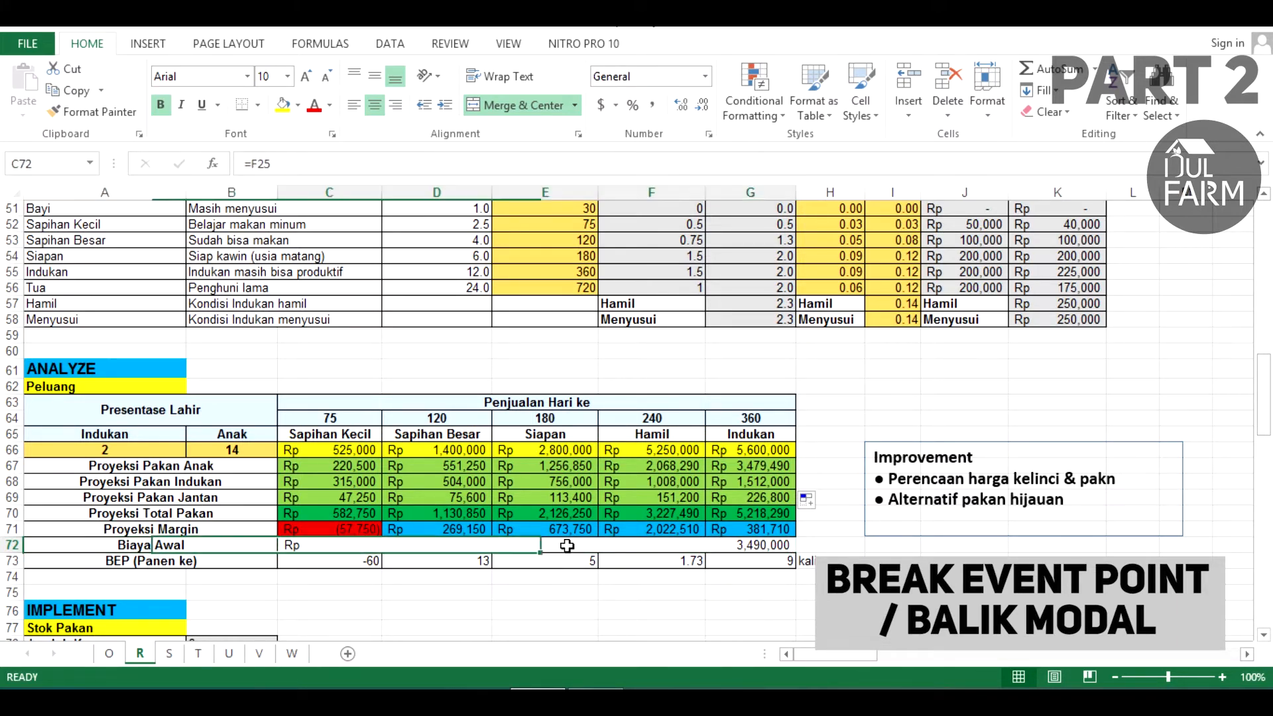
Trace the Biaya Awal formula in C72 to the Total in F25 of the DATA section, leaving the formula unedited.
double_click(702, 545)
scroll(1059, 371, up, 11)
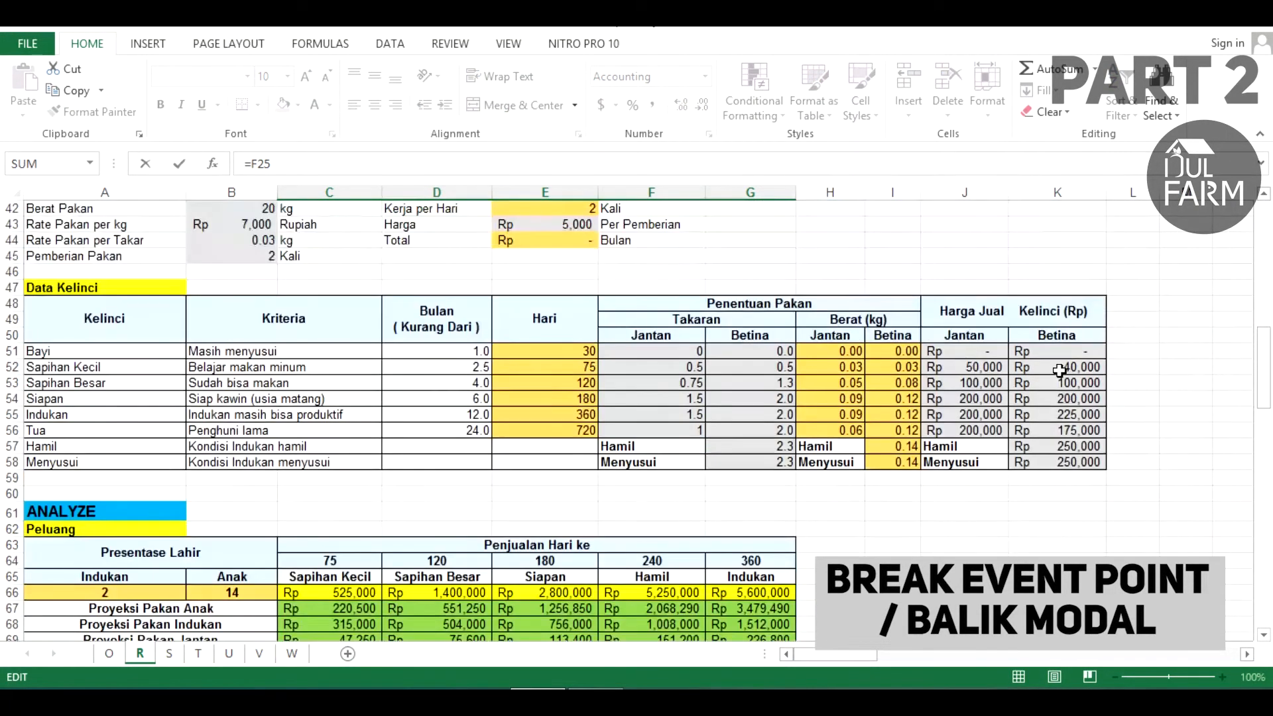
scroll(1059, 370, up, 6)
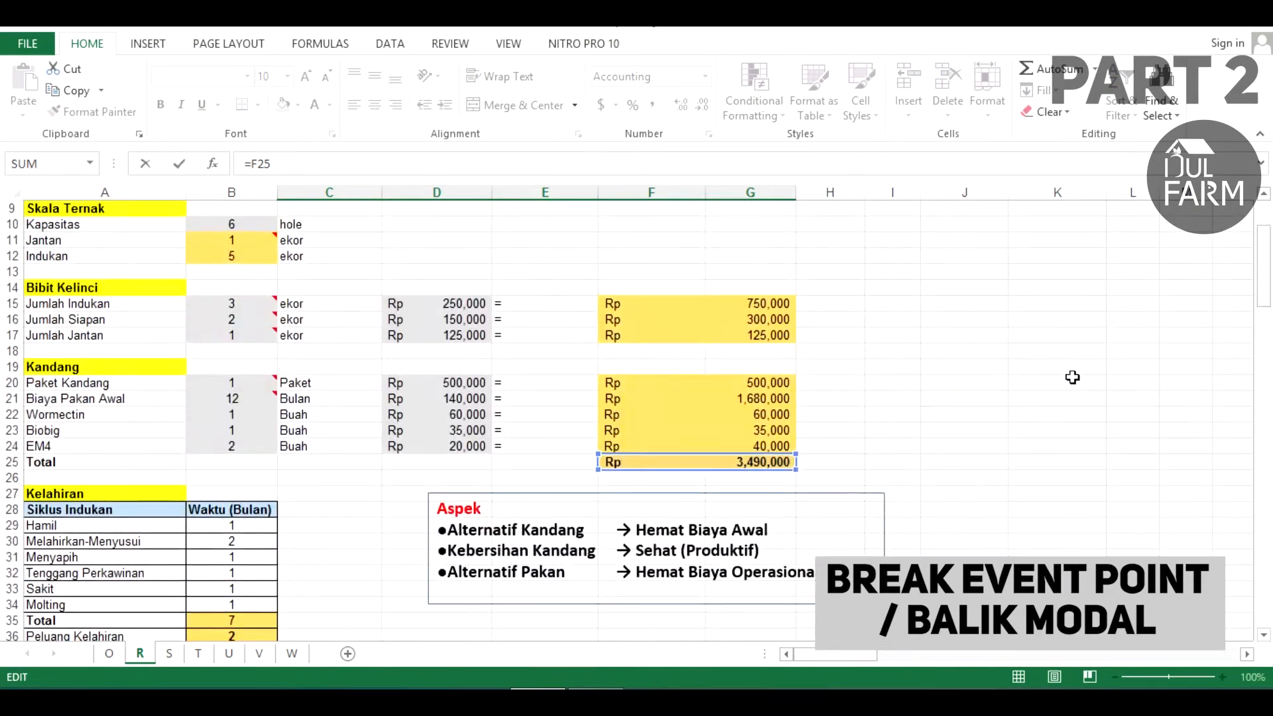
scroll(1072, 377, down, 1)
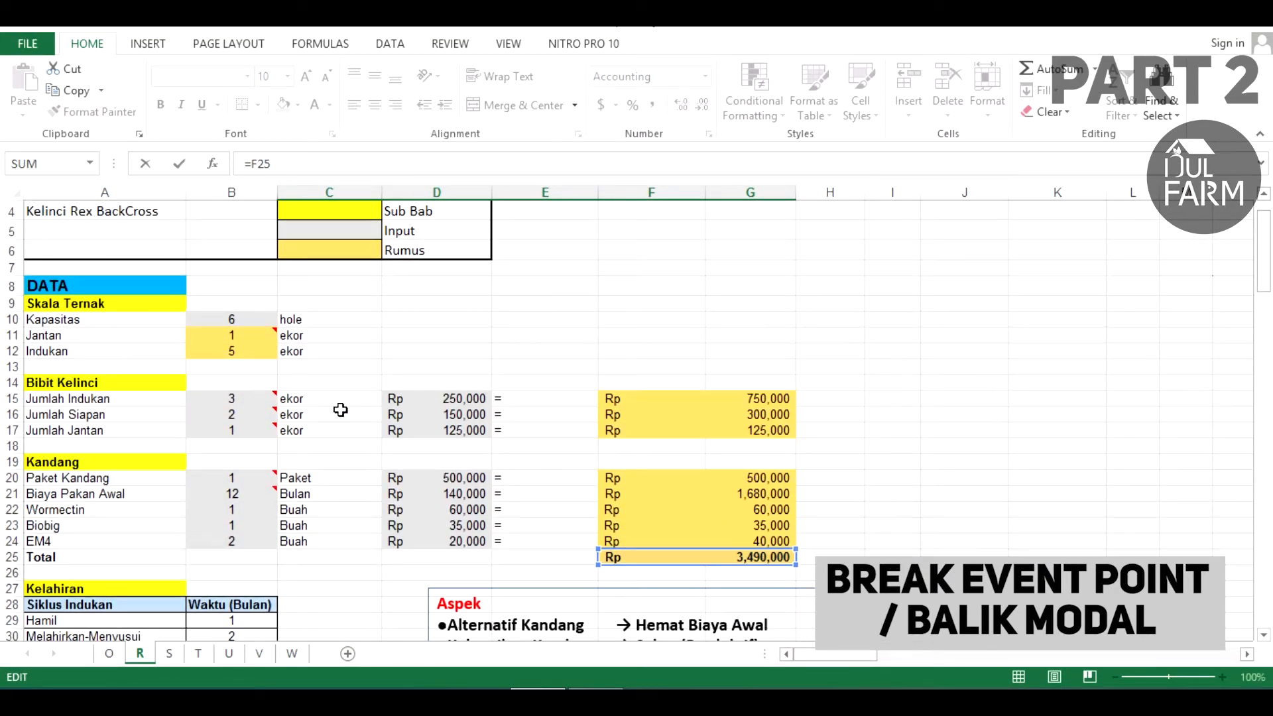
scroll(515, 419, down, 1)
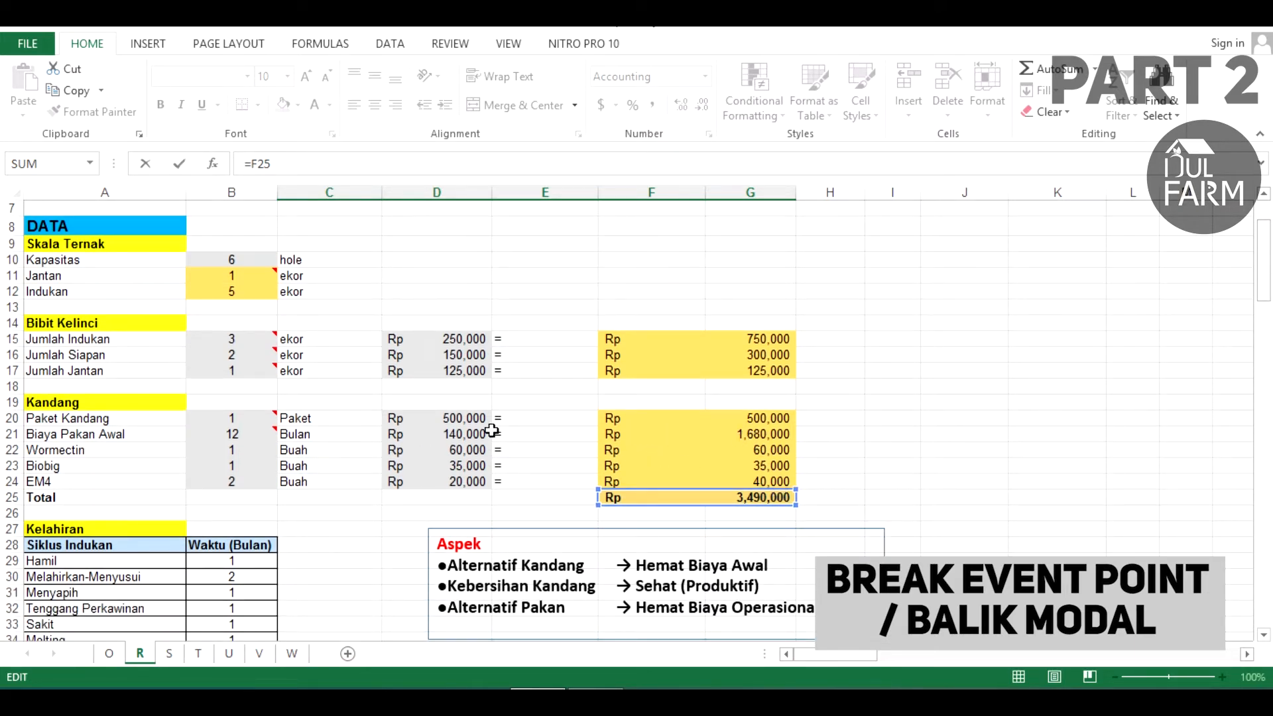
key(Return)
scroll(766, 408, down, 2)
scroll(769, 400, down, 1)
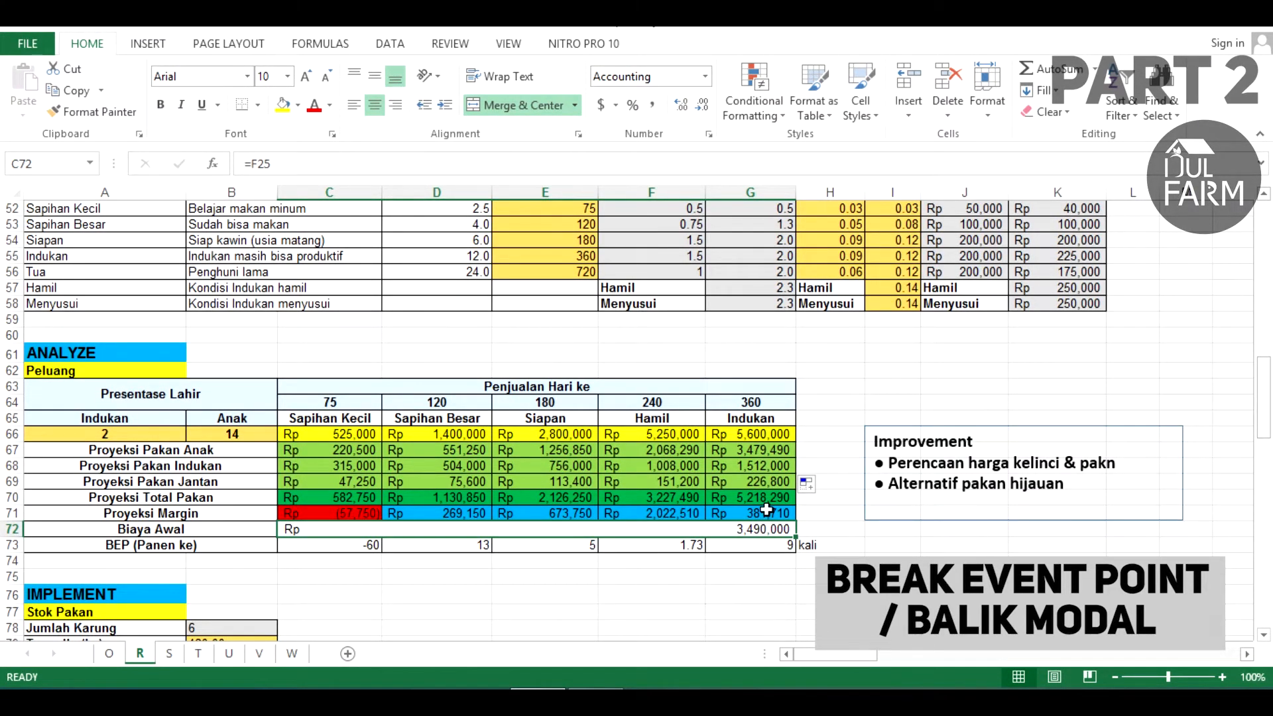
Compare the Indukan stage's selling day in G64, total feed in G70 and margin in G71 with the Biaya Awal.
click(768, 510)
mouse_move(767, 402)
mouse_down()
mouse_move(769, 514)
mouse_move(770, 411)
mouse_up()
click(770, 402)
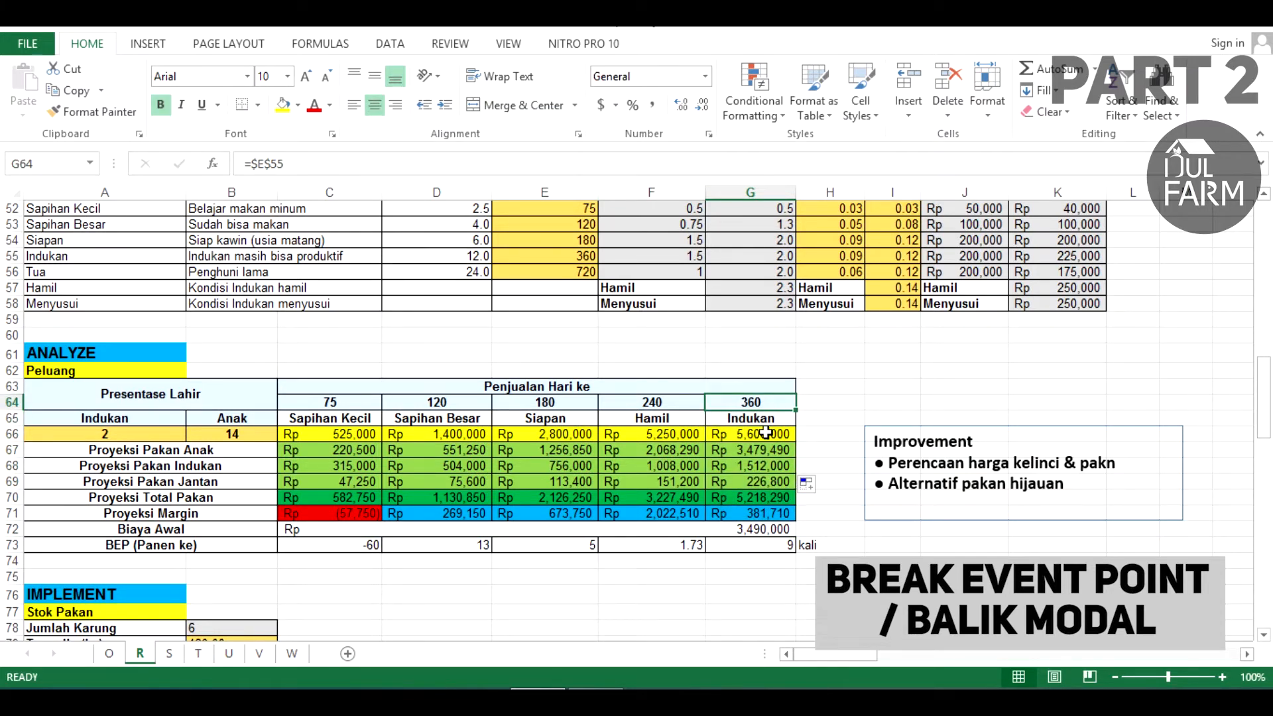
click(773, 531)
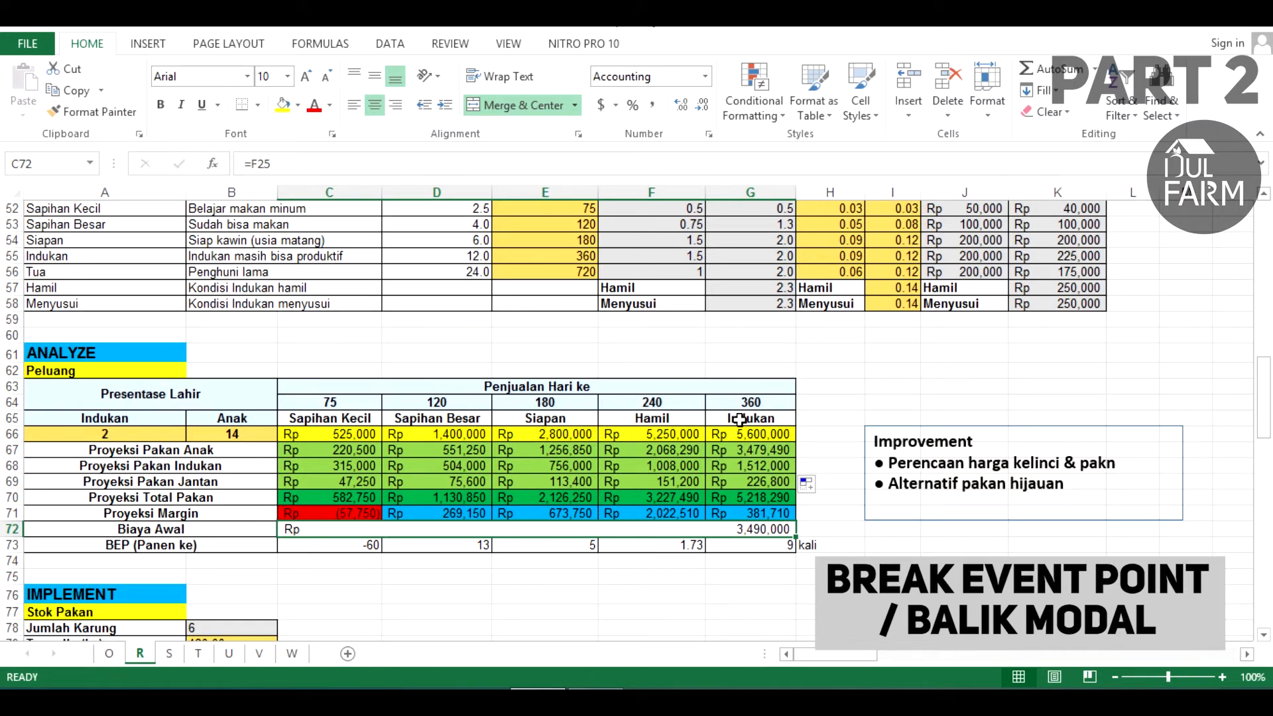
click(762, 501)
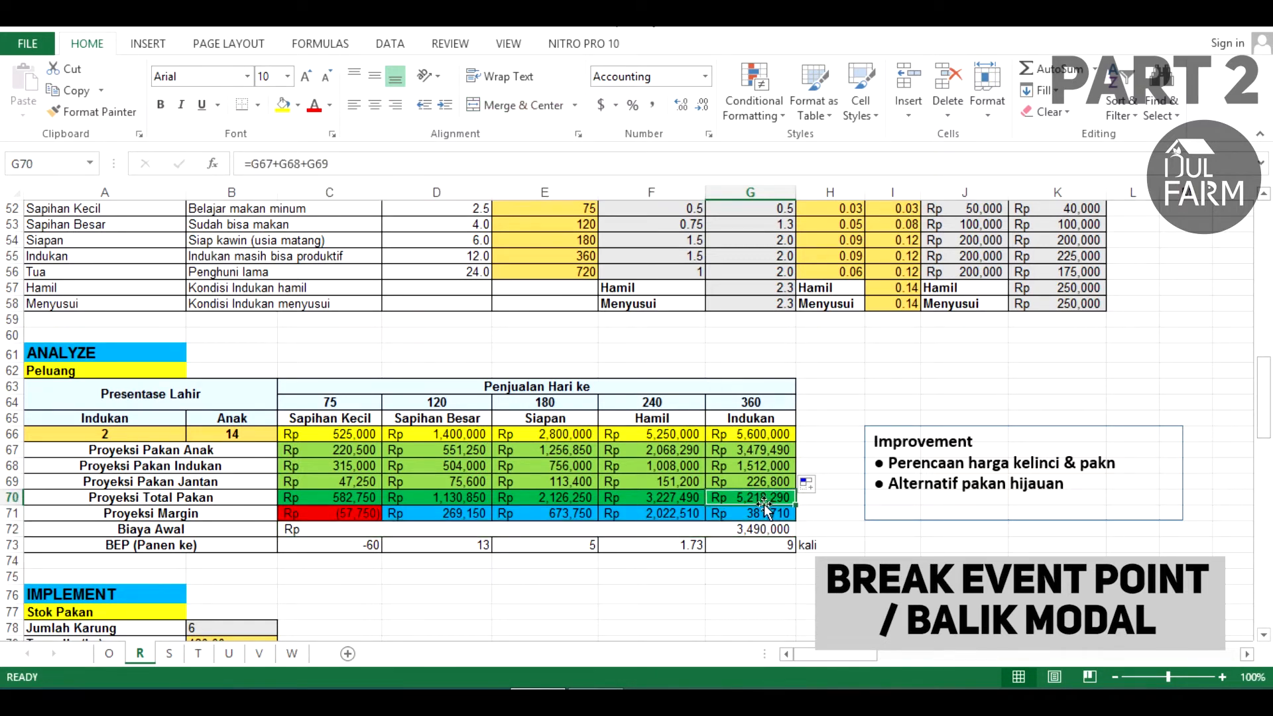
click(776, 514)
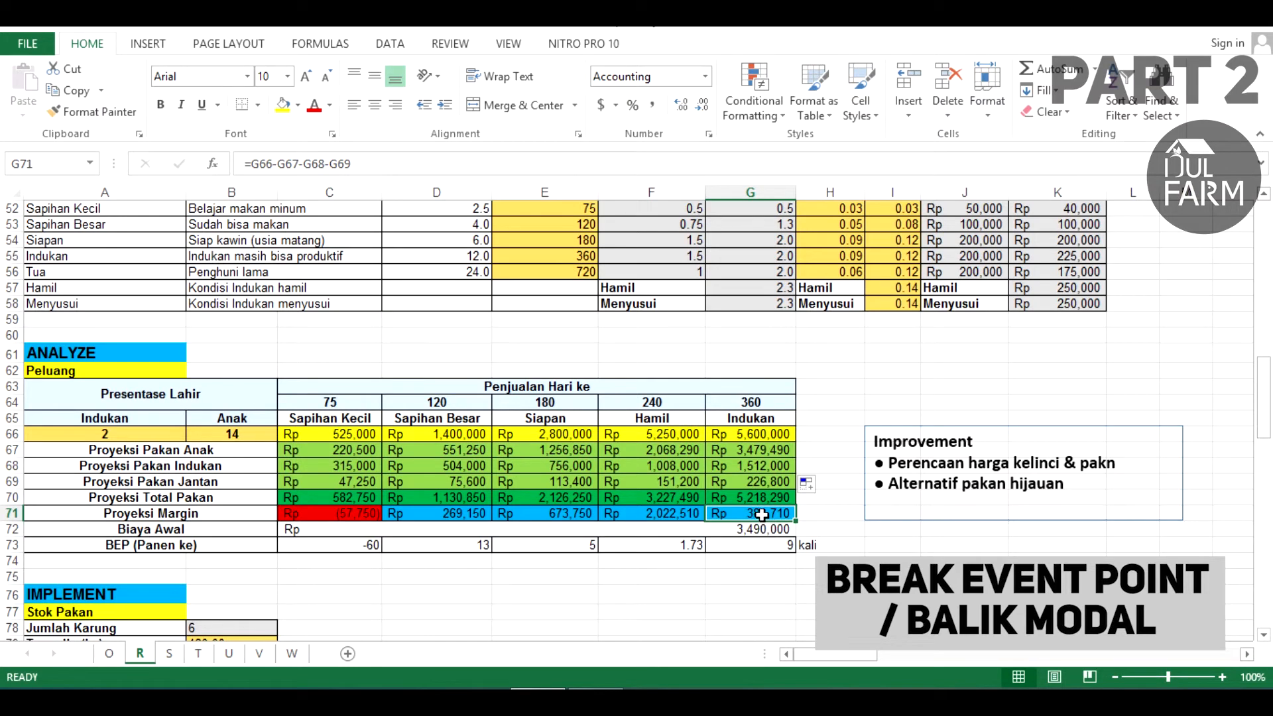
scroll(805, 490, up, 1)
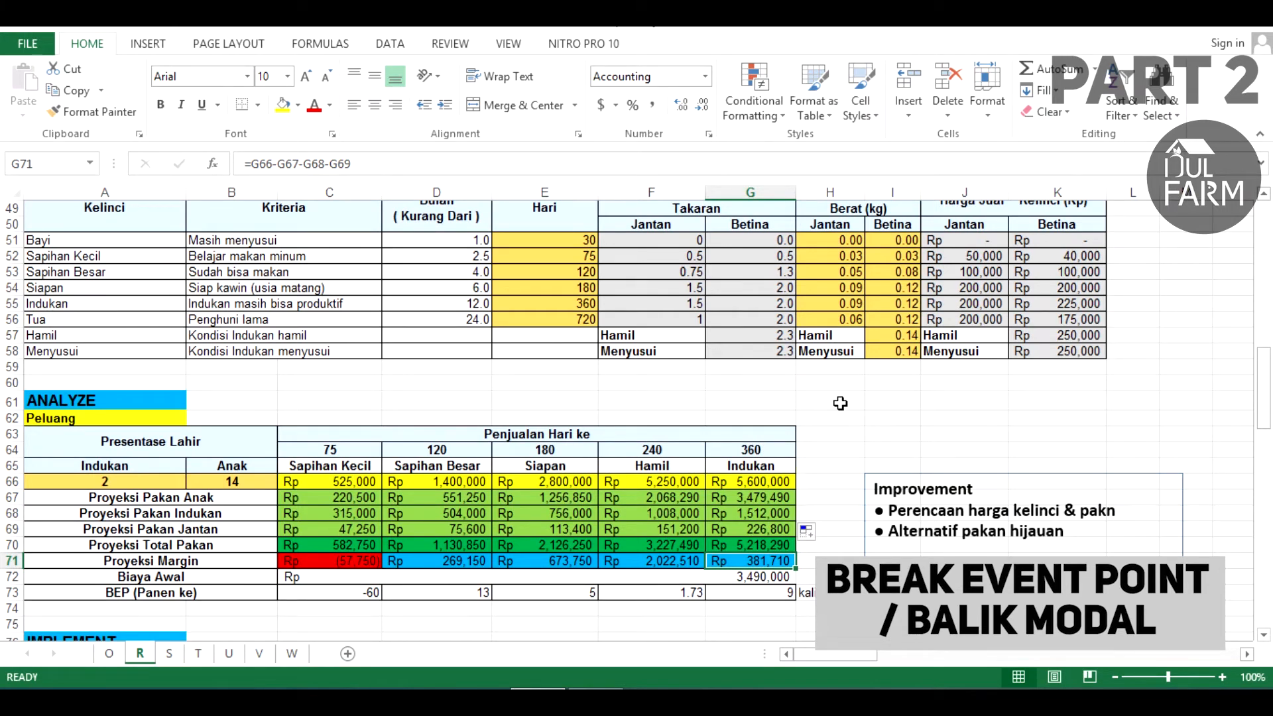
scroll(803, 474, down, 1)
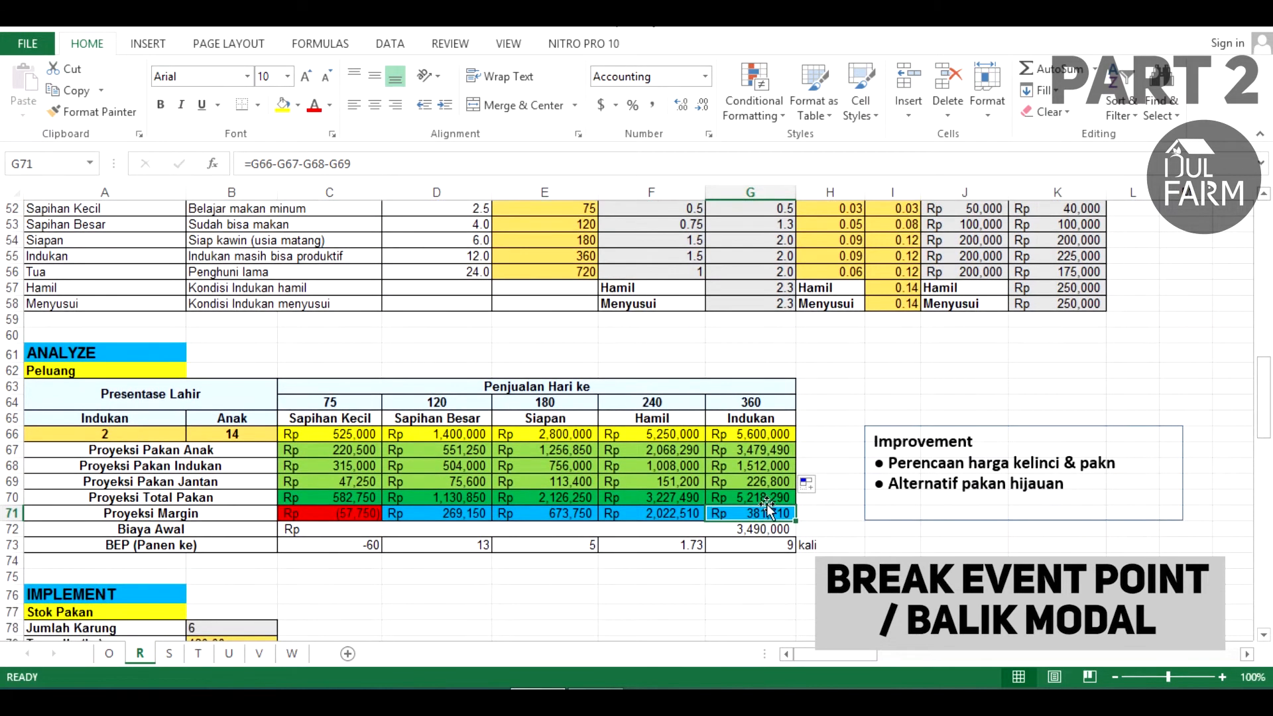
Compare the Biaya Awal in C72 with the Siapan stage's Proyeksi Margin in E71.
click(746, 530)
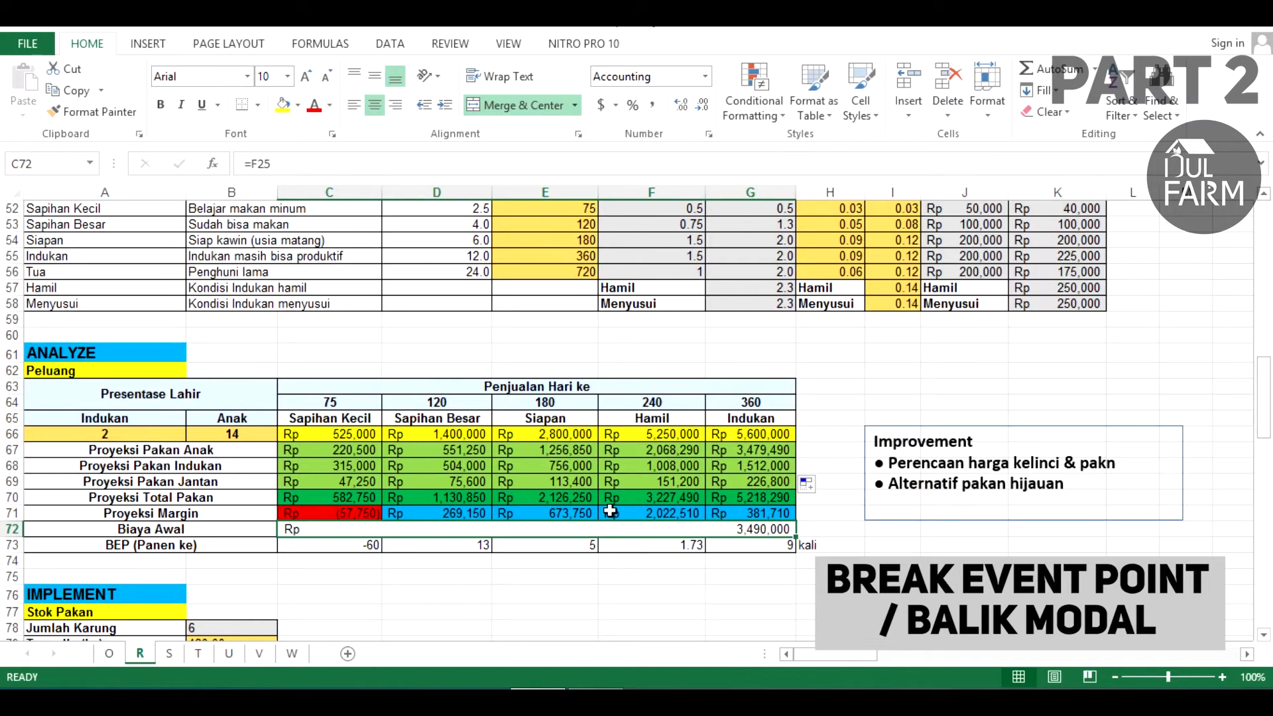
click(571, 517)
click(584, 530)
click(582, 512)
click(620, 531)
click(557, 513)
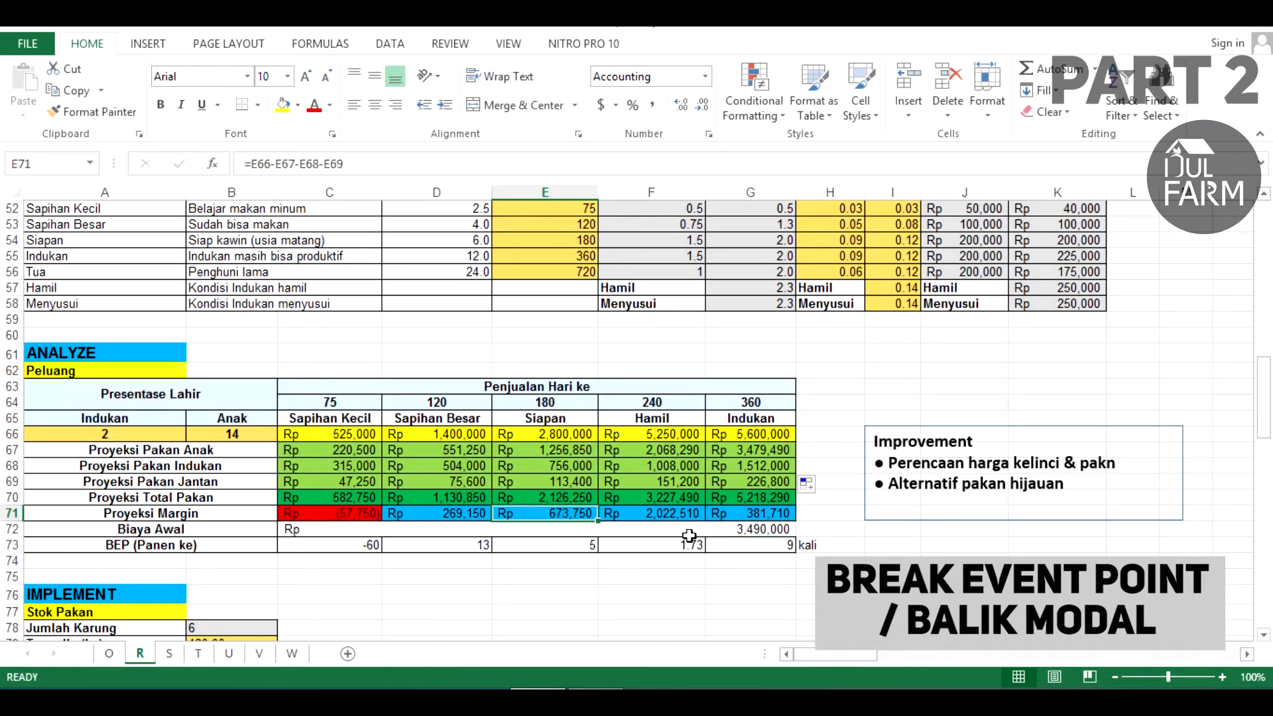
click(669, 533)
Examine the BEP (Panen ke) row, checking how C73, E73 and F73 divide the Biaya Awal by each stage's margin.
click(207, 547)
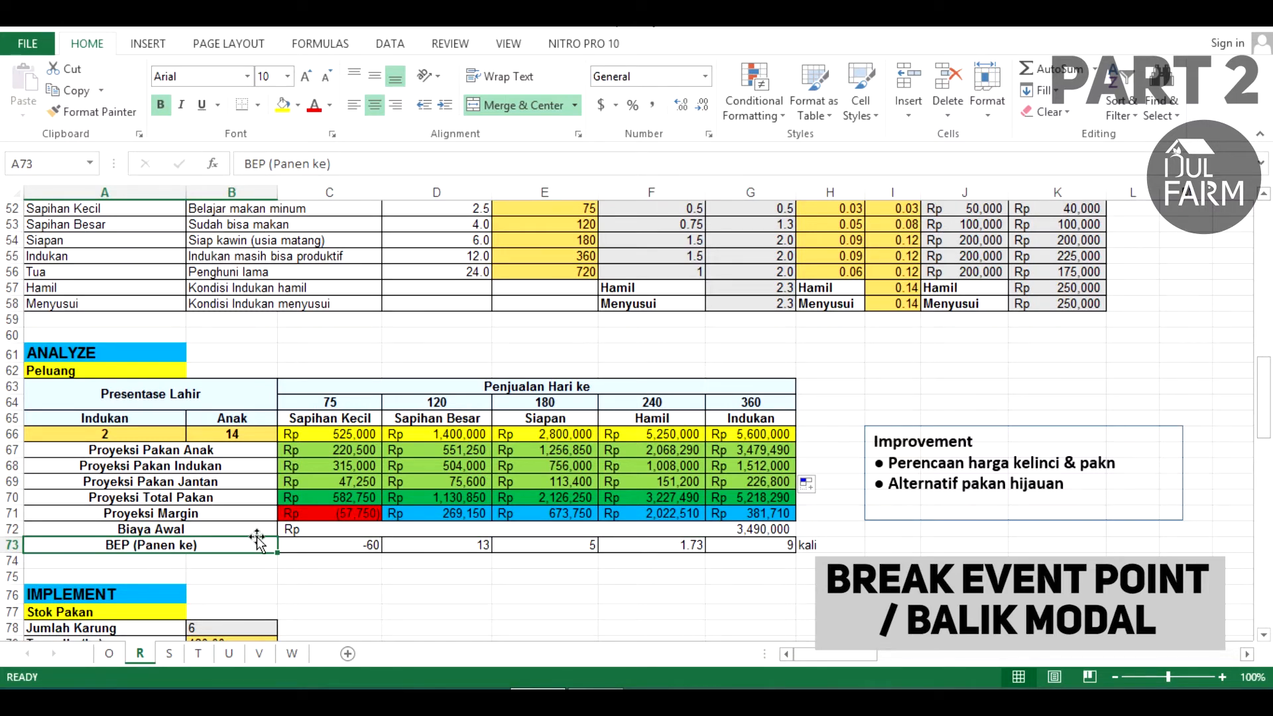
click(309, 544)
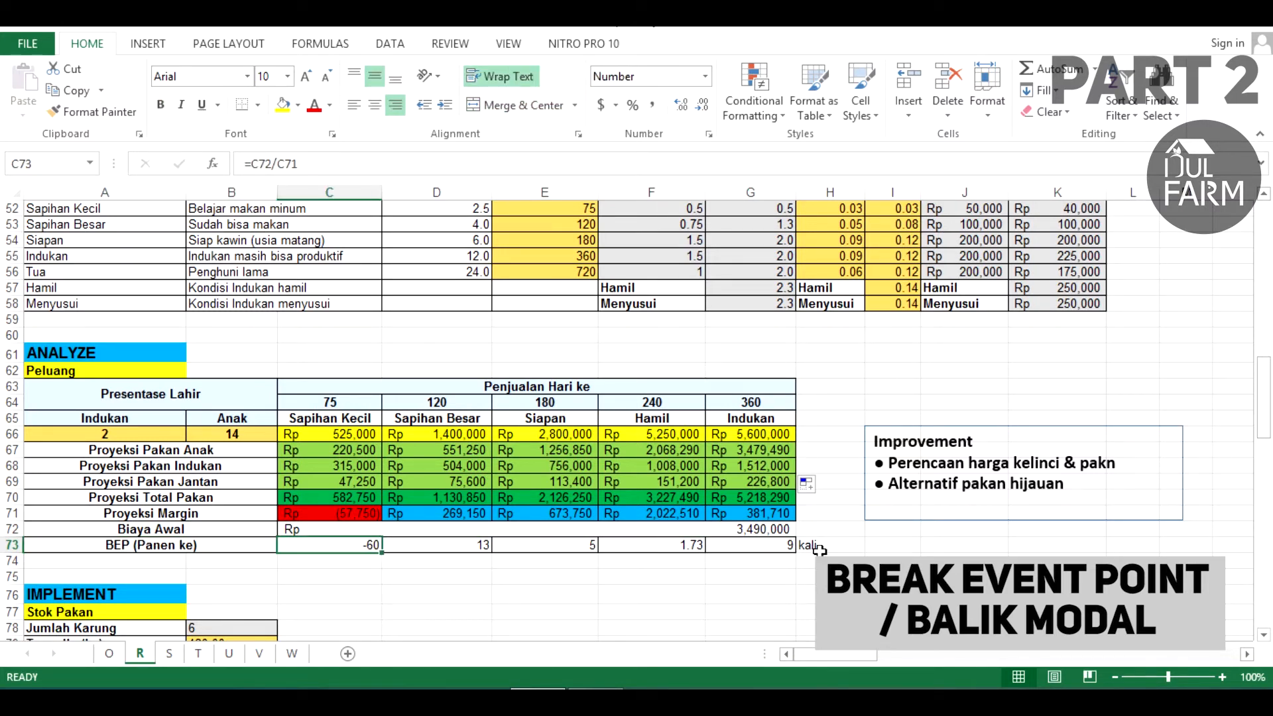
click(820, 547)
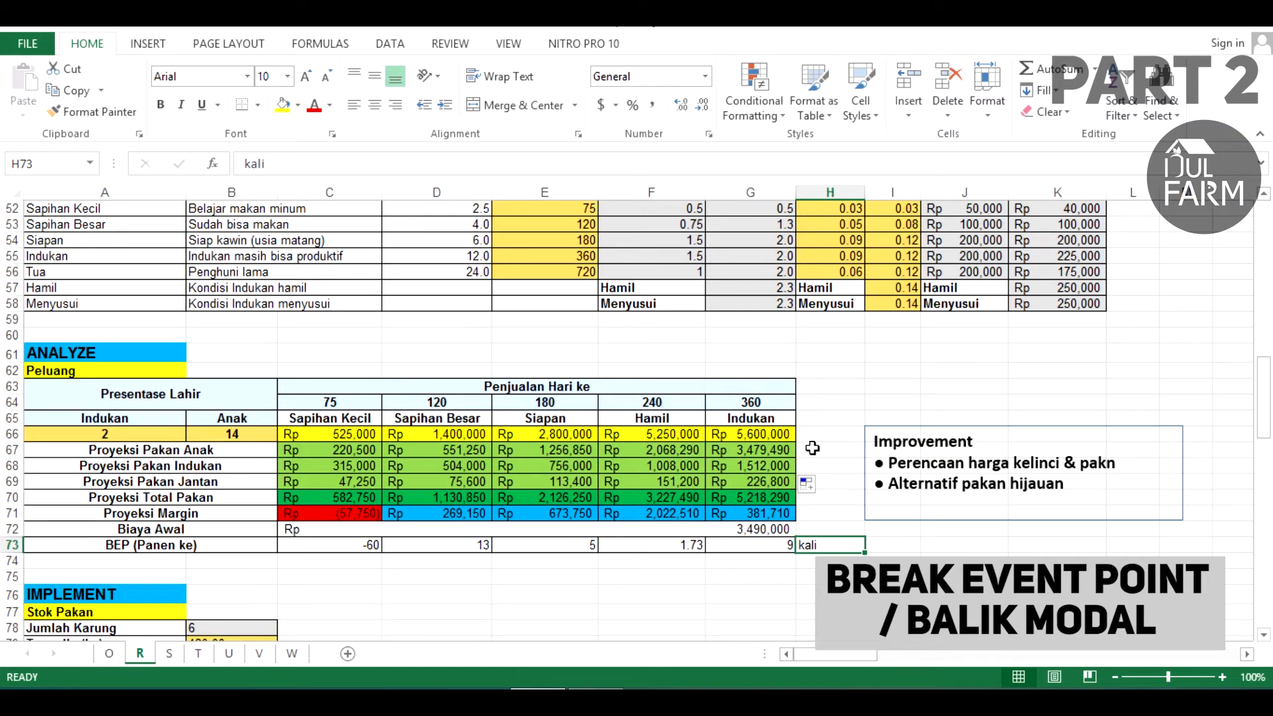
click(740, 530)
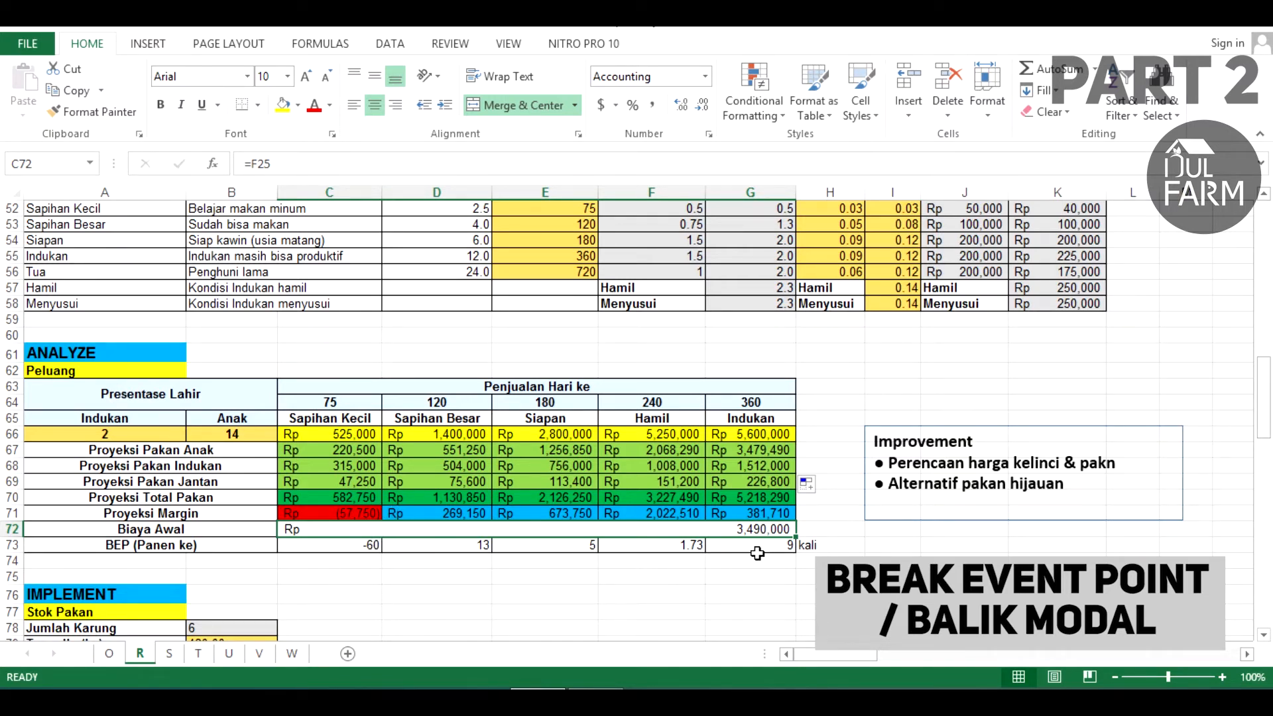
click(559, 542)
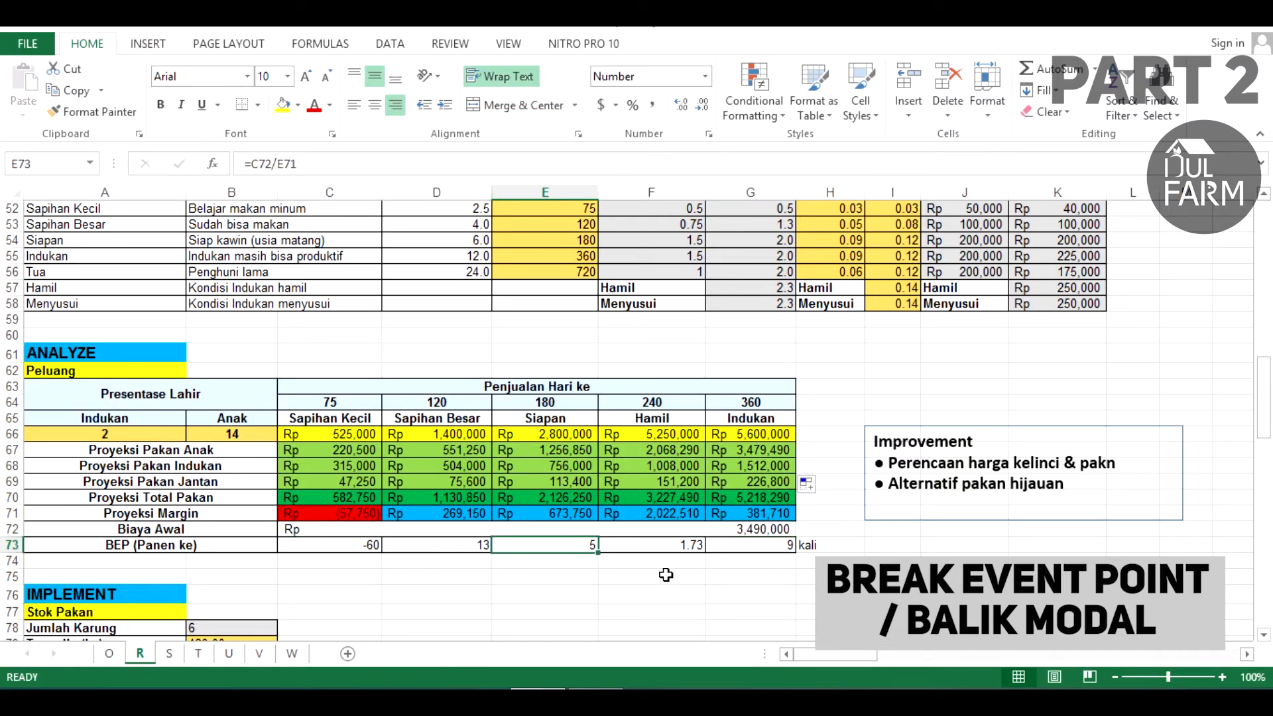
click(673, 540)
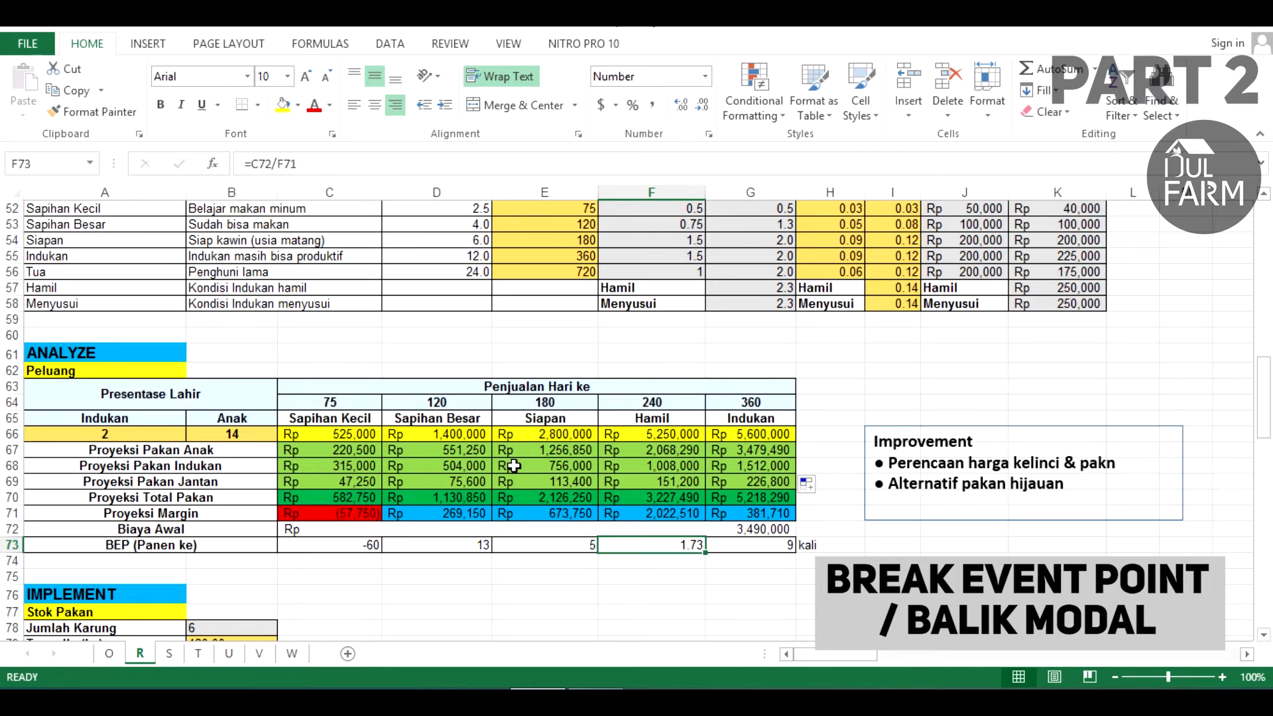
click(780, 530)
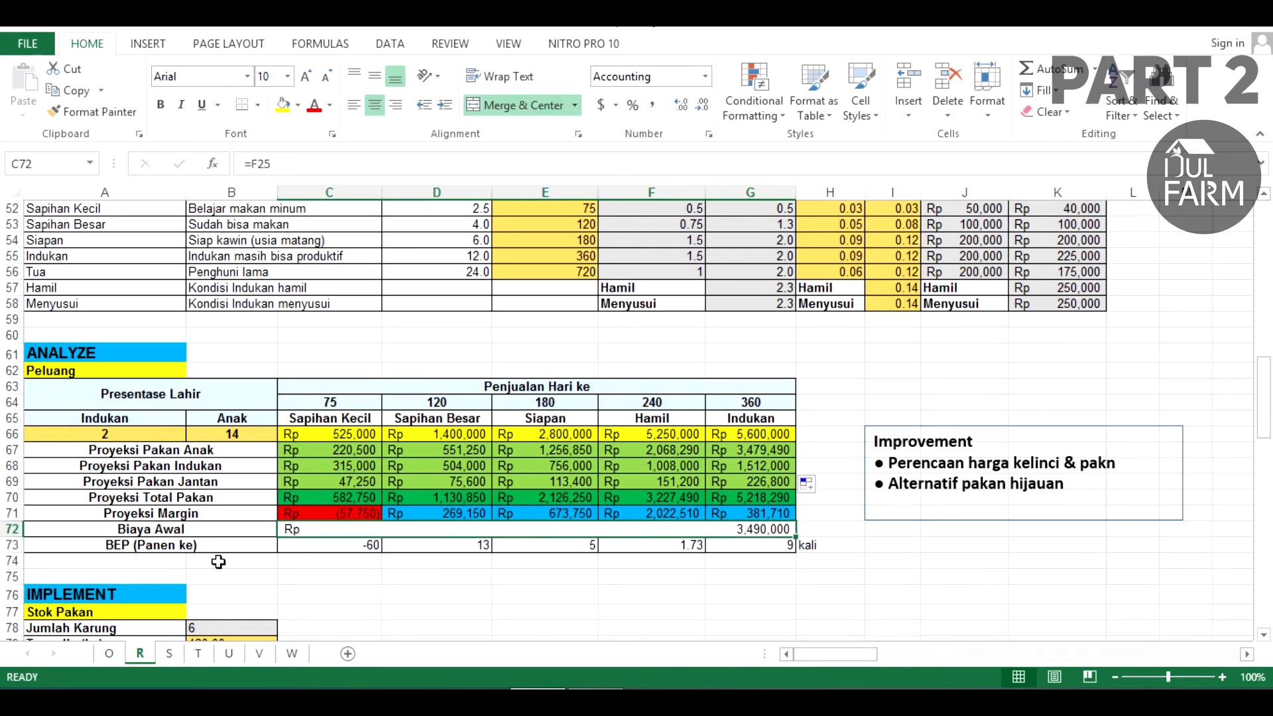
Set the Biaya Pakan Awal duration in B21 of the Kandang section to 6 months.
click(219, 537)
click(712, 524)
scroll(713, 525, up, 7)
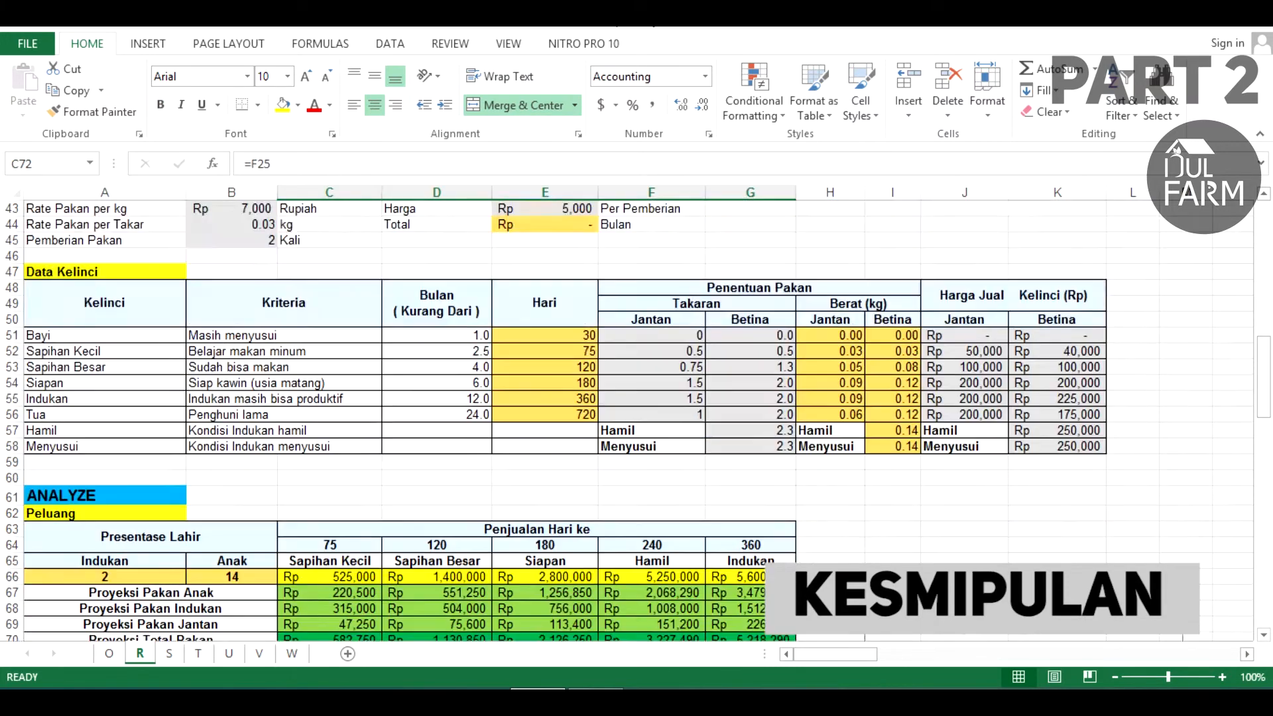
drag(1263, 345, 1269, 210)
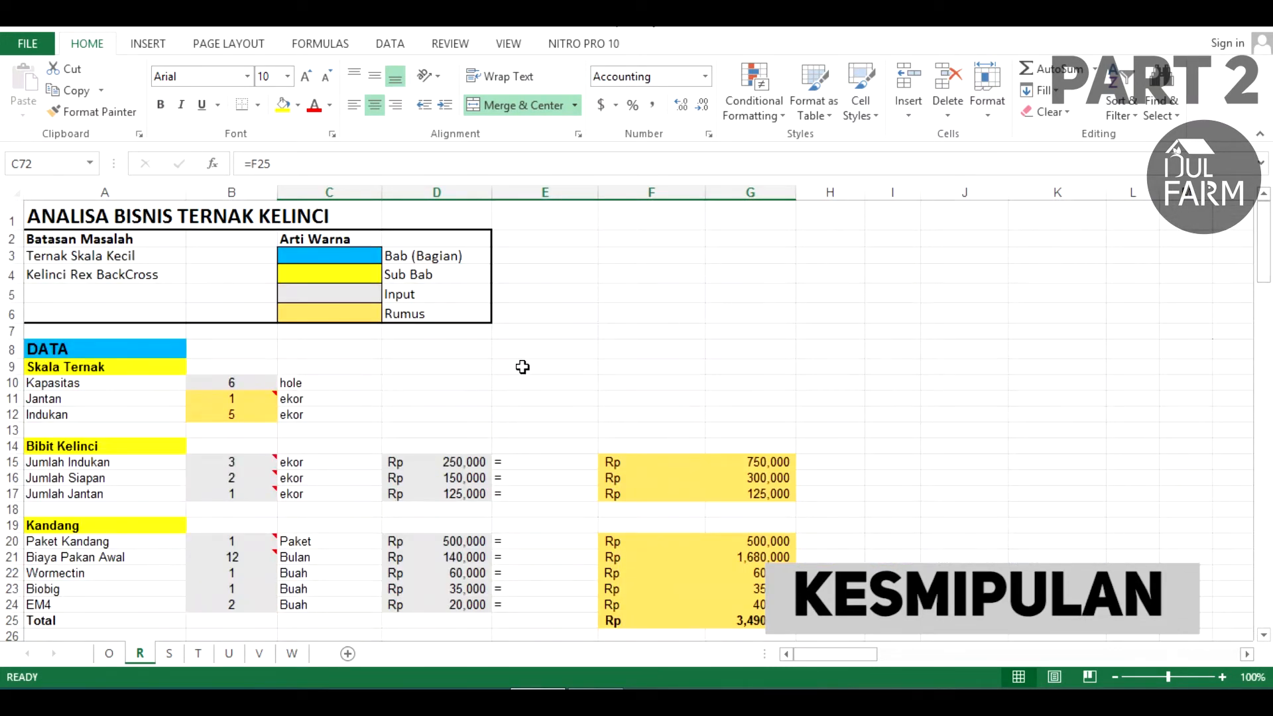
scroll(472, 378, down, 1)
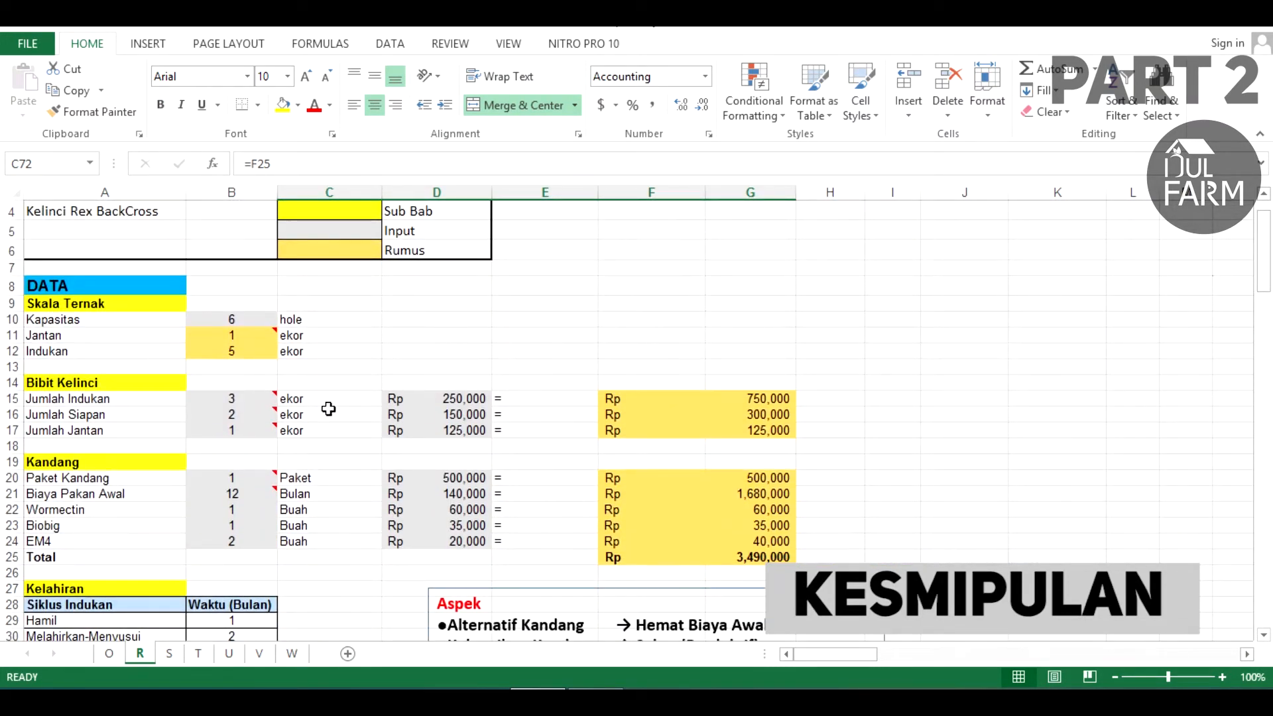
click(255, 494)
text(6)
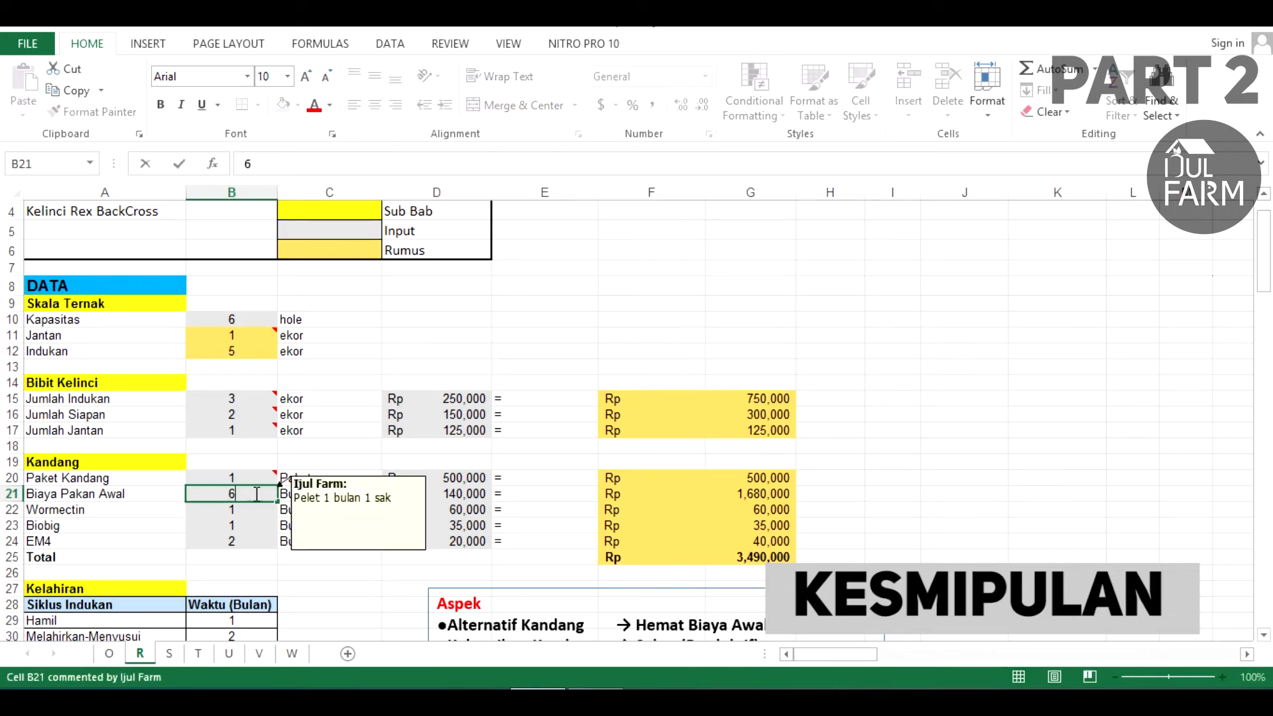
key(Return)
Compare the Siapan stage's BEP in E73, selling day in E64 and margin in E71 with the Biaya Awal and the Sapihan Besar margin in D71.
scroll(760, 445, down, 14)
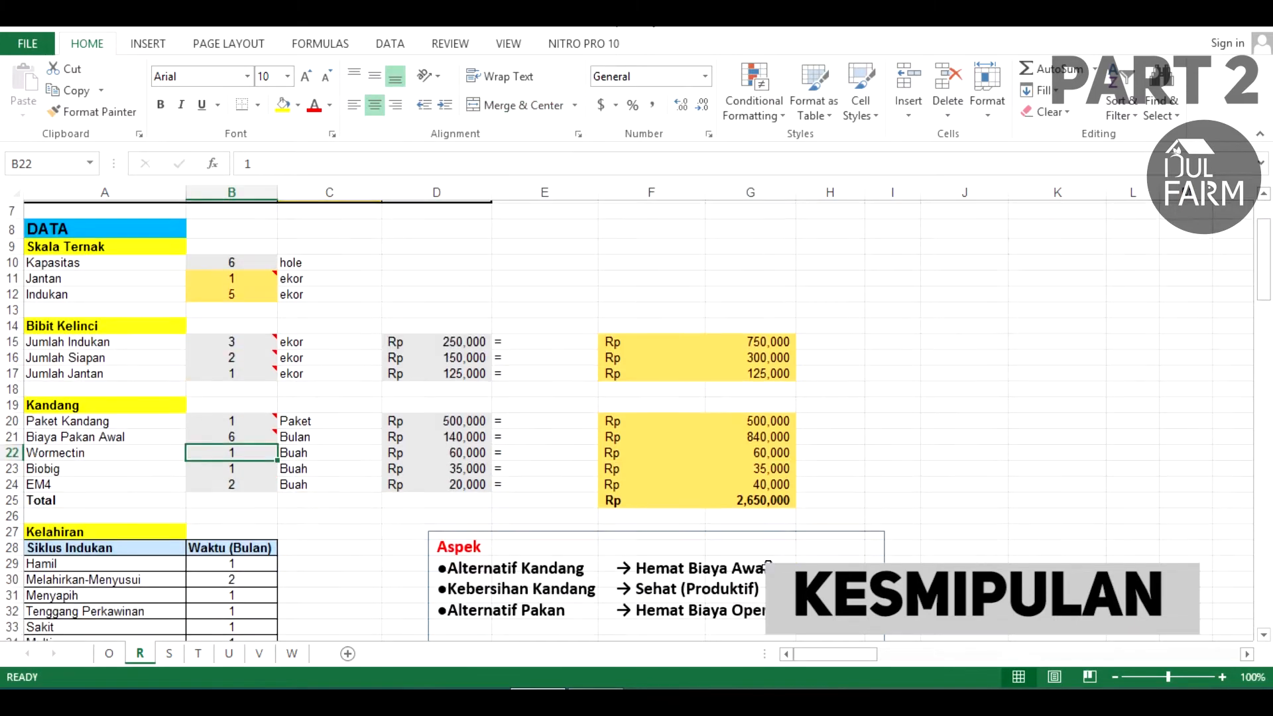
scroll(771, 437, down, 4)
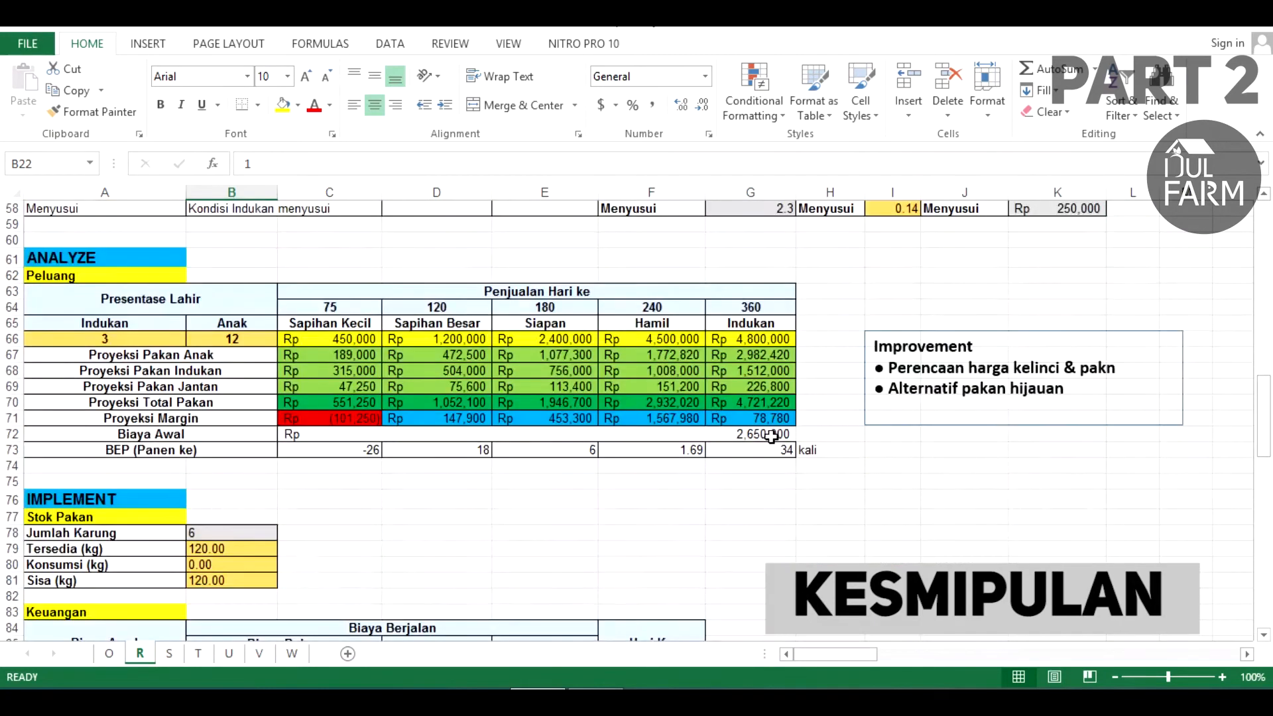
scroll(771, 437, up, 1)
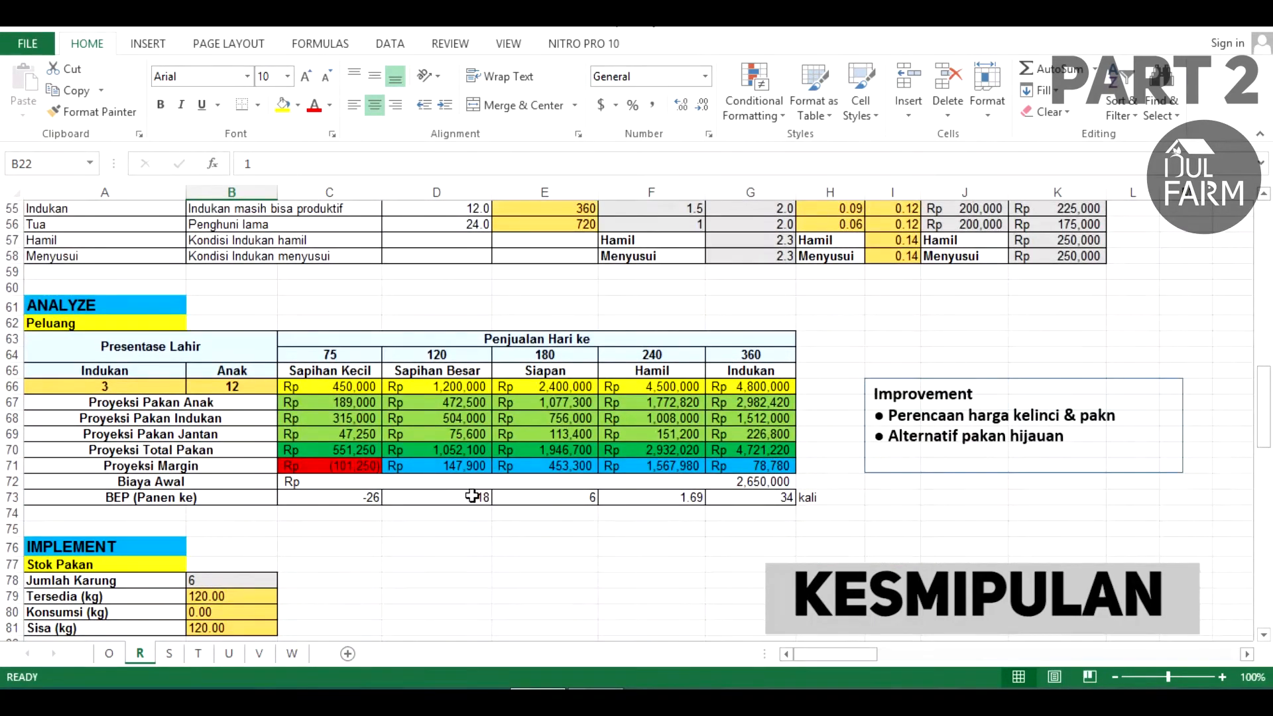
click(578, 502)
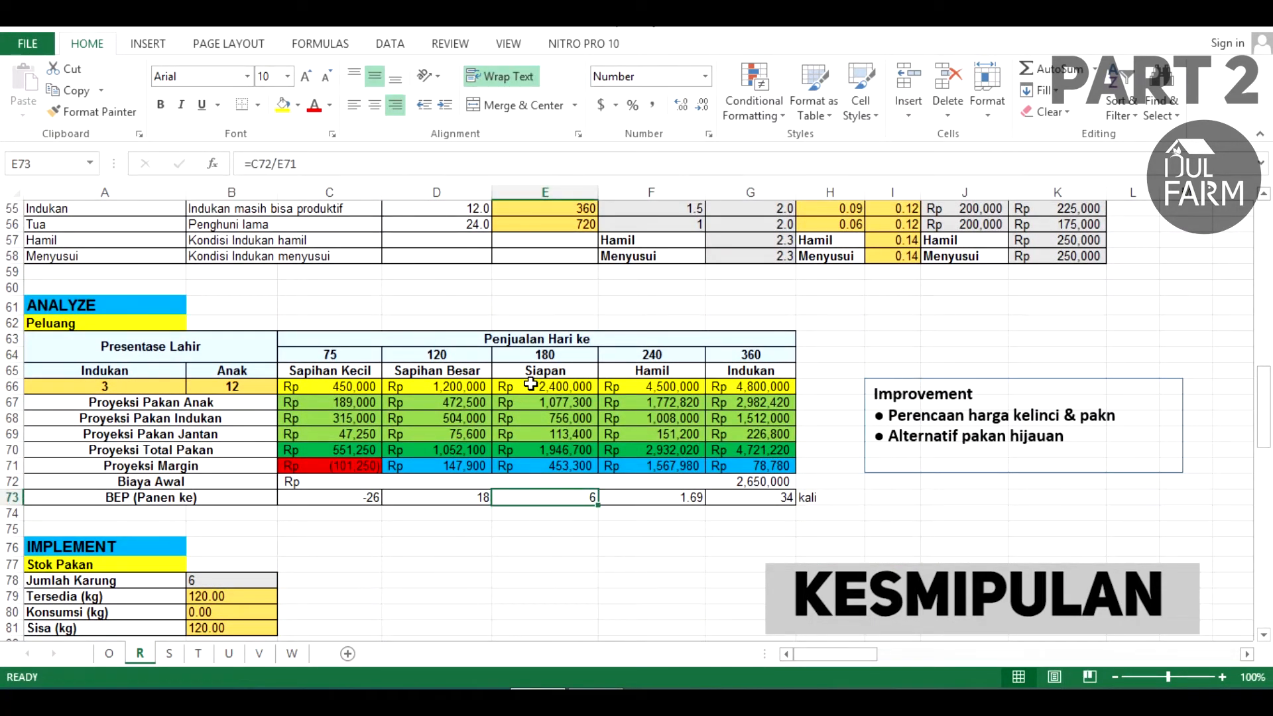
mouse_move(561, 354)
mouse_down()
mouse_move(560, 451)
mouse_move(557, 355)
mouse_up()
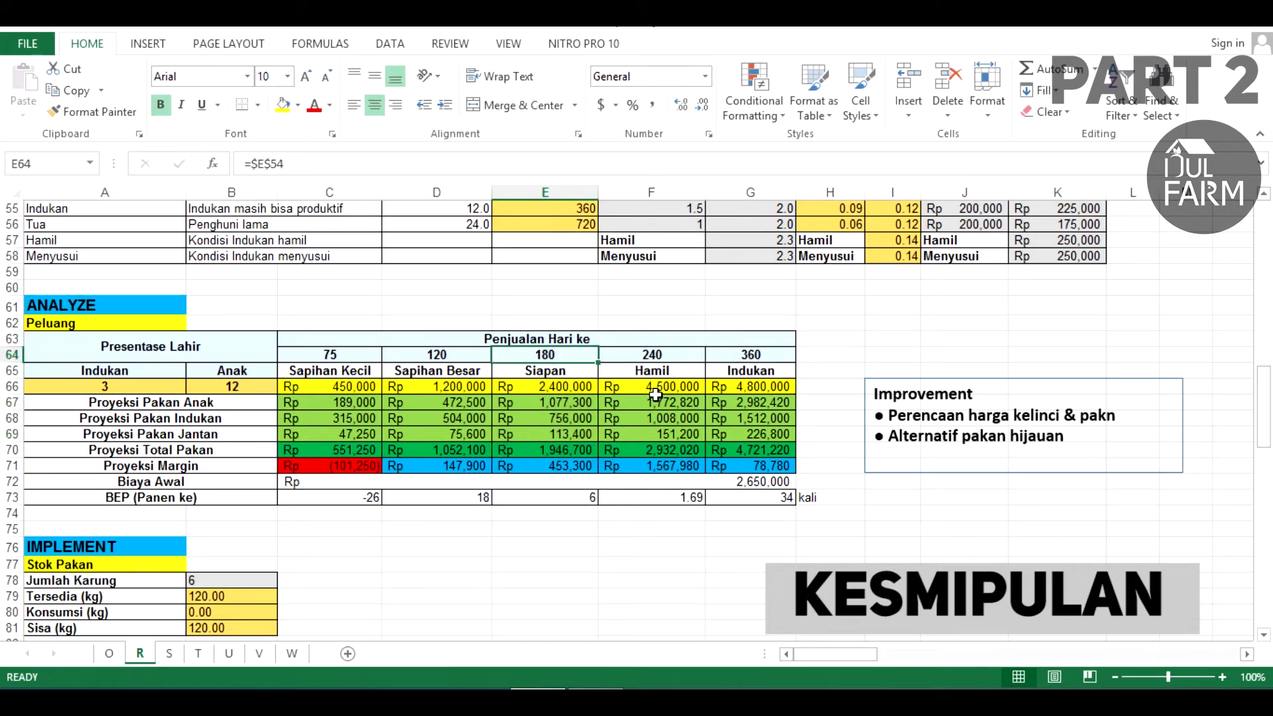
click(764, 486)
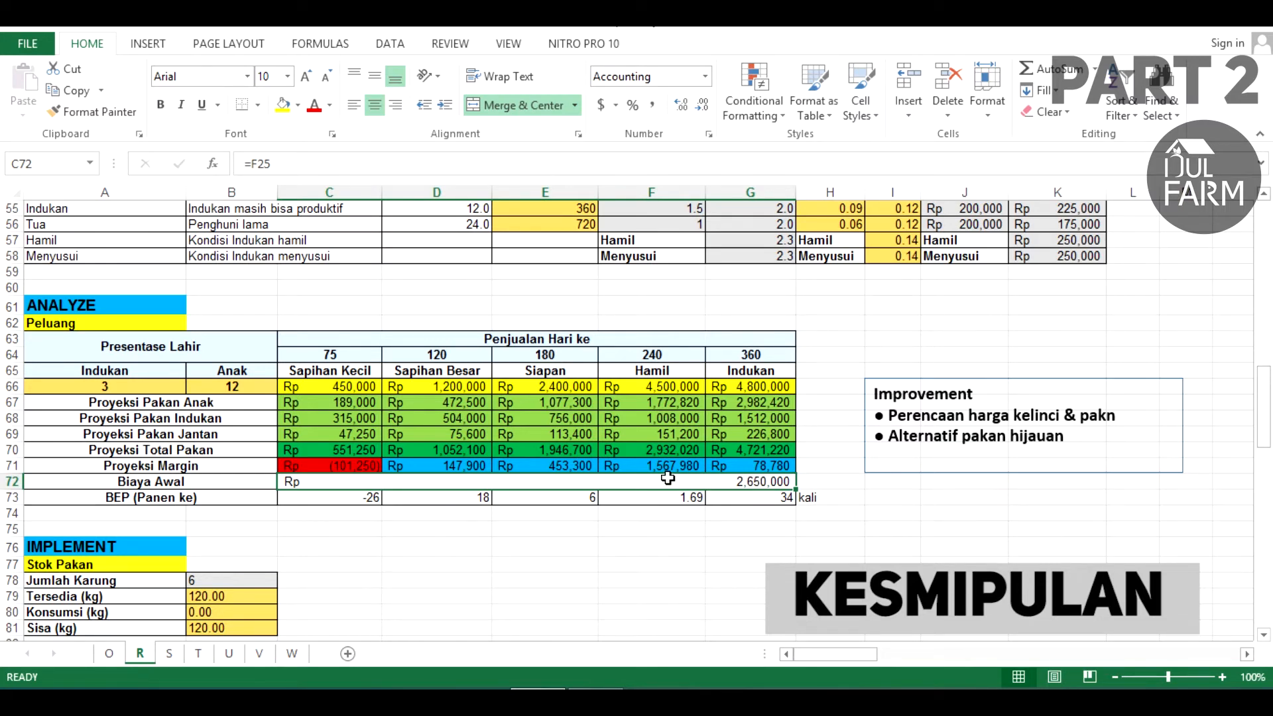
click(561, 465)
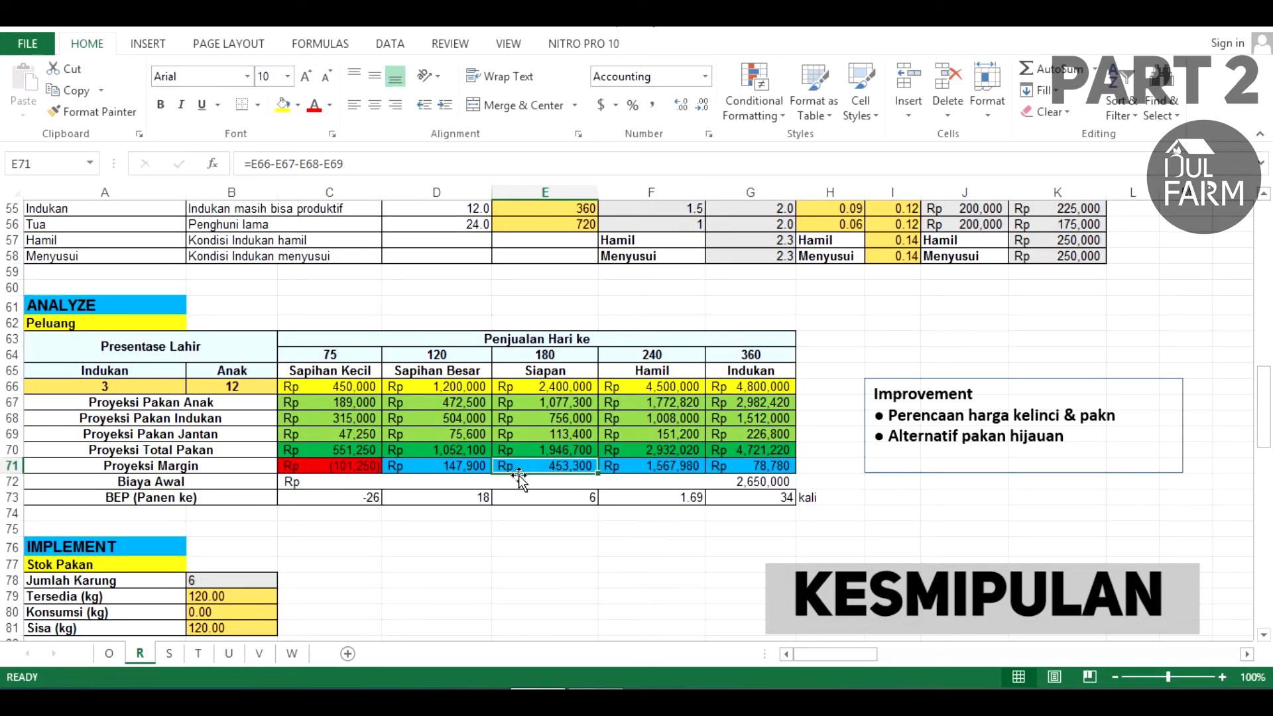
click(450, 467)
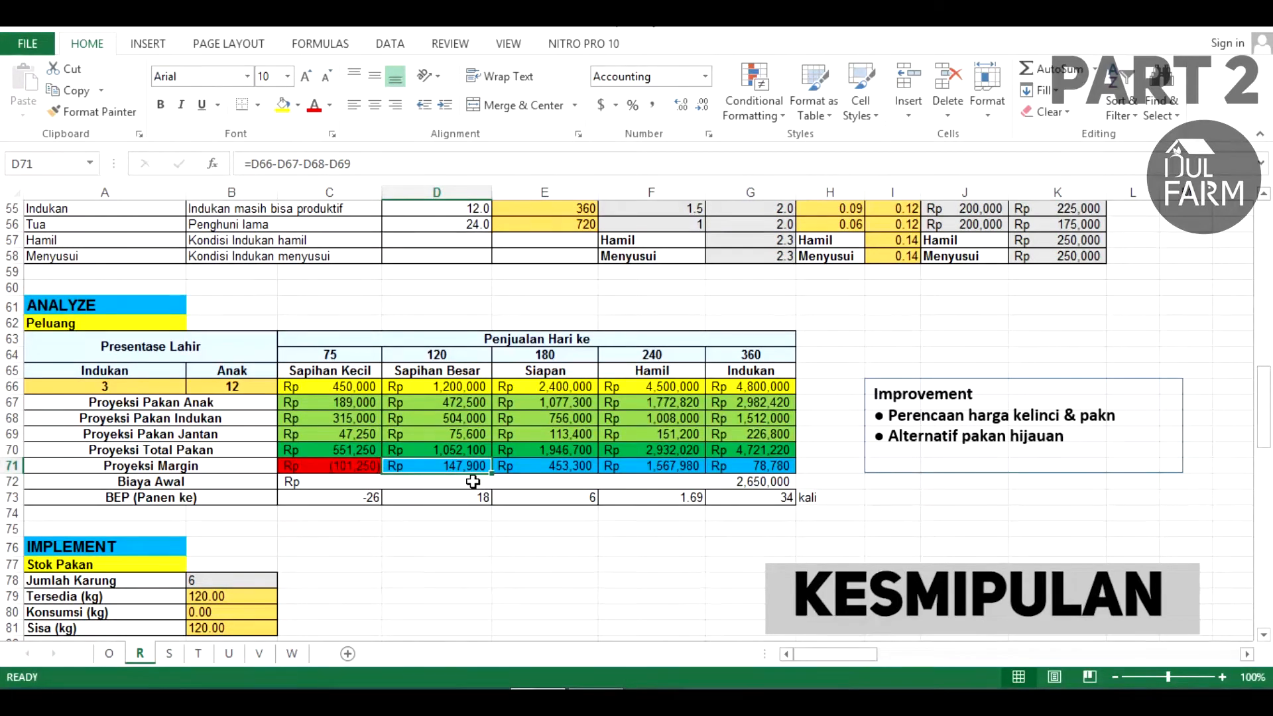
click(549, 466)
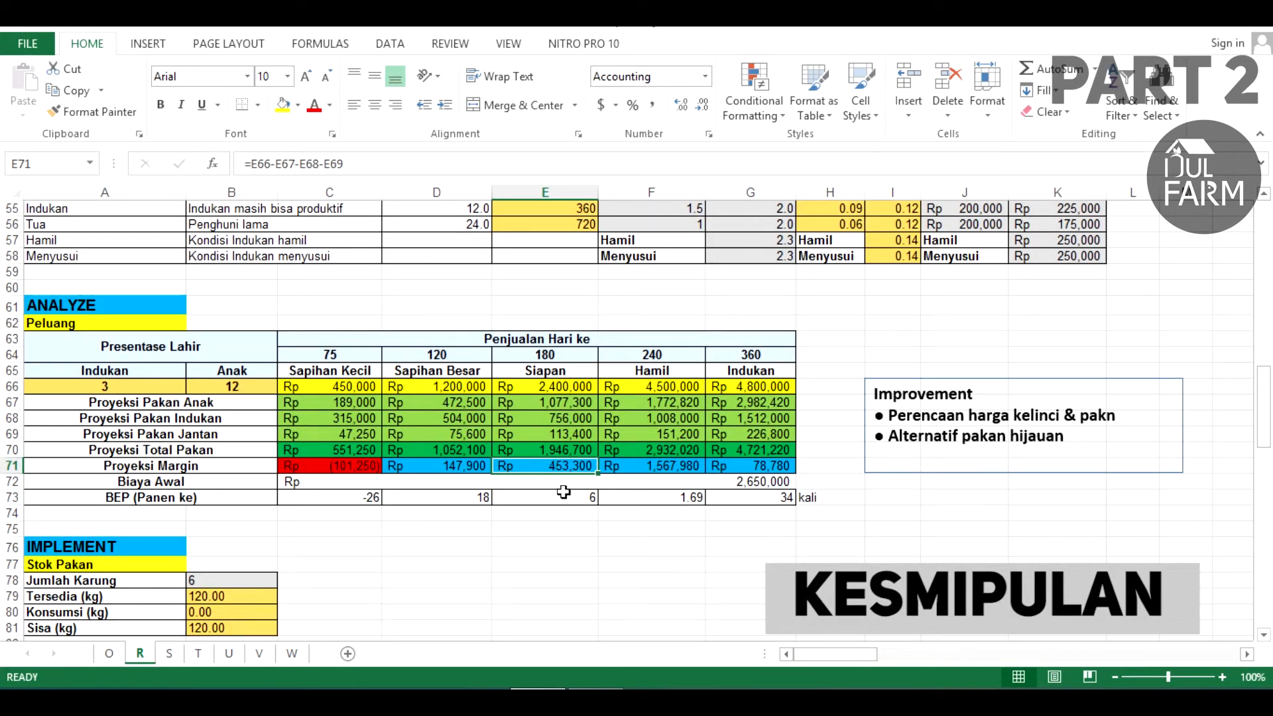
Correct the misspelled "pakn" to "pakan" in the first bullet of the Improvement note beside the ANALYZE table.
scroll(564, 492, up, 1)
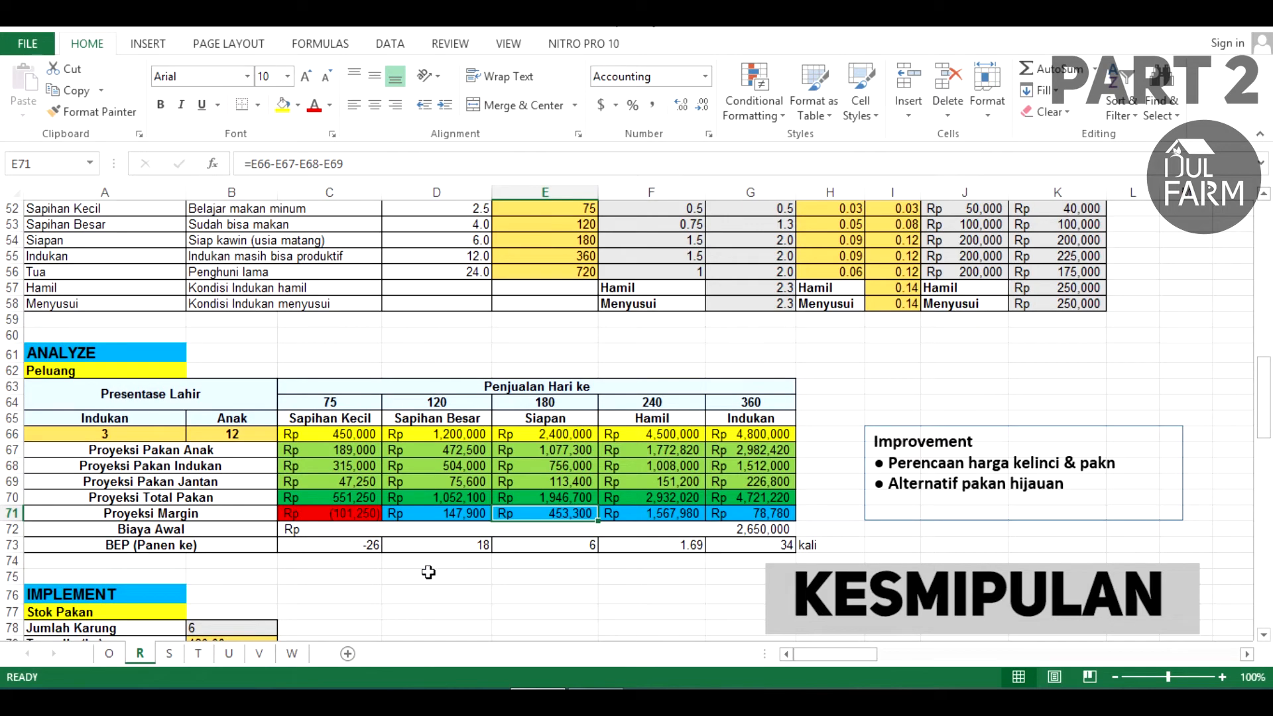
scroll(369, 480, down, 1)
scroll(372, 478, up, 1)
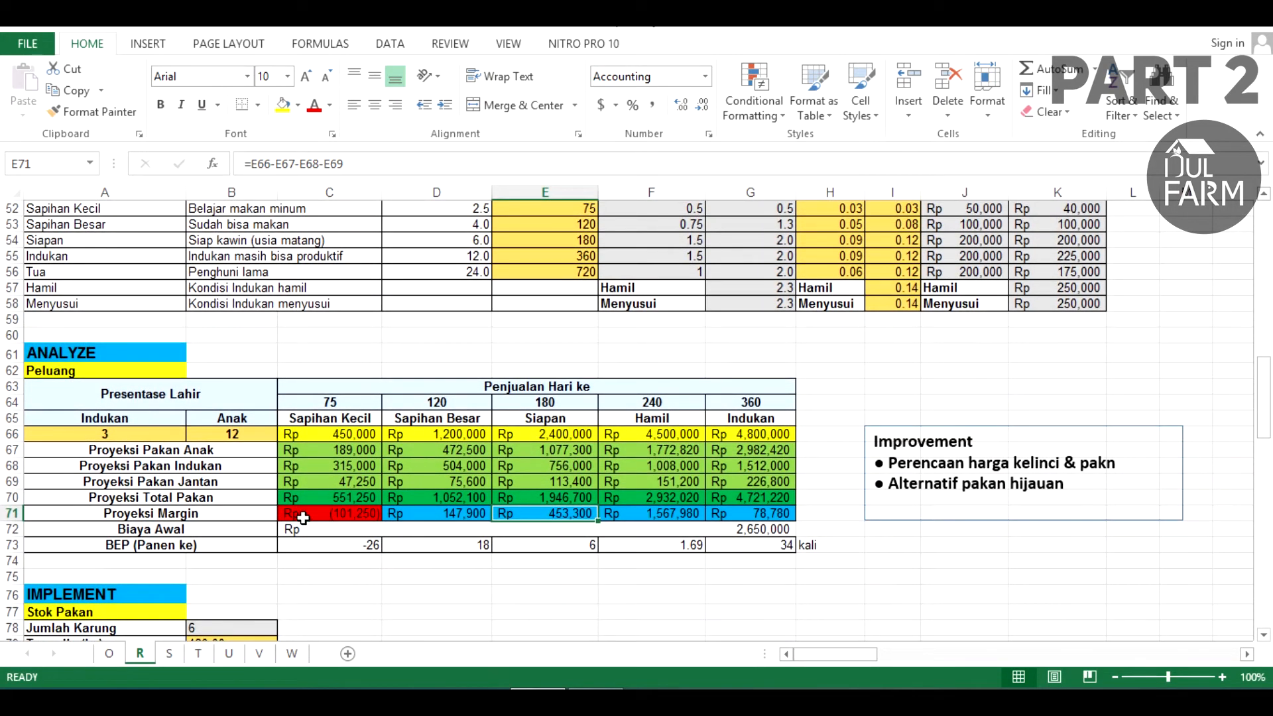
scroll(857, 408, up, 1)
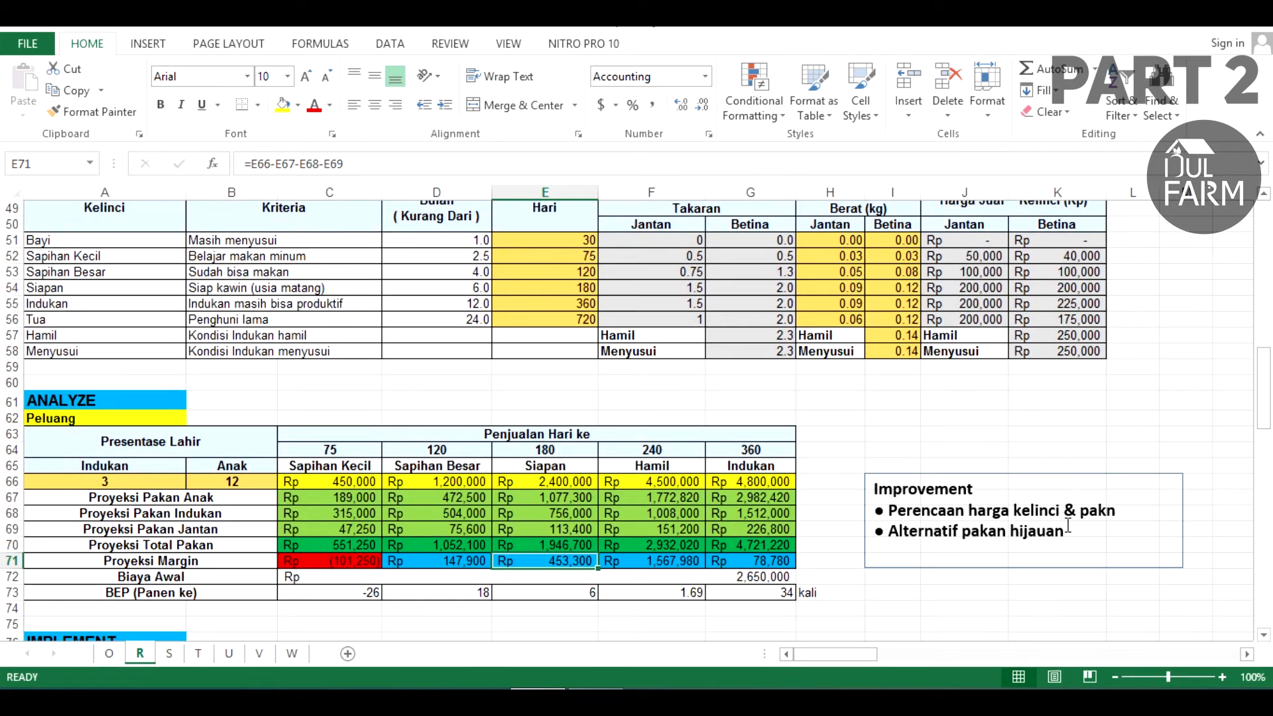
click(1106, 516)
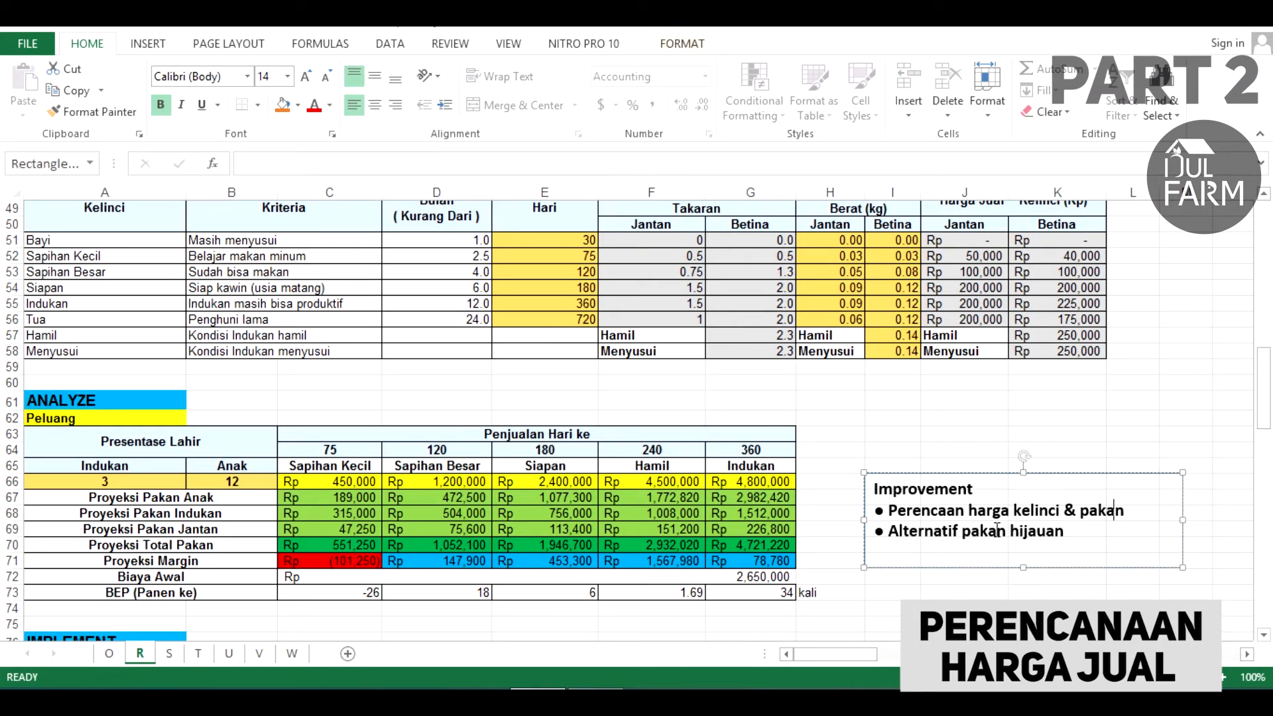
Set the Jantan selling price for Tua in J56 to 250000 and fill it up through Indukan and Siapan.
scroll(996, 530, up, 1)
click(984, 335)
click(984, 348)
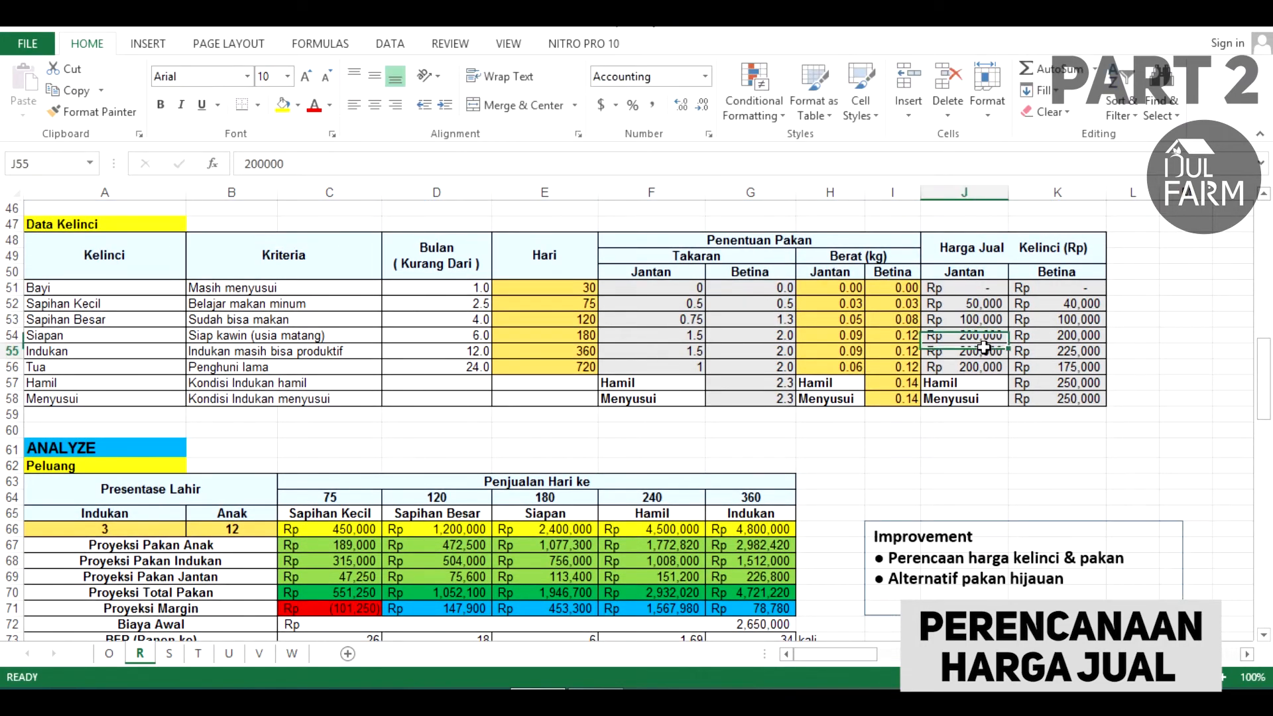
click(985, 366)
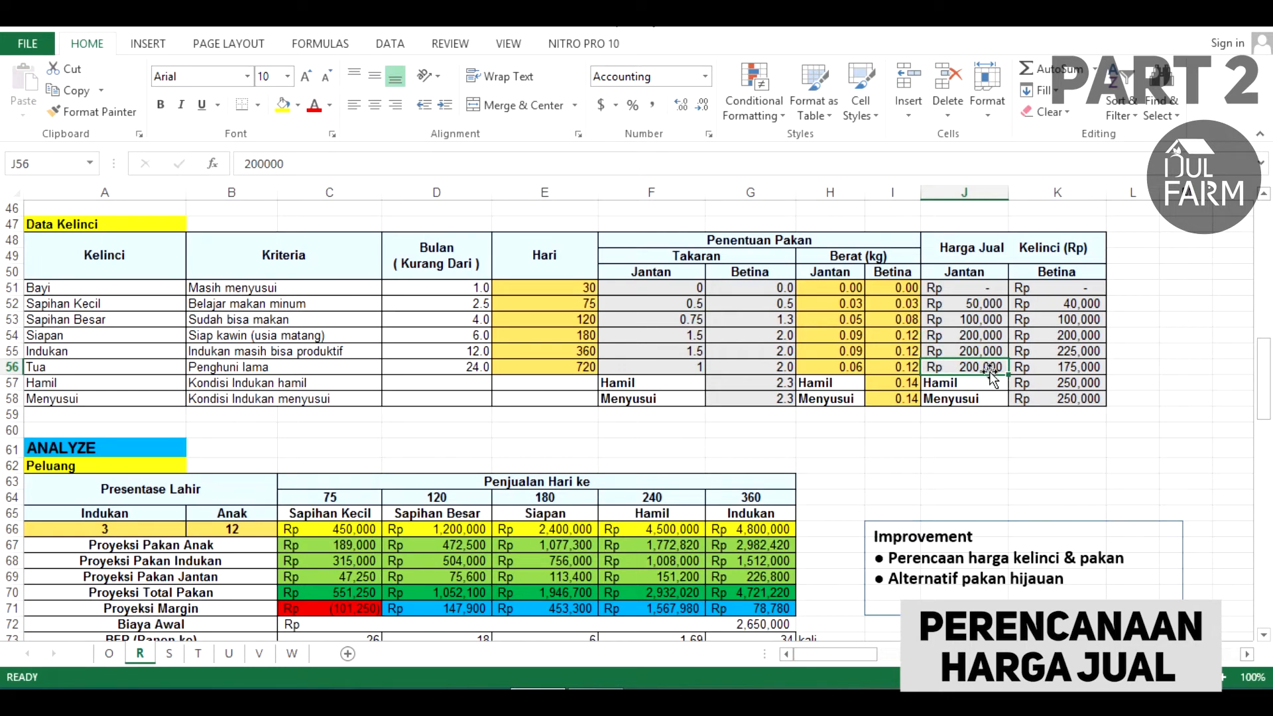
text(2)
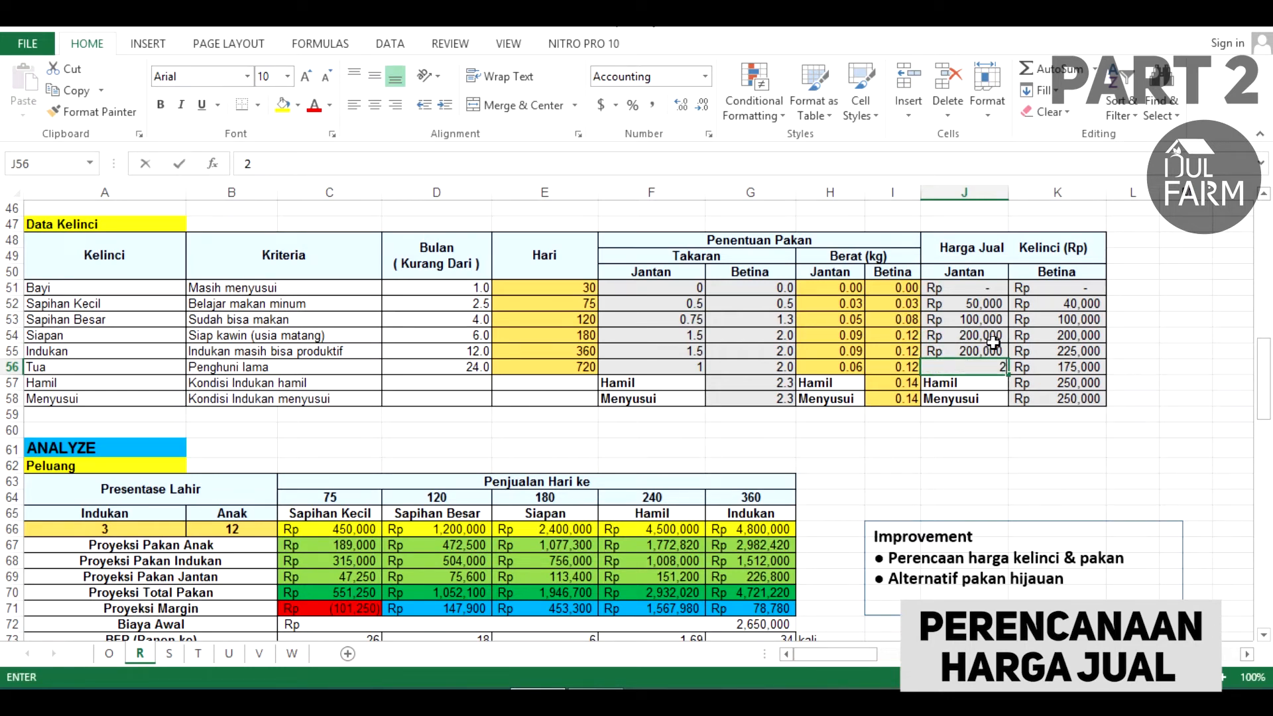
text(500)
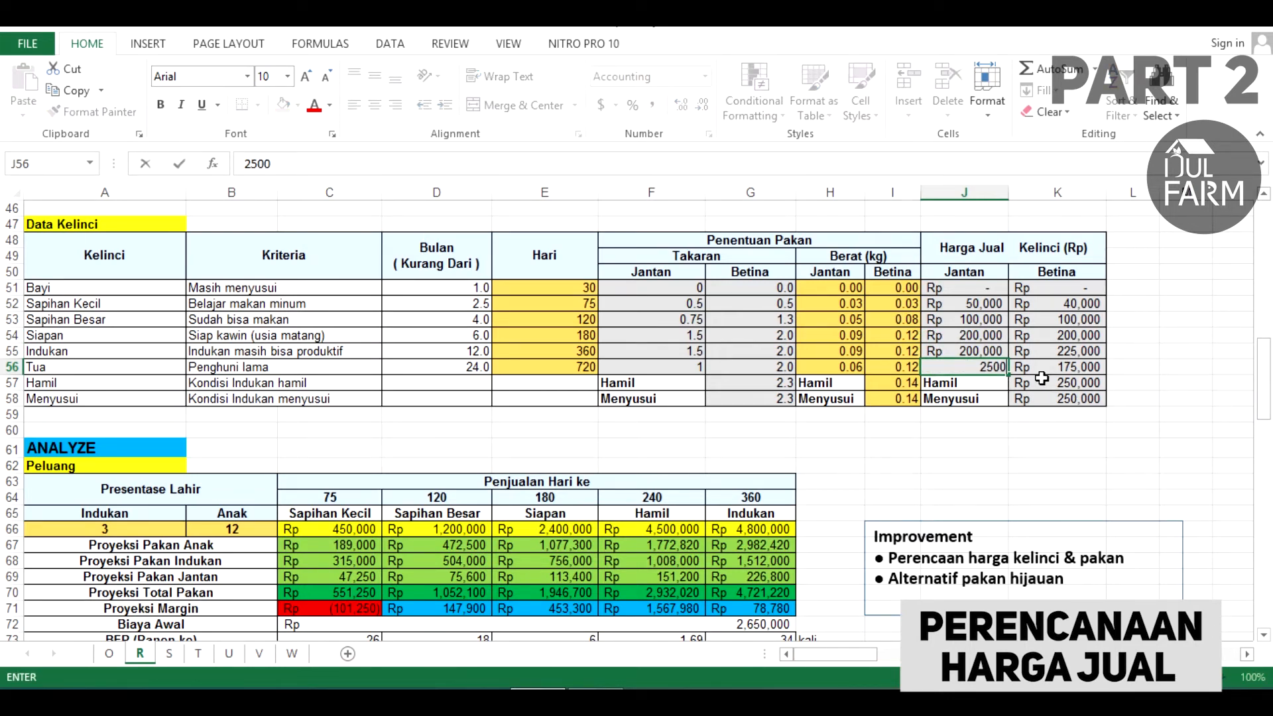
text(00)
key(Return)
click(1004, 371)
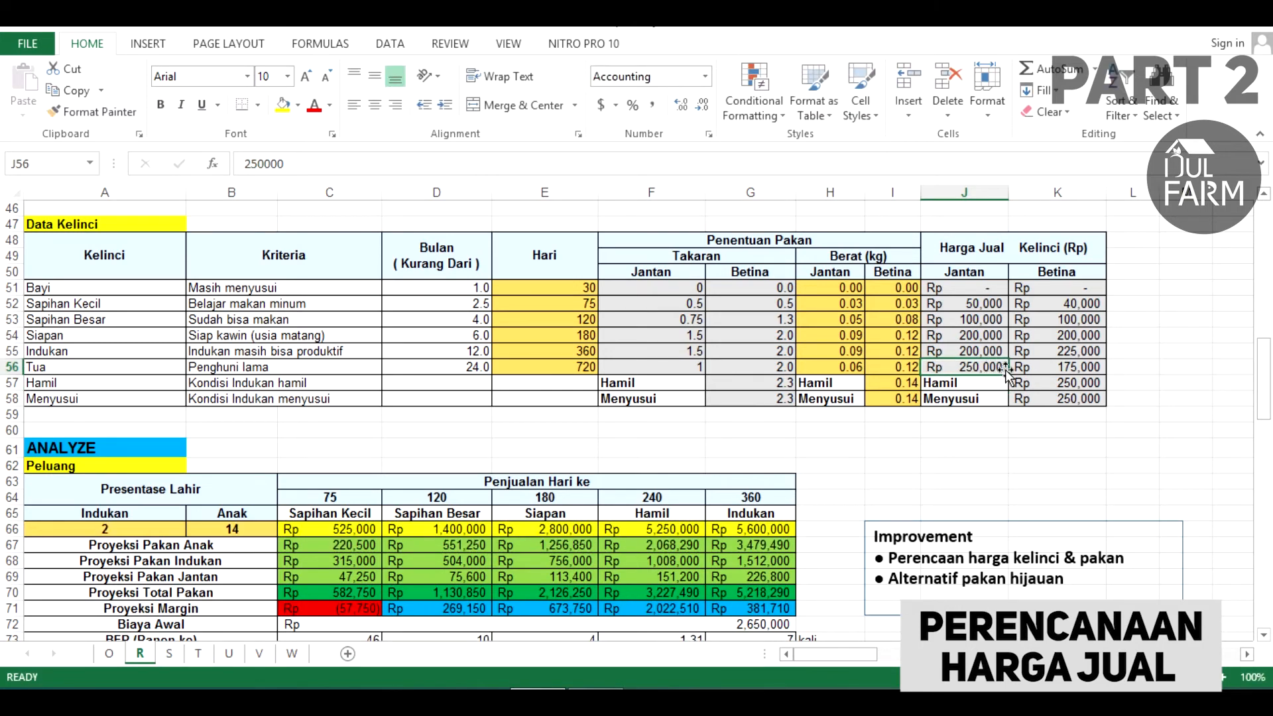
drag(1009, 373, 982, 334)
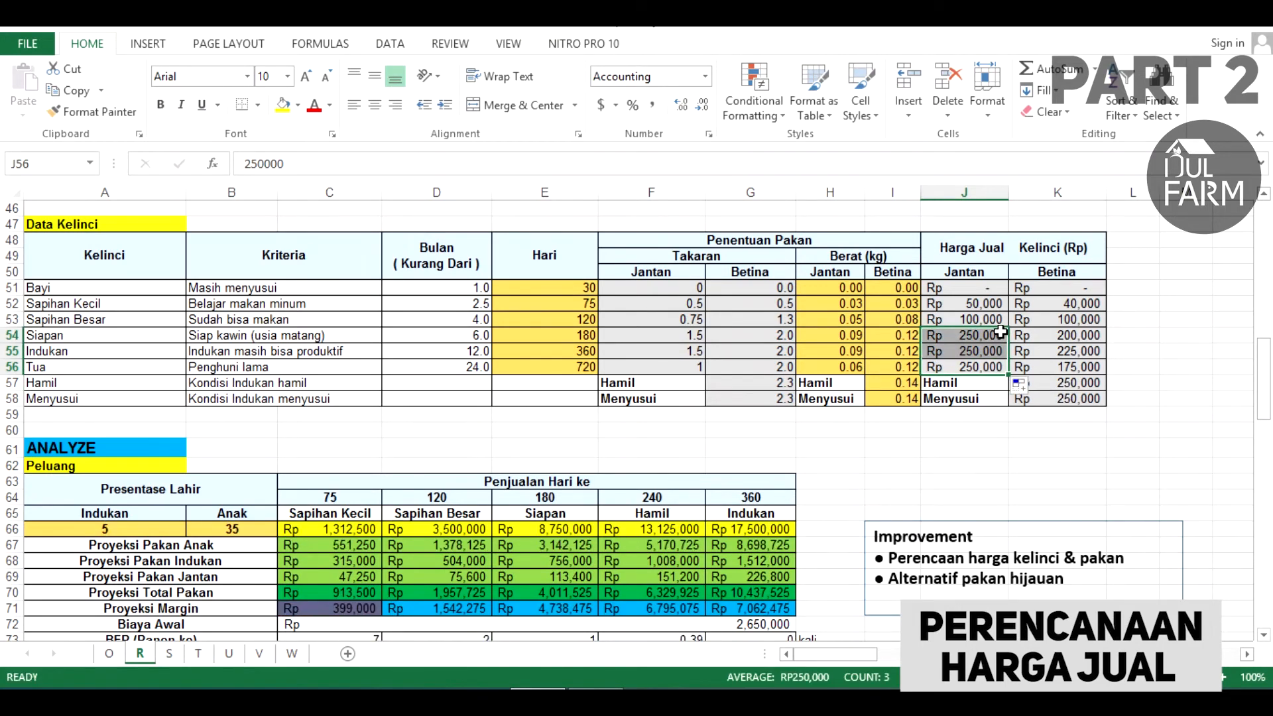
click(982, 335)
click(972, 372)
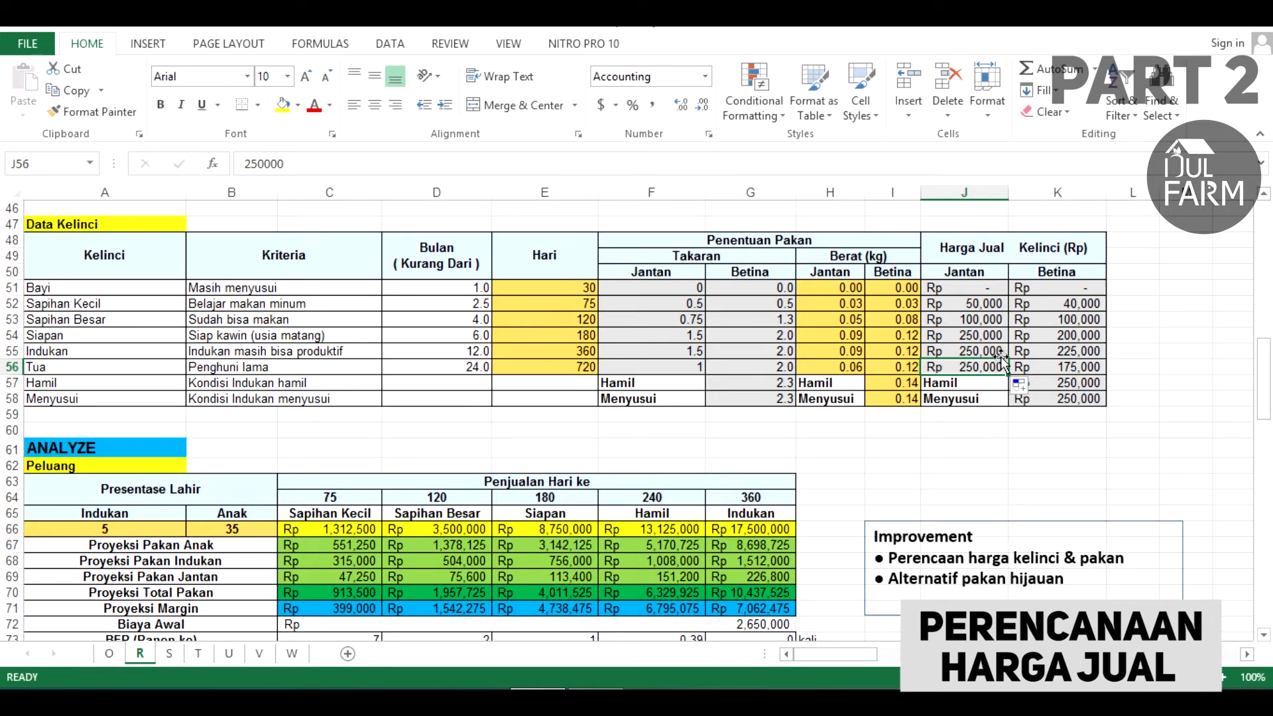
Set the Jantan selling price for Indukan in J55 to 275000.
click(973, 348)
text(2)
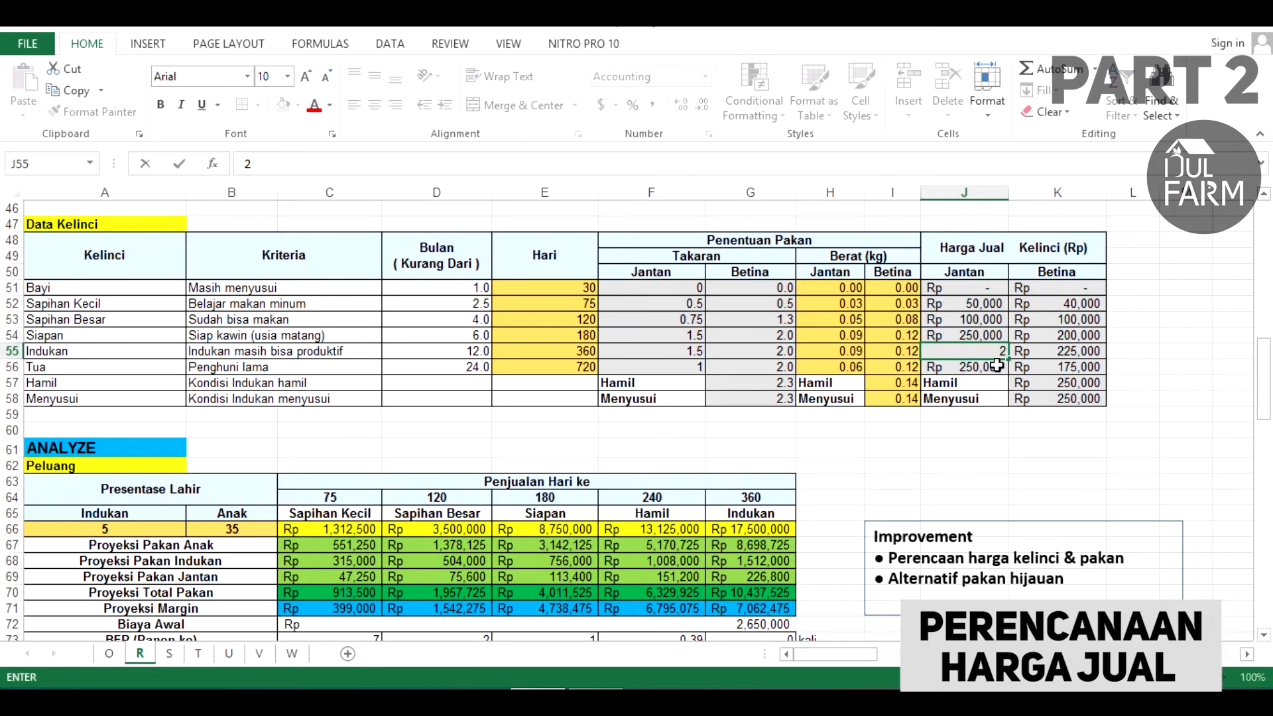
text(75,000)
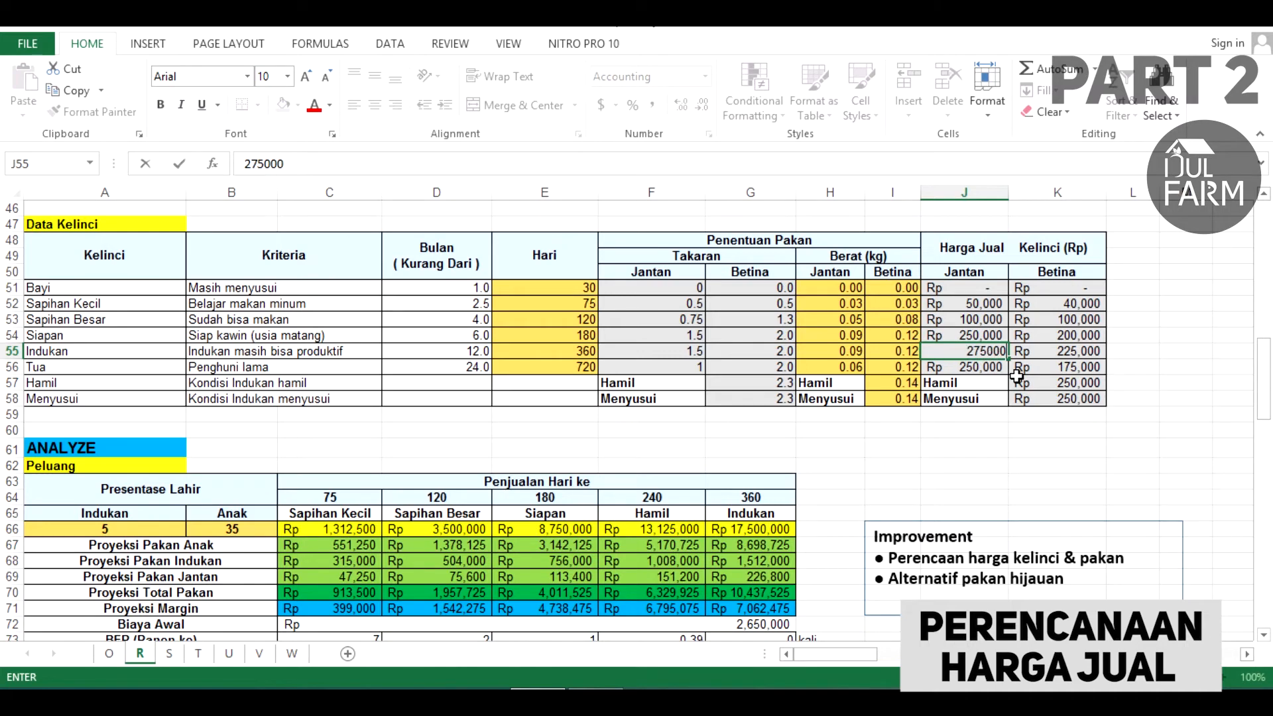
key(Return)
Set the Jantan selling prices to 75000 for Sapihan Kecil in J52 and 125000 for Sapihan Besar in J53.
click(981, 319)
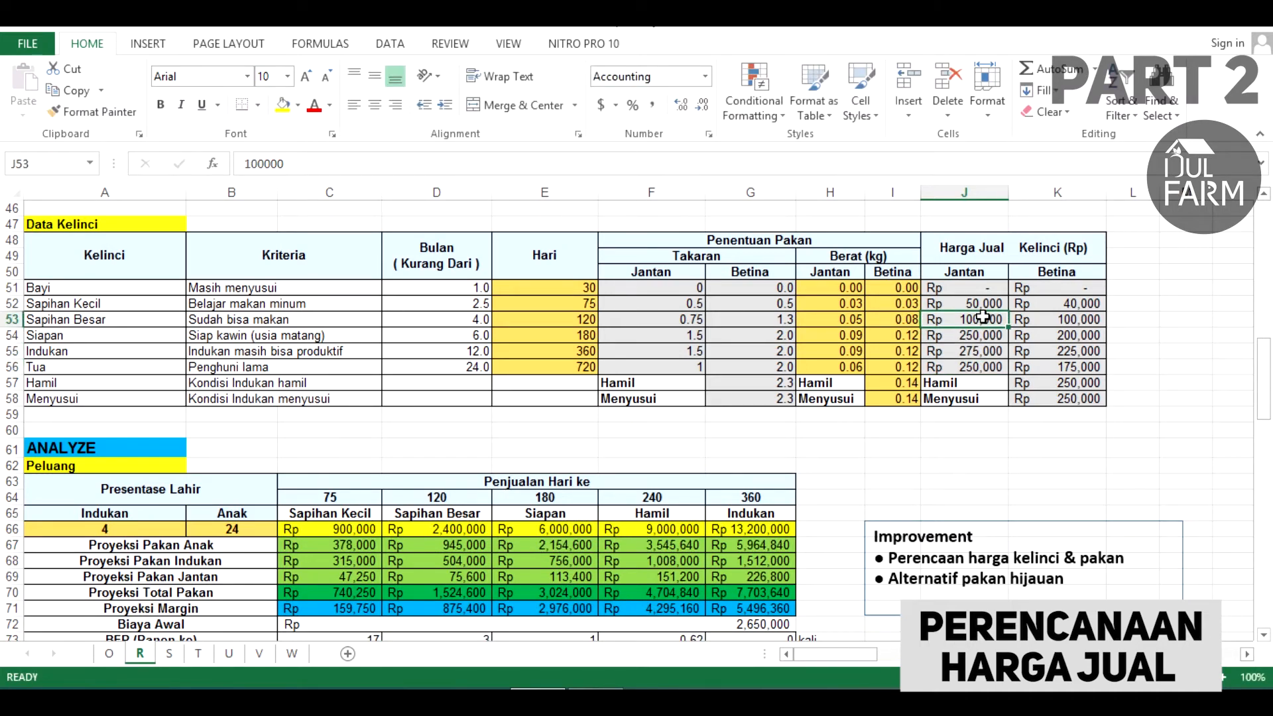
click(982, 305)
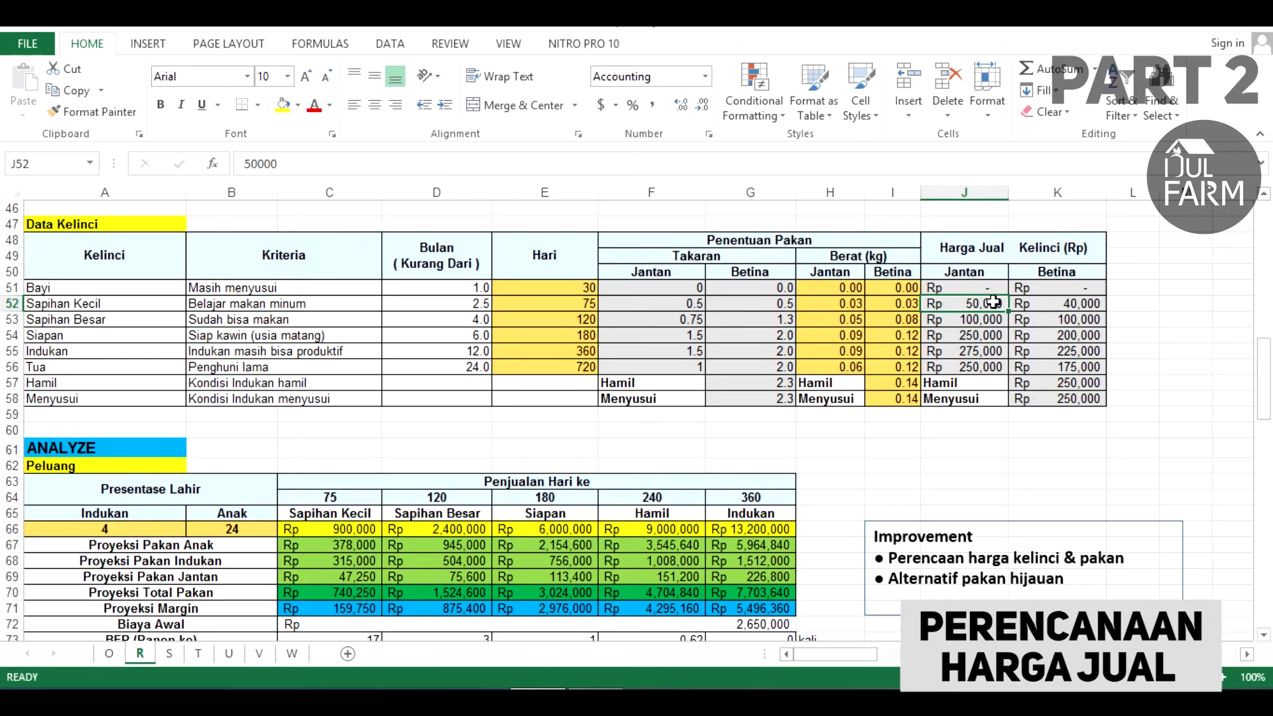
text(7)
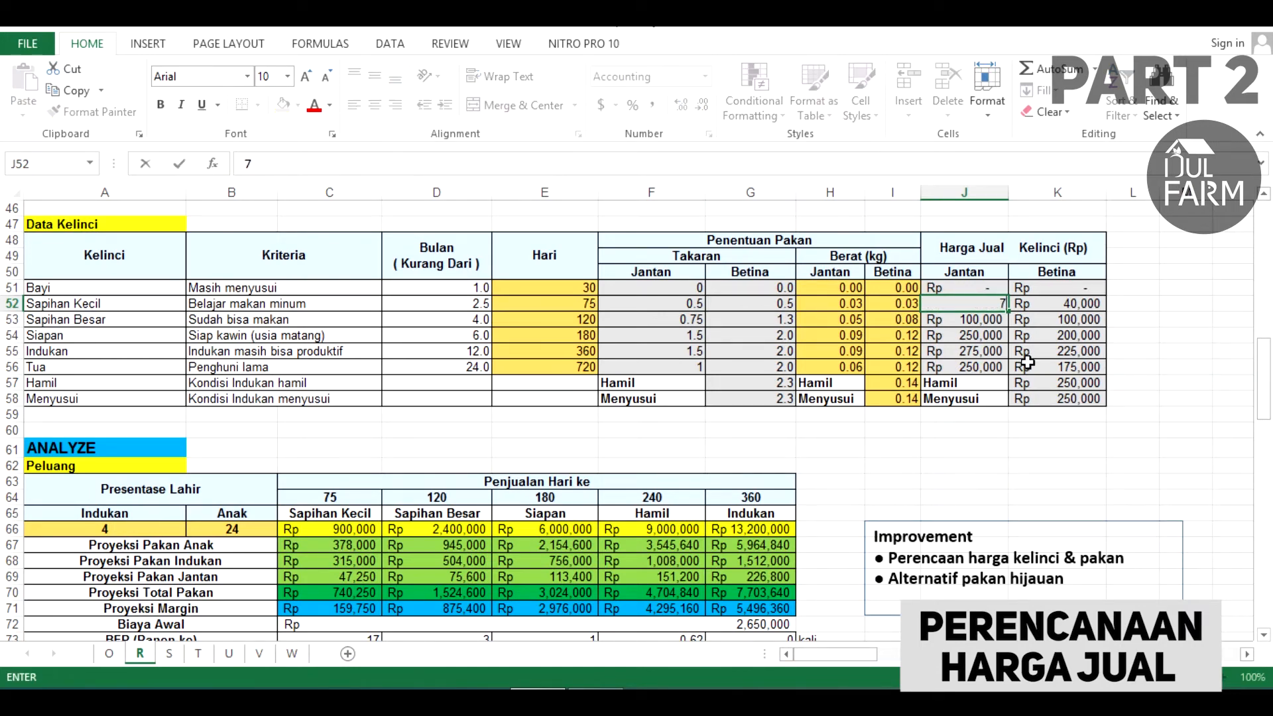
text(5,000)
key(Return)
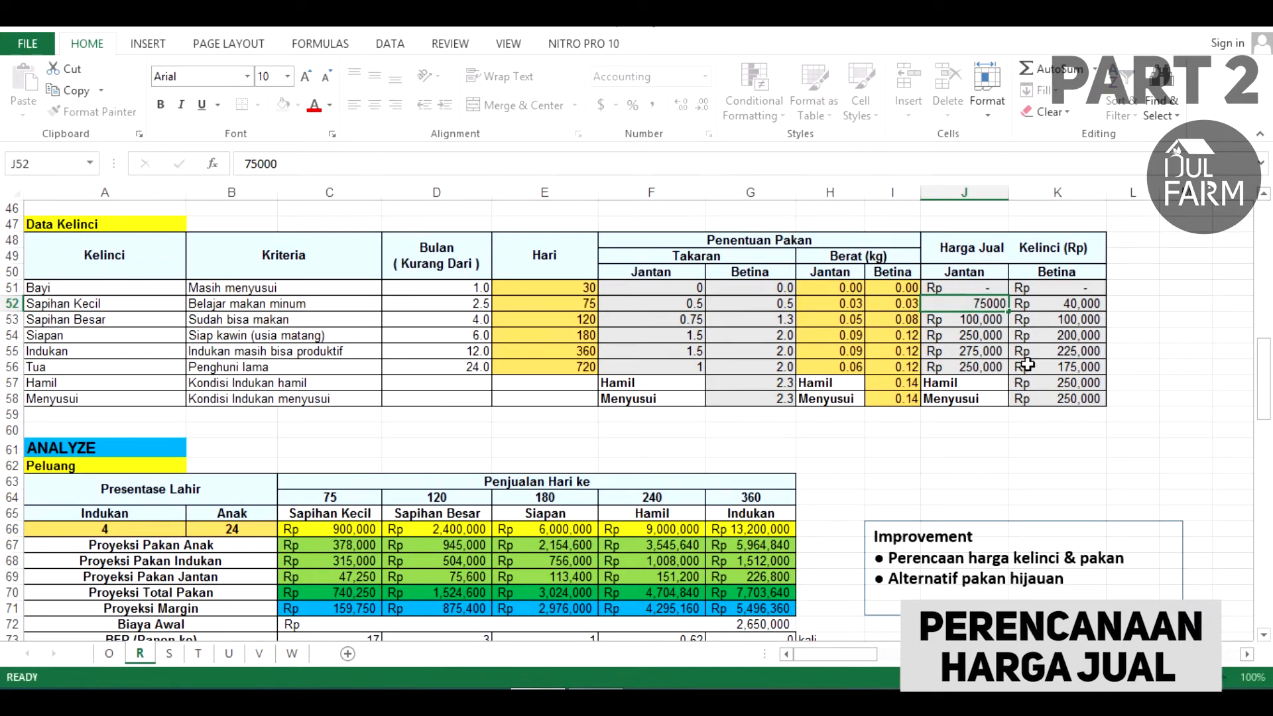
text(12)
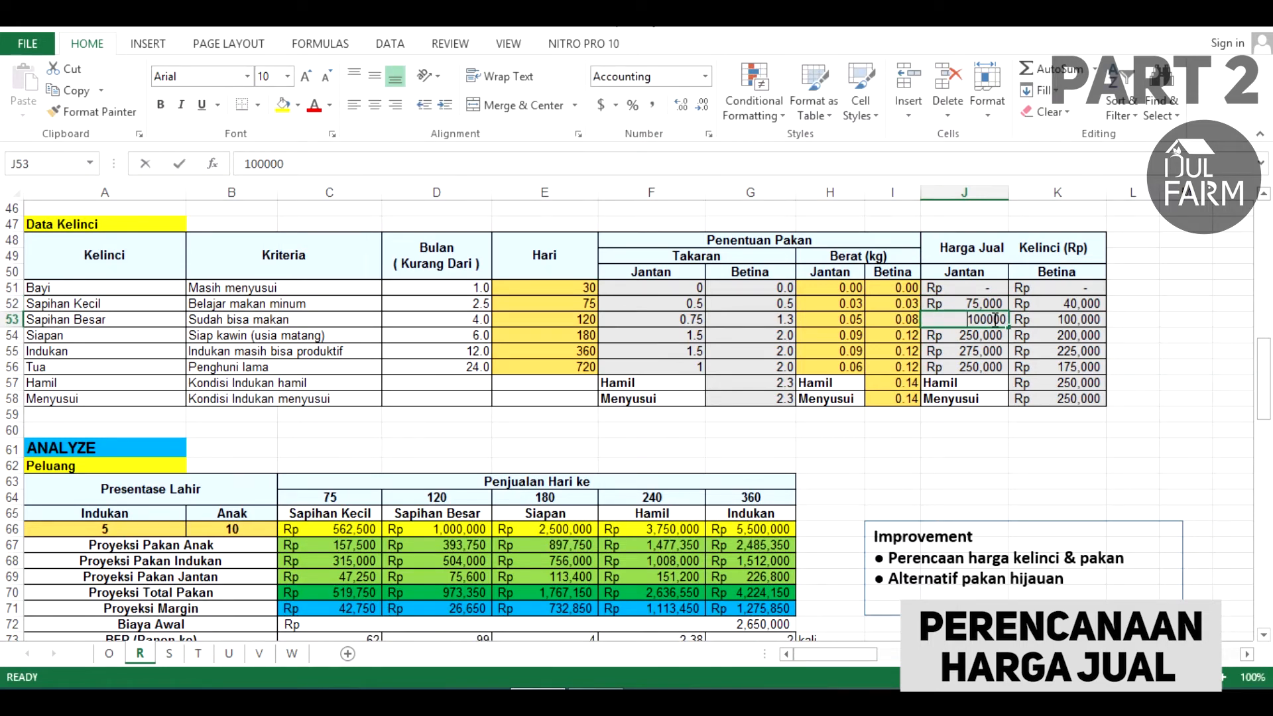
text(50)
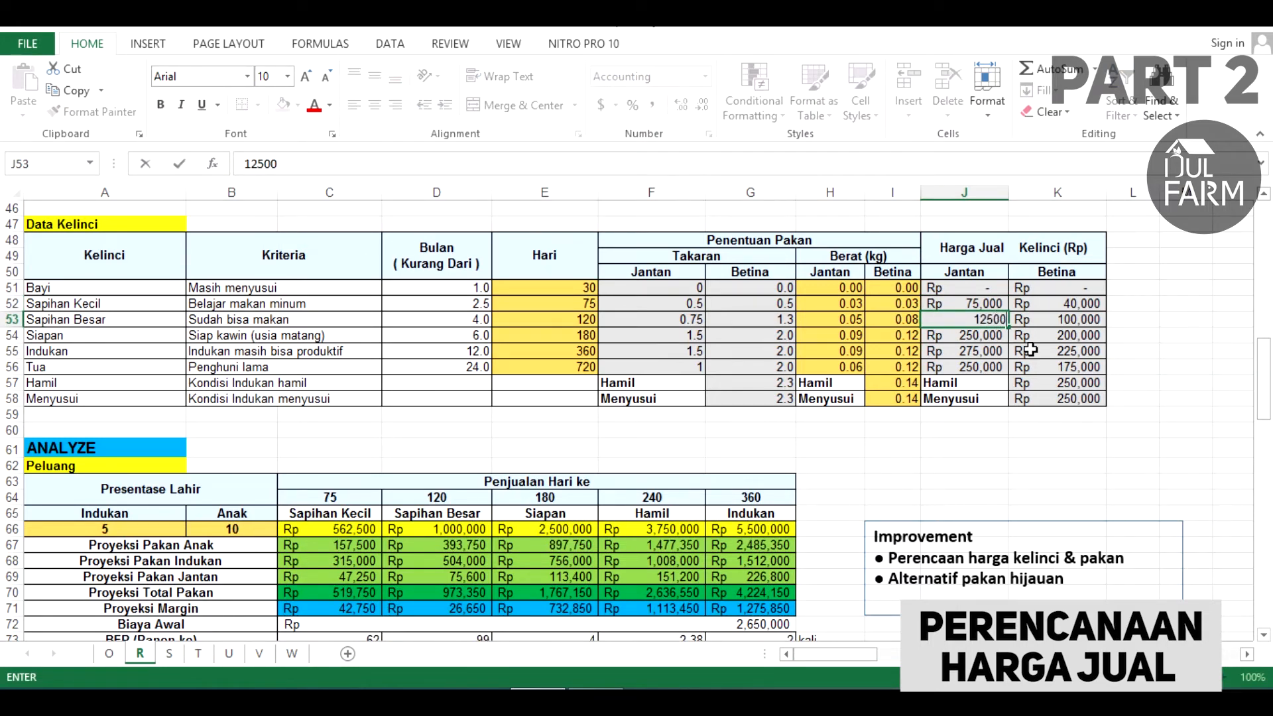
text(00)
key(Return)
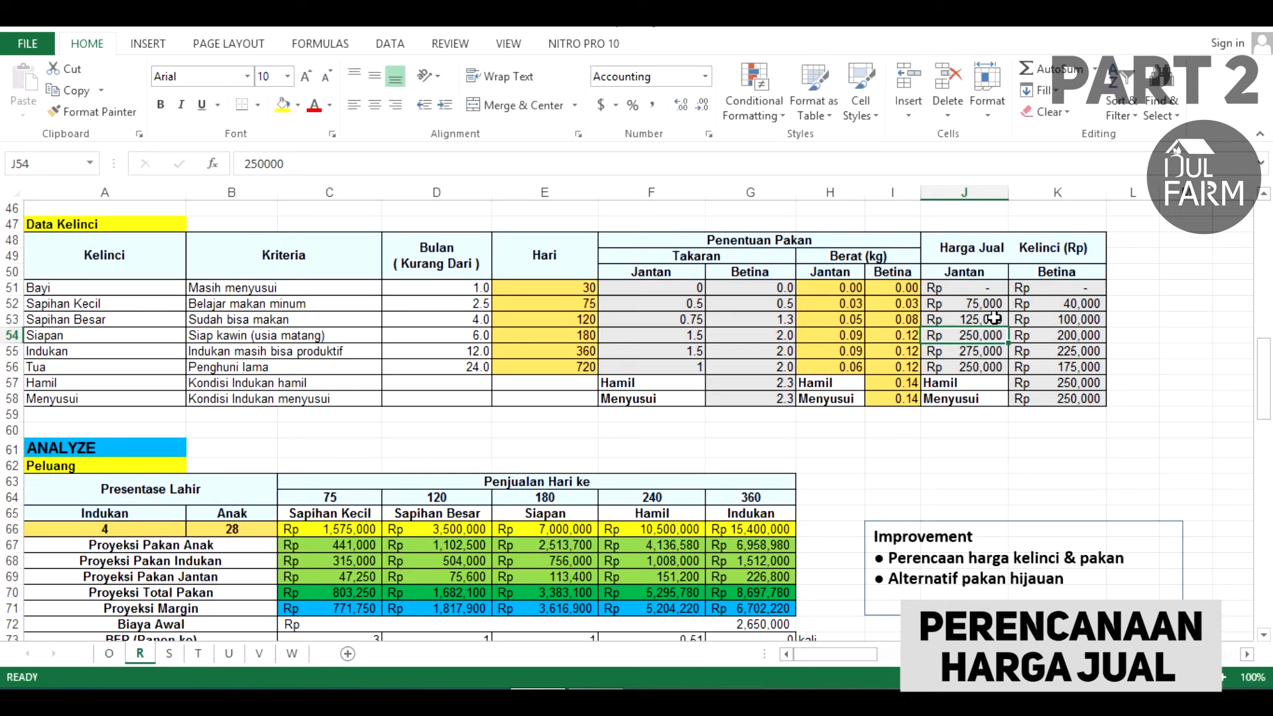
key(Up)
Examine the Siapan Proyeksi Margin in E71 and the Indukan and Anak birth formulas in A66 and B66.
scroll(553, 534, down, 1)
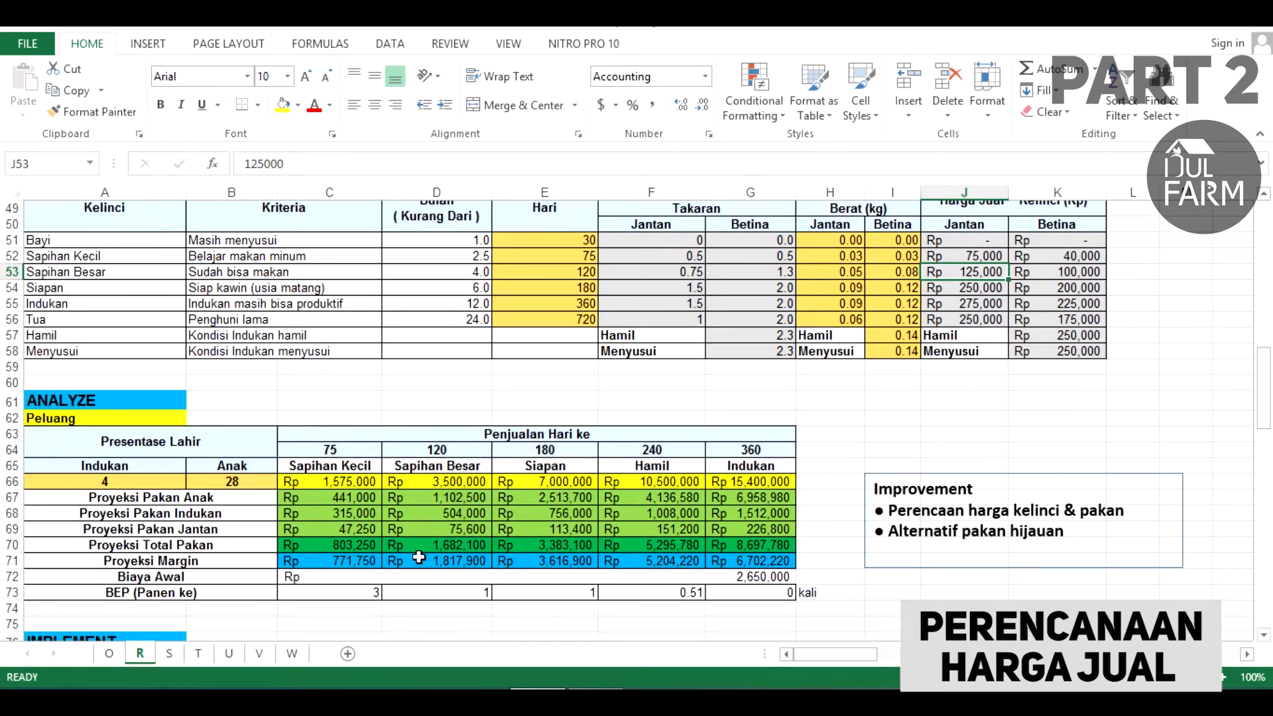
click(561, 564)
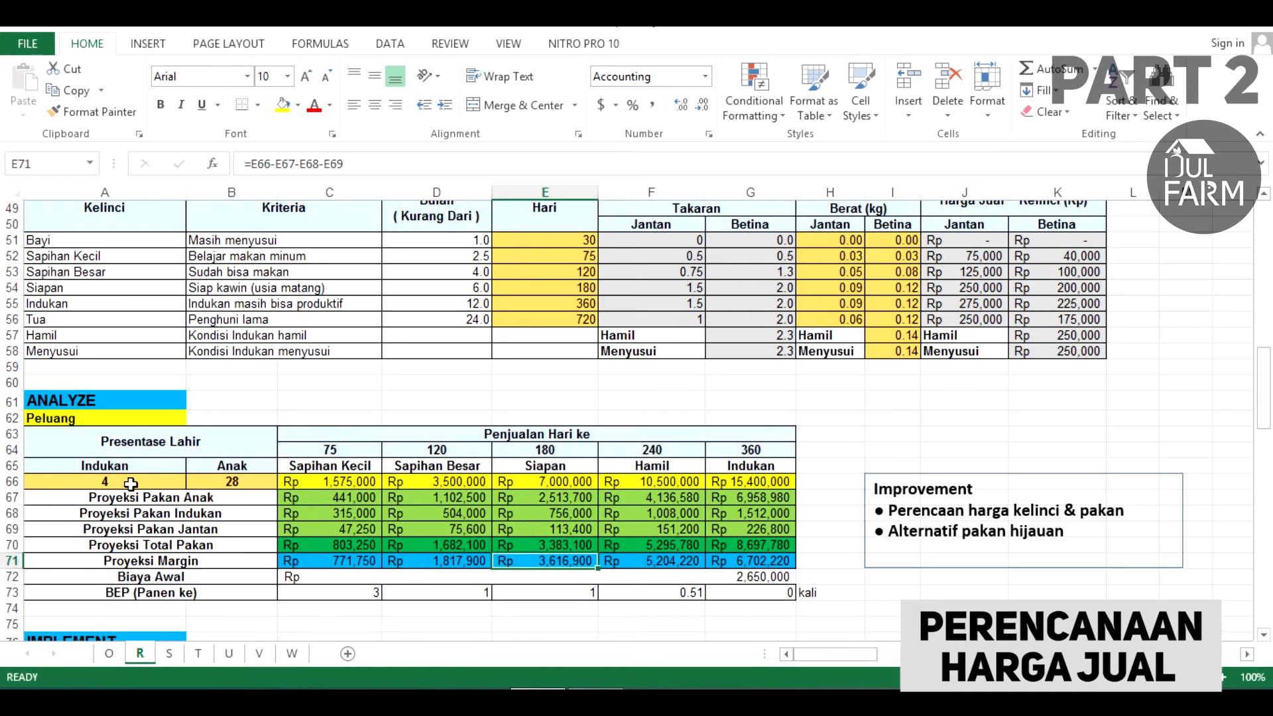
drag(131, 484, 225, 483)
click(162, 483)
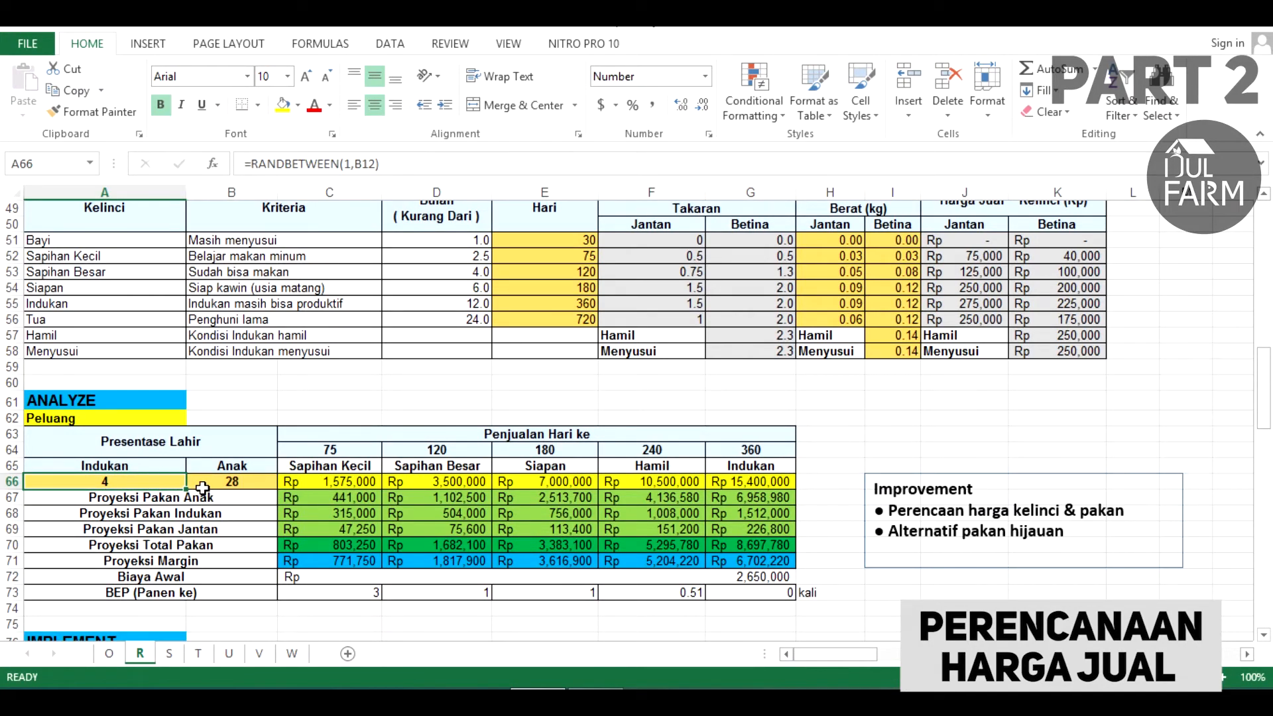
click(216, 487)
click(148, 484)
click(223, 479)
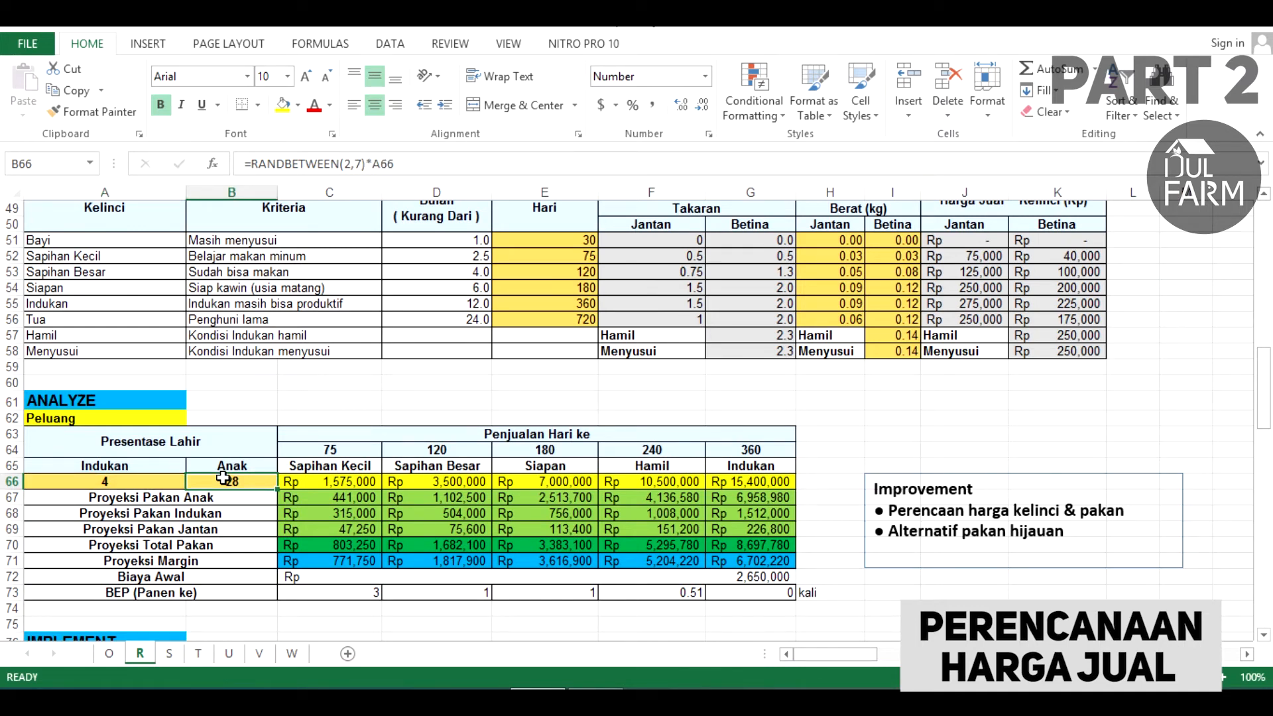
scroll(232, 498, down, 1)
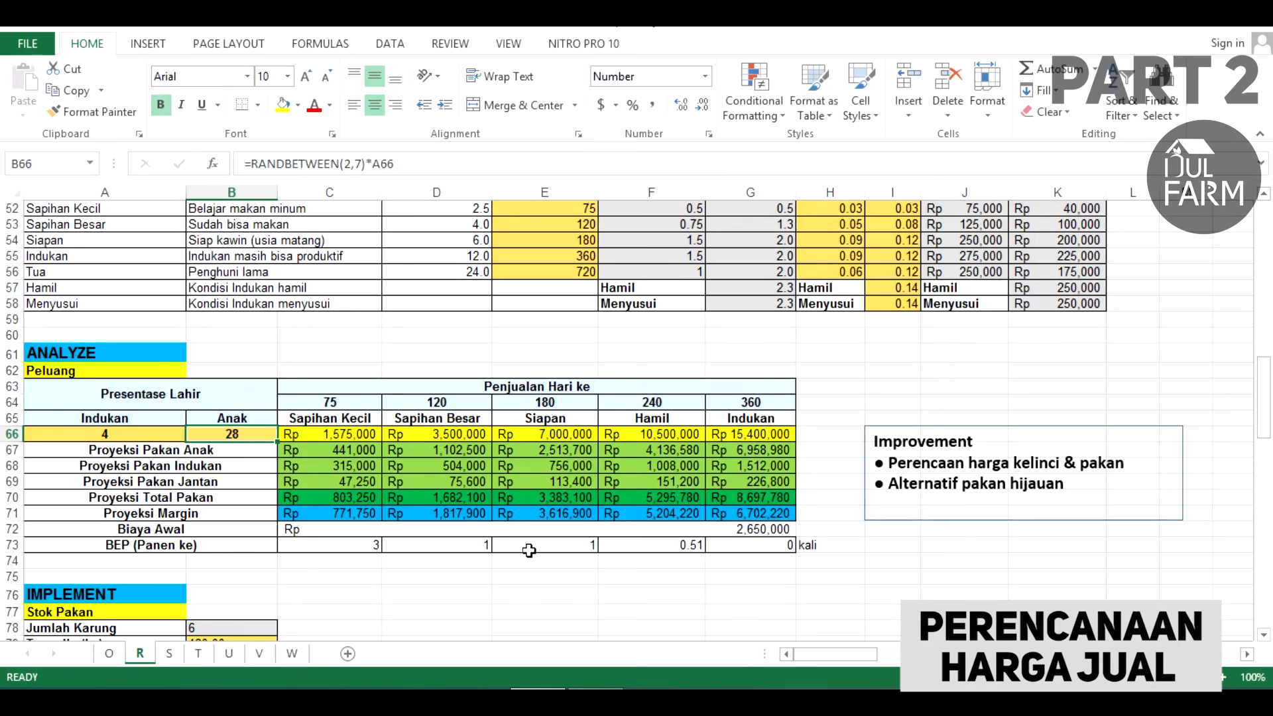
Compare the Proyeksi Margin row of the ANALYZE table for Sapihan Kecil and Indukan, and check the Sapihan Kecil sales formula in C66.
drag(348, 519, 763, 514)
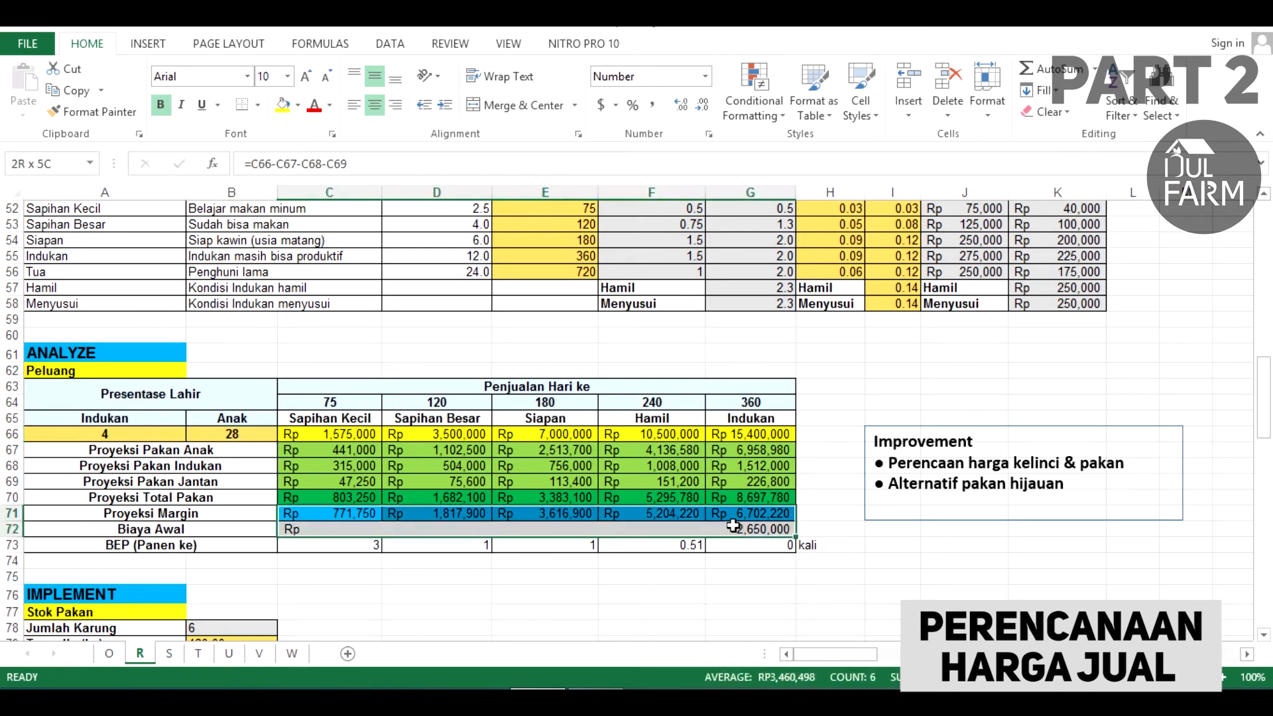
click(345, 521)
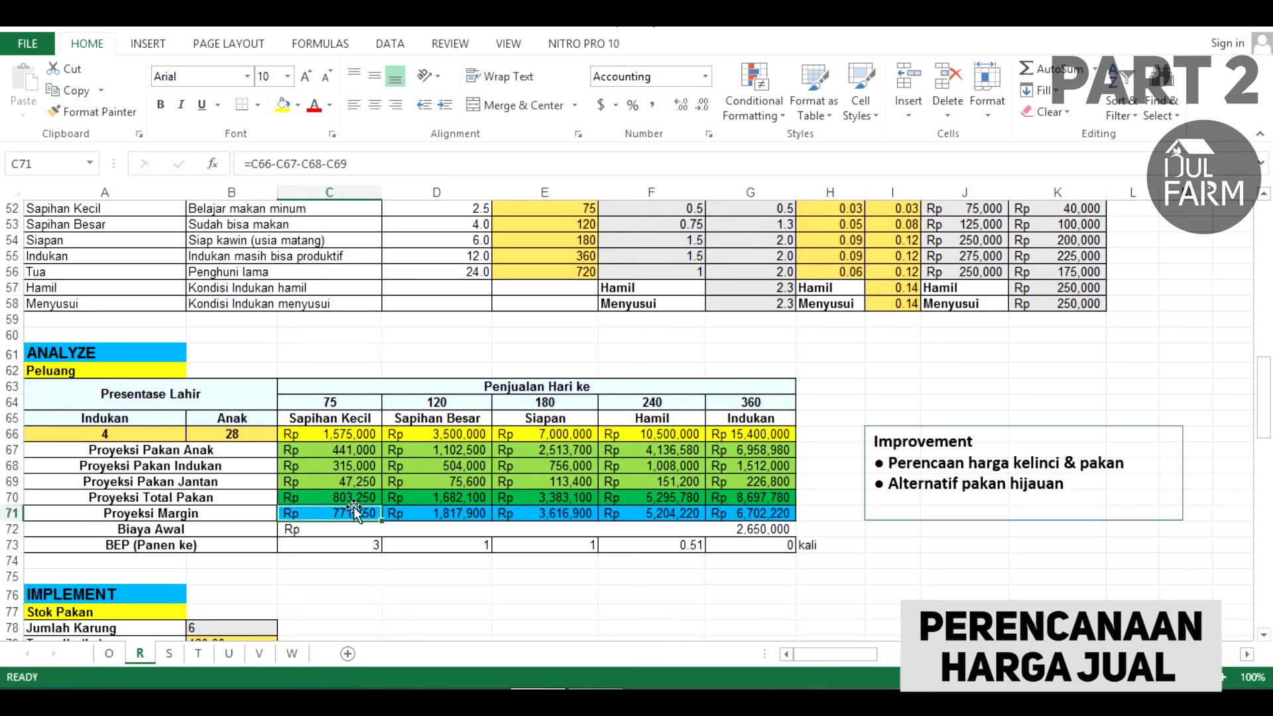
click(357, 436)
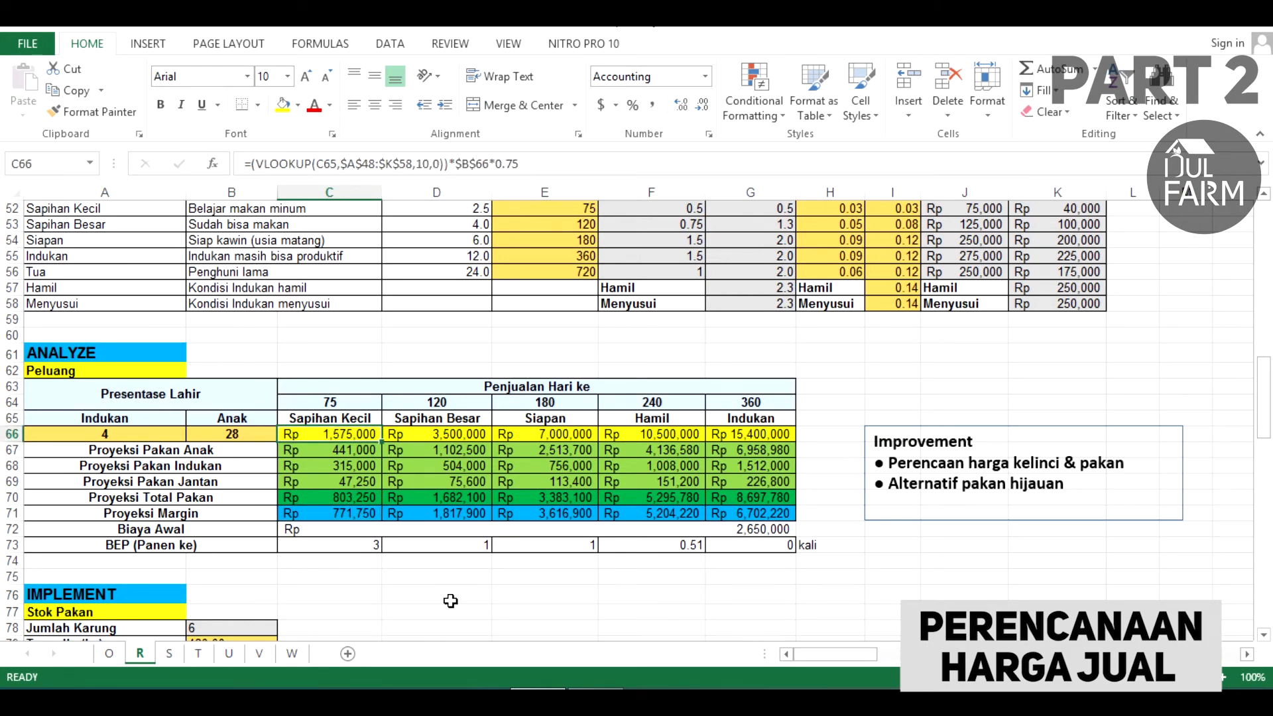
click(368, 560)
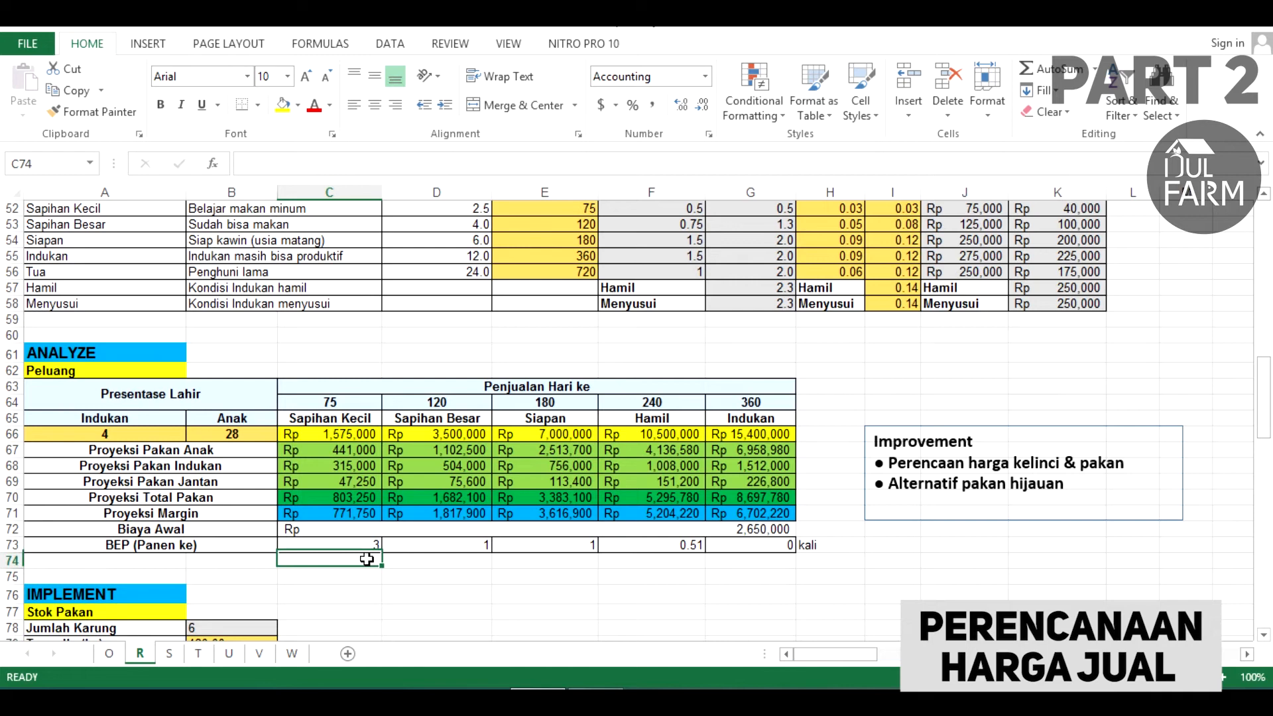
click(334, 518)
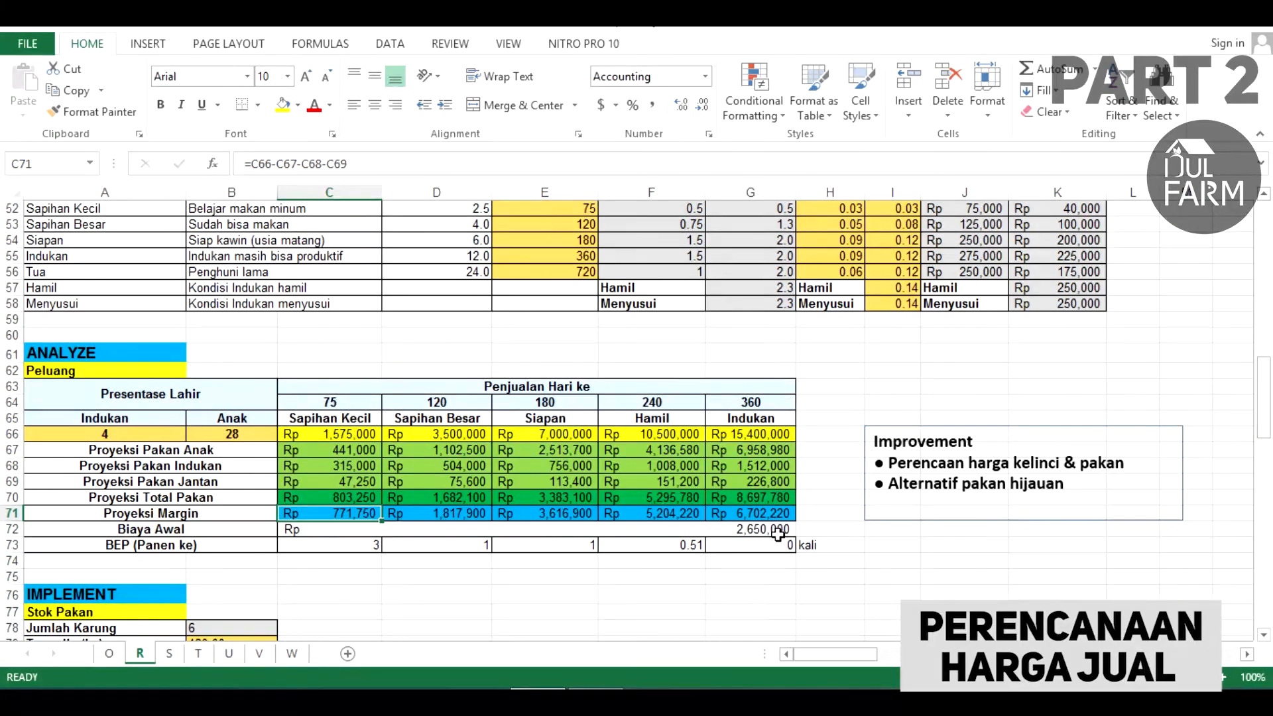
click(773, 422)
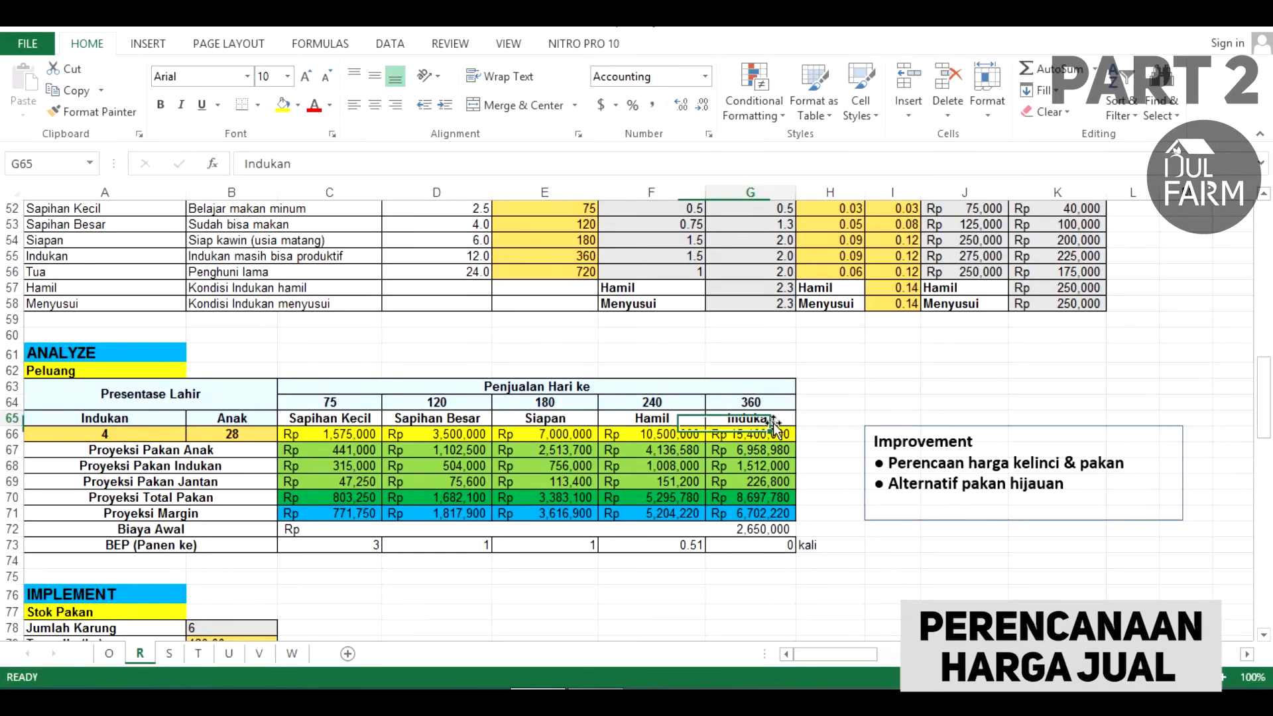
click(776, 514)
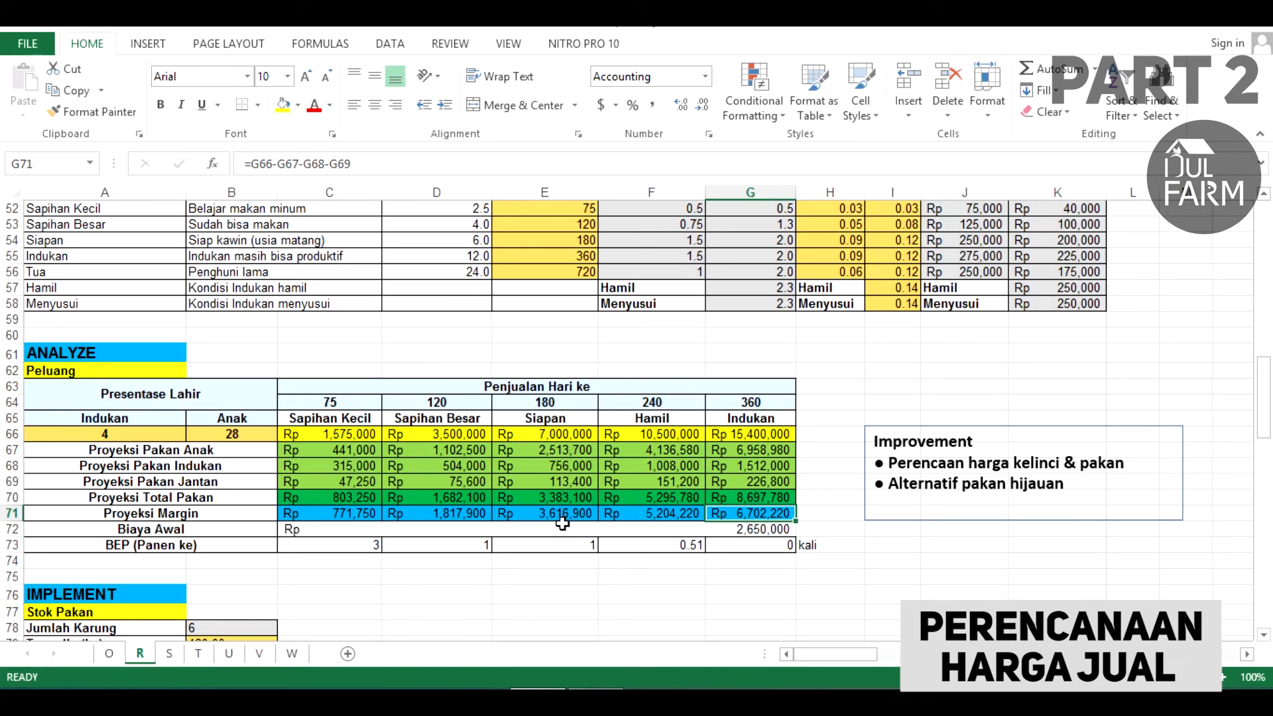
Set Presentase Lahir to 1 Indukan in A66 and 5 Anak in B66, and review the Proyeksi Margin row.
click(153, 438)
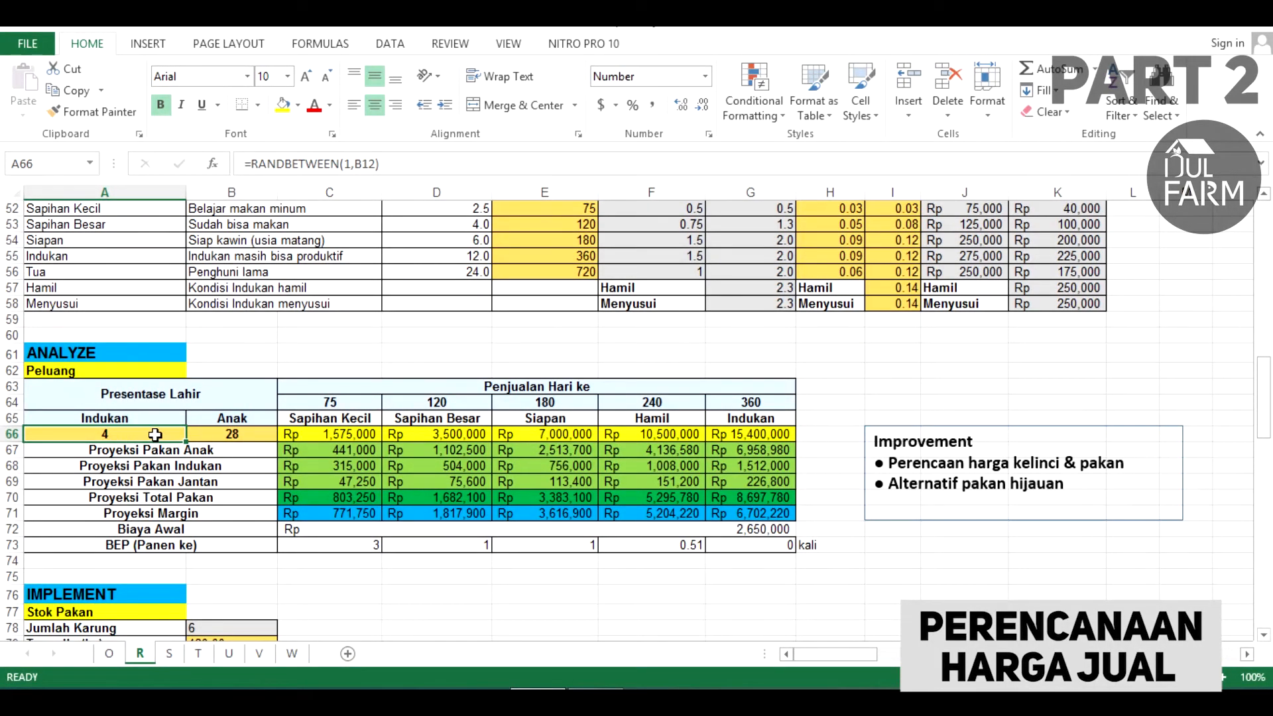
text(1)
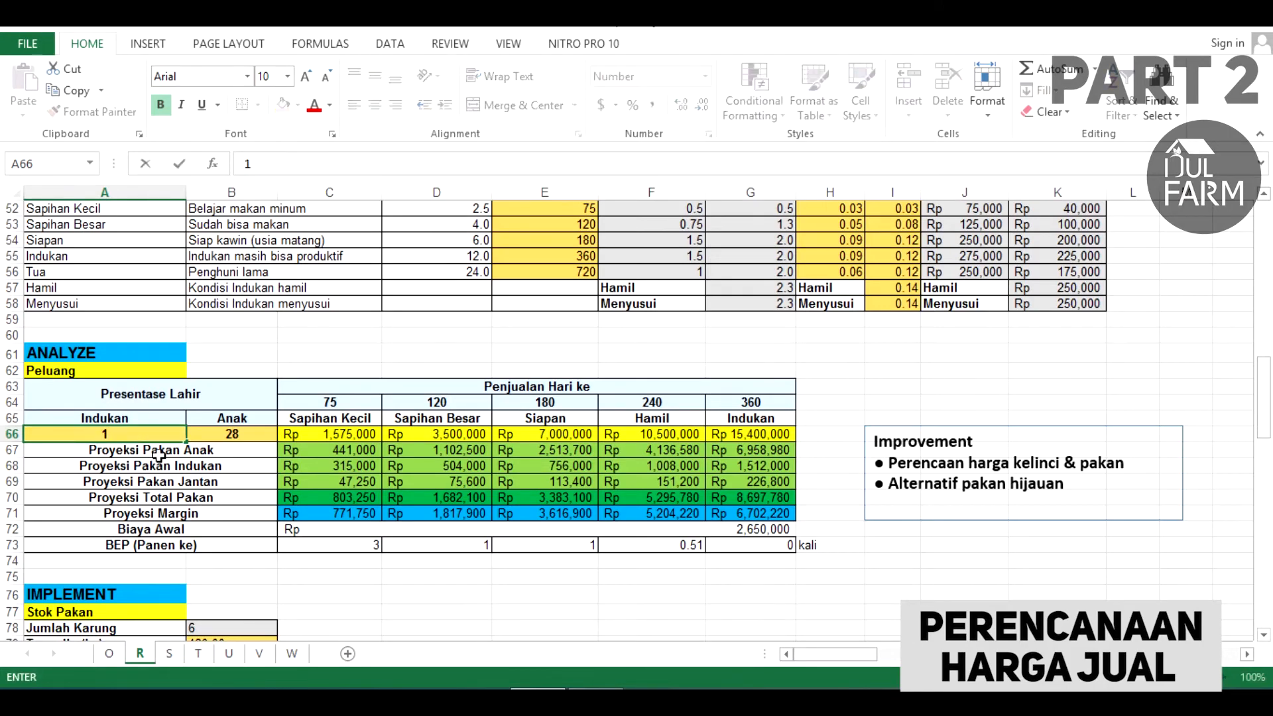
key(Tab)
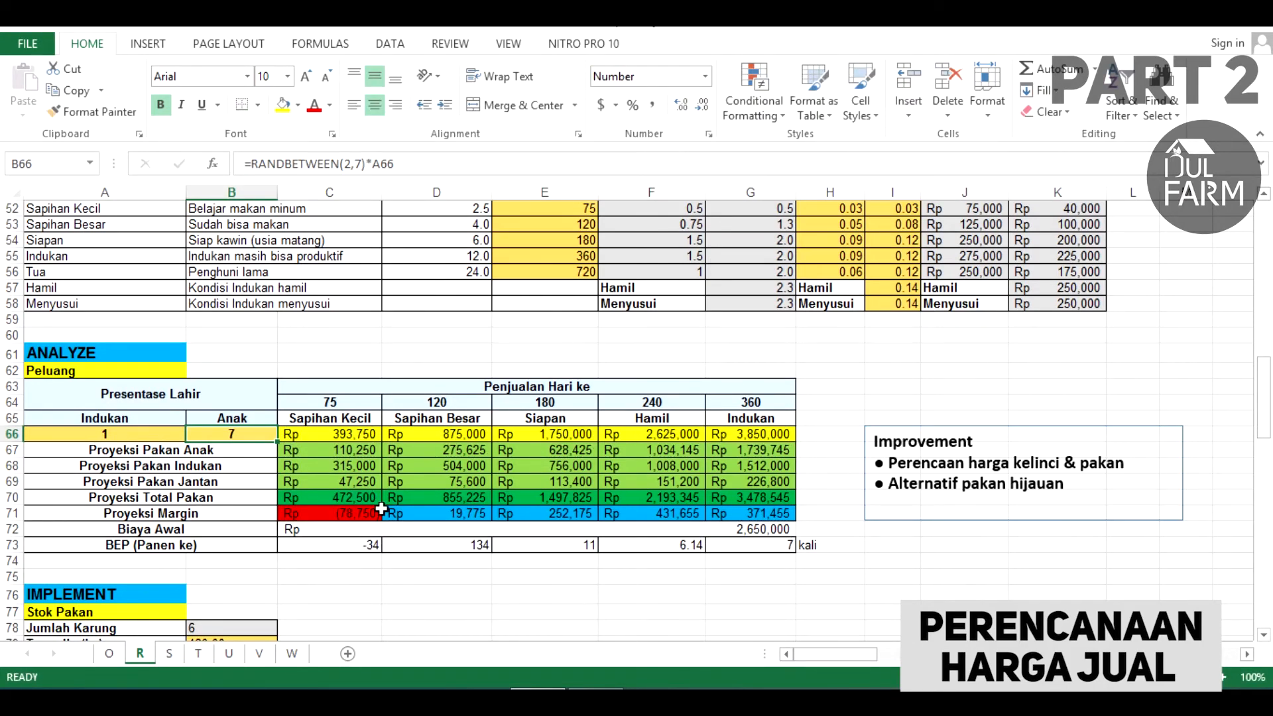
key(F2)
key(F9)
click(445, 561)
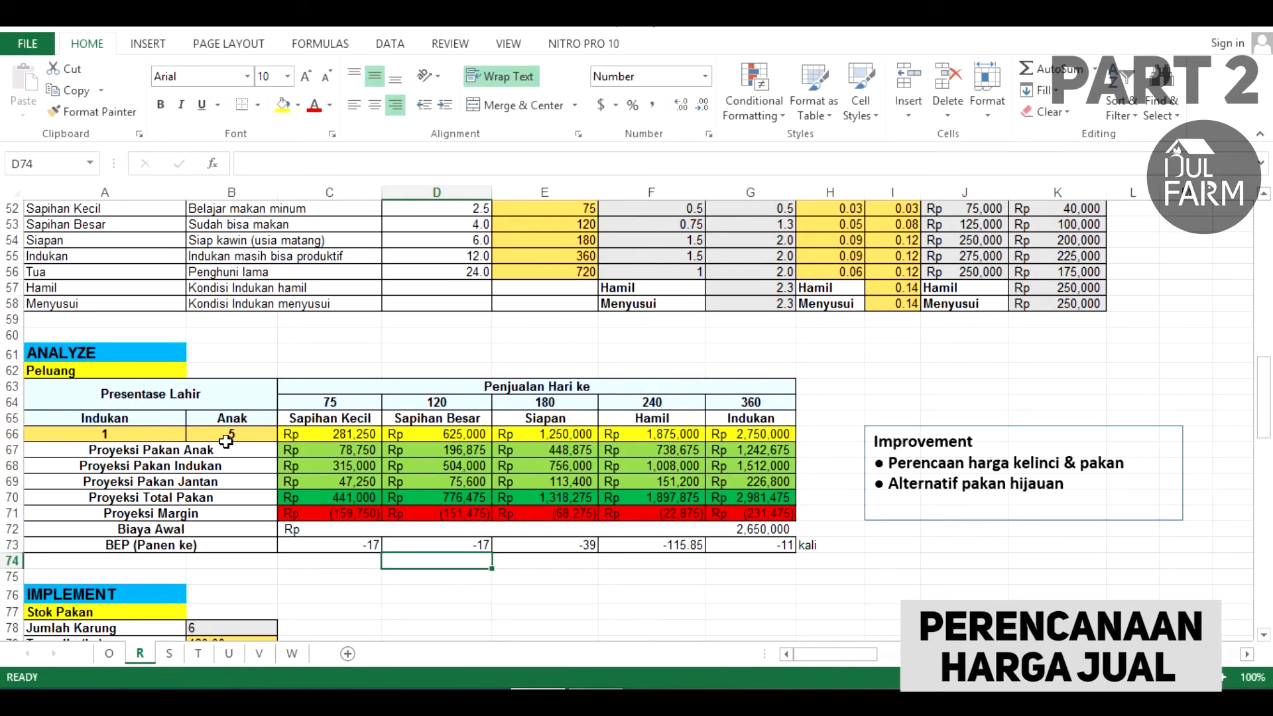
drag(292, 508, 728, 511)
click(375, 560)
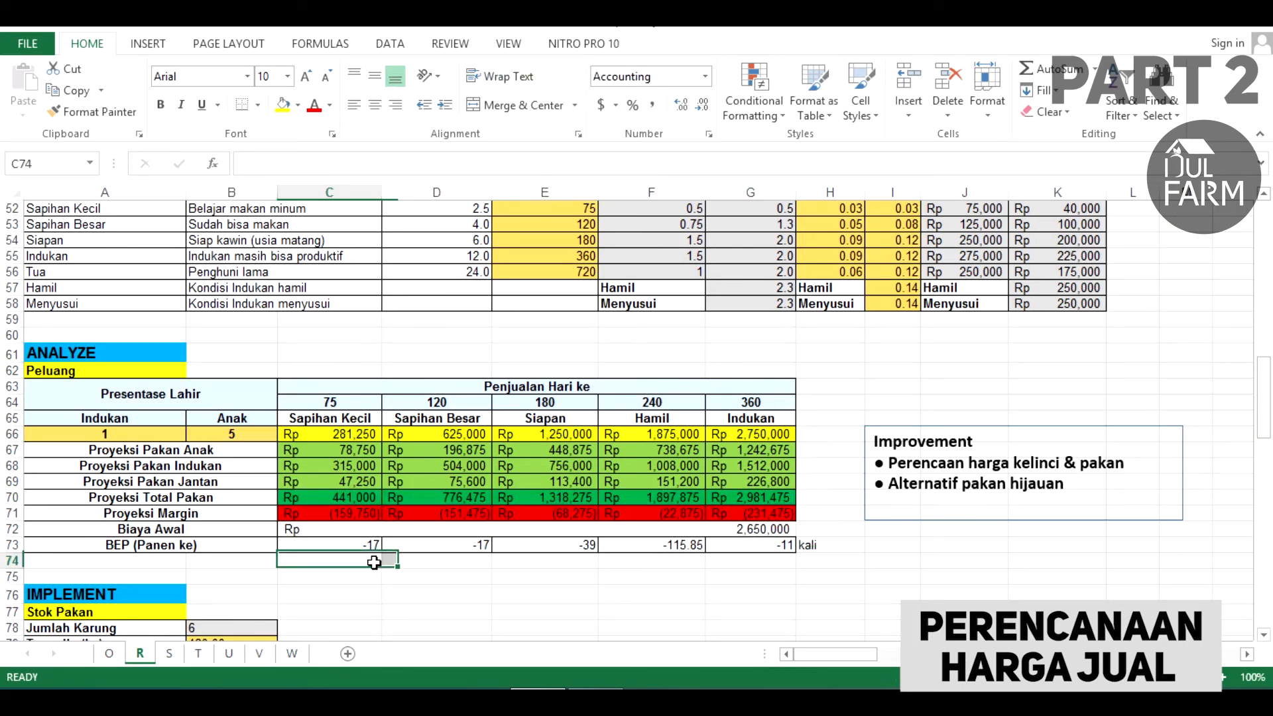
drag(335, 513, 653, 513)
click(750, 594)
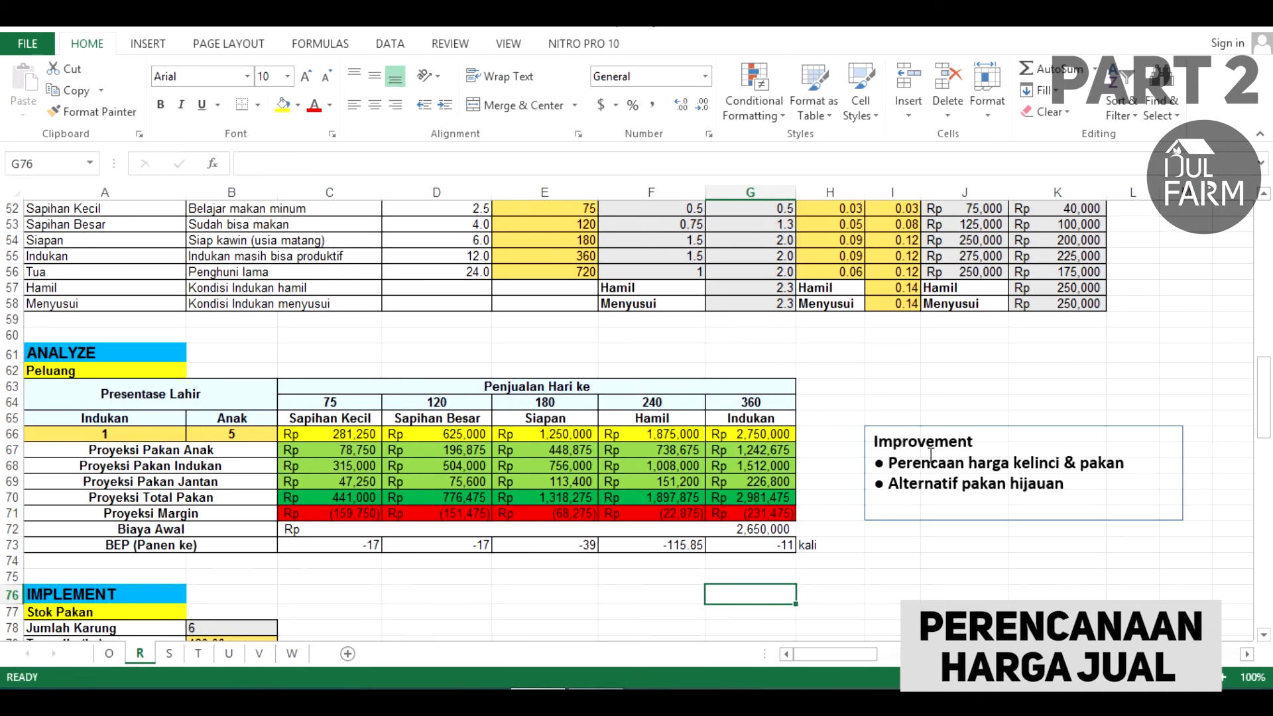
Set Presentase Lahir to 5 Indukan in A66 and 35 Anak in B66.
click(143, 434)
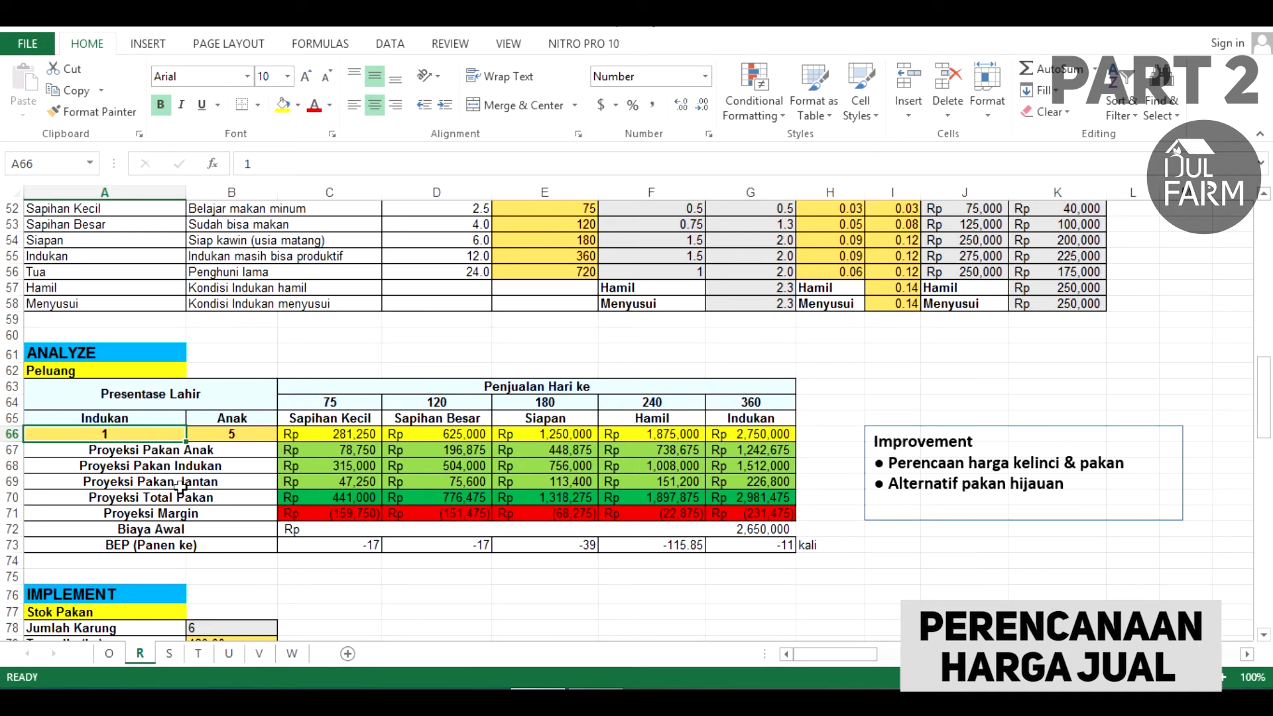
text(5)
click(401, 590)
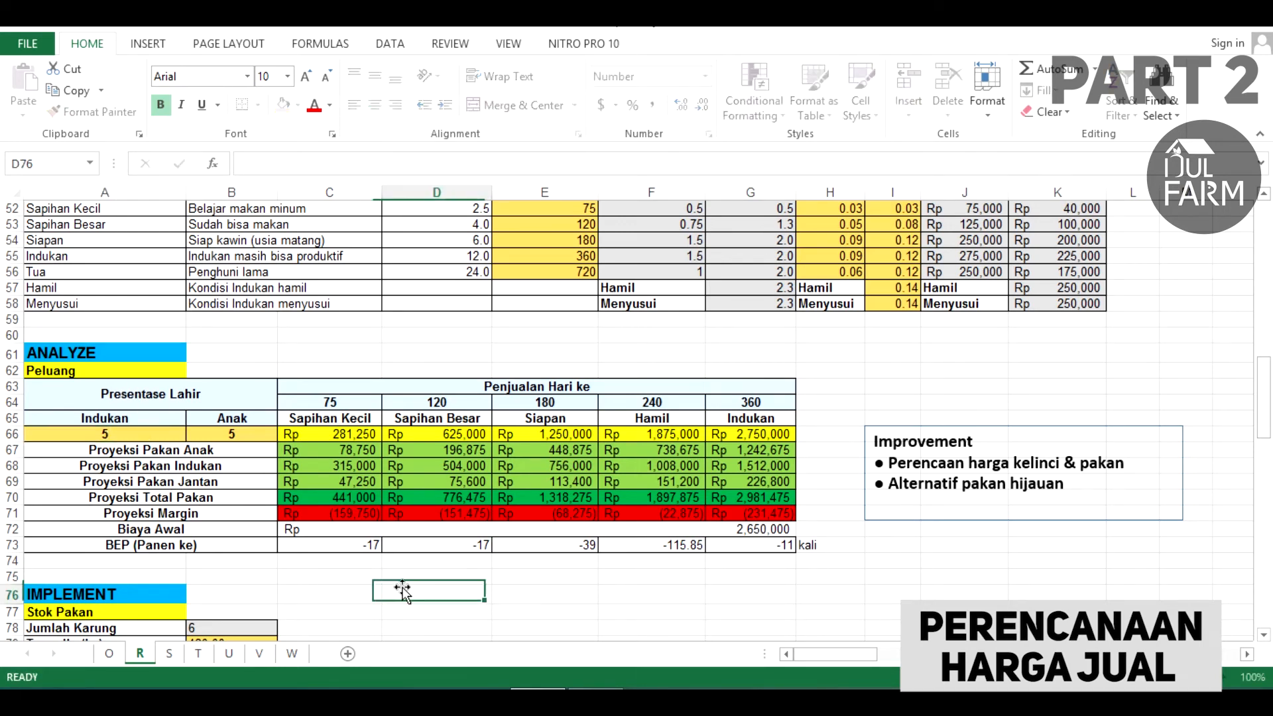
click(126, 435)
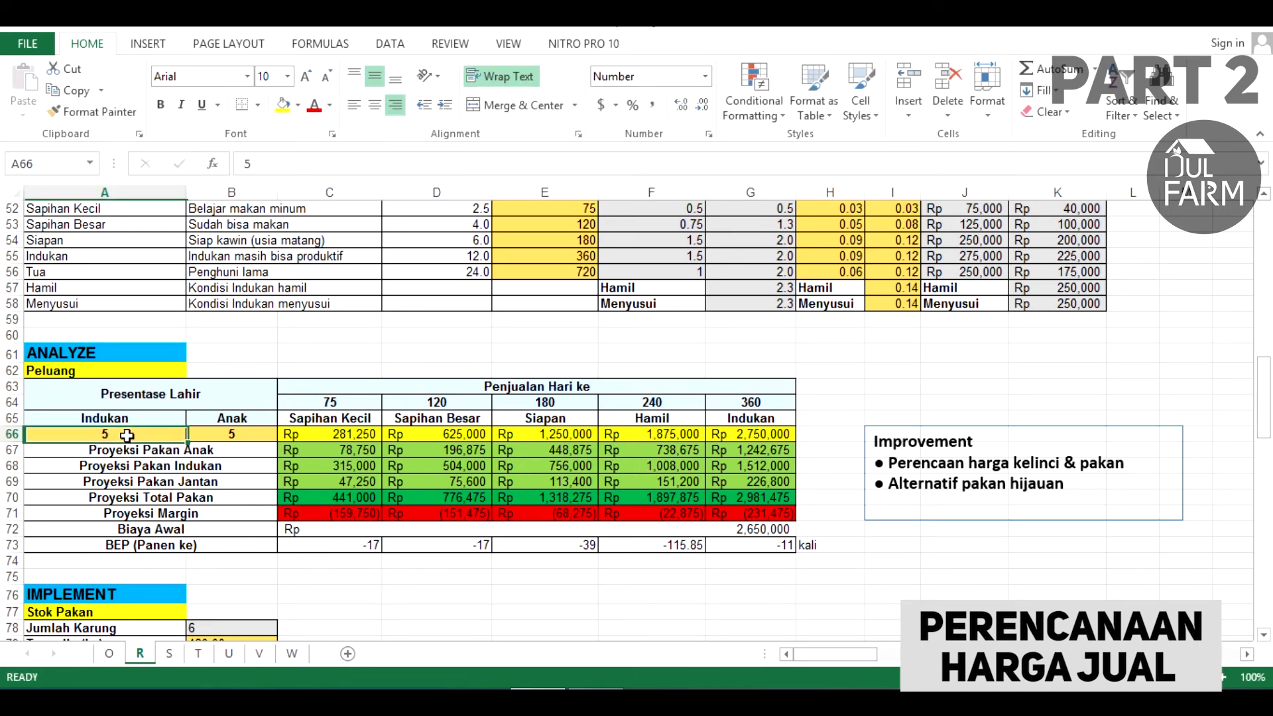
click(243, 437)
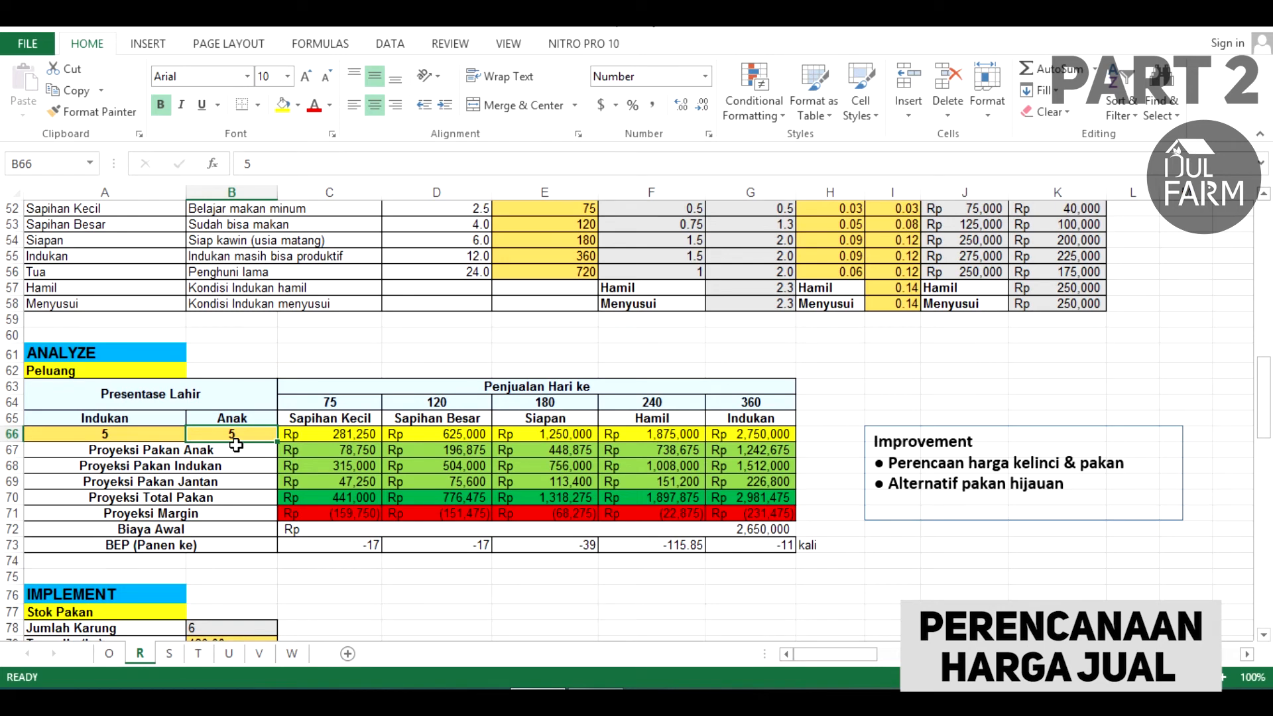
text(2)
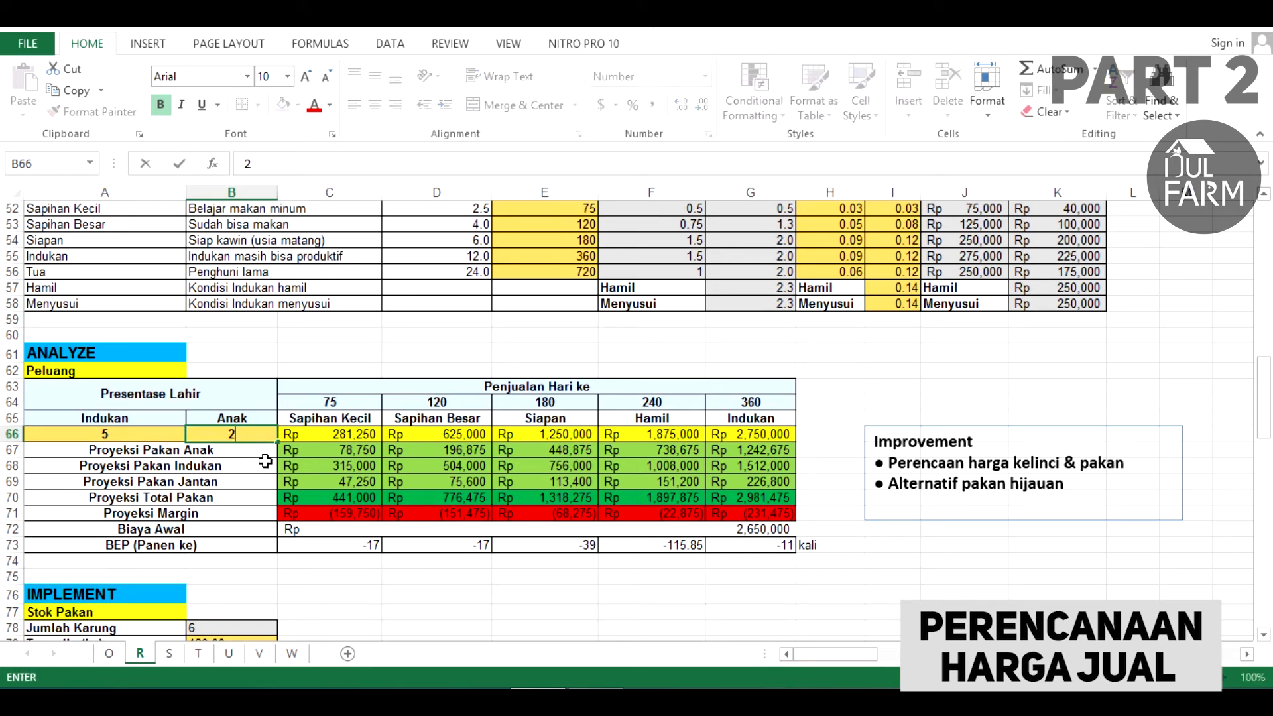
key(Escape)
click(144, 436)
click(219, 441)
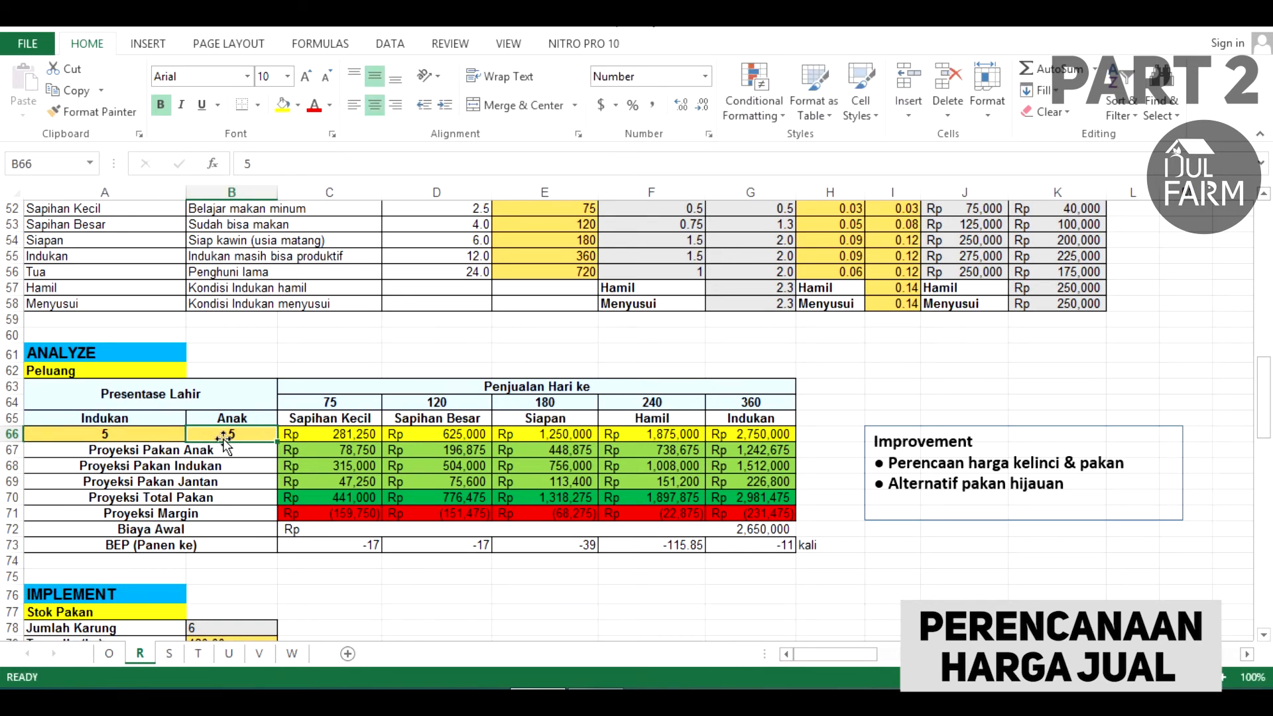
text(35)
click(449, 594)
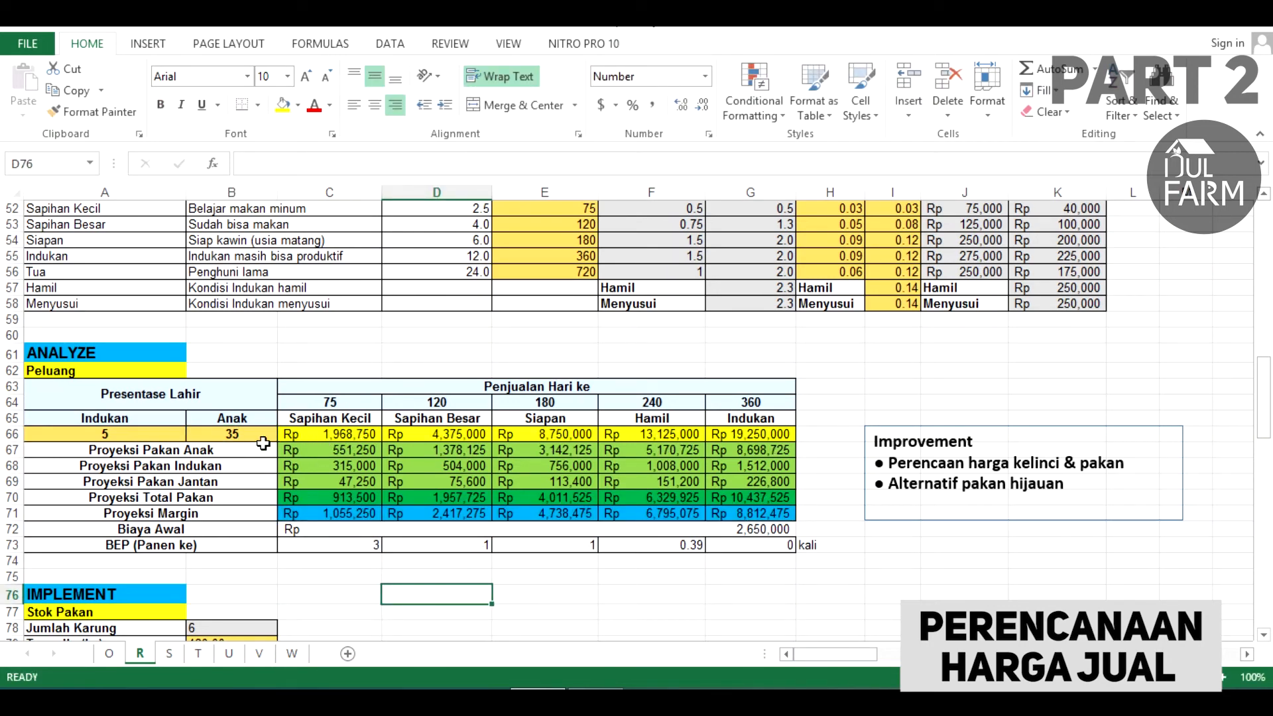
Compare the Harga Jual Kelinci prices in the Data Kelinci table with the margins and BEP in the ANALYZE table.
scroll(408, 487, up, 2)
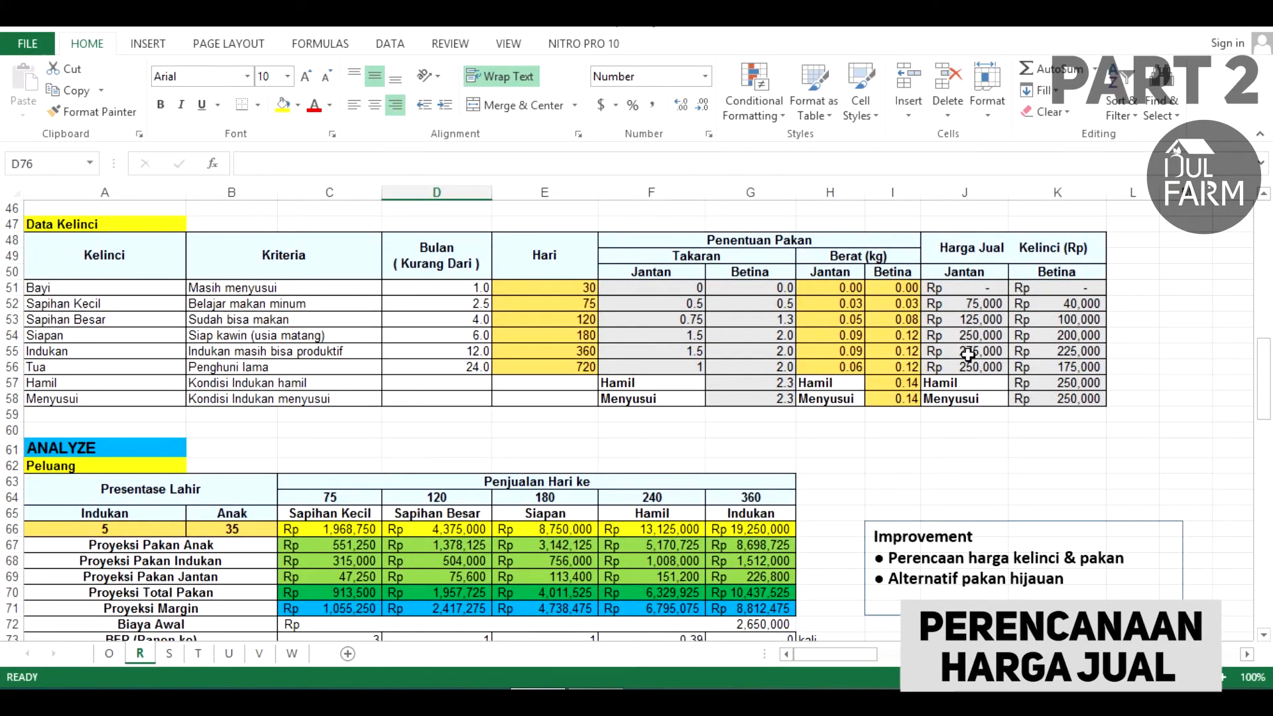
scroll(968, 236, down, 1)
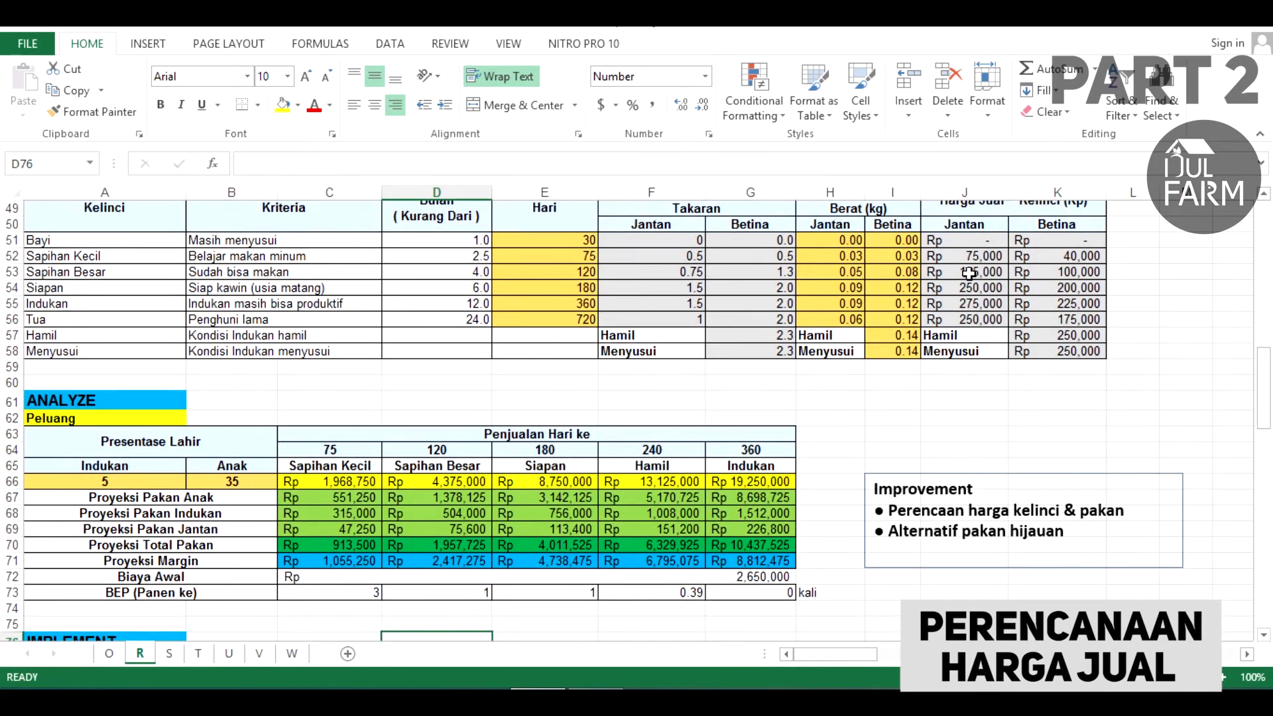
scroll(381, 472, down, 1)
scroll(841, 280, up, 1)
scroll(1006, 277, up, 1)
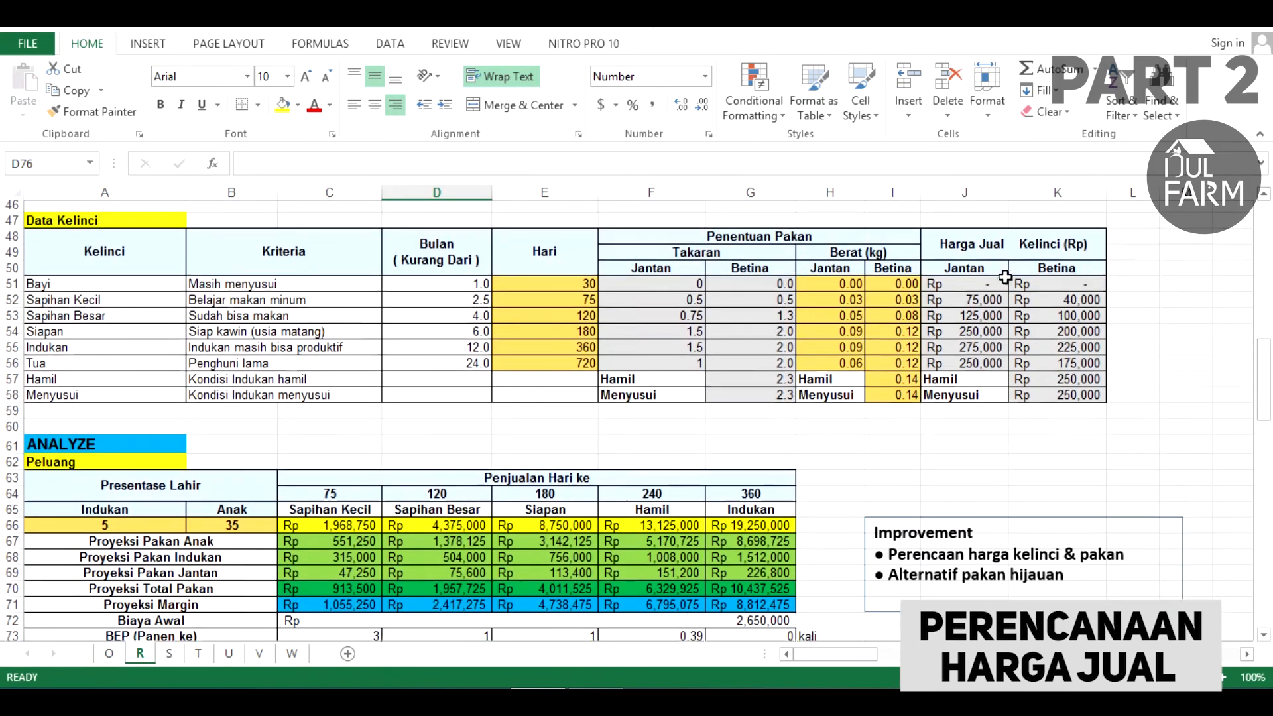
scroll(592, 439, down, 1)
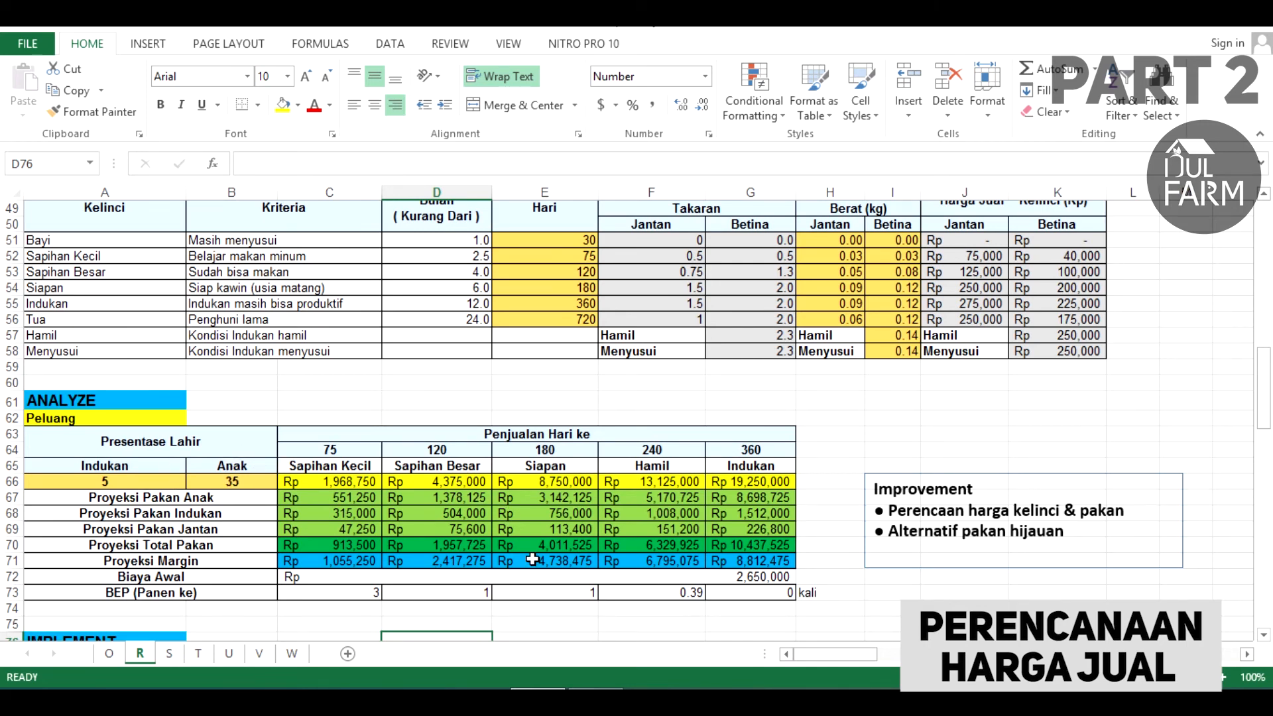
scroll(778, 574, up, 3)
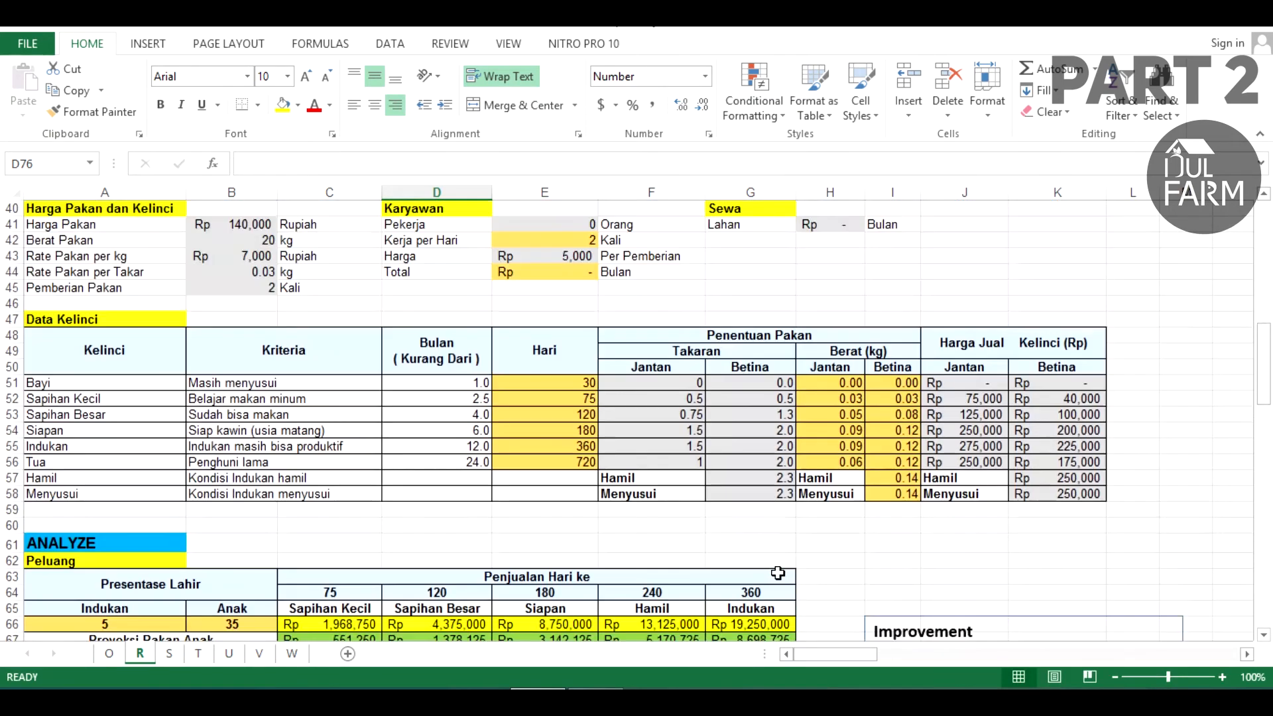
scroll(778, 574, down, 4)
Highlight "pakan" in the Improvement note and inspect Rate Pakan per kg in B43 and Pemberian Pakan in B45.
click(992, 464)
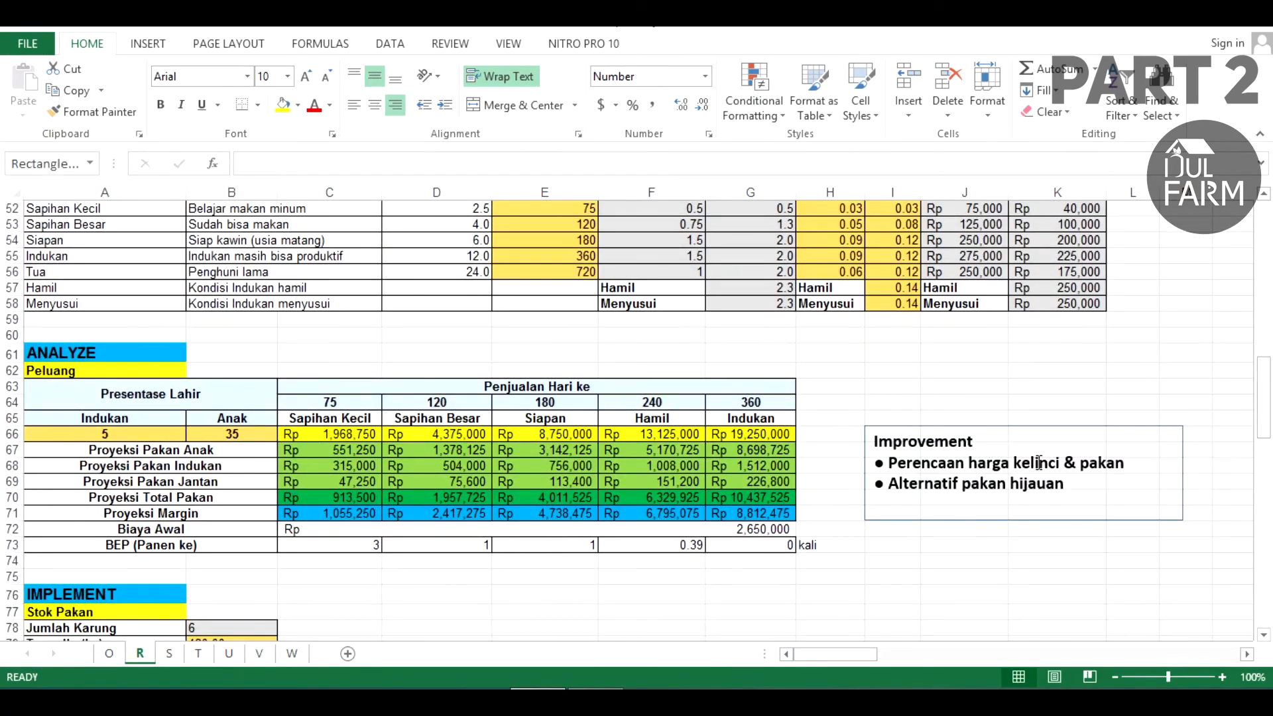
drag(1080, 466, 1117, 479)
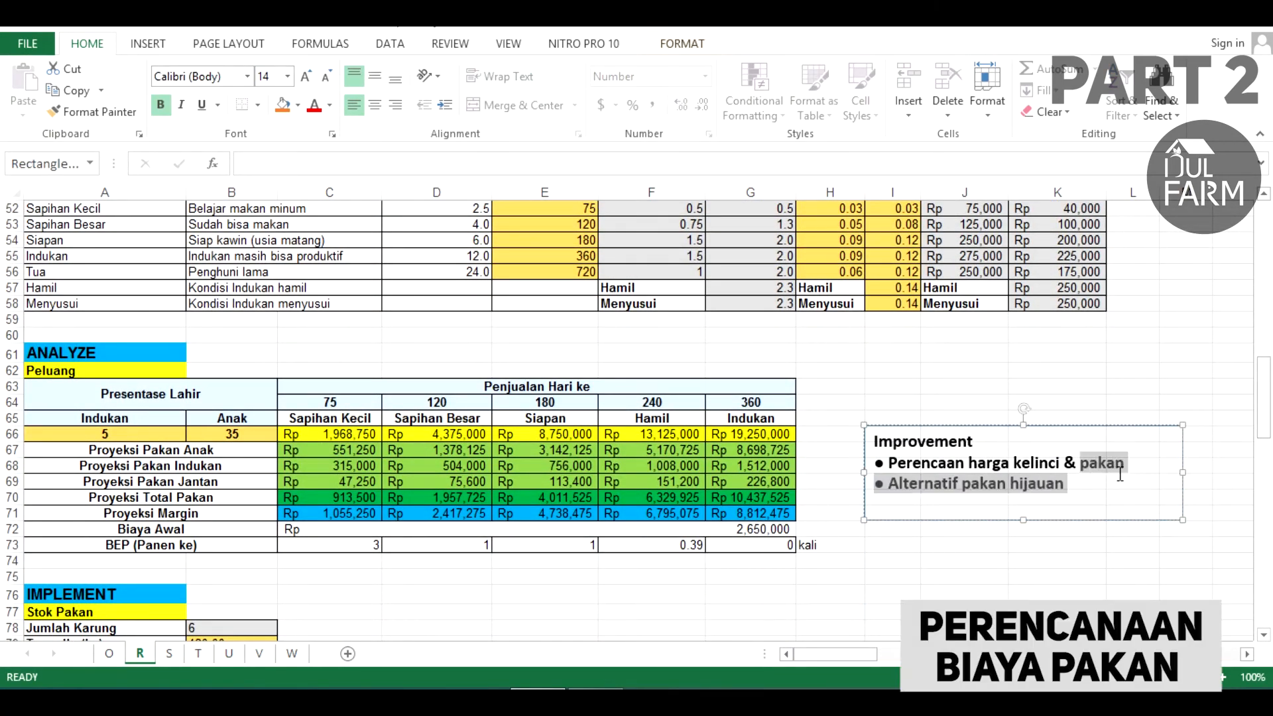
scroll(575, 447, up, 4)
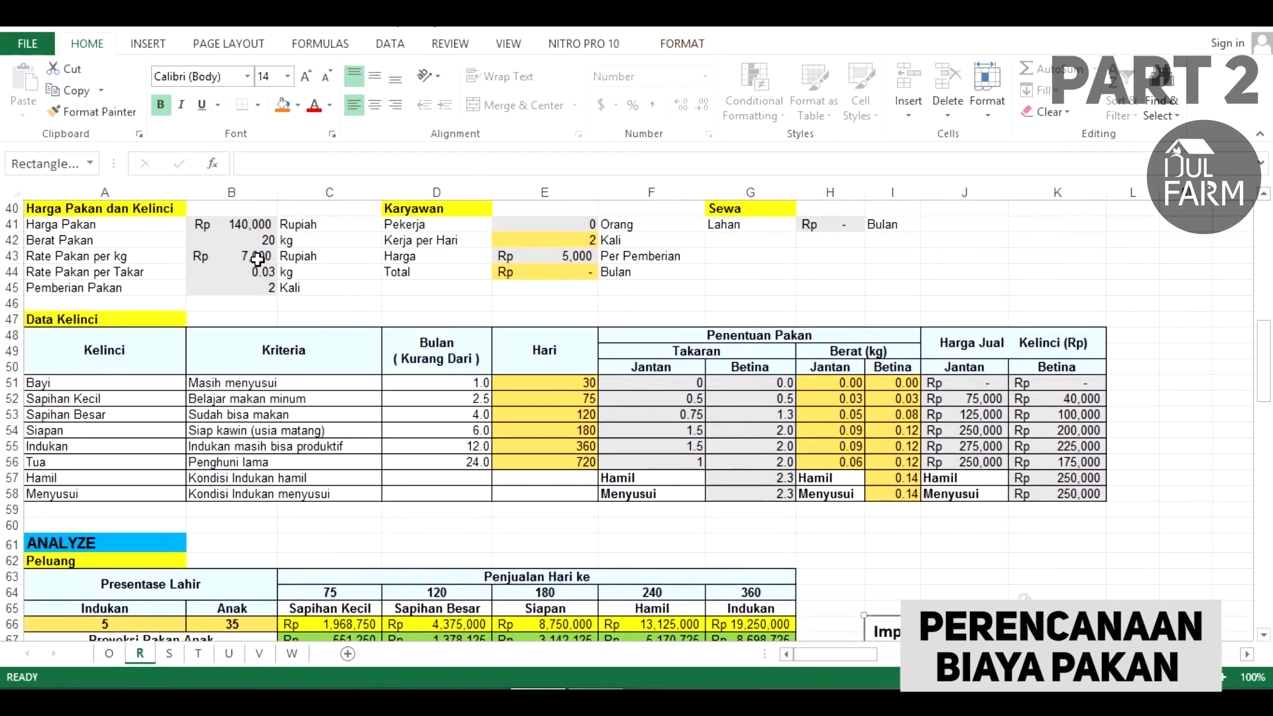
click(255, 258)
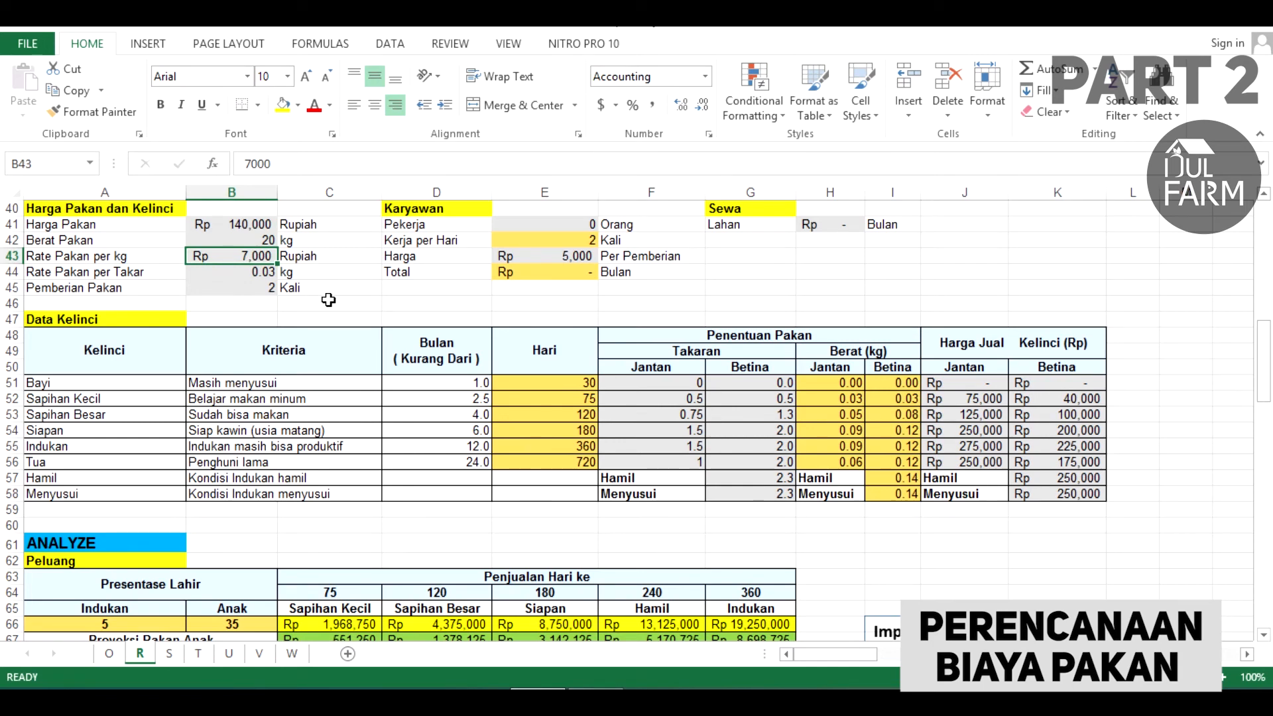
click(248, 290)
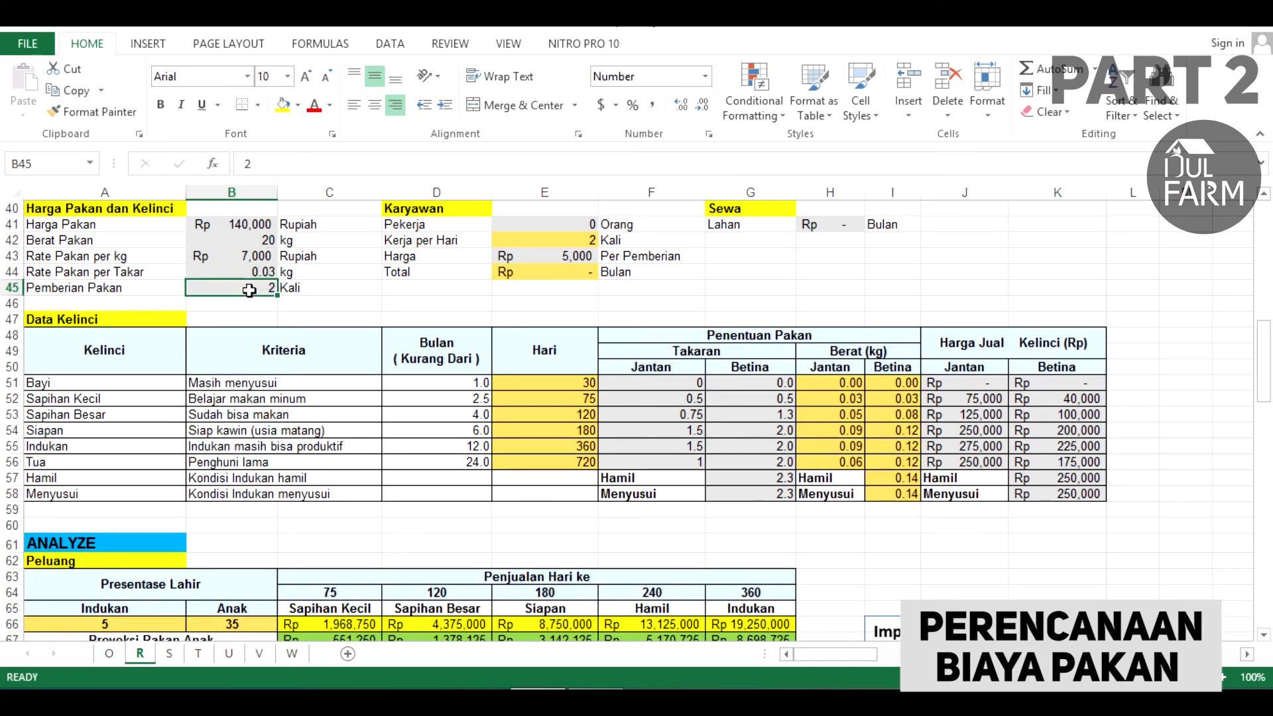
Set Pemberian Pakan in B45 to 1 Kali and highlight the Proyeksi Pakan Anak, Indukan and Jantan values in C67:G69.
text(1)
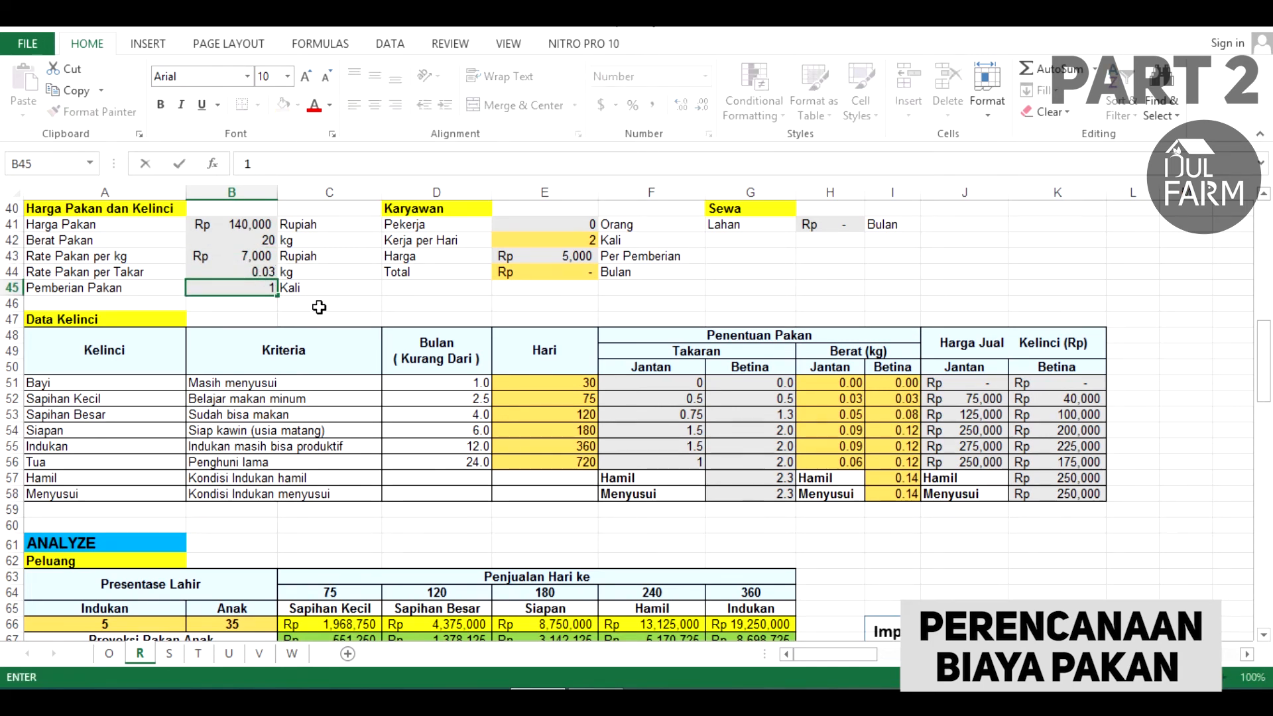
key(Return)
scroll(646, 345, down, 2)
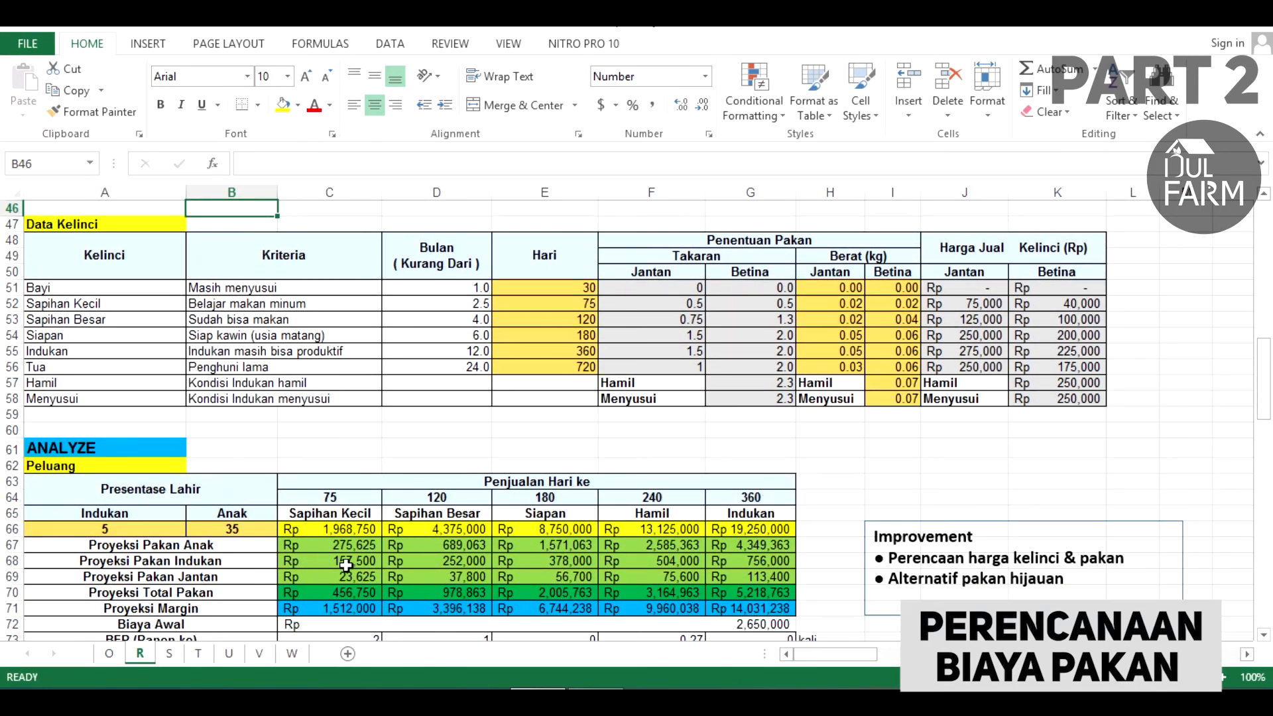
drag(362, 545, 749, 577)
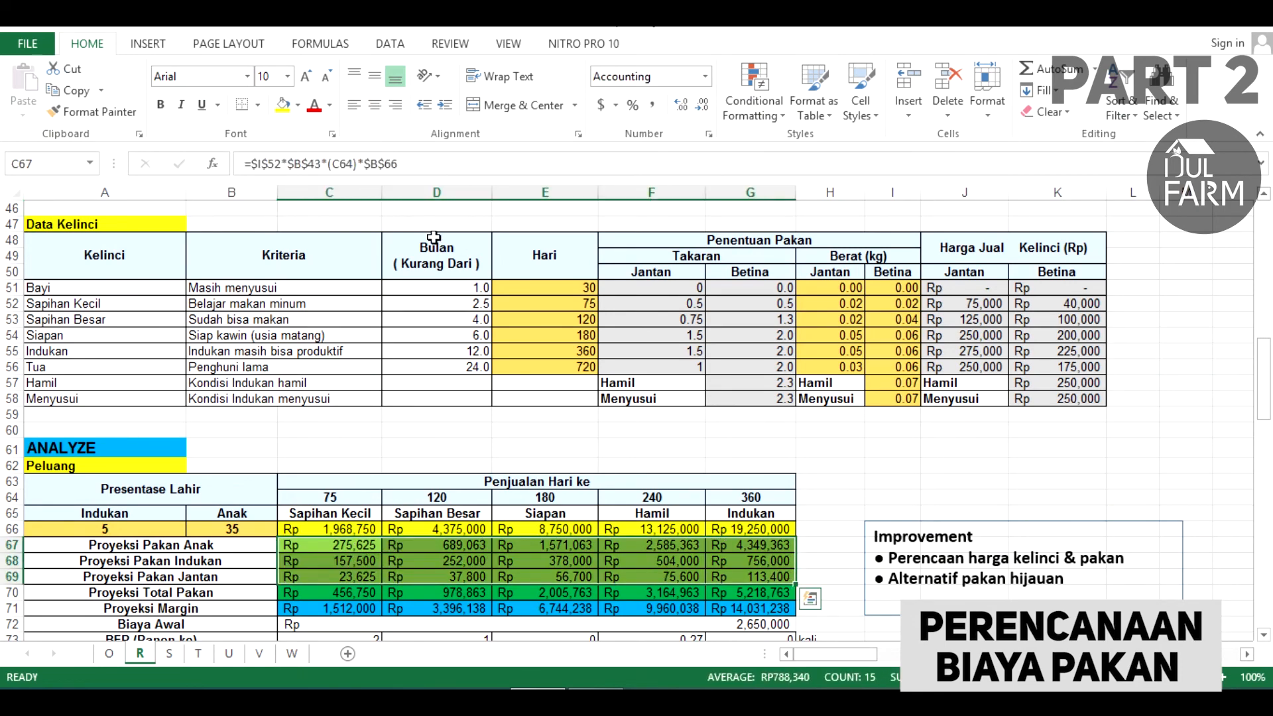
Set Pemberian Pakan in B45 to 2 Kali and inspect the Indukan Proyeksi Margin in G71.
scroll(246, 290, up, 2)
click(246, 291)
text(2)
key(Return)
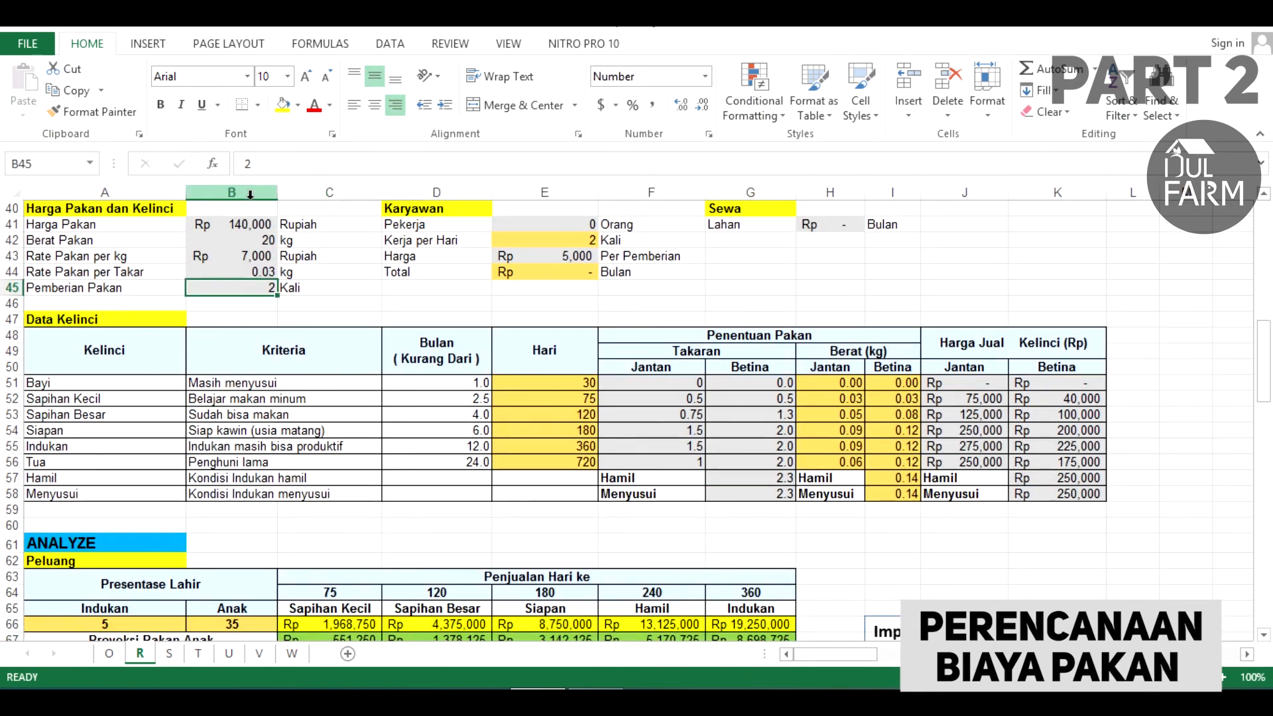
scroll(473, 374, down, 2)
scroll(472, 374, down, 1)
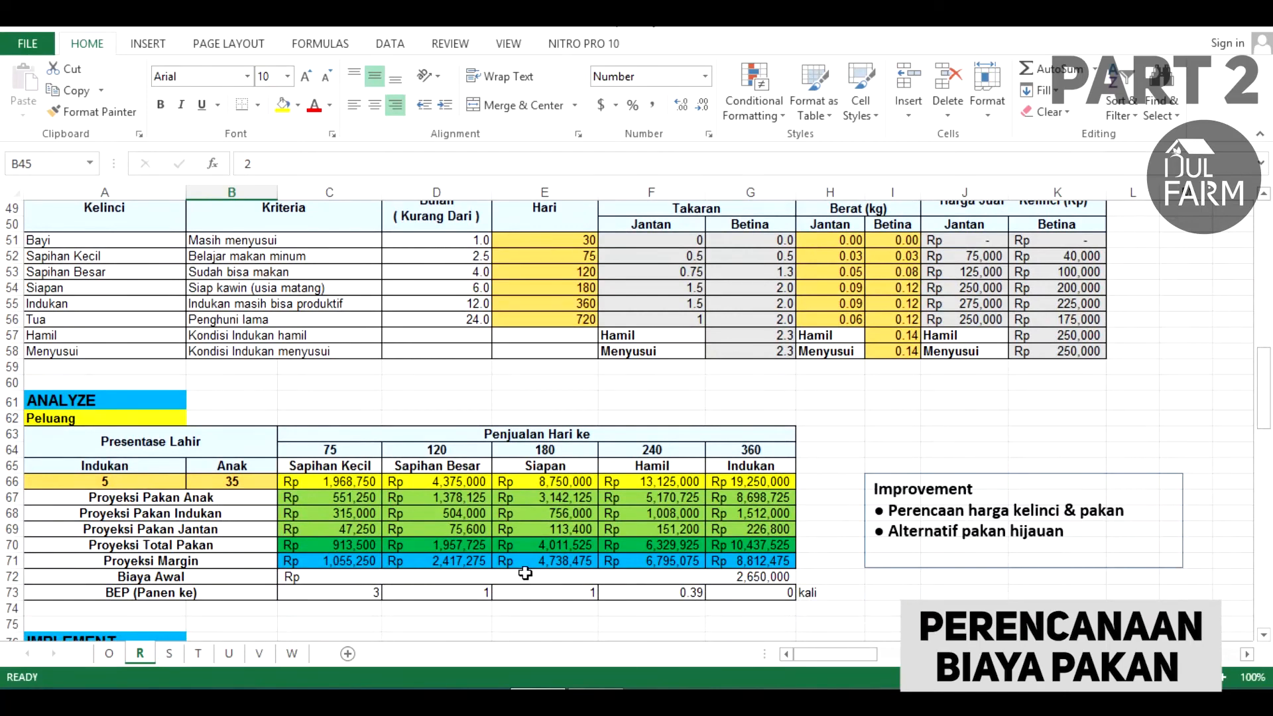
click(763, 560)
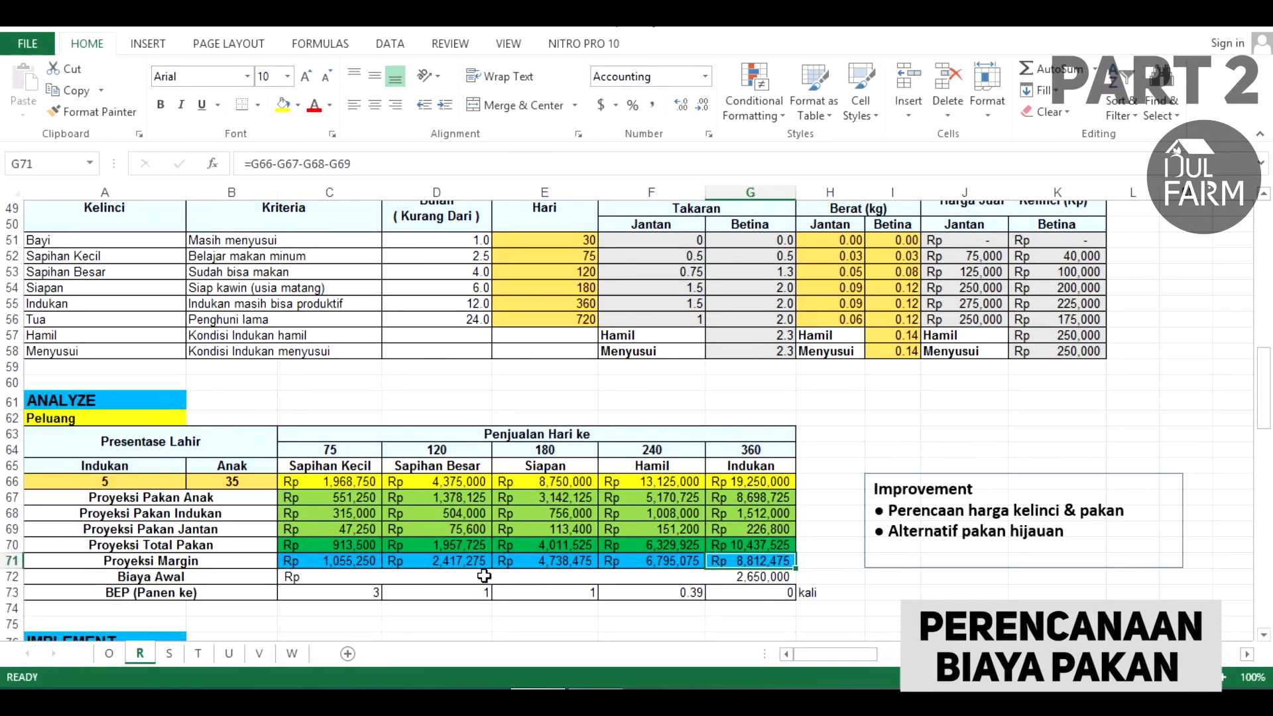
click(830, 513)
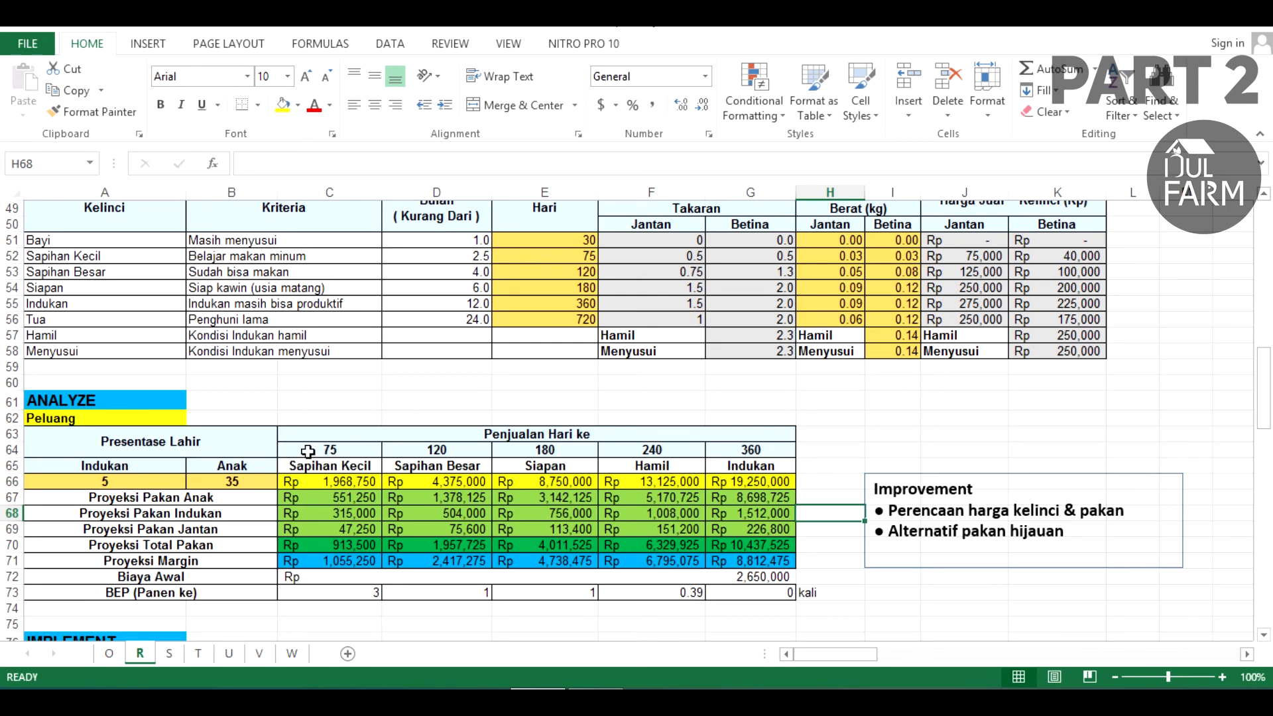
Highlight the Presentase Lahir cells A65:B66 and inspect the Indukan count in A66.
scroll(249, 511, down, 1)
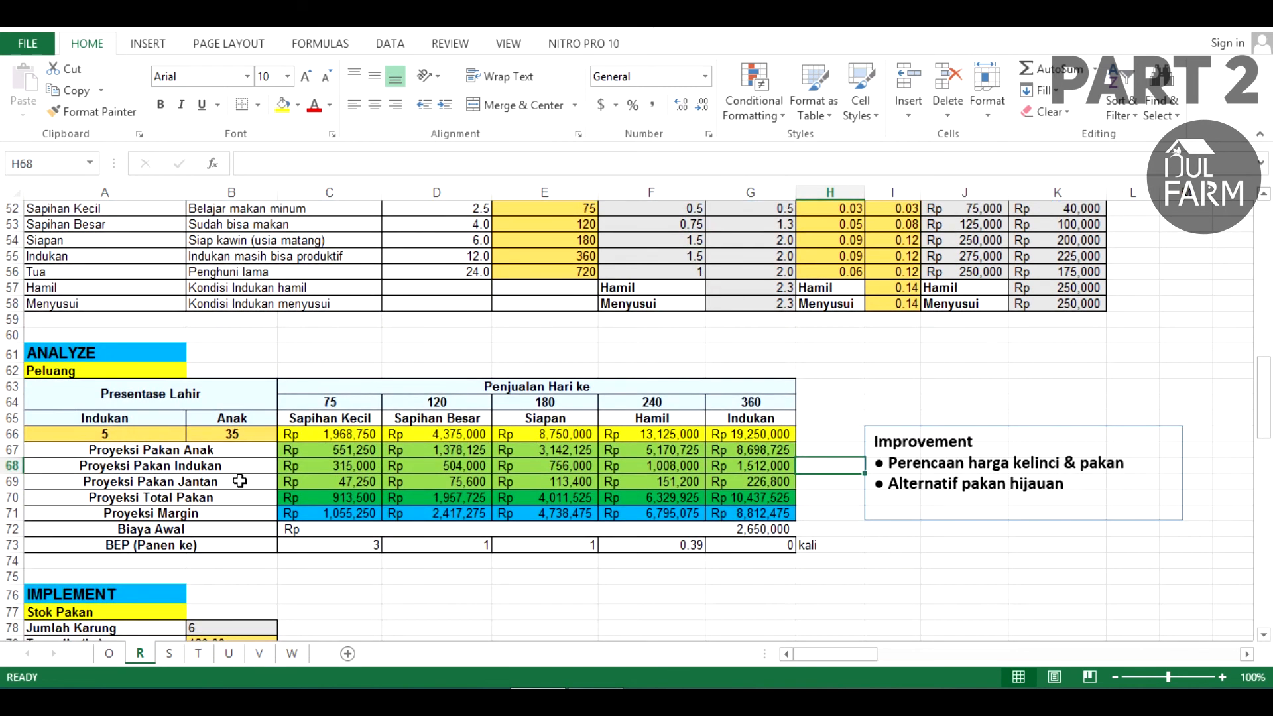
drag(159, 419, 226, 434)
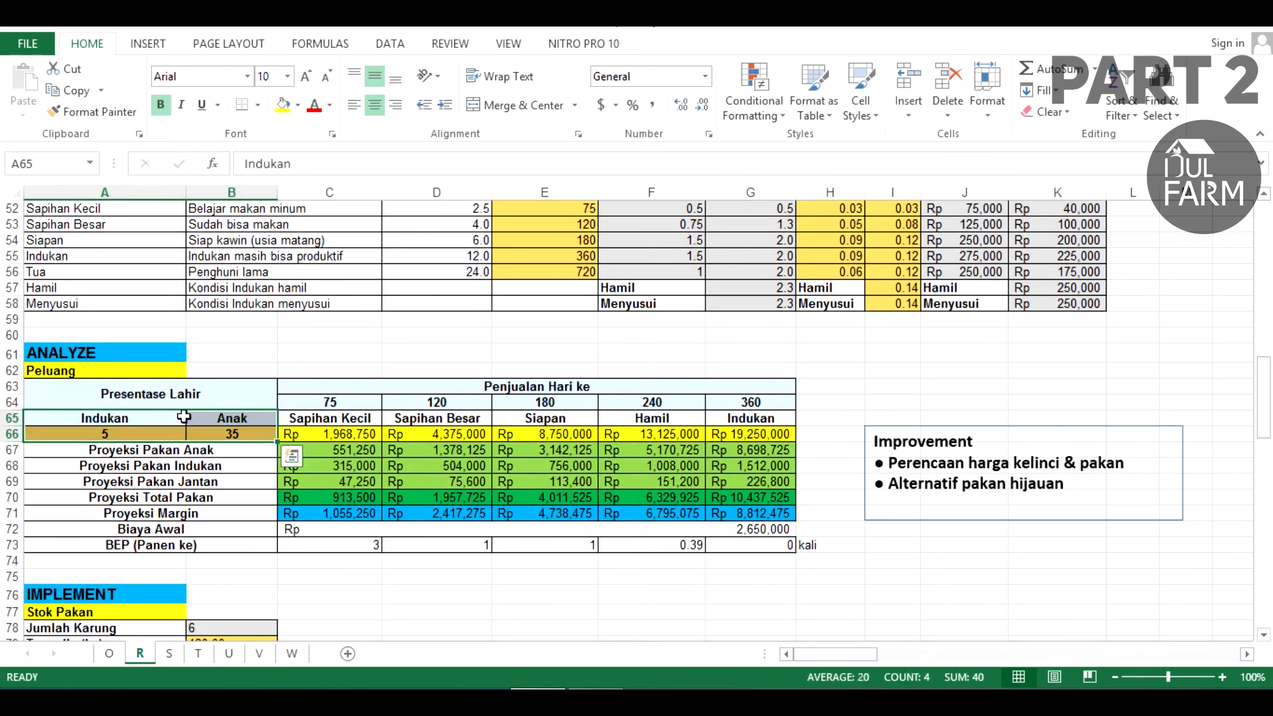
click(110, 434)
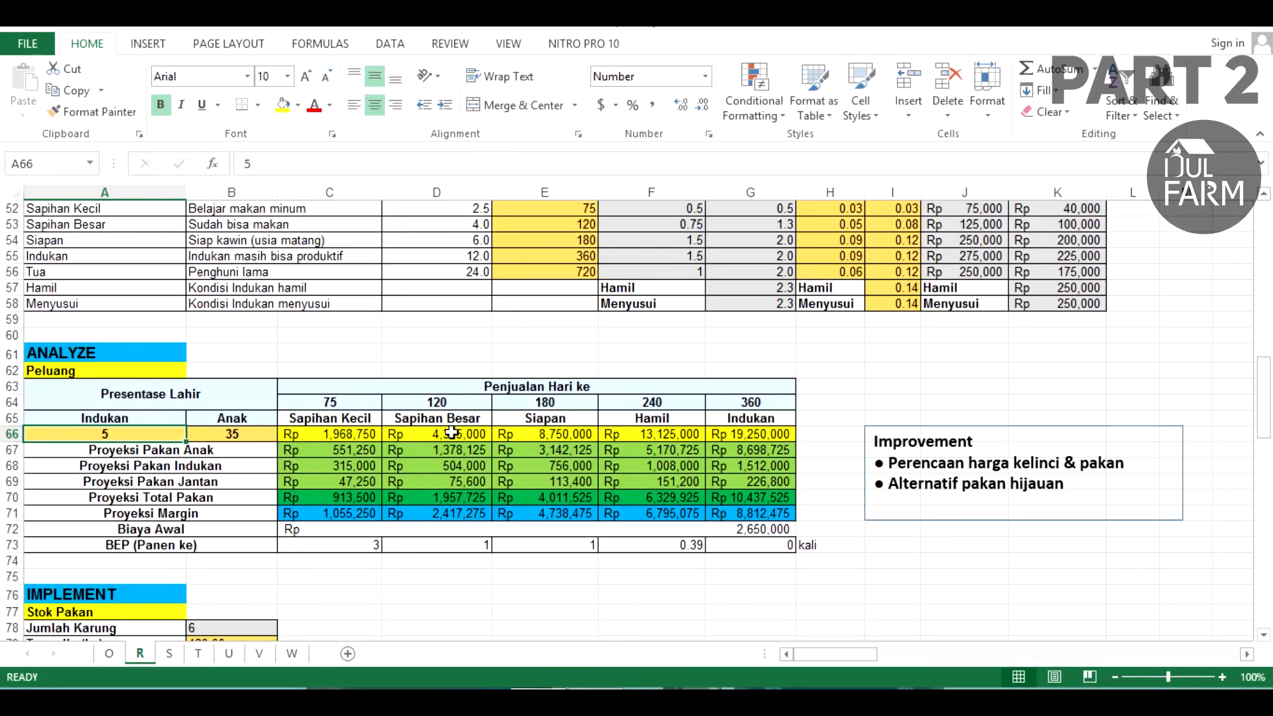
Compare the Biaya Awal in row 72 with the Proyeksi Margin values in C71:G71 and the Sapihan Besar BEP in D73.
scroll(557, 441, down, 1)
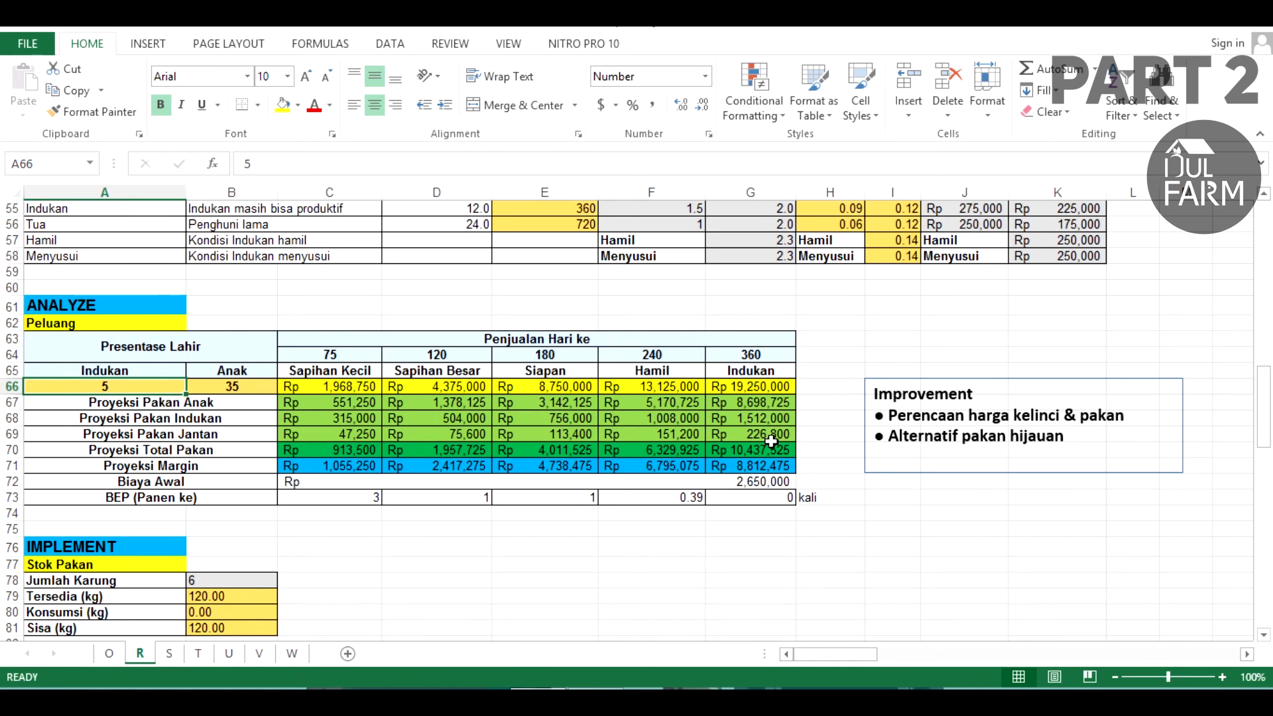
click(727, 479)
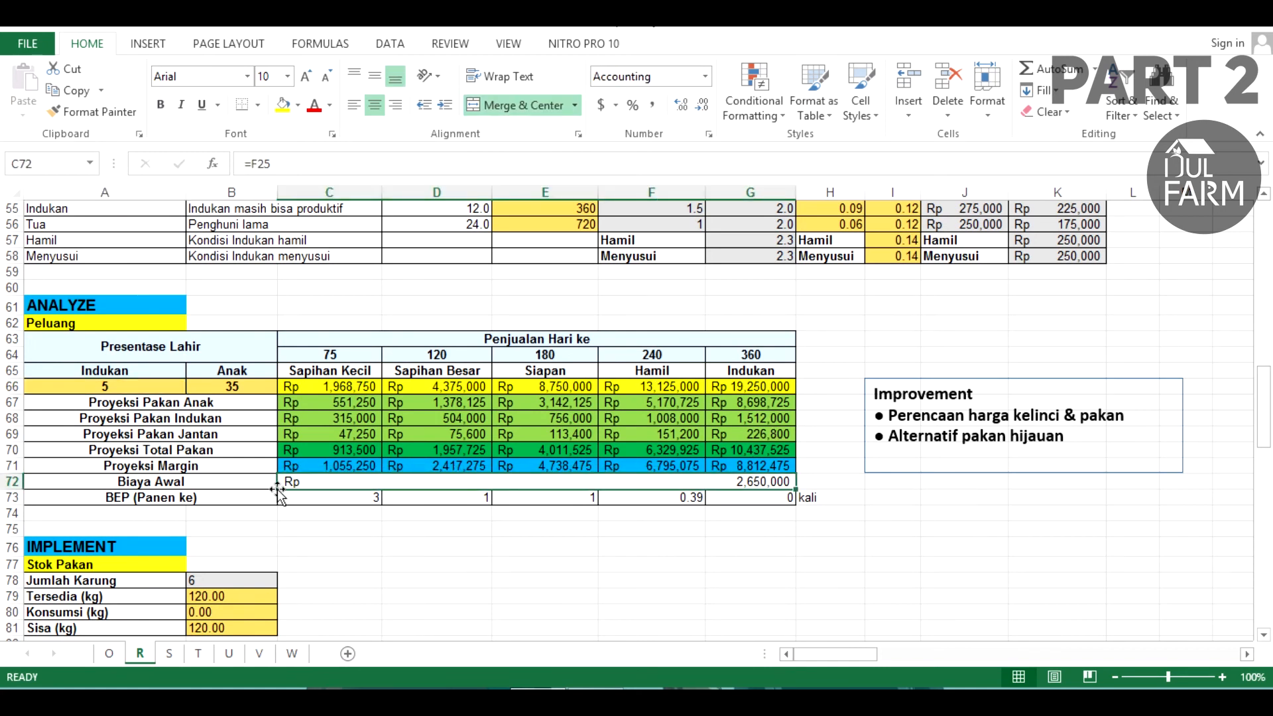
drag(358, 466, 749, 466)
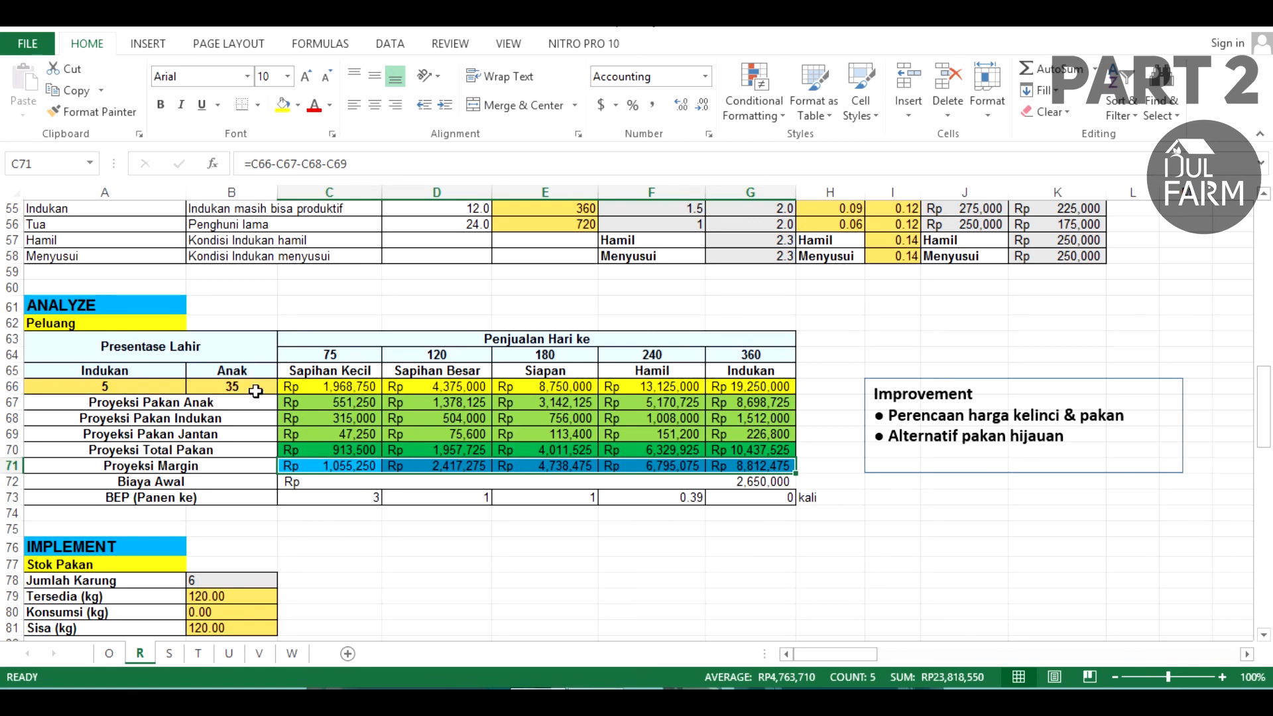
click(441, 499)
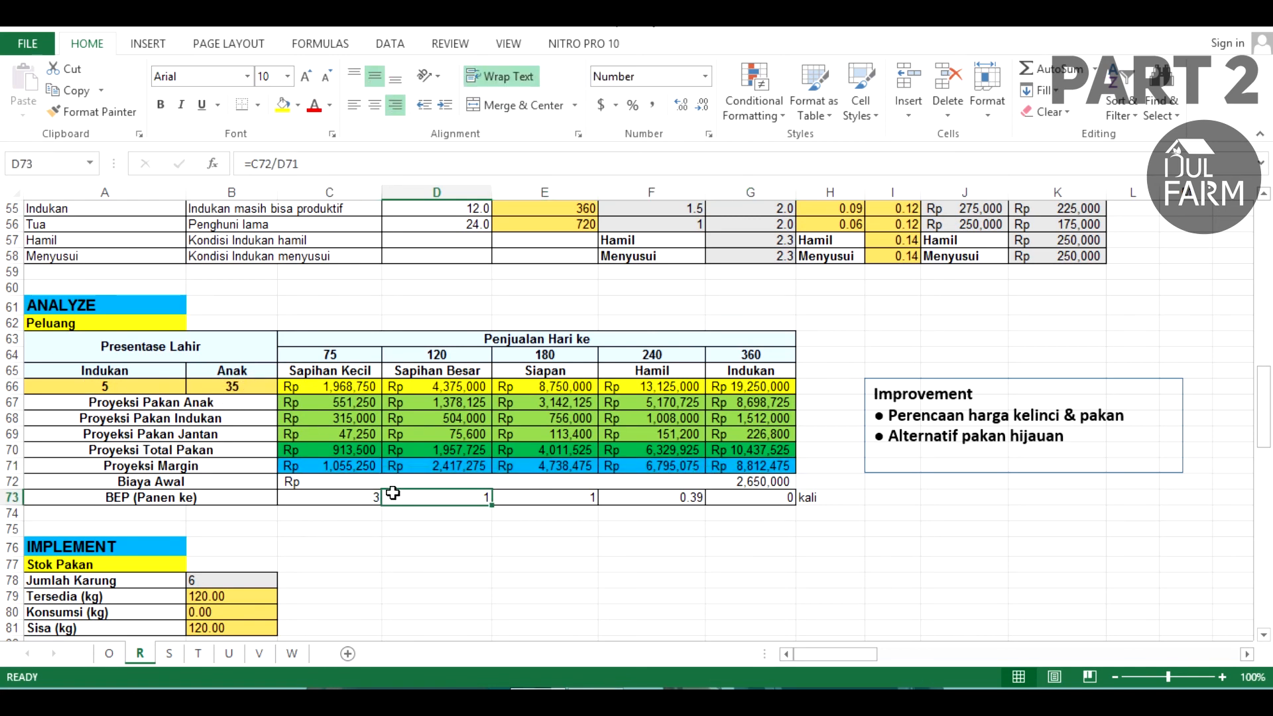
drag(749, 468, 344, 468)
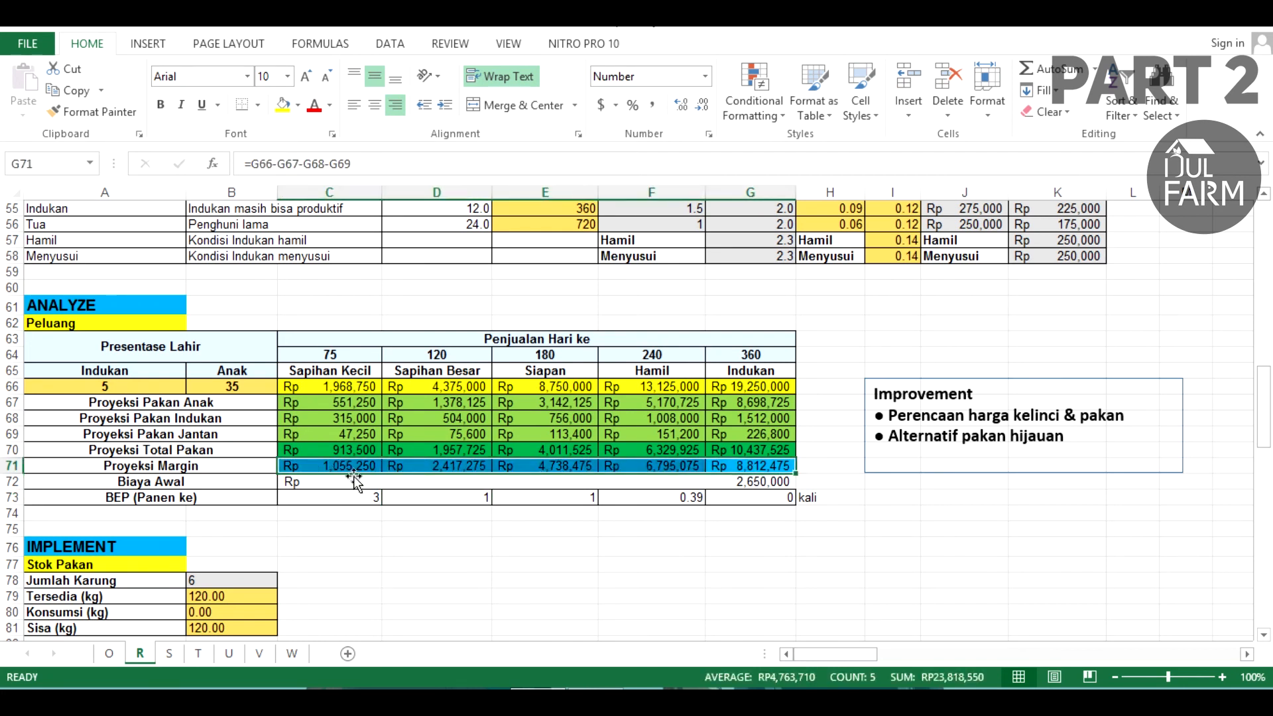
click(414, 563)
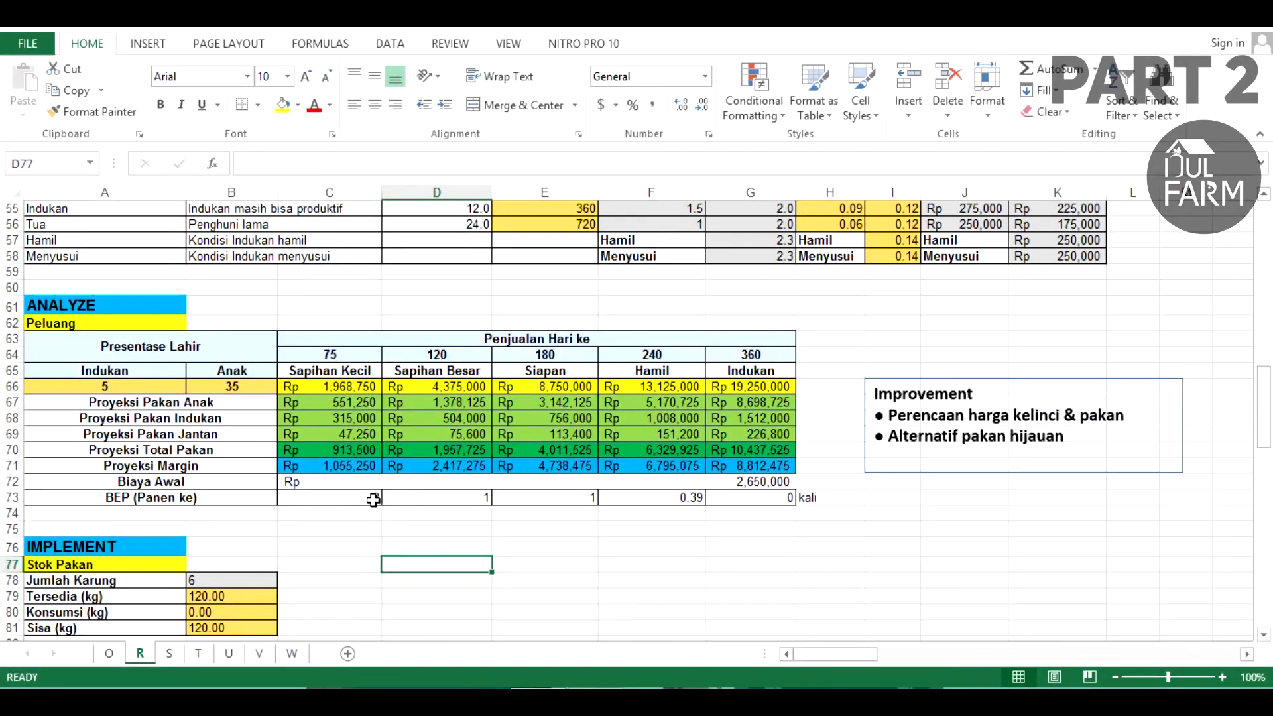
Highlight the BEP (Panen ke) row and inspect its Indukan and Siapan formulas in G73 and E73 alongside Biaya Awal.
drag(373, 499, 769, 497)
click(771, 496)
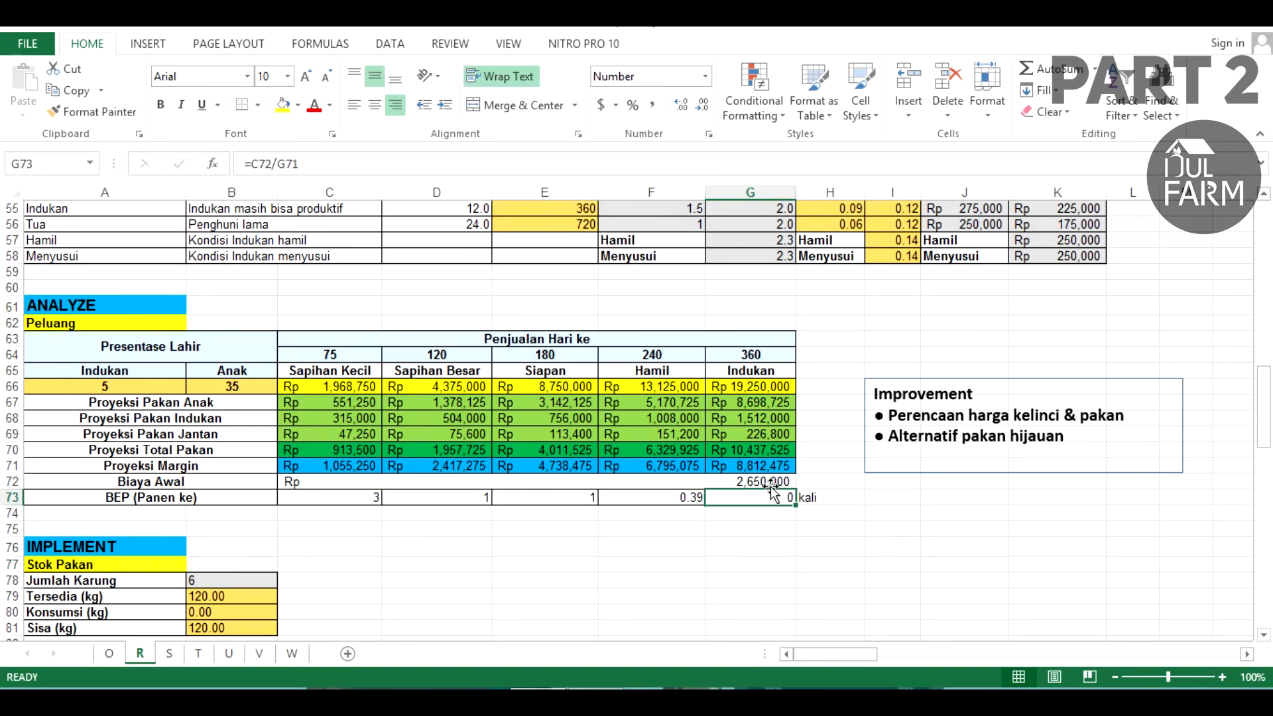
click(771, 483)
click(772, 498)
click(570, 499)
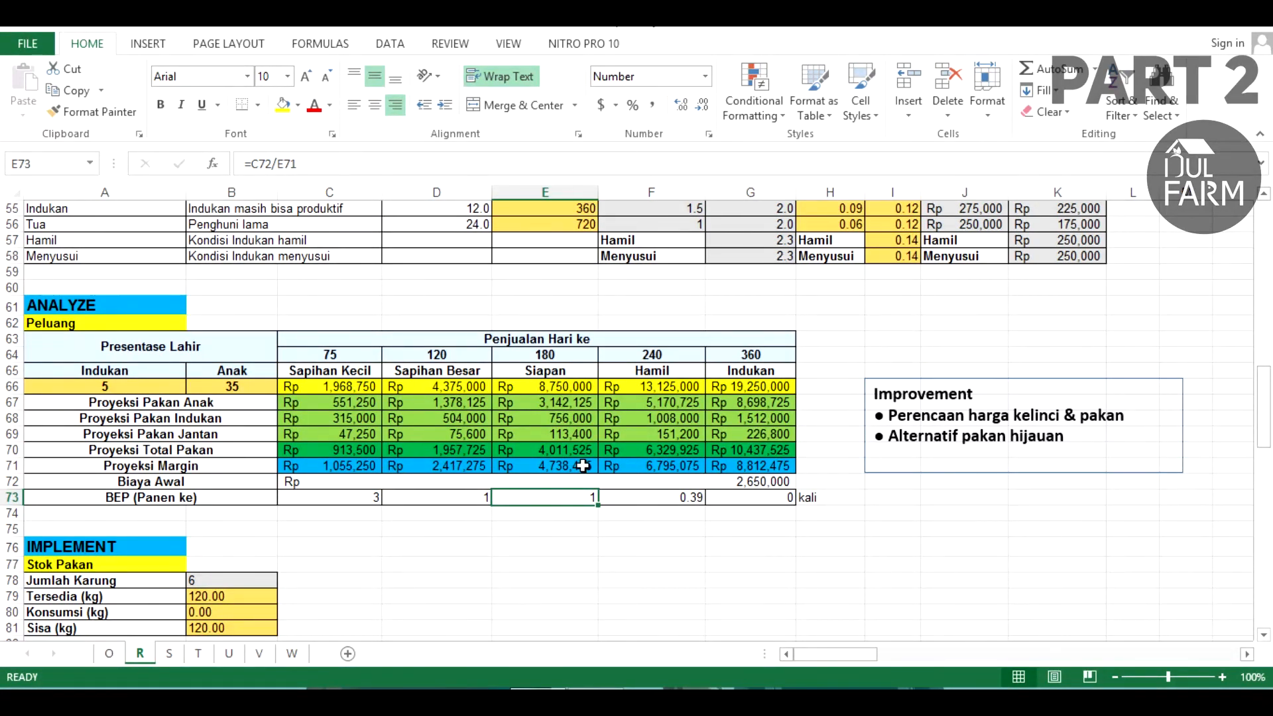
scroll(582, 466, down, 1)
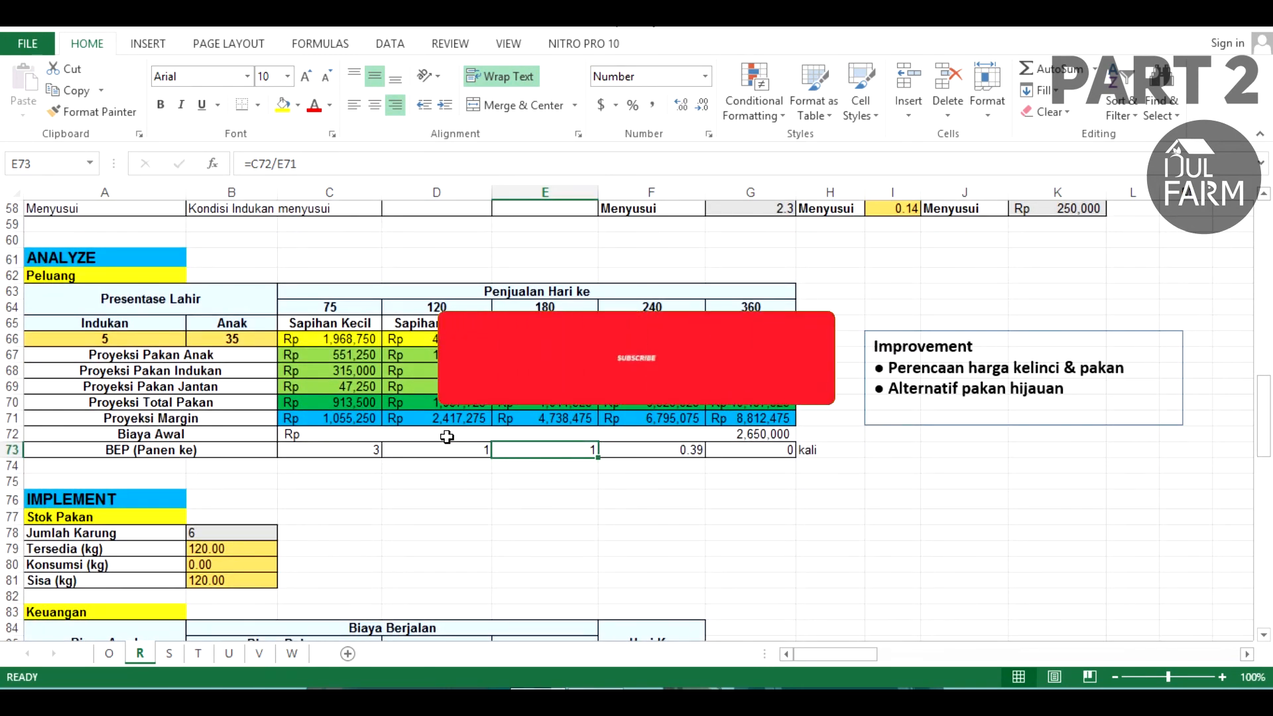
scroll(645, 418, up, 1)
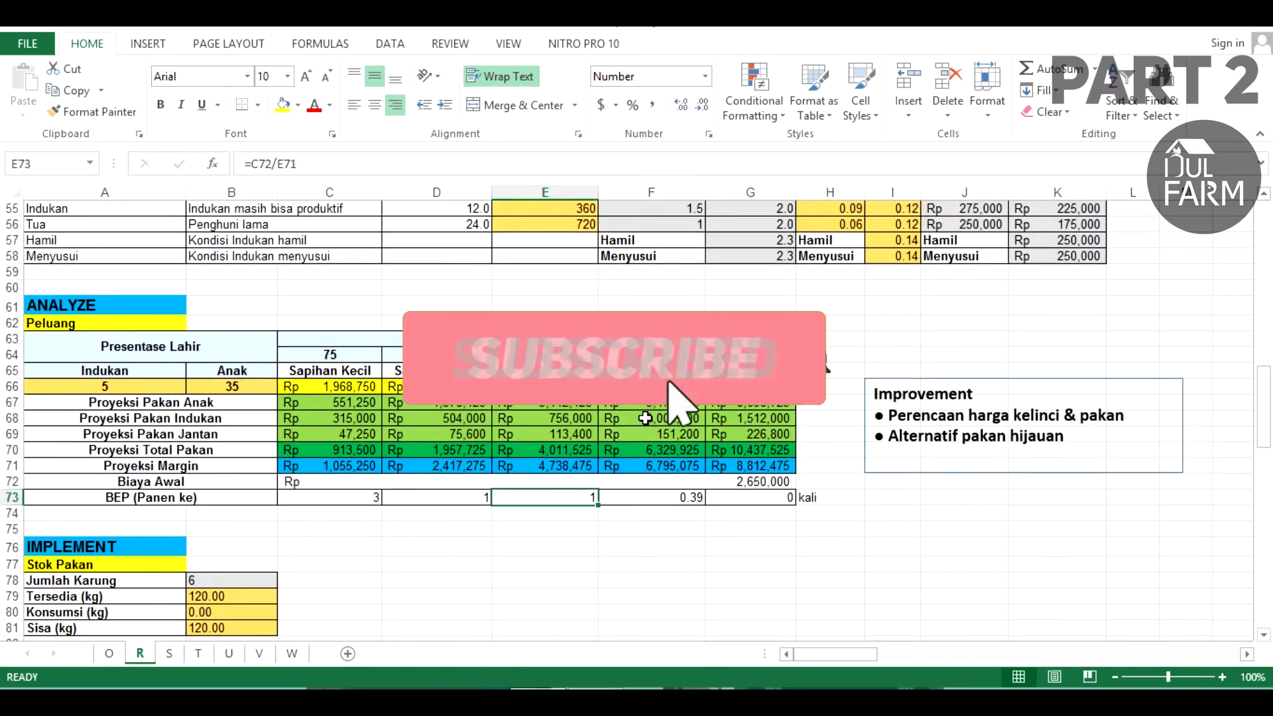
scroll(645, 418, up, 1)
scroll(499, 496, down, 1)
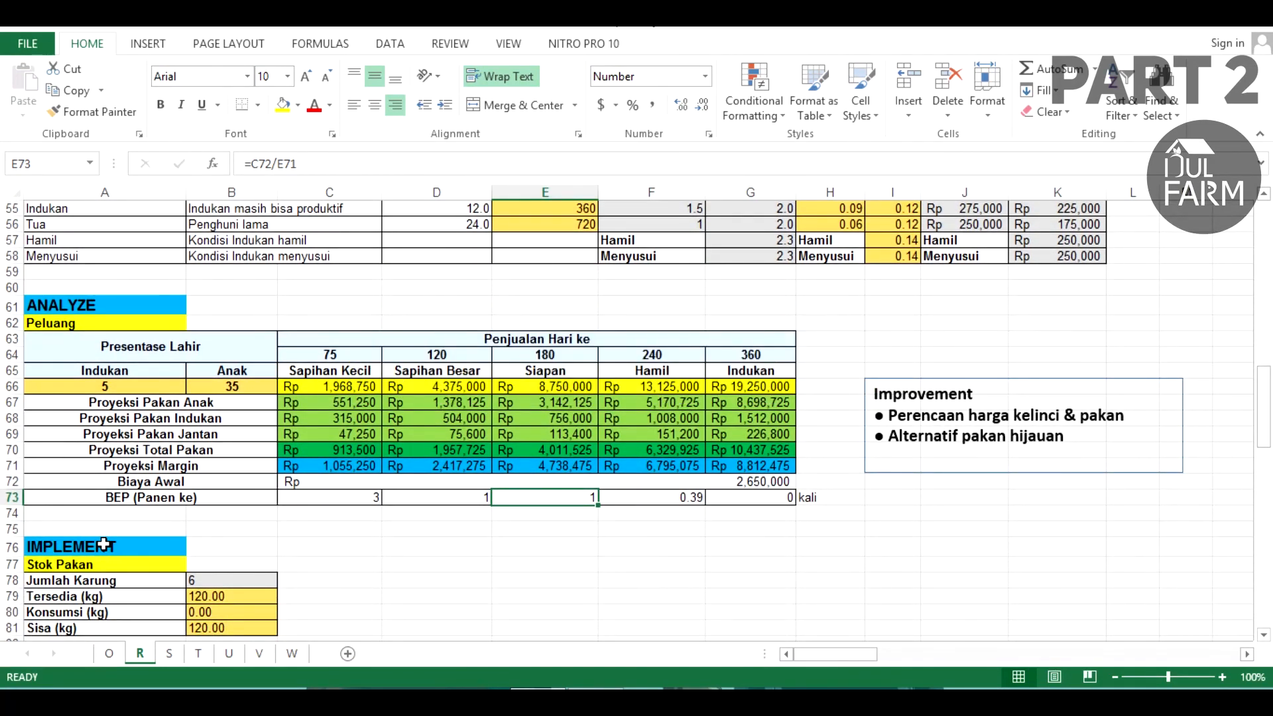
scroll(453, 535, up, 3)
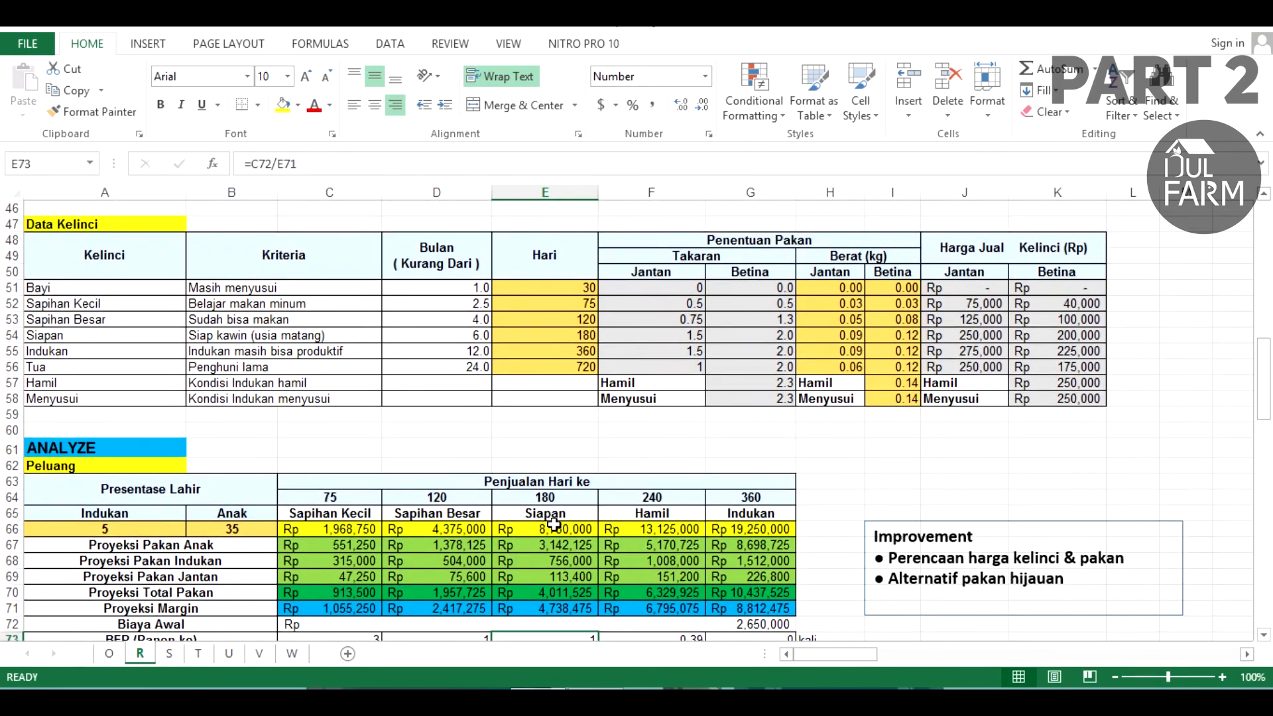
scroll(555, 525, down, 1)
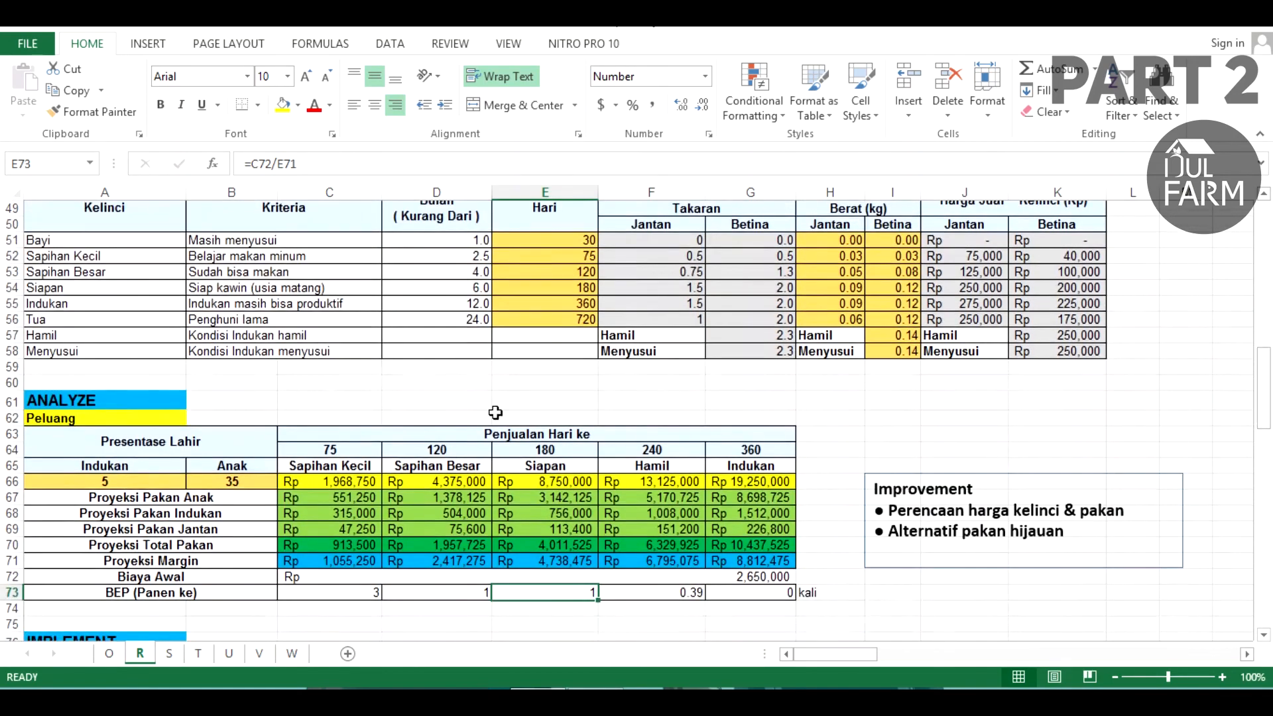
click(832, 558)
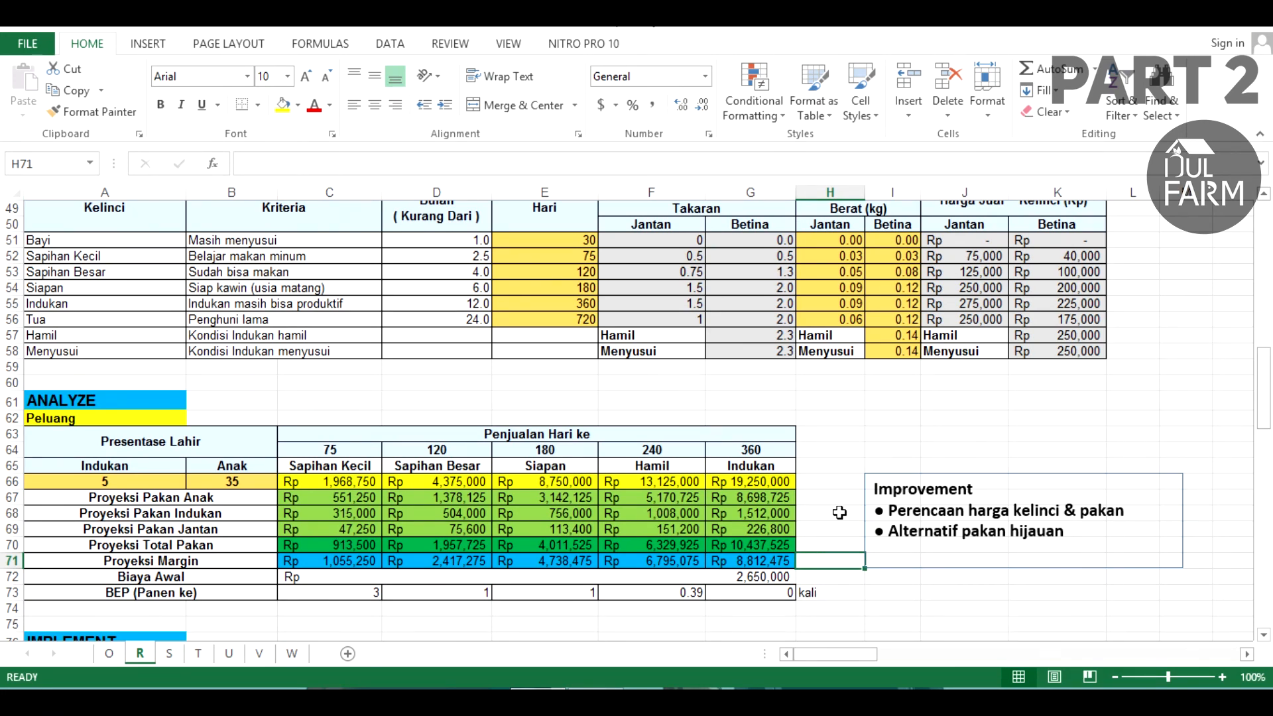
scroll(831, 462, down, 1)
scroll(832, 463, up, 1)
scroll(832, 463, up, 1)
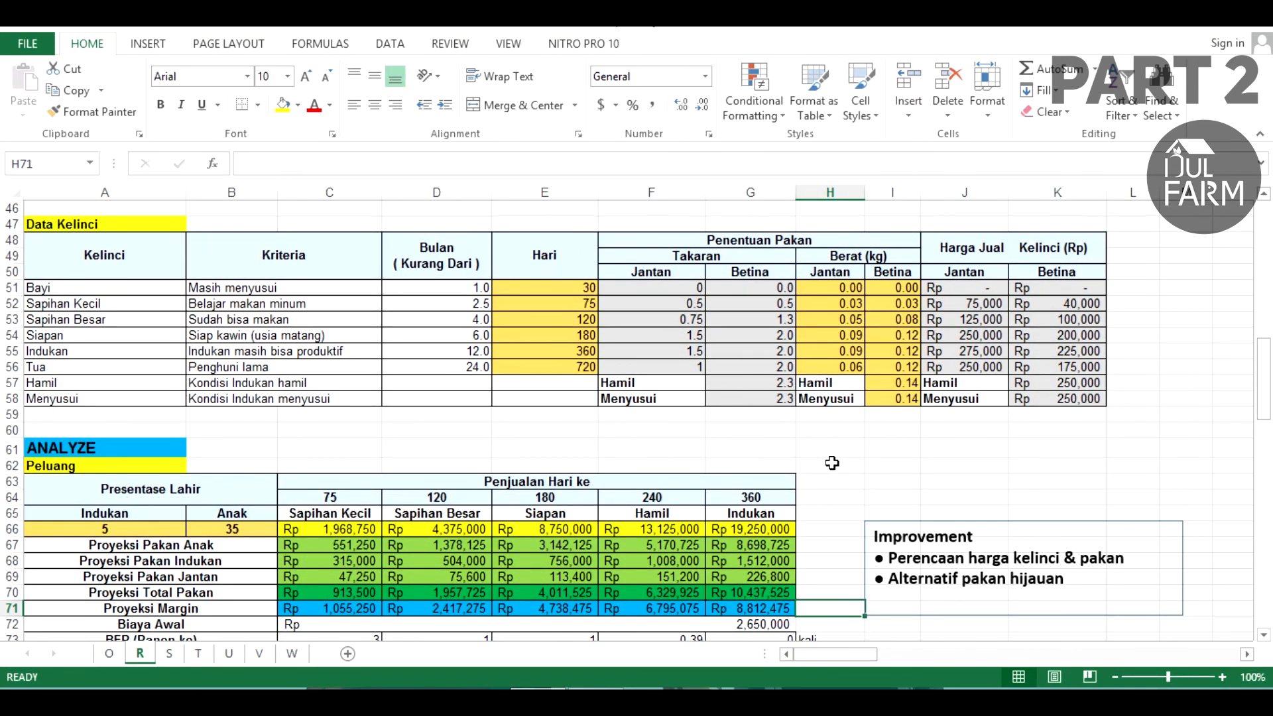